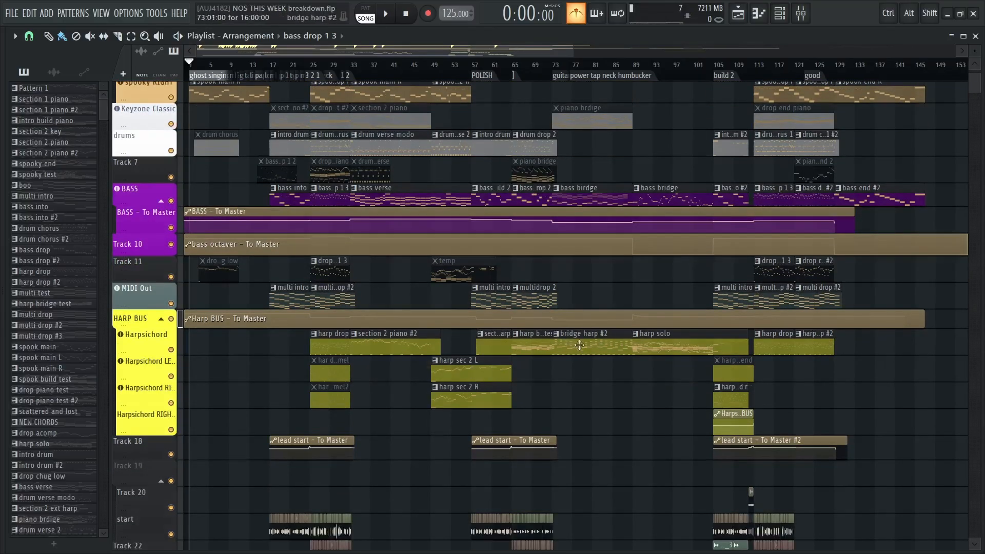
# Switch to Studio One, bring up the tool palette over the arrangement and dismiss it
pyautogui.scroll(3, 513, 342)
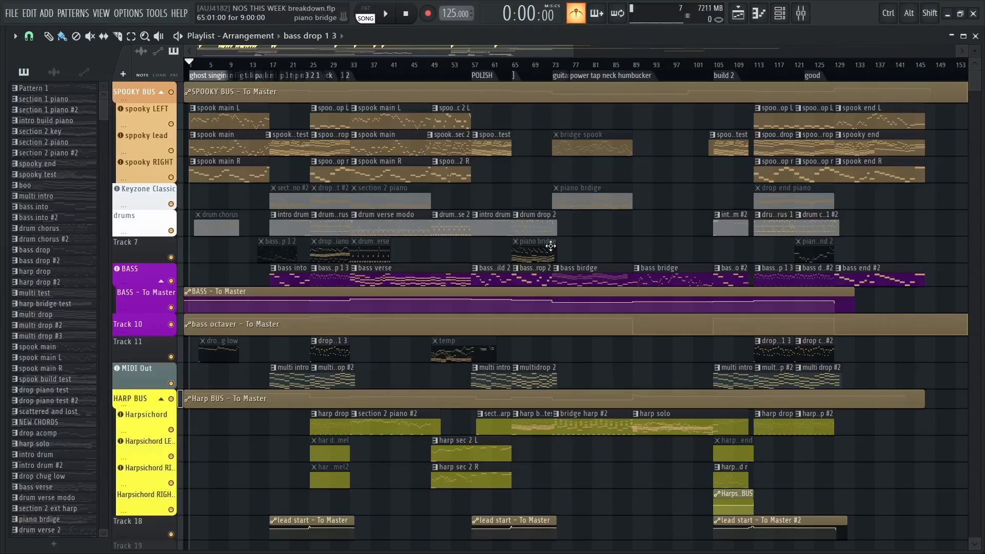
pyautogui.hotkey('alt', 'Tab')
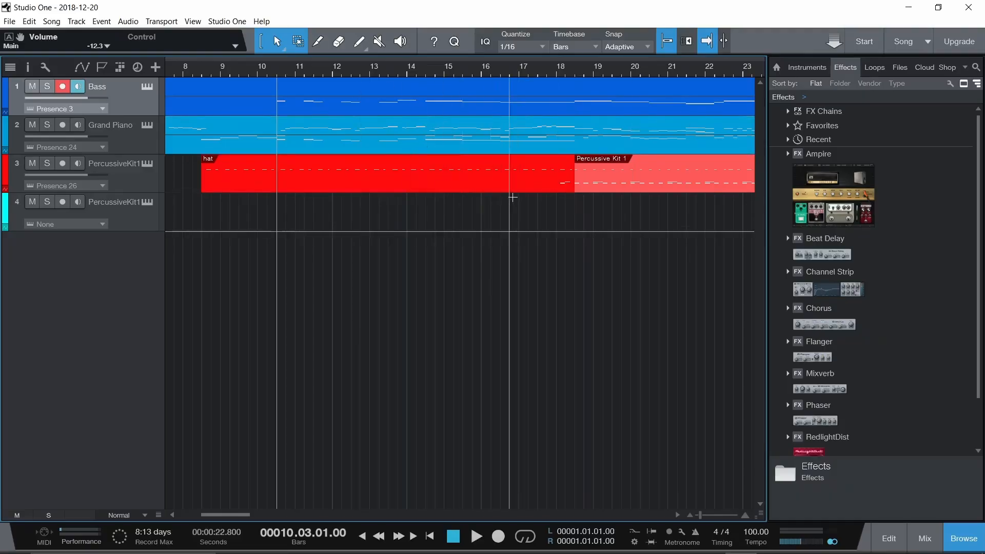
pyautogui.rightClick(491, 218)
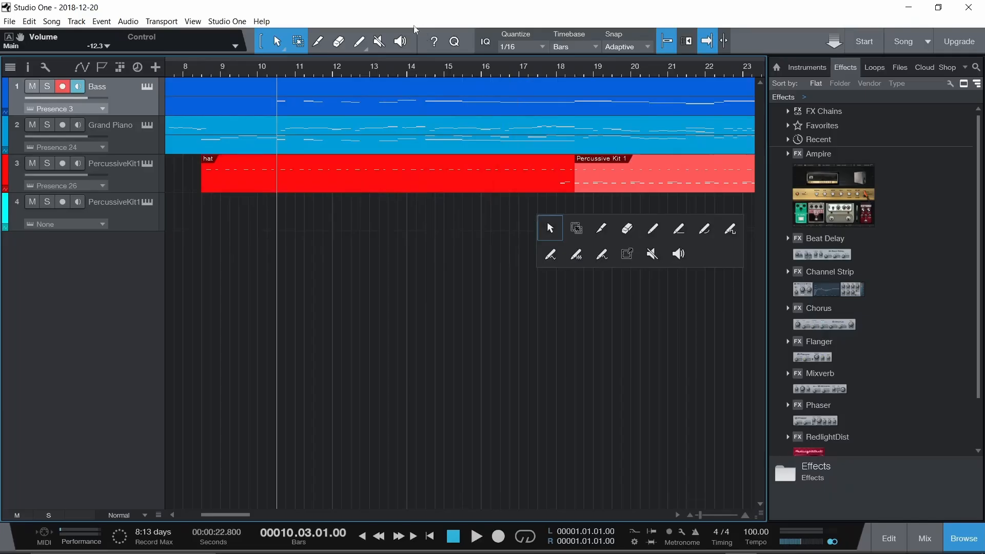
pyautogui.click(309, 22)
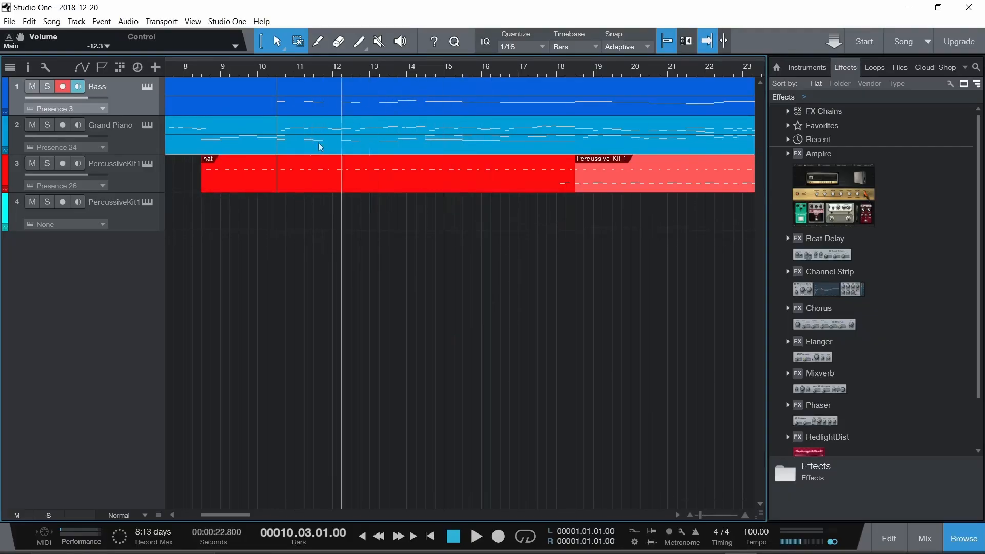
# Switch back to FL Studio and examine the arrangement's layout from the SPOOKY BUS tracks down to the audio and automation tracks
pyautogui.hotkey('alt', 'Tab')
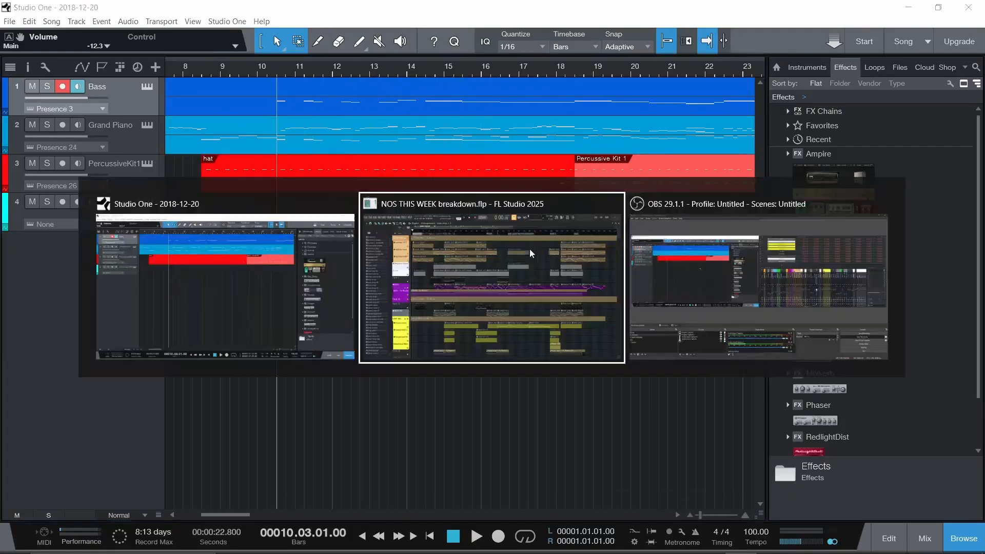
pyautogui.scroll(-8, 548, 170)
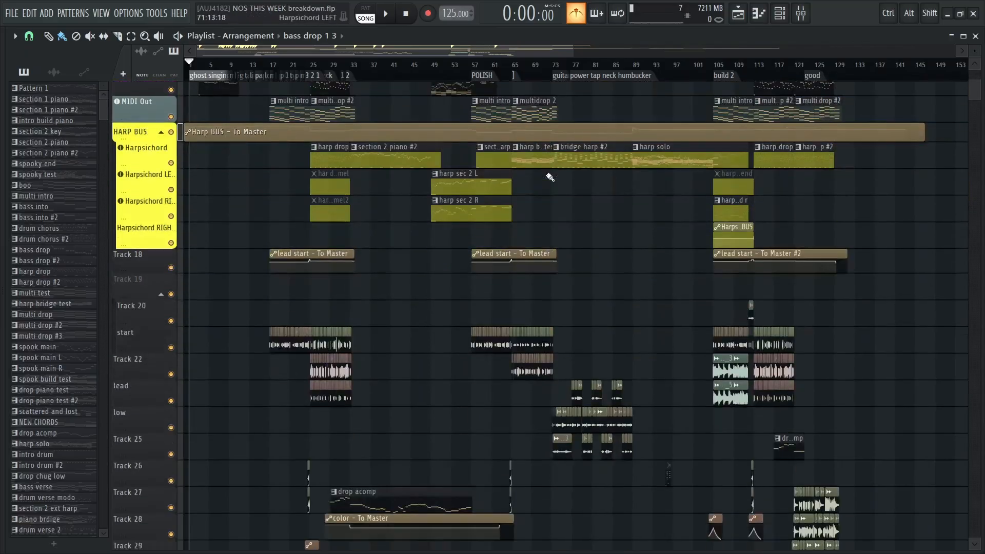
pyautogui.scroll(3, 642, 200)
pyautogui.scroll(4, 642, 200)
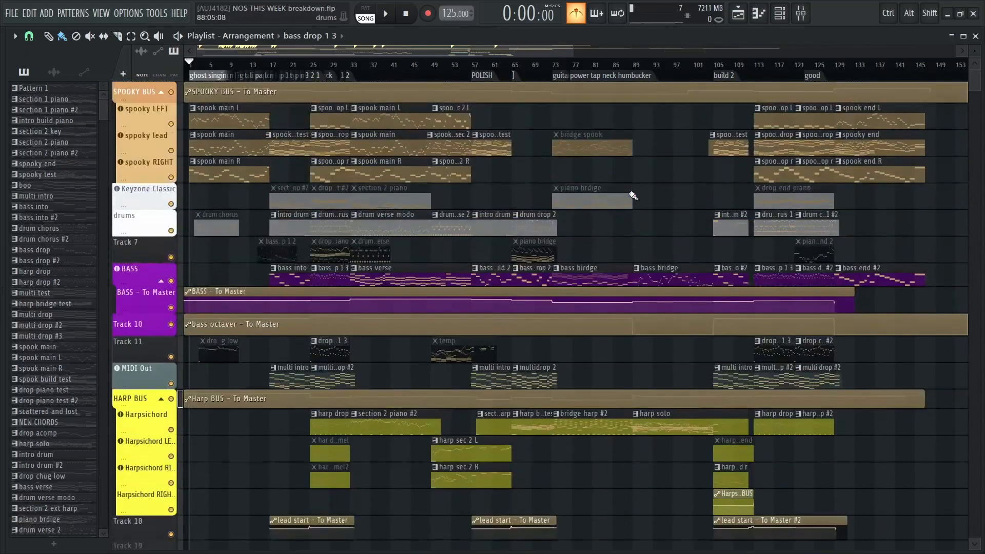
pyautogui.scroll(-8, 576, 180)
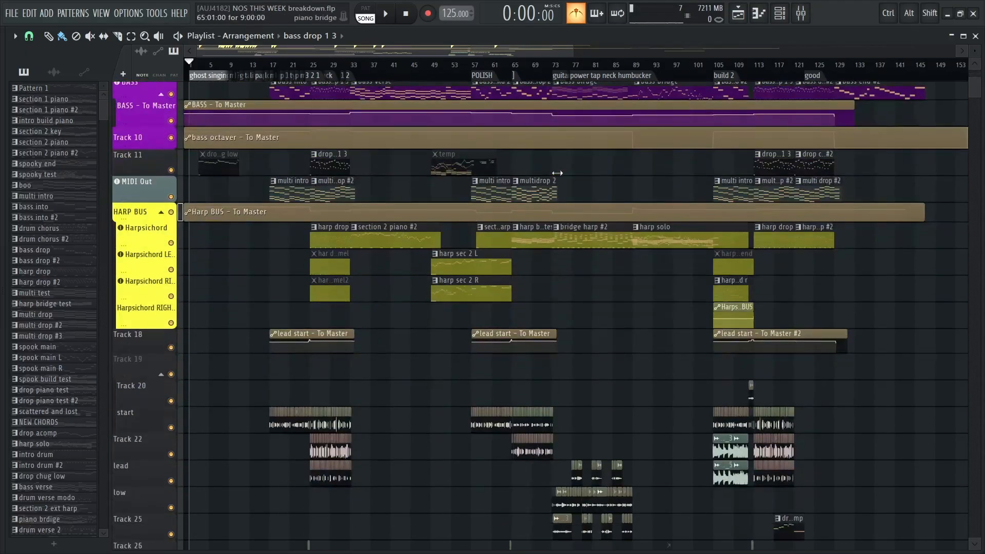
pyautogui.scroll(8, 571, 185)
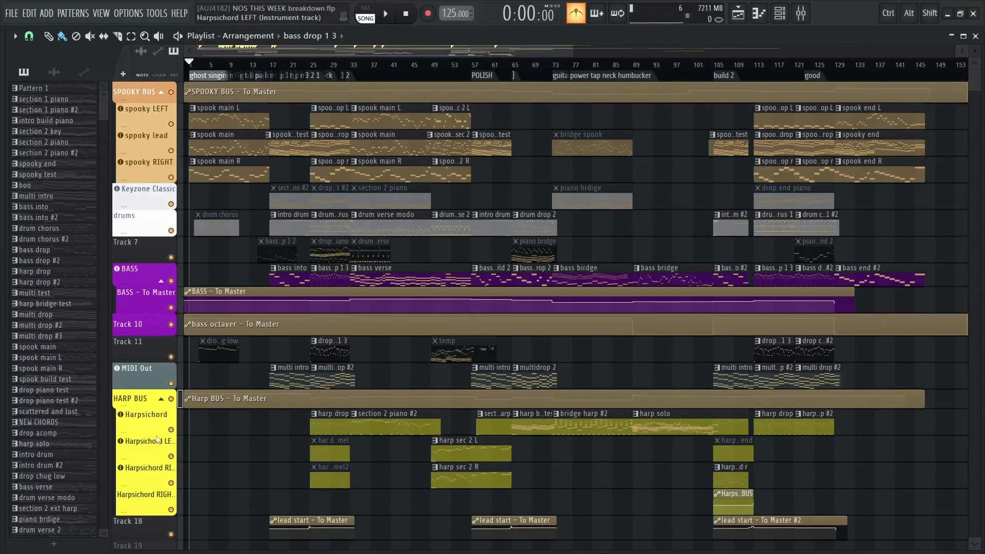
pyautogui.scroll(-8, 641, 188)
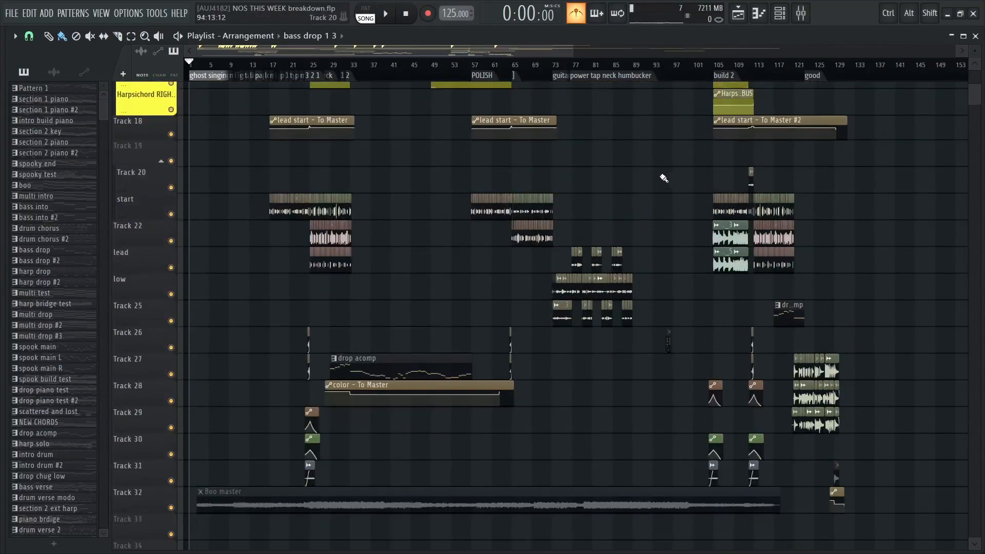
pyautogui.scroll(-1, 884, 336)
pyautogui.scroll(4, 884, 336)
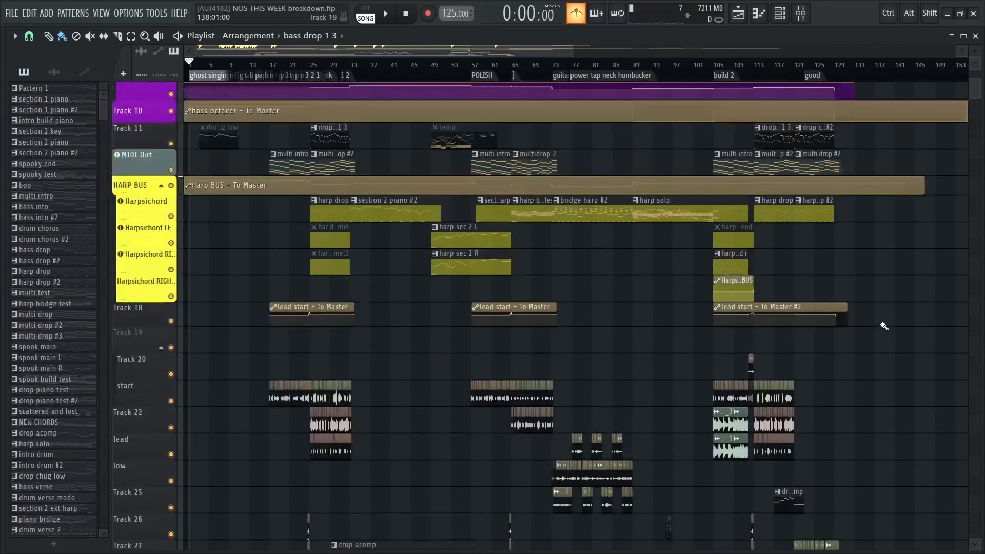
pyautogui.scroll(-3, 885, 331)
pyautogui.scroll(2, 887, 325)
pyautogui.scroll(-1, 886, 324)
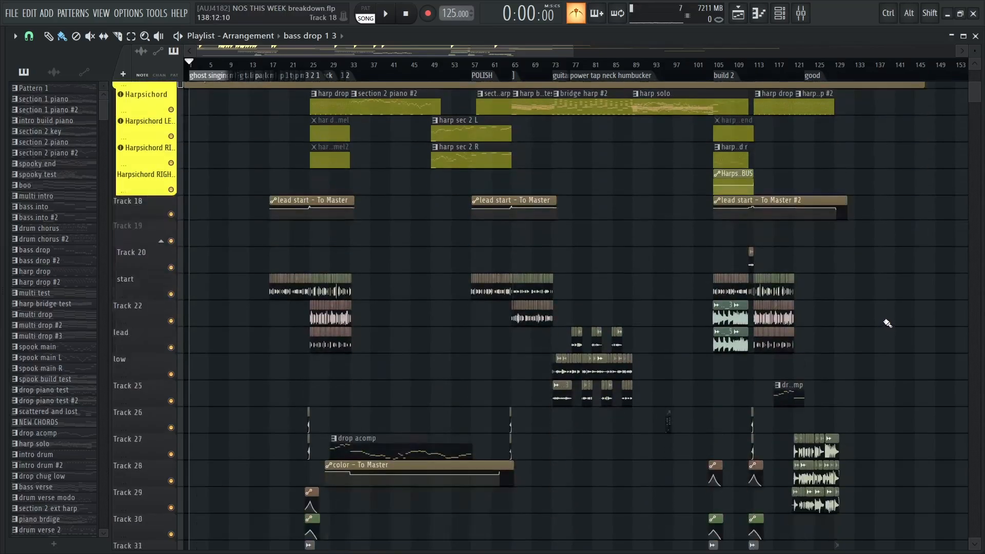
pyautogui.scroll(6, 883, 318)
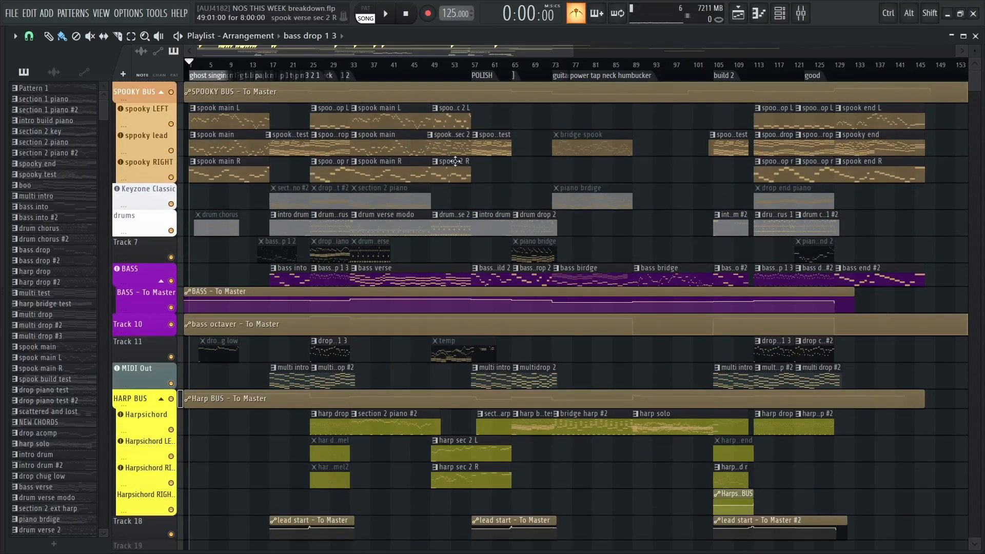
pyautogui.scroll(-1, 419, 228)
pyautogui.scroll(-5, 420, 228)
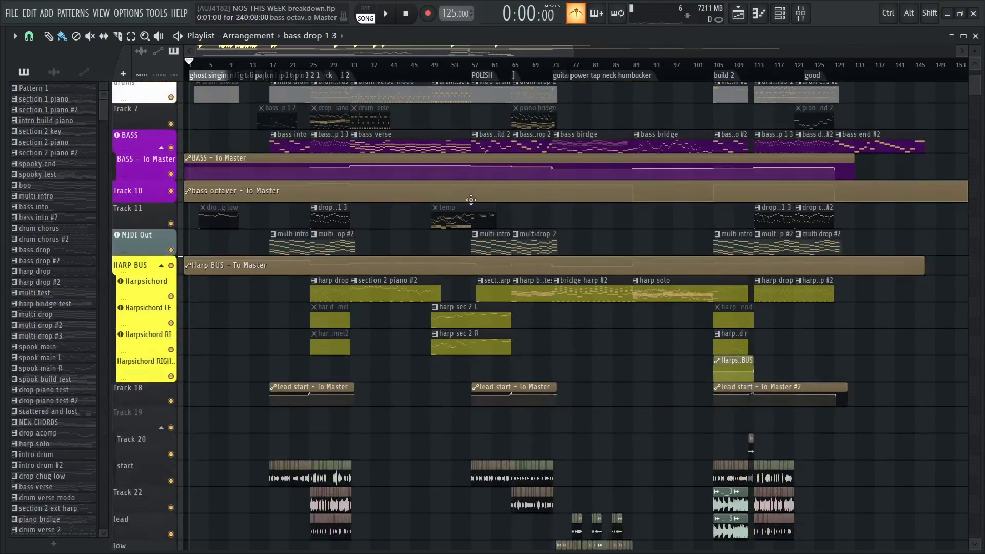
pyautogui.scroll(-2, 452, 215)
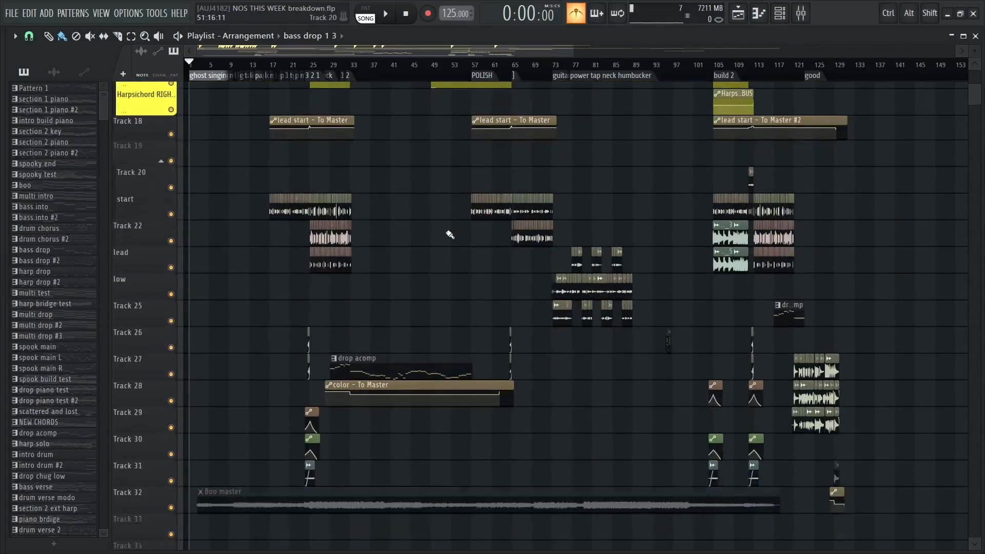
pyautogui.scroll(7, 451, 231)
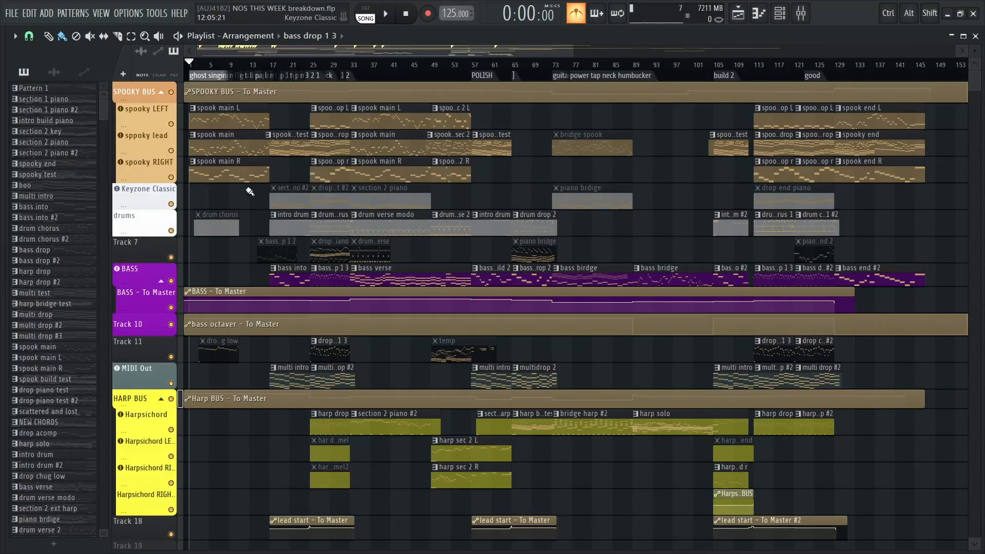
# Place the playhead at bar 17 in the playlist, where the intro drum clip starts
pyautogui.scroll(3, 220, 198)
pyautogui.moveTo(225, 200); pyautogui.dragTo(453, 202)
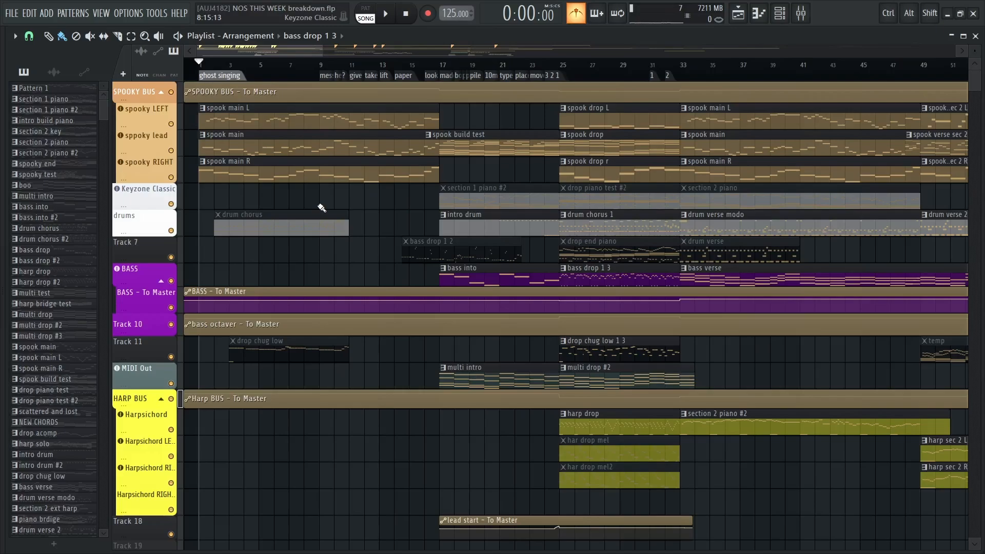
pyautogui.click(441, 65)
pyautogui.hscroll(1, 513, 185)
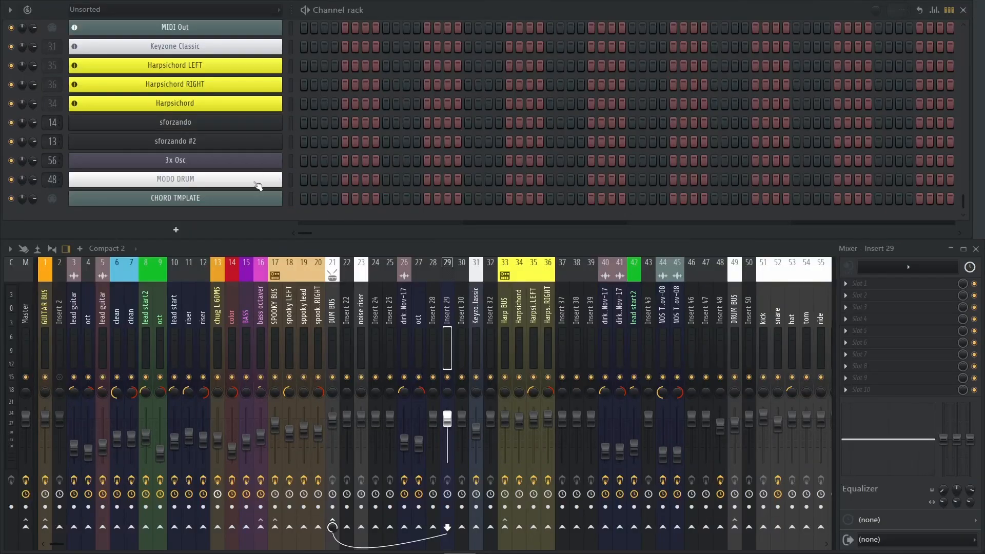
# Open the MODO DRUM instrument, view its Djentleman kit model and its mixer settings, and close the plugin
pyautogui.click(259, 183)
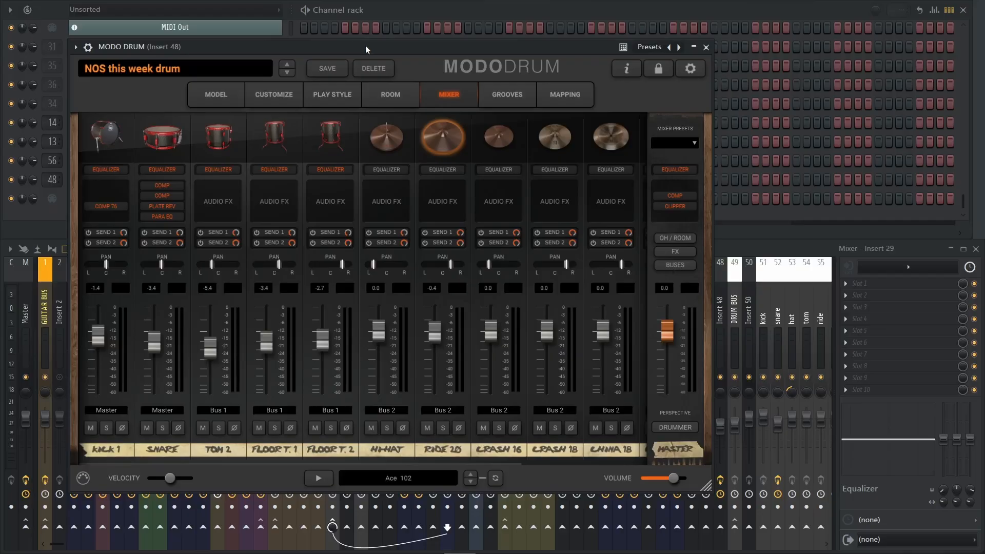
pyautogui.click(230, 96)
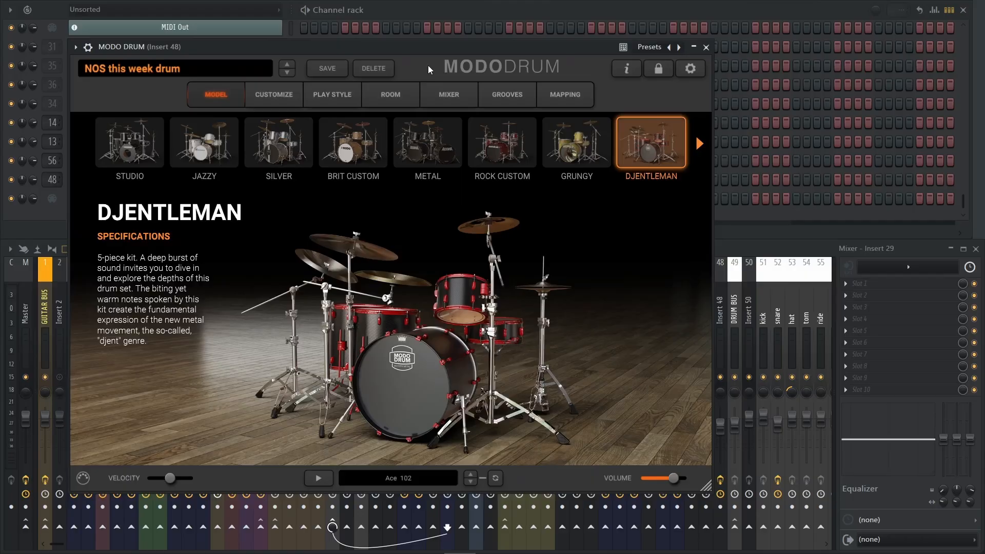
pyautogui.click(445, 95)
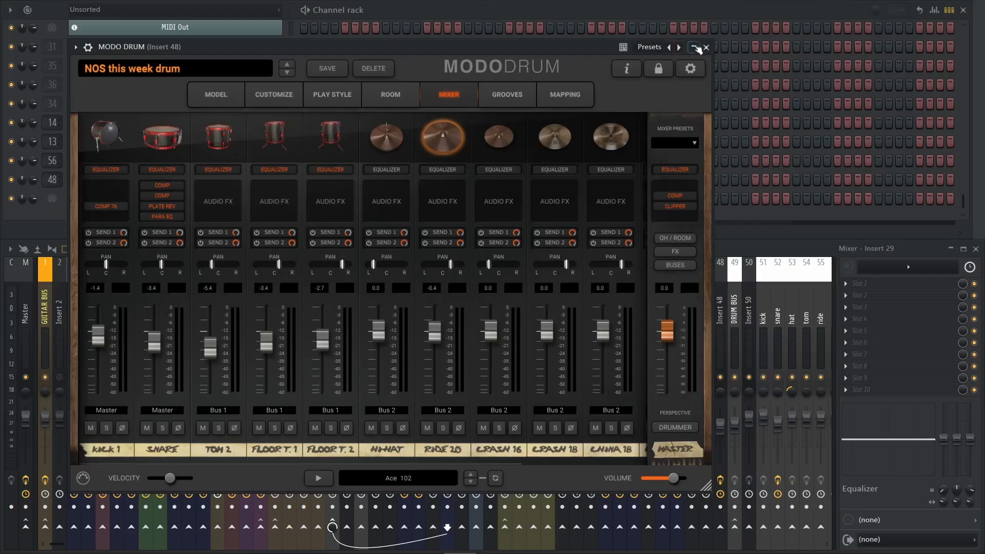
pyautogui.click(706, 46)
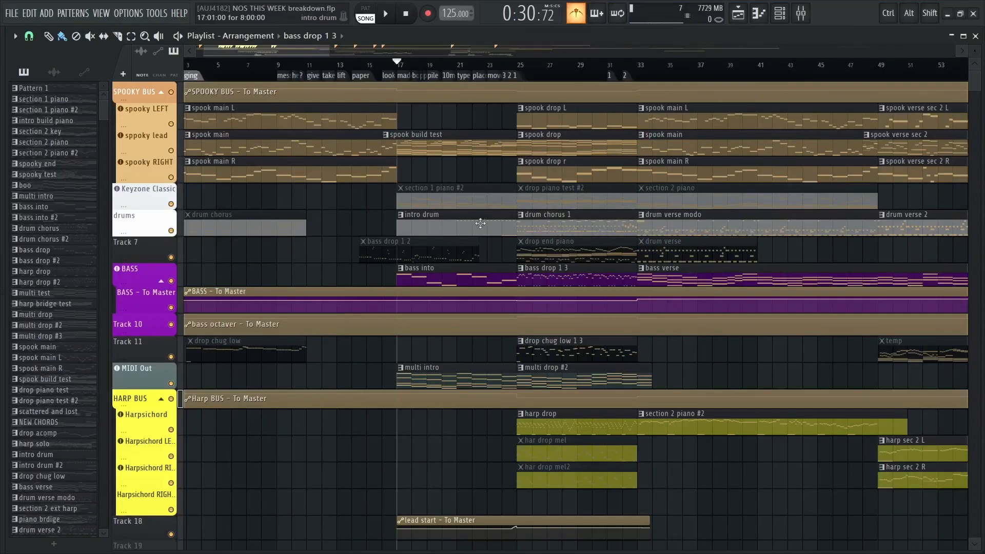
# Open the drums track's pattern in the piano roll and show the MODO DRUM channel's notes
pyautogui.doubleClick(480, 223)
pyautogui.moveTo(278, 207); pyautogui.dragTo(548, 196)
pyautogui.press('Down')
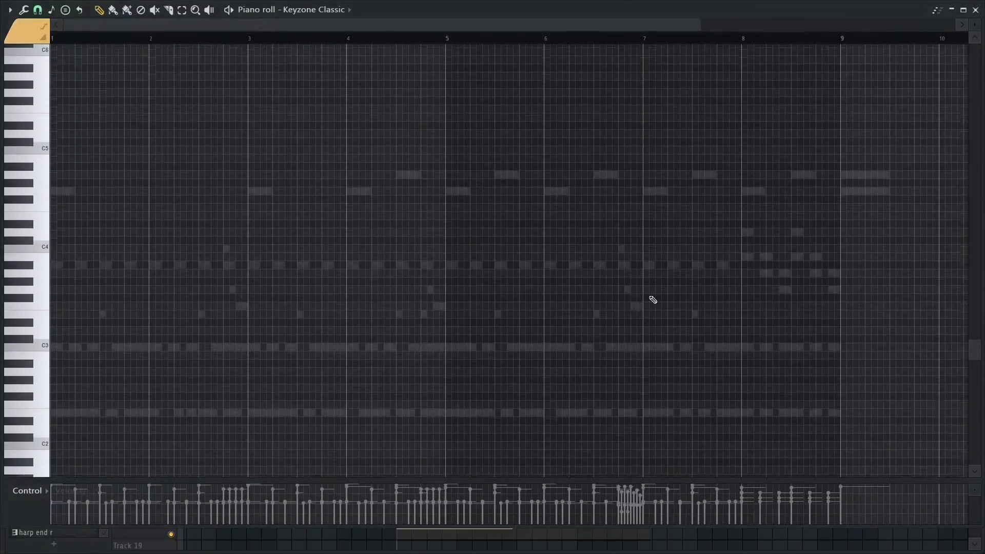
pyautogui.click(340, 11)
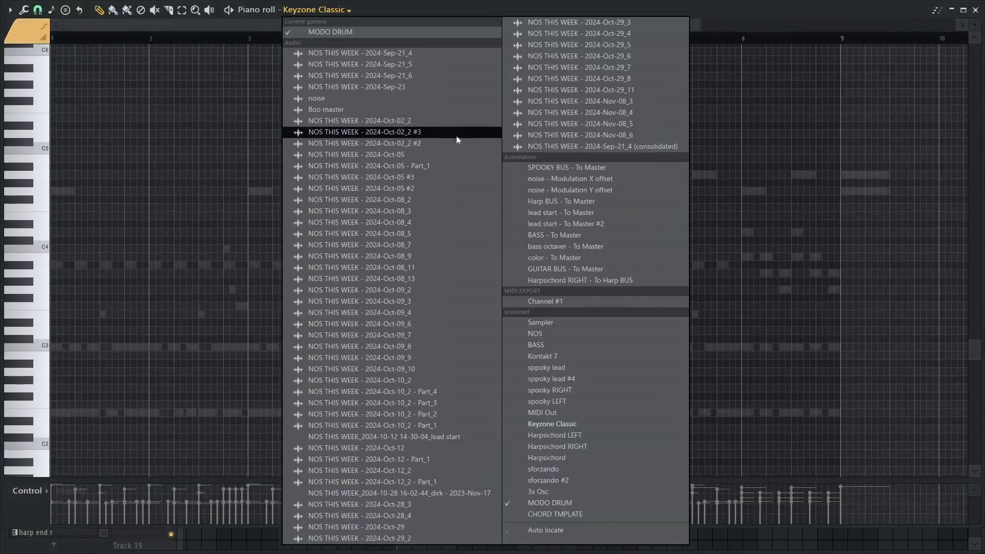
pyautogui.click(574, 500)
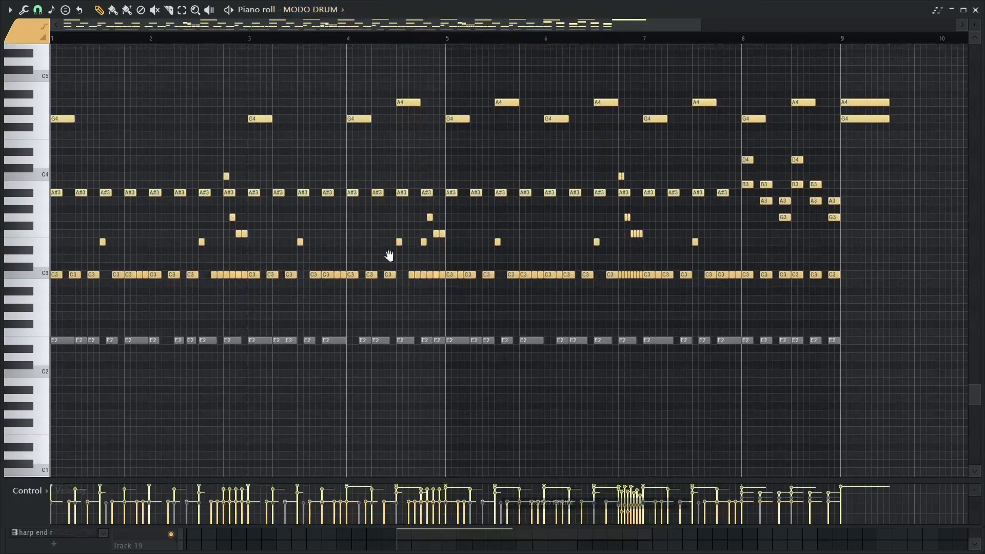
# Audition the C3, E3, A#3 and G4 drum sounds, review the pattern's notes and close the piano roll
pyautogui.scroll(5, 103, 282)
pyautogui.click(45, 293)
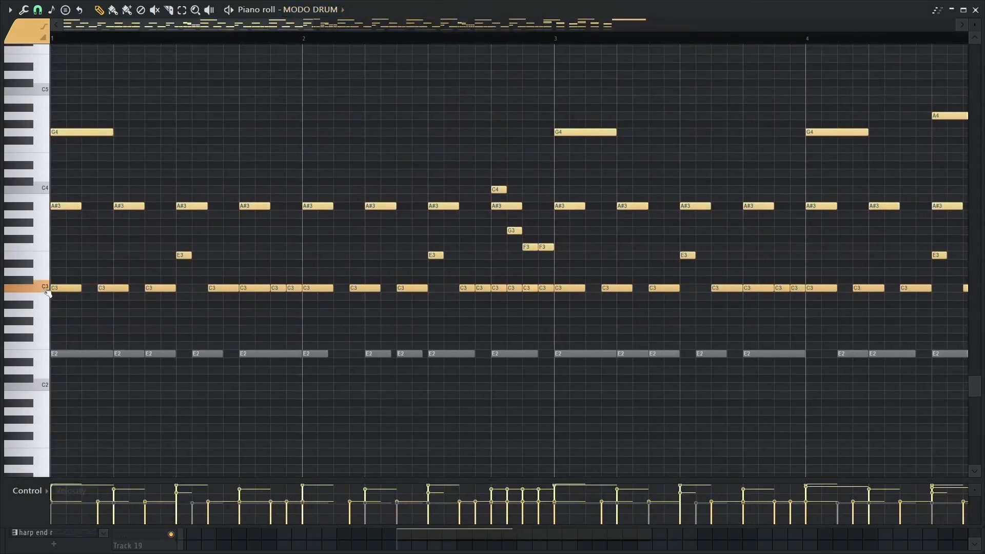
pyautogui.click(38, 292)
pyautogui.click(40, 262)
pyautogui.click(38, 209)
pyautogui.click(39, 138)
pyautogui.click(39, 138)
pyautogui.click(34, 208)
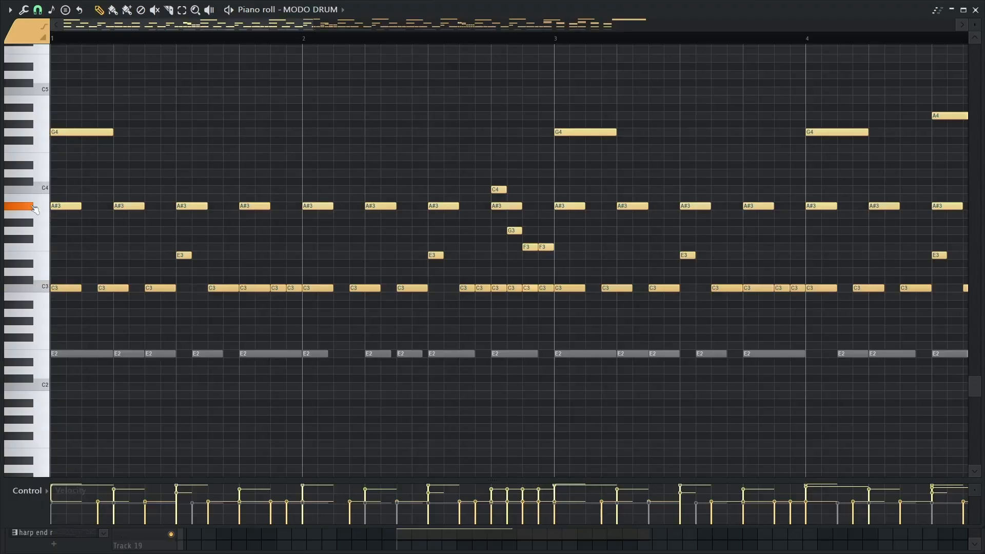
pyautogui.click(45, 137)
pyautogui.click(49, 137)
pyautogui.scroll(-4, 559, 231)
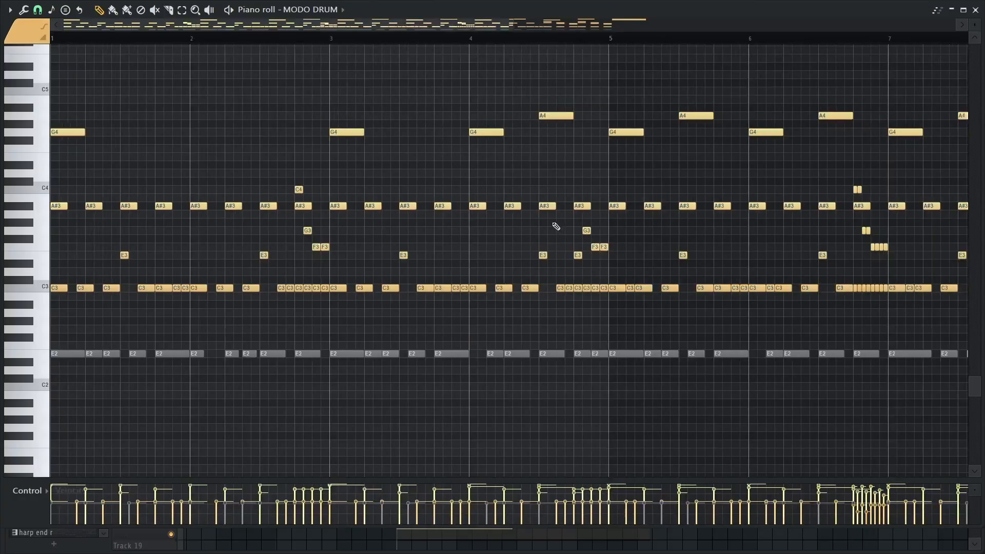
pyautogui.press('F7')
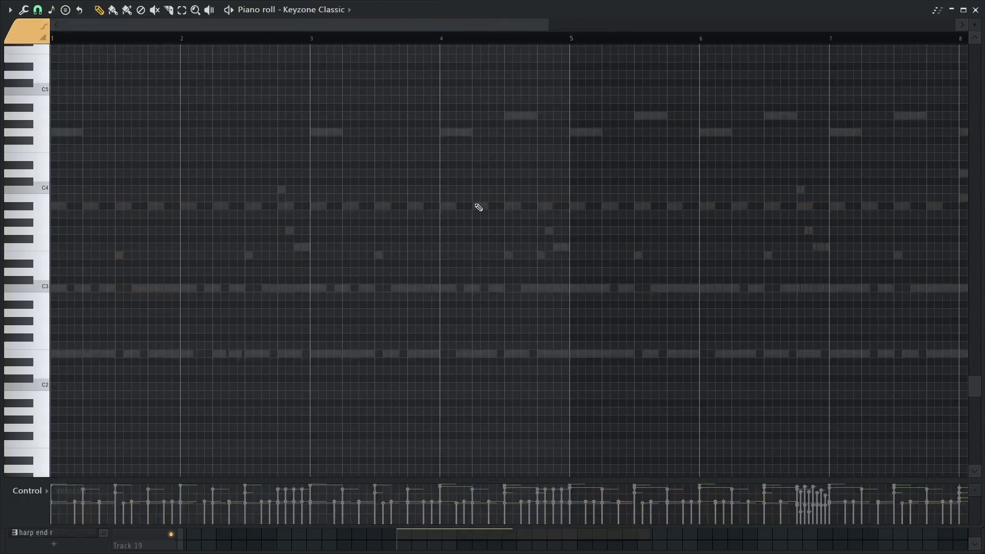
pyautogui.press('F7')
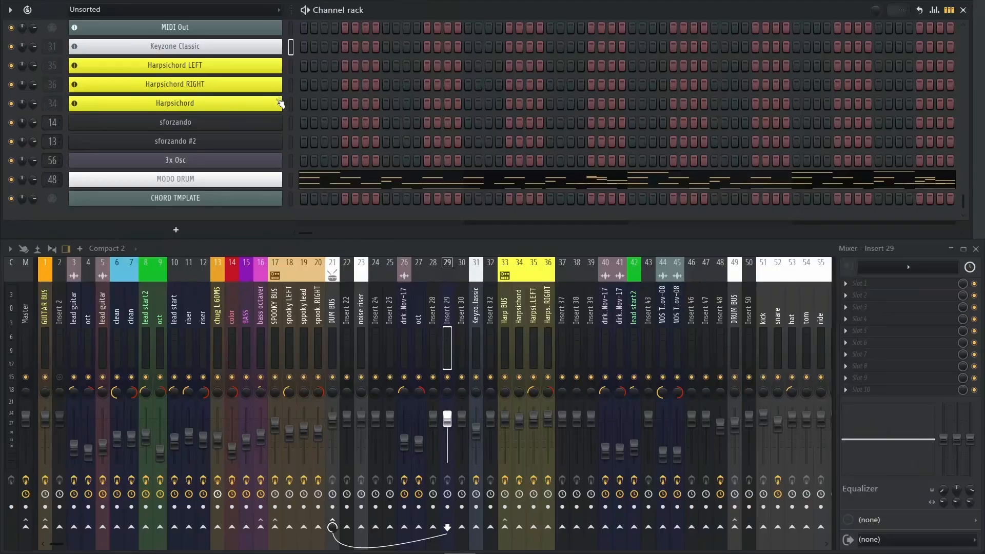
# Open the BASS channel's OmniBass instrument in Kontakt, view its settings and close it
pyautogui.scroll(4, 272, 142)
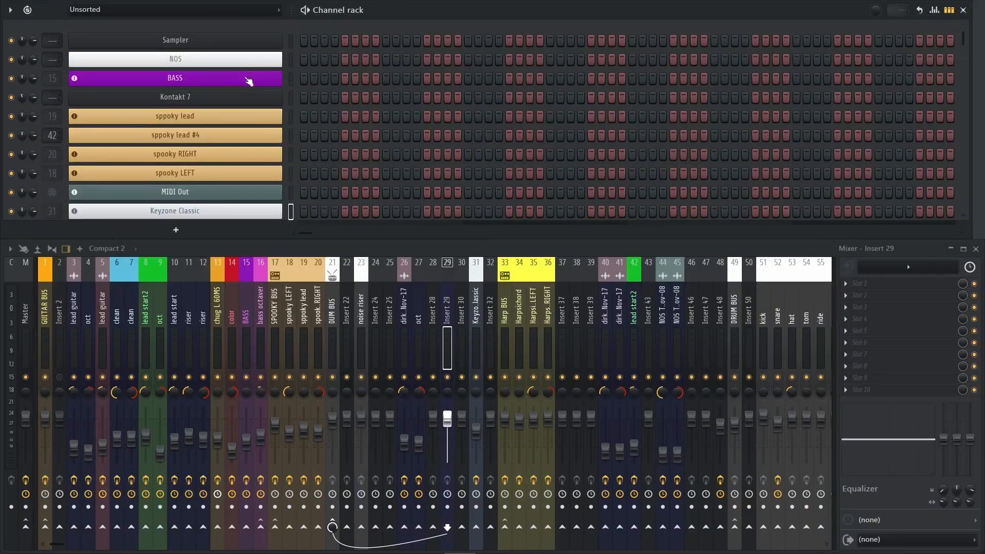
pyautogui.click(248, 81)
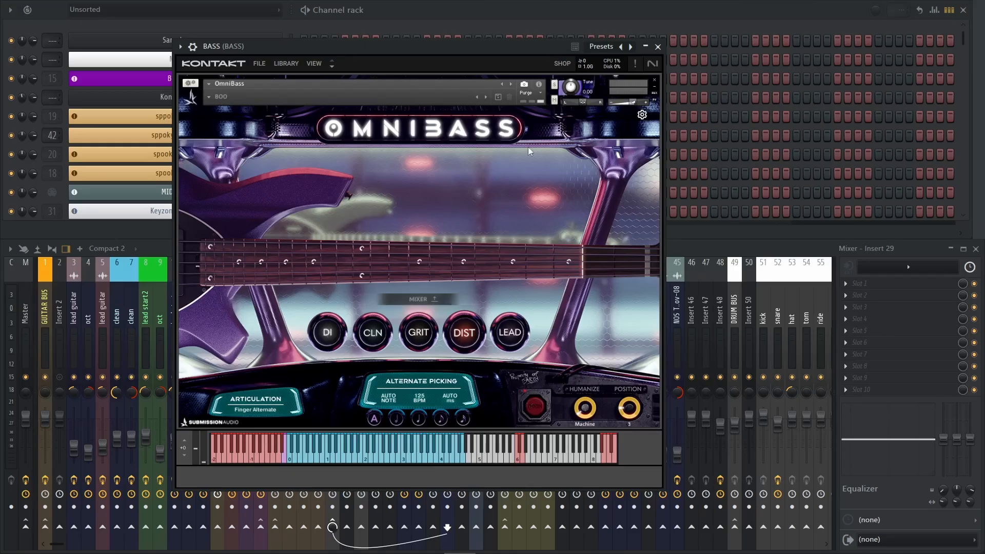
pyautogui.click(658, 47)
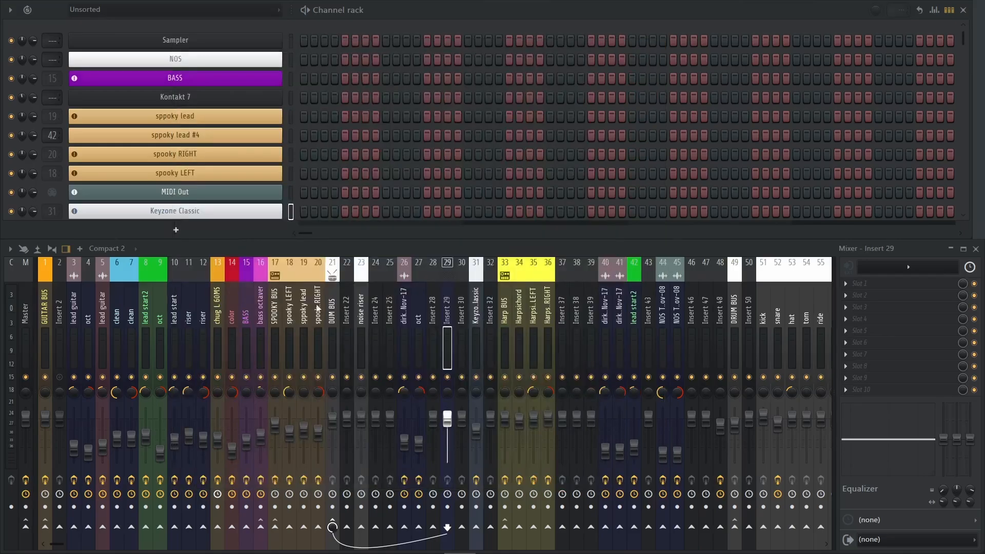
# Inspect the effect chains of the BASS and bass octaver mixer tracks
pyautogui.click(253, 308)
pyautogui.click(246, 307)
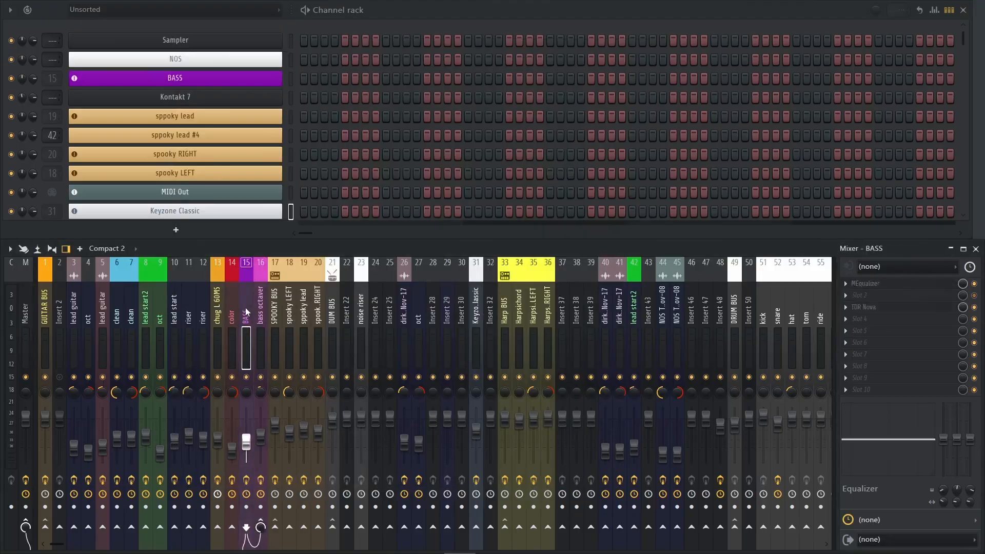
pyautogui.click(263, 309)
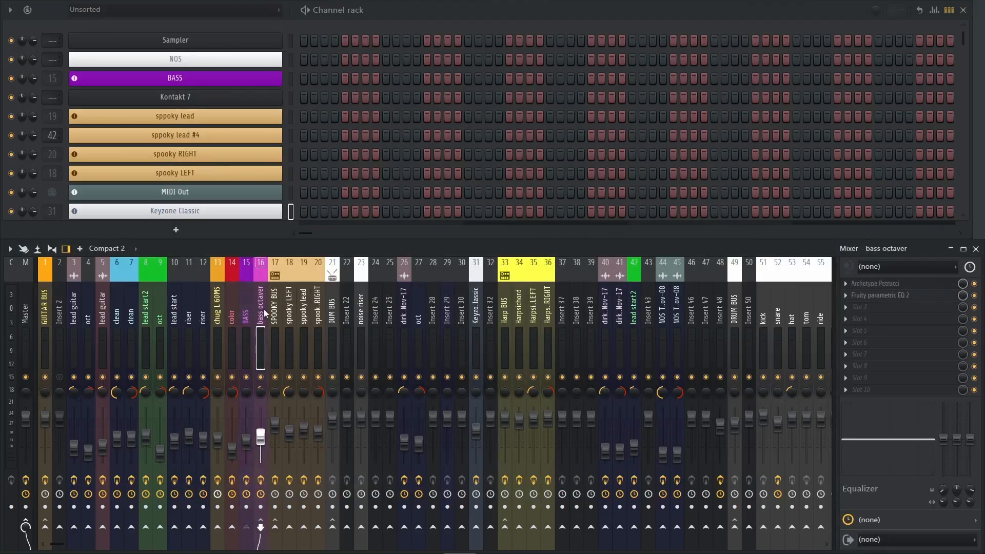
# Compare the BASS and bass octaver mixer tracks, view the bass octaver's Archetype Petrucci plugin and close it
pyautogui.click(247, 317)
pyautogui.click(262, 321)
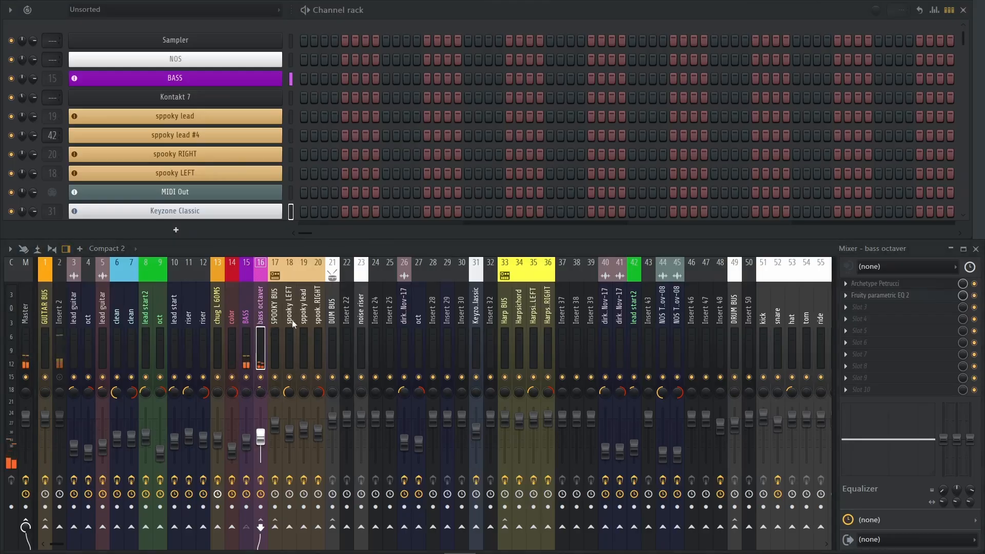
pyautogui.click(245, 309)
pyautogui.click(261, 318)
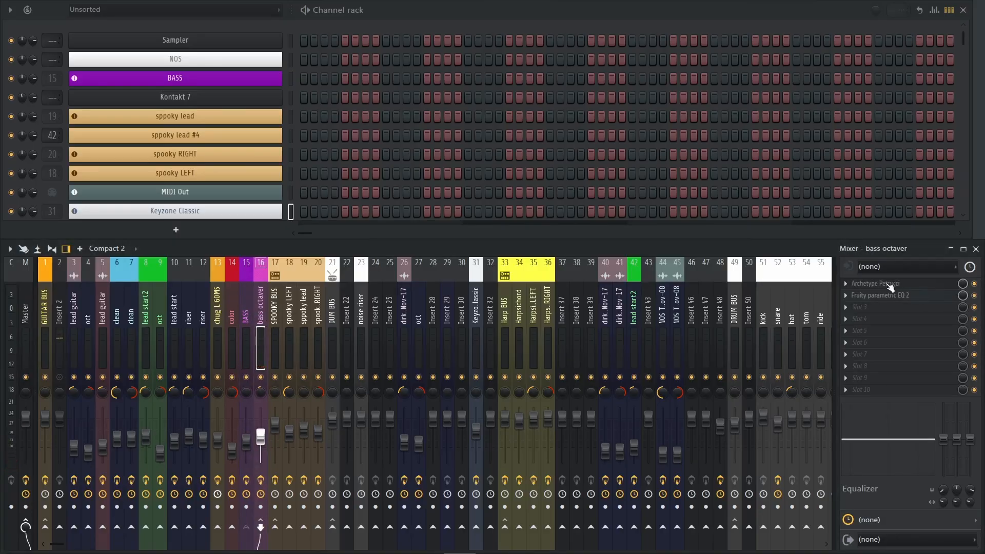
pyautogui.click(856, 293)
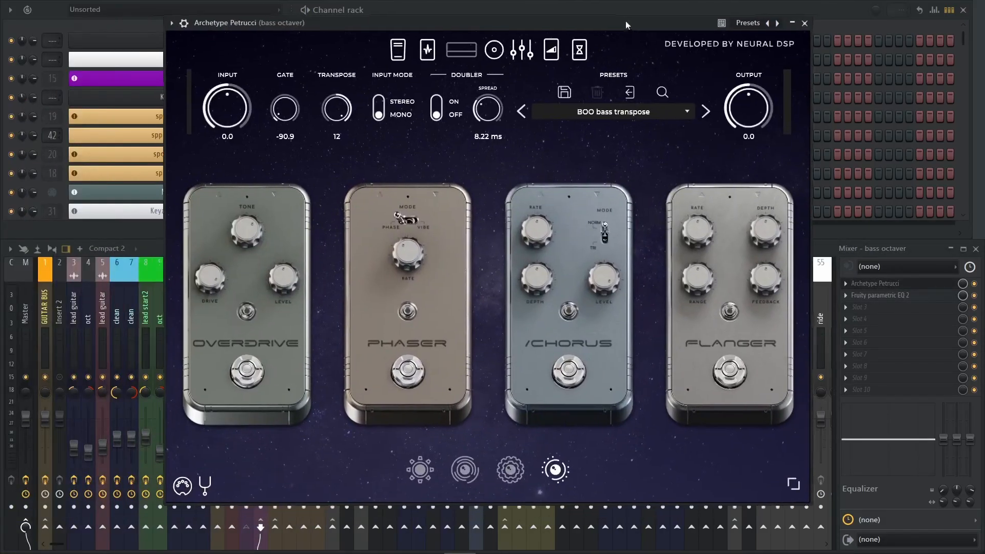
pyautogui.moveTo(626, 21); pyautogui.dragTo(579, 38)
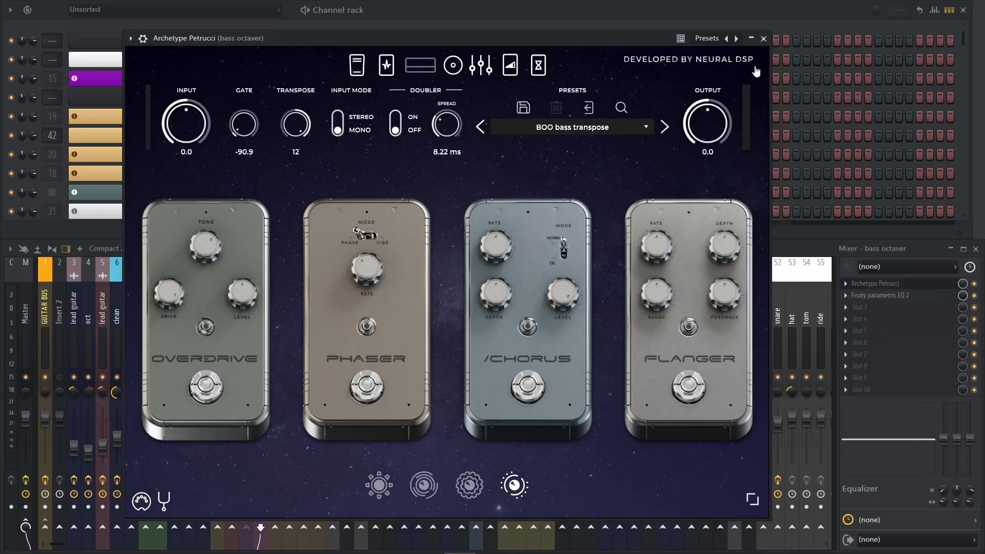
pyautogui.click(764, 39)
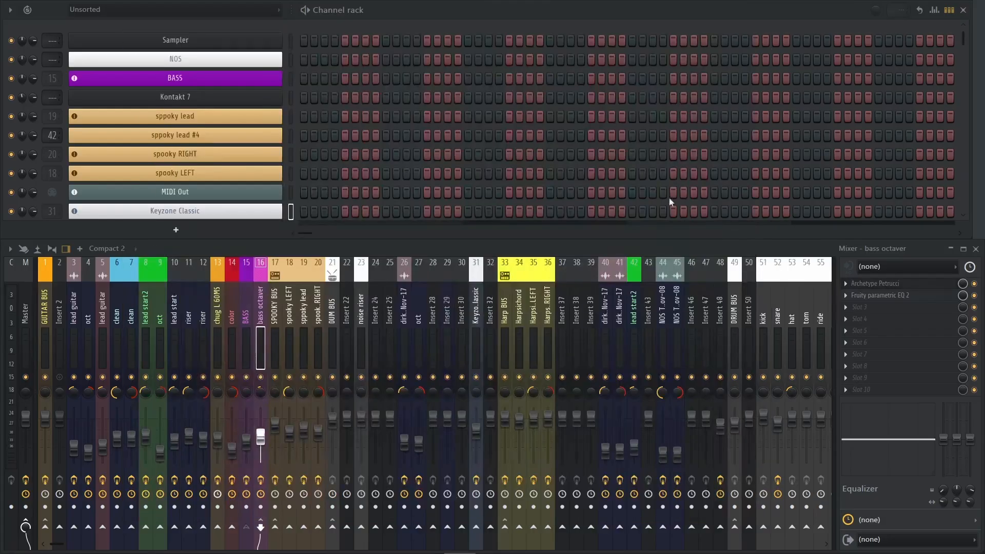
# Look through the individual drum mixer tracks from kick to china and the DRUM BUS they are routed to
pyautogui.scroll(-5, 261, 310)
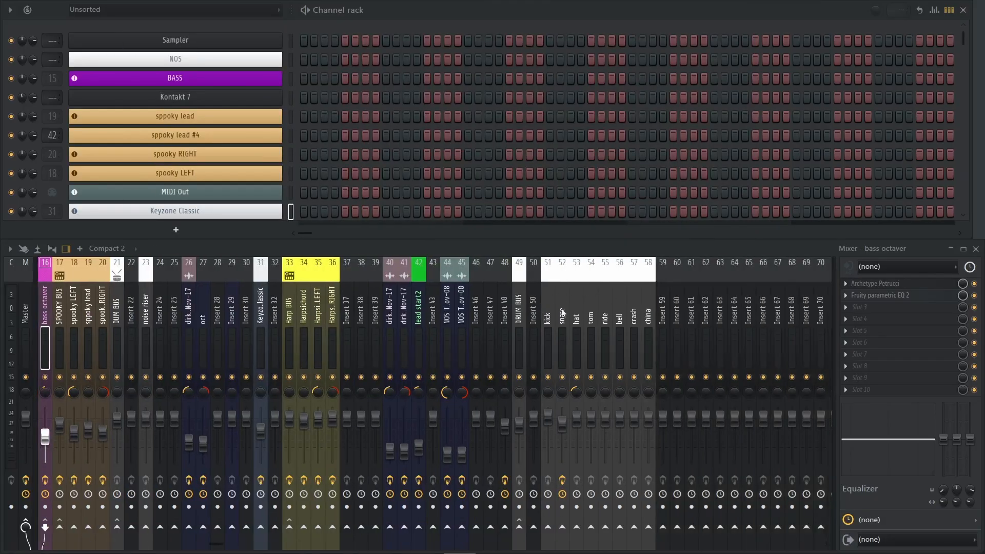
pyautogui.click(548, 314)
pyautogui.click(576, 315)
pyautogui.click(602, 318)
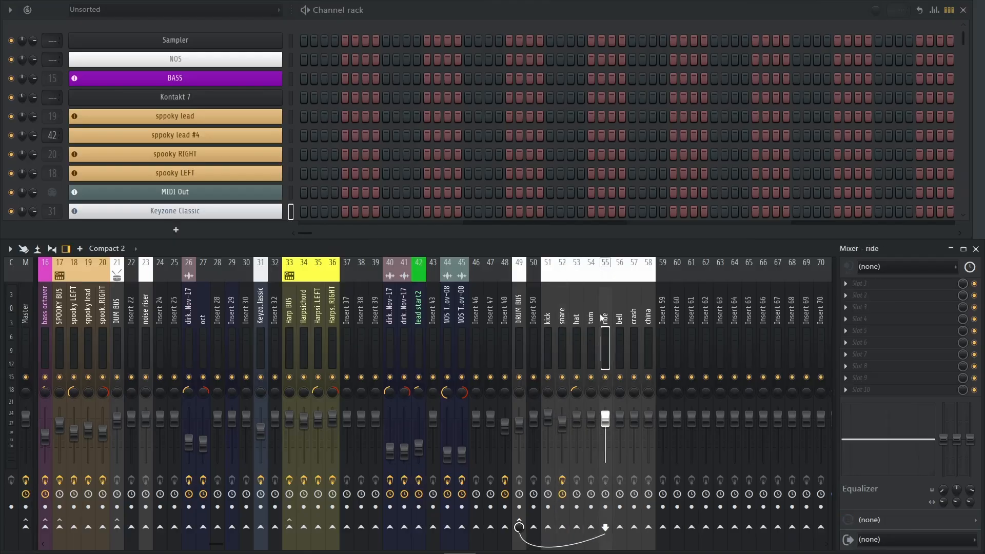
pyautogui.click(561, 316)
pyautogui.click(575, 316)
pyautogui.click(603, 314)
pyautogui.click(634, 315)
pyautogui.click(651, 314)
pyautogui.click(596, 314)
pyautogui.click(545, 314)
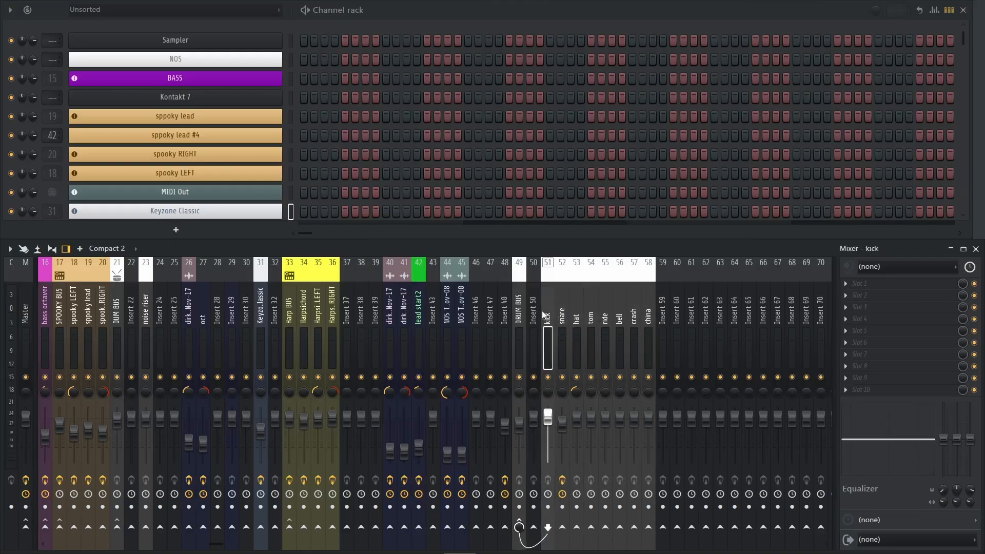
pyautogui.click(517, 314)
pyautogui.click(549, 310)
# View the snare mixer track's TDR Kotelnikov compressor and Fruity Reeverb 2, closing each one
pyautogui.click(563, 308)
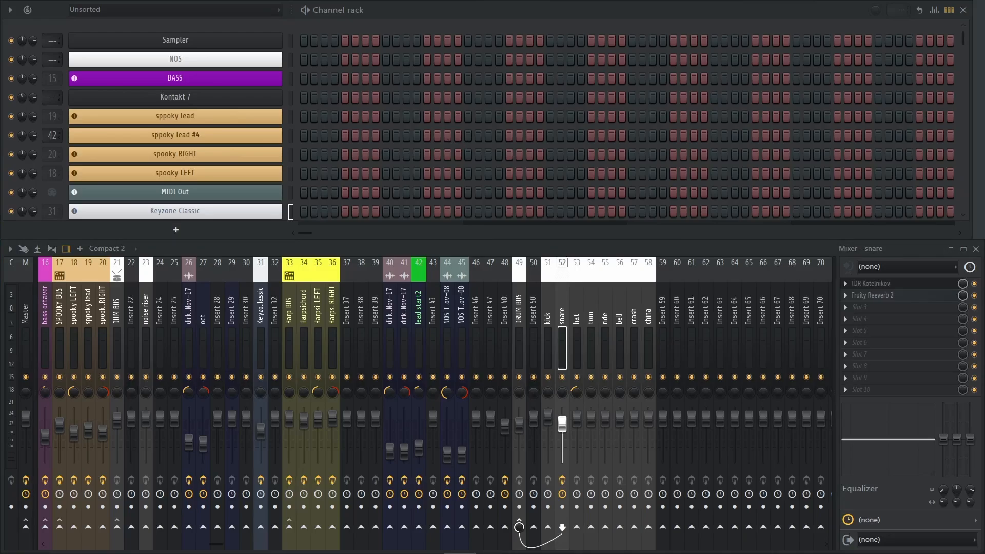
pyautogui.moveTo(0, 154); pyautogui.dragTo(360, 113)
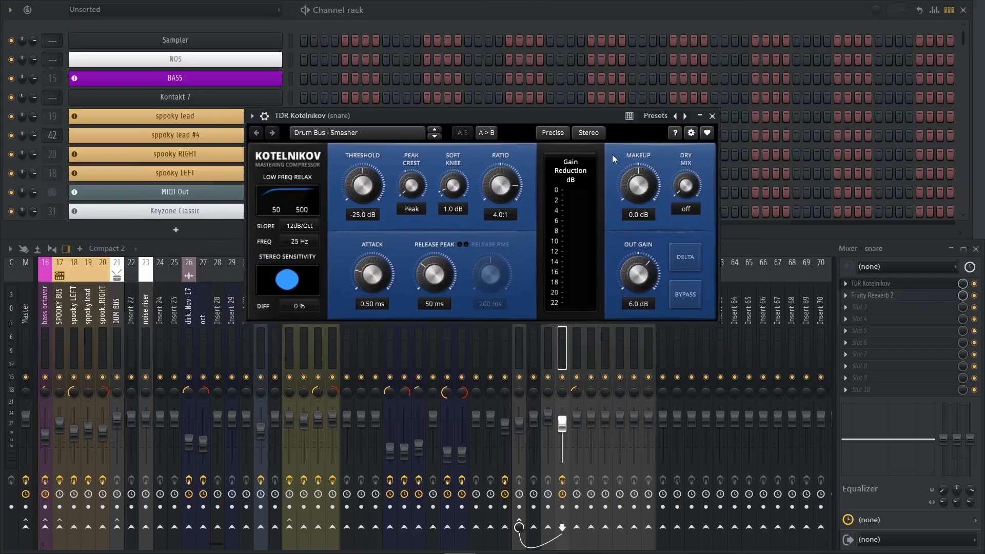
pyautogui.click(713, 116)
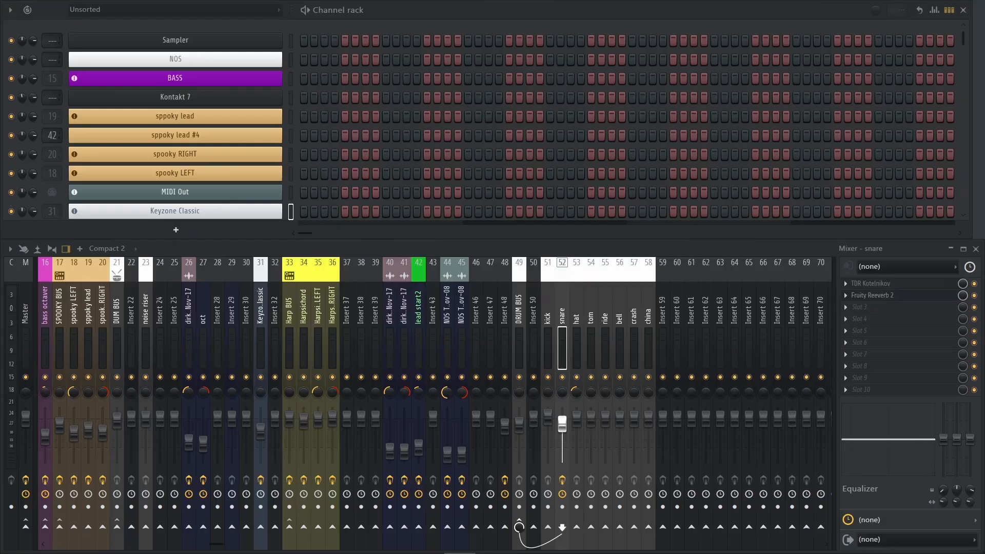
pyautogui.moveTo(147, 191); pyautogui.dragTo(451, 141)
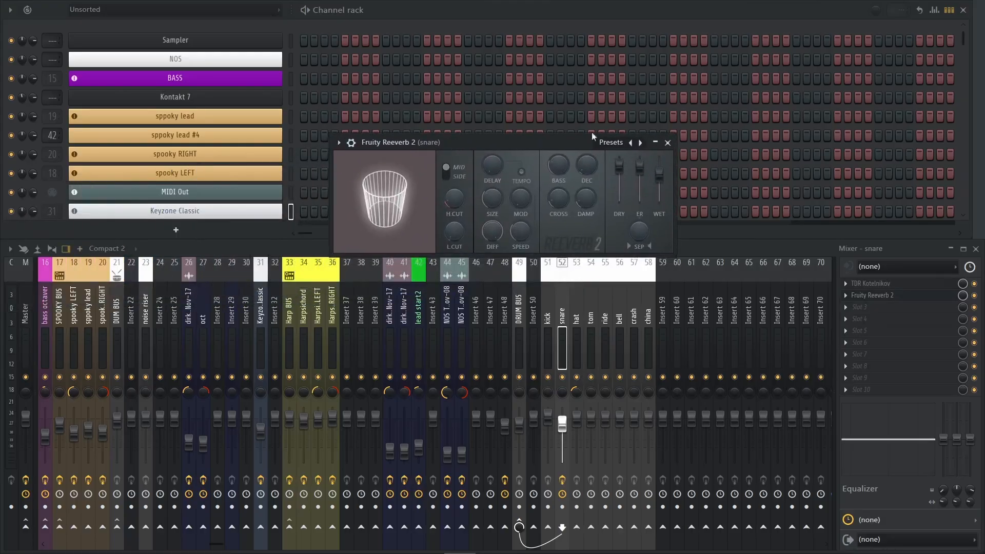
pyautogui.click(670, 143)
# Open the BASS mixer track's TDR Nova equalizer, view its settings and close it
pyautogui.hscroll(-5, 208, 316)
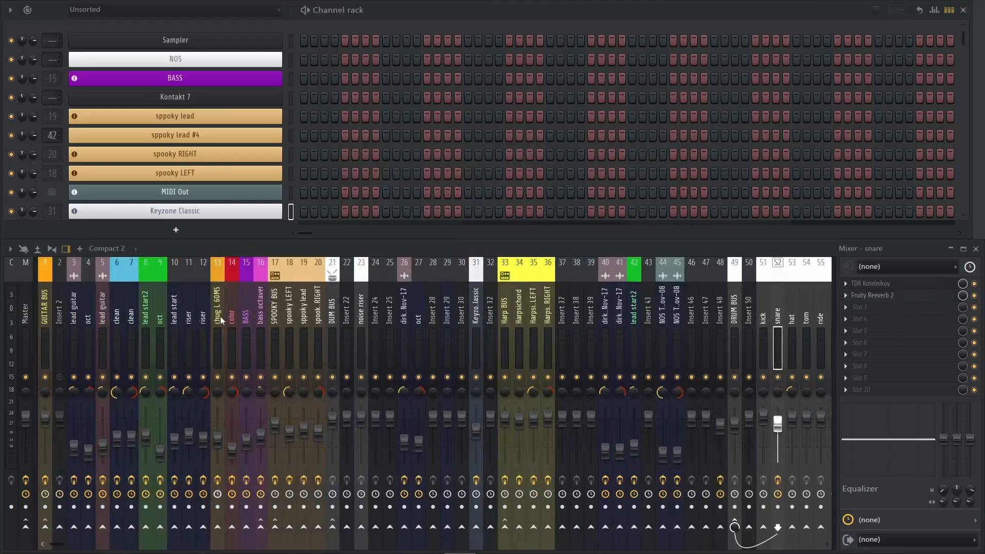
pyautogui.click(245, 302)
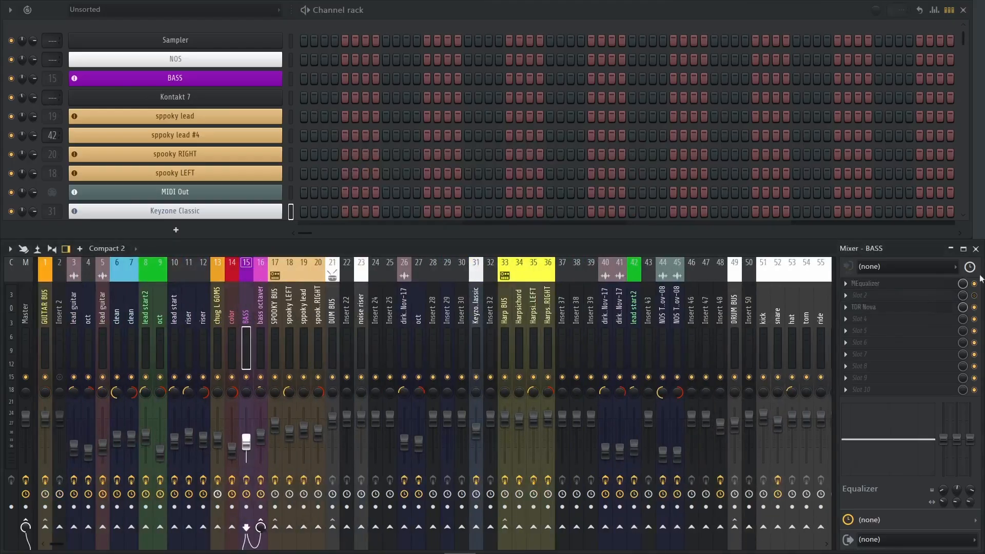
pyautogui.click(876, 308)
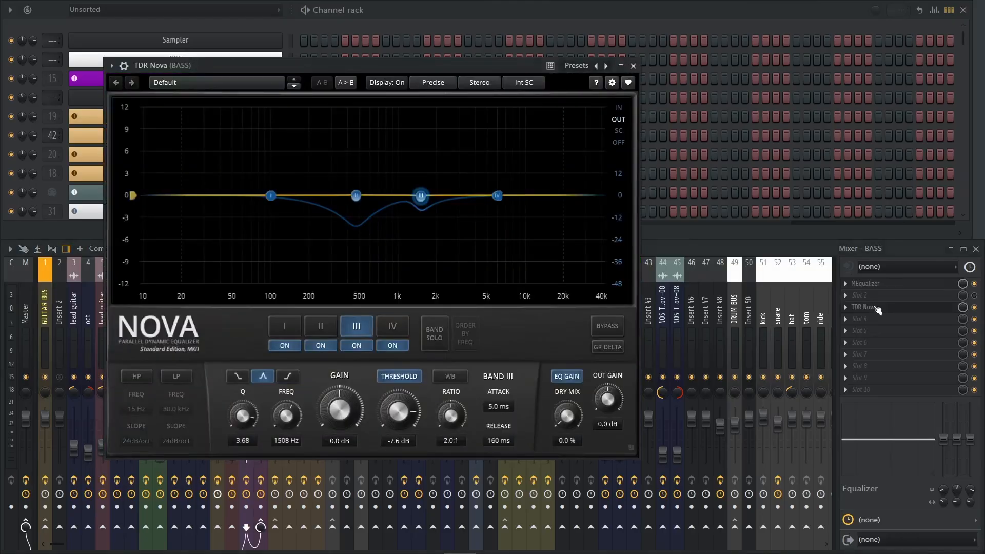
pyautogui.moveTo(392, 69); pyautogui.dragTo(487, 52)
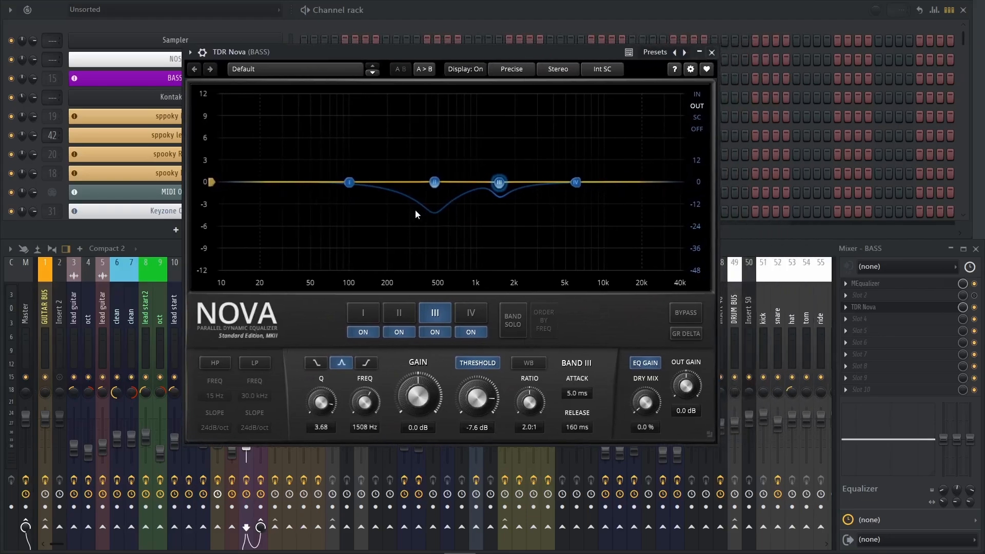
pyautogui.click(712, 52)
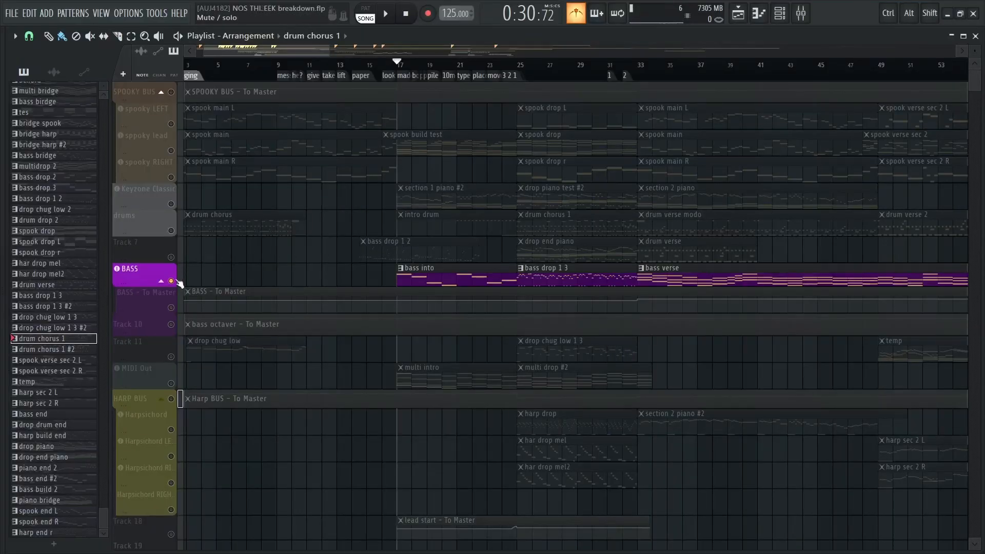
# Unsolo the BASS playlist track and look over the tracks below it in the arrangement
pyautogui.rightClick(171, 281)
pyautogui.scroll(-5, 363, 281)
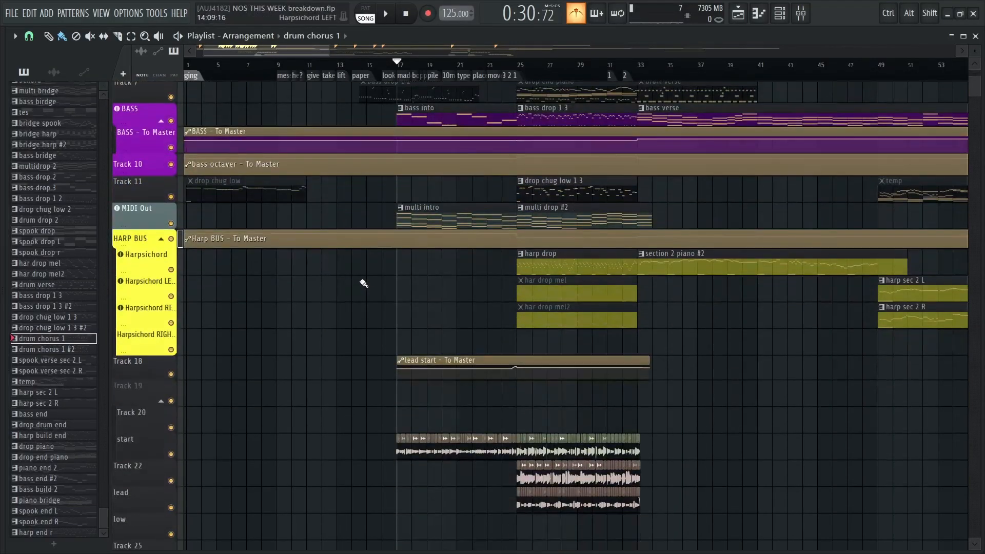
pyautogui.scroll(-2, 344, 267)
pyautogui.scroll(6, 334, 263)
pyautogui.scroll(-3, 331, 262)
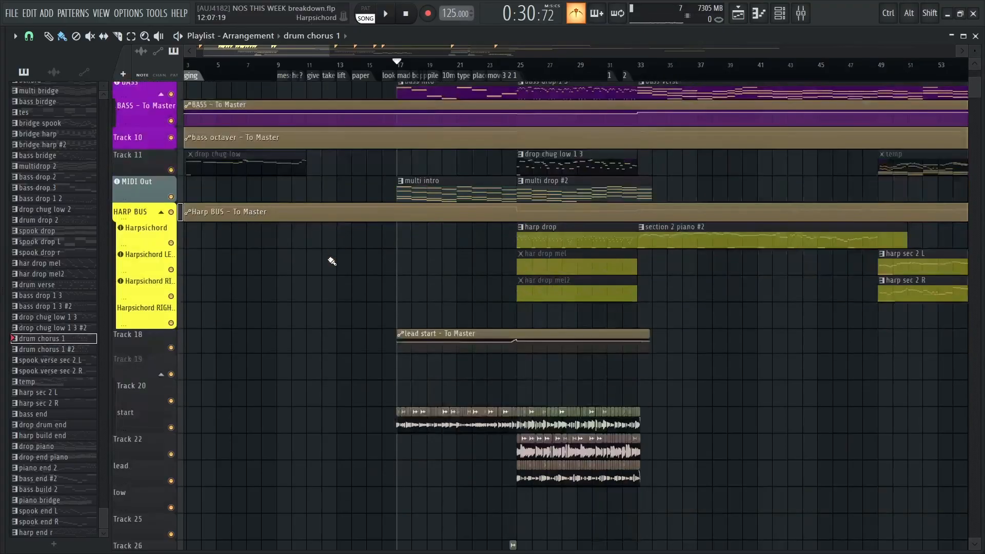
pyautogui.scroll(6, 328, 259)
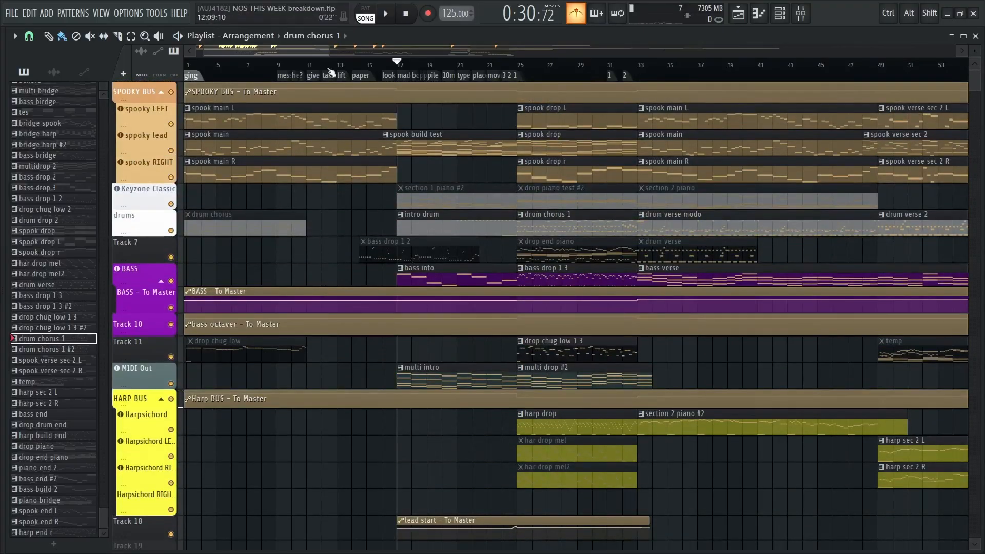
# Play the song from the ghost singing marker at bar 1 through the spook main section, and stop before bar 17
pyautogui.moveTo(310, 67); pyautogui.dragTo(203, 63)
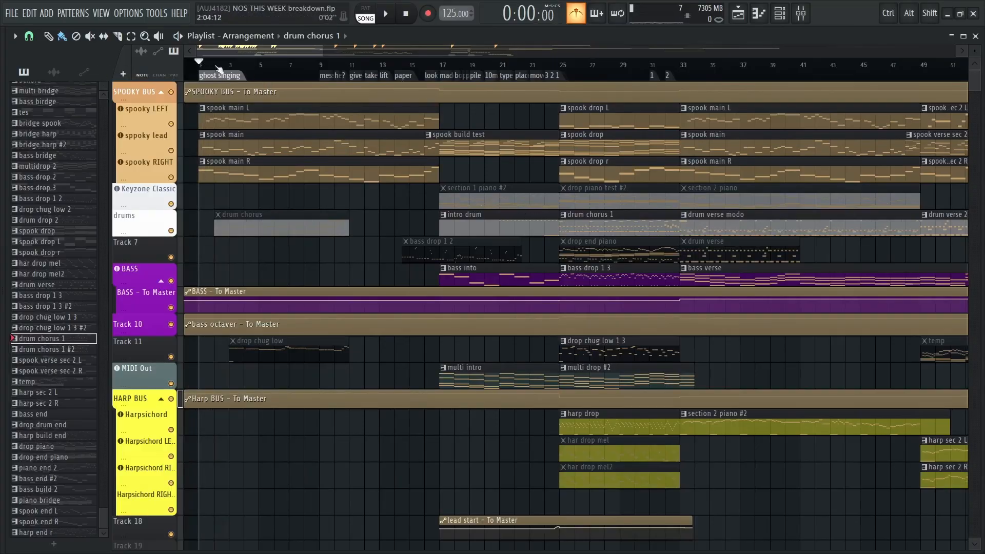
pyautogui.scroll(3, 198, 73)
pyautogui.moveTo(572, 245)
pyautogui.mouseDown()
pyautogui.moveTo(552, 246)
pyautogui.moveTo(586, 251)
pyautogui.mouseUp()
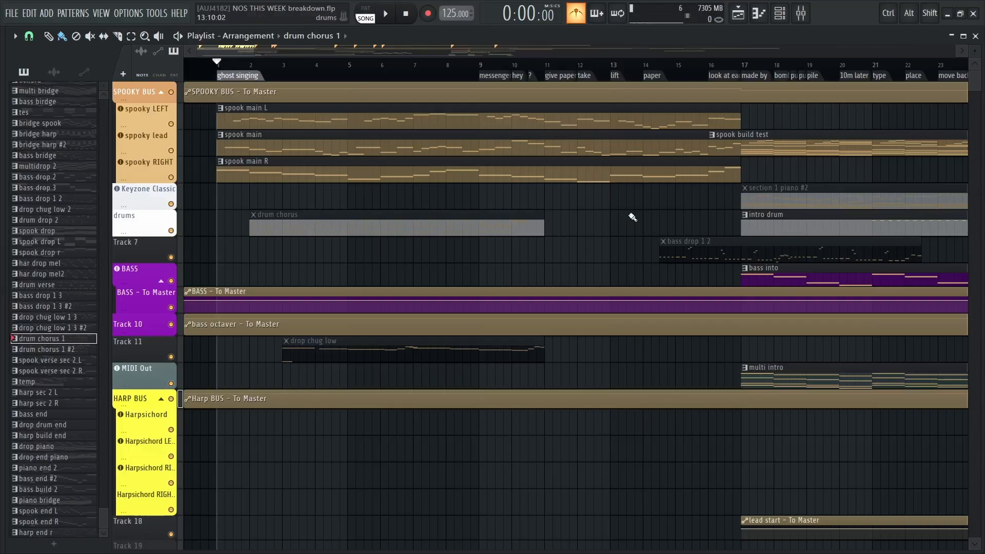
pyautogui.press('space')
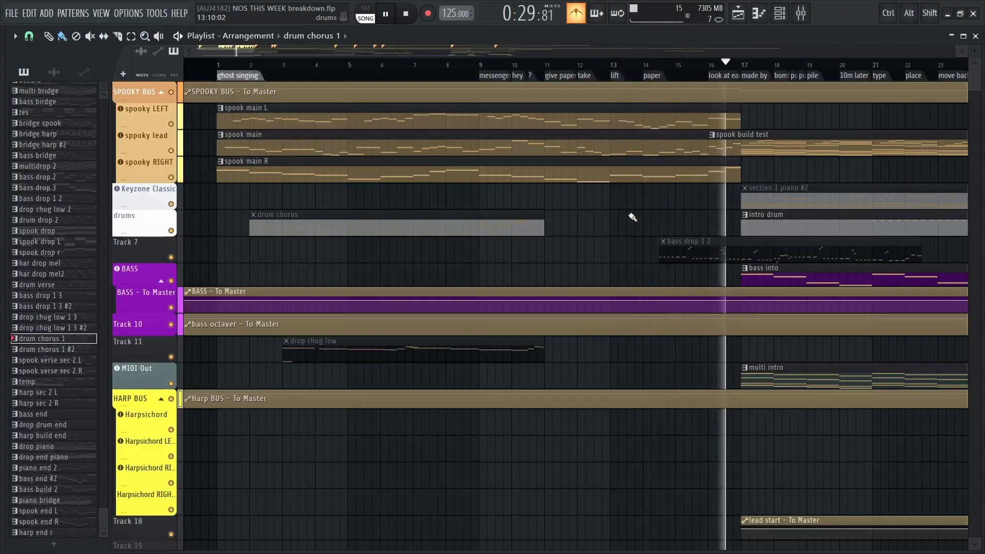
pyautogui.press('space')
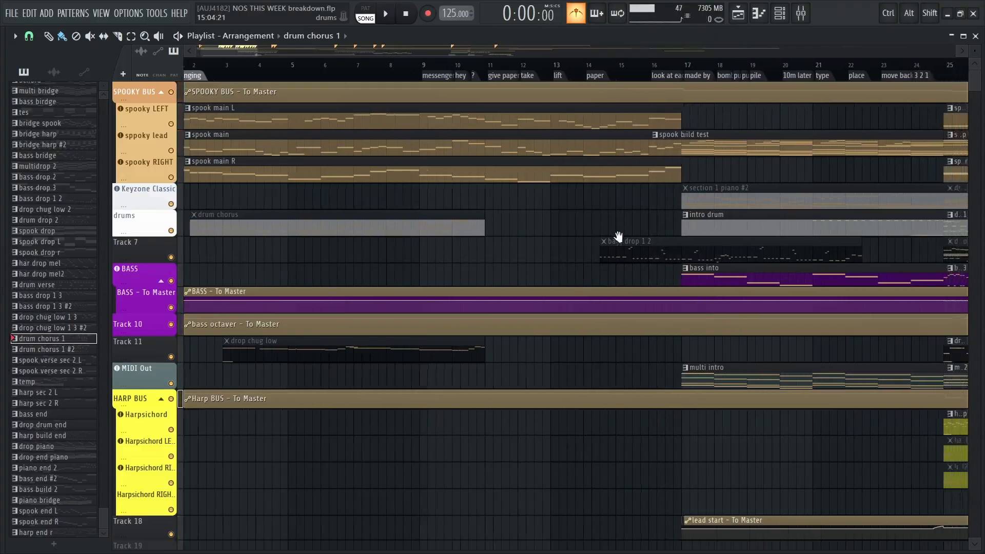
# Place the playhead at bar 17 and examine the intro drum section leading to the drop
pyautogui.hscroll(5, 517, 222)
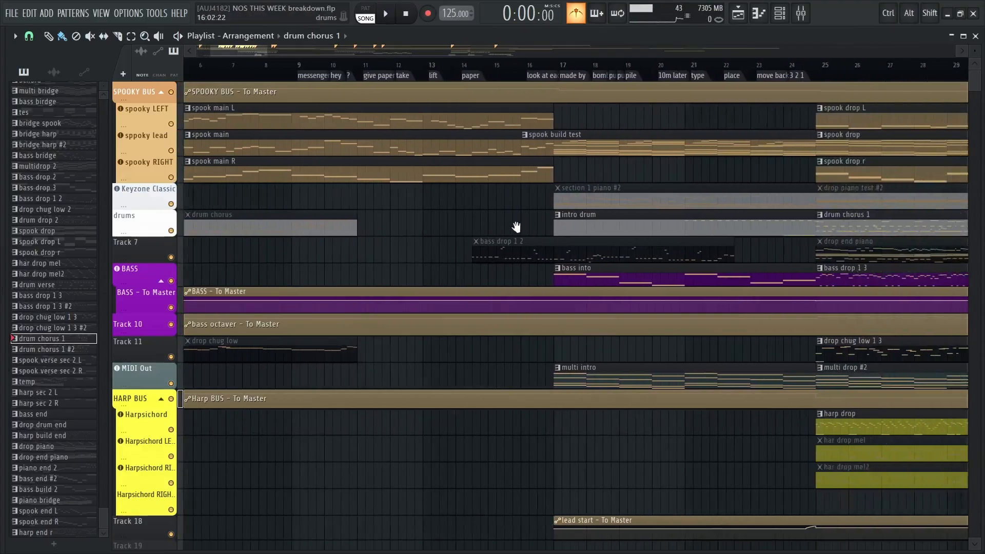
pyautogui.hscroll(1, 549, 178)
pyautogui.scroll(2, 563, 176)
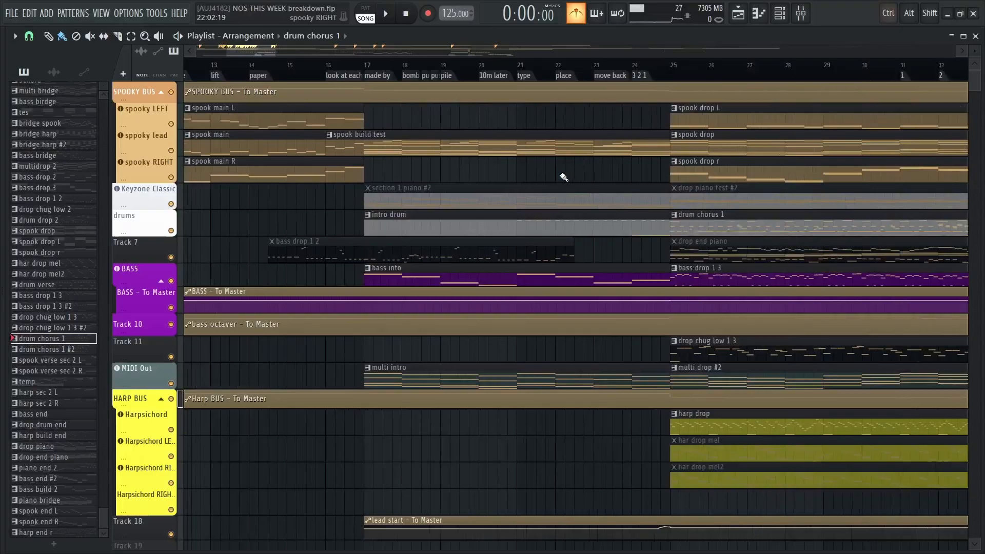
pyautogui.click(335, 68)
pyautogui.scroll(-1, 559, 114)
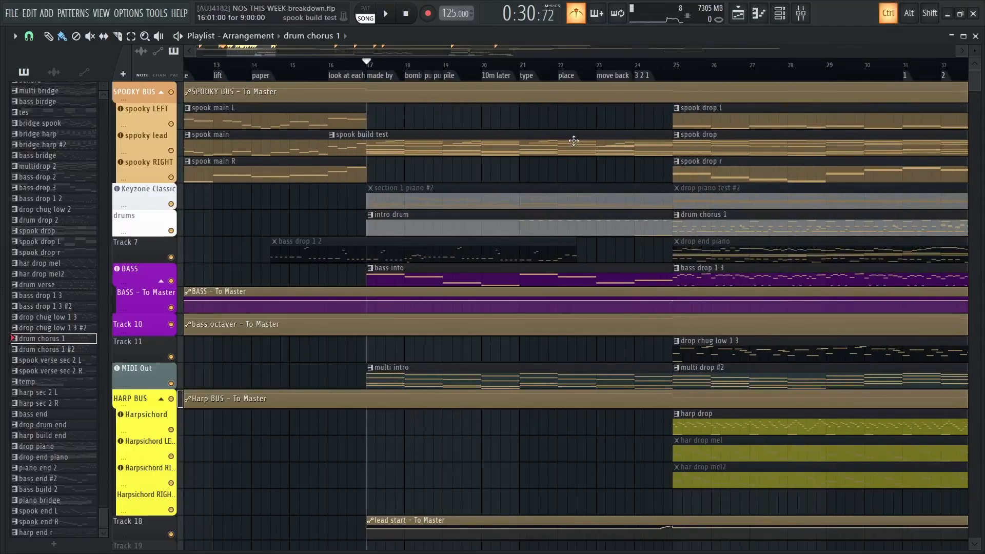
pyautogui.hscroll(1, 539, 133)
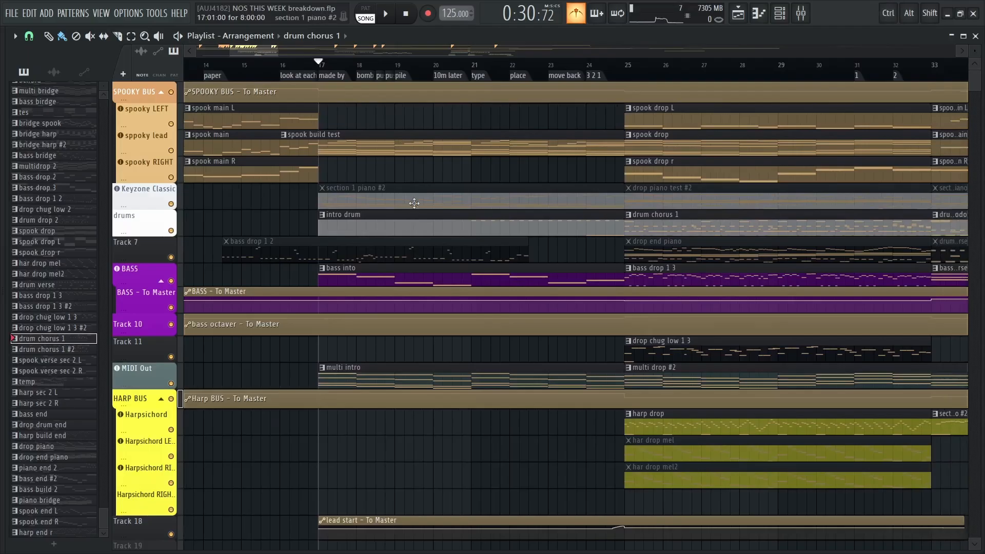
# Solo the start guitar track in the playlist and play it from bar 17
pyautogui.scroll(-5, 520, 221)
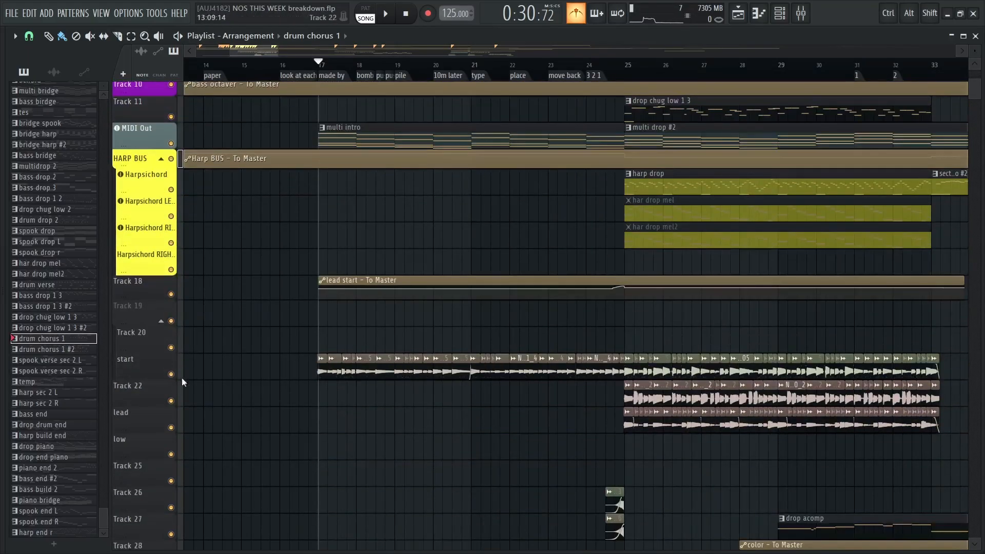
pyautogui.rightClick(171, 374)
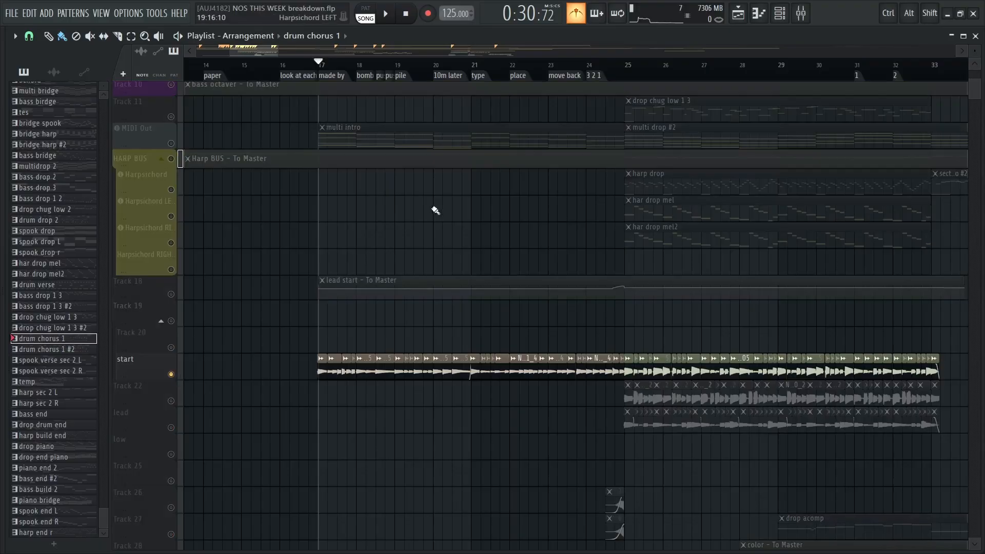
pyautogui.scroll(1, 434, 226)
pyautogui.press('space')
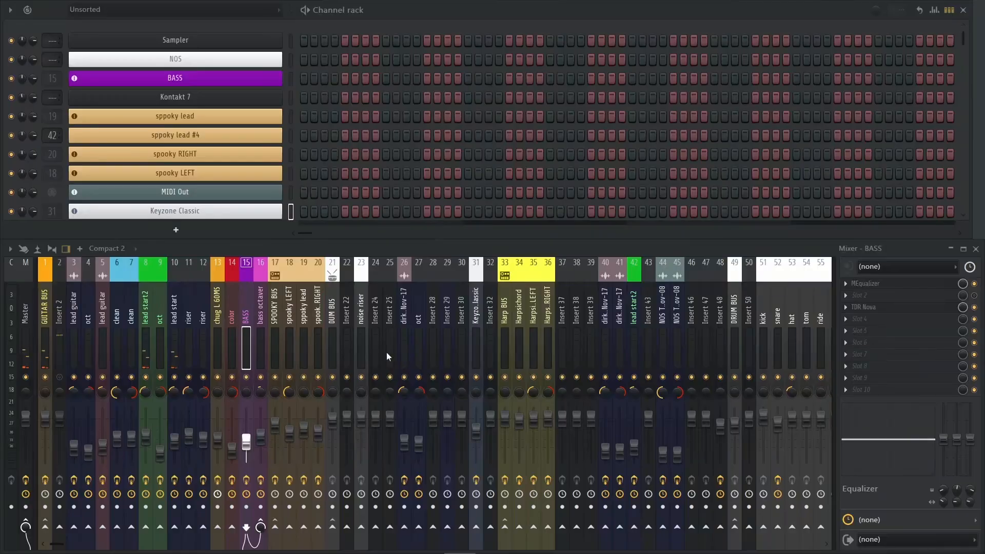
# Check the effect chains of lead start2 and mixer track 26, and open lead start2's Archetype Tim Henson plugin
pyautogui.click(150, 310)
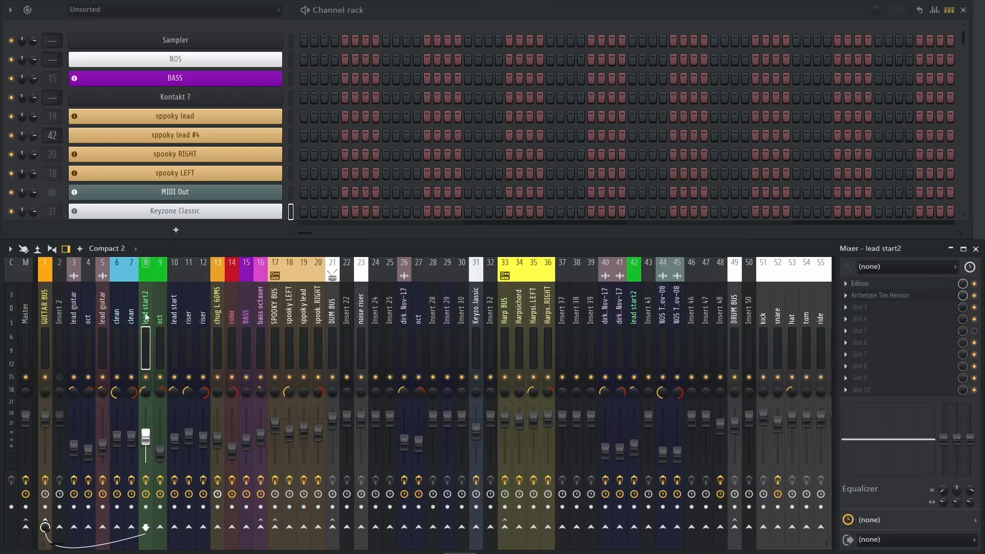
pyautogui.click(405, 312)
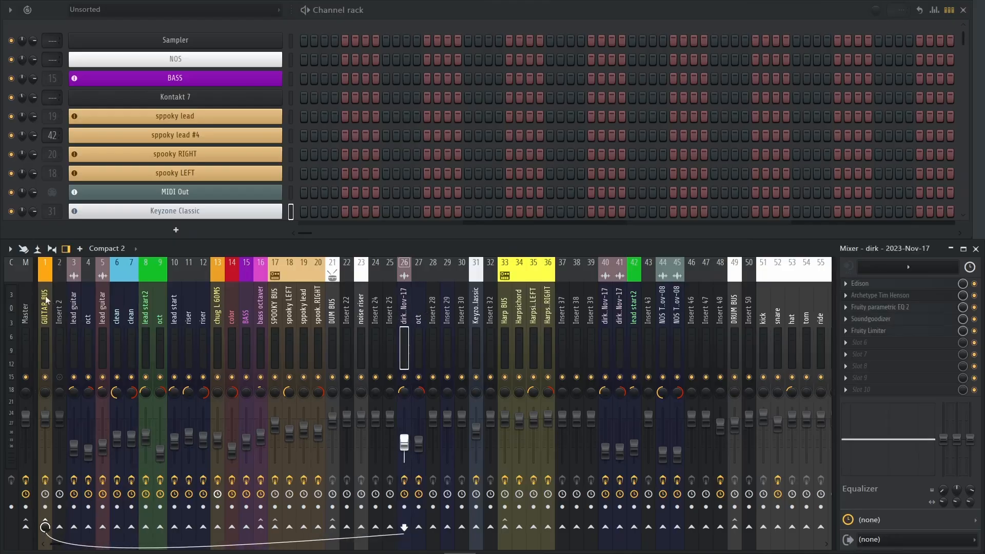
pyautogui.click(151, 311)
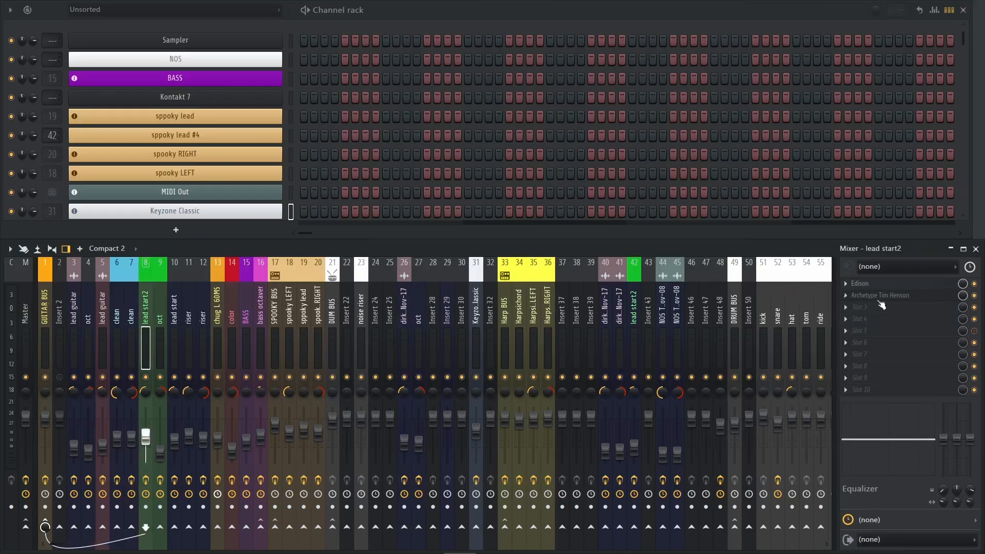
pyautogui.click(901, 296)
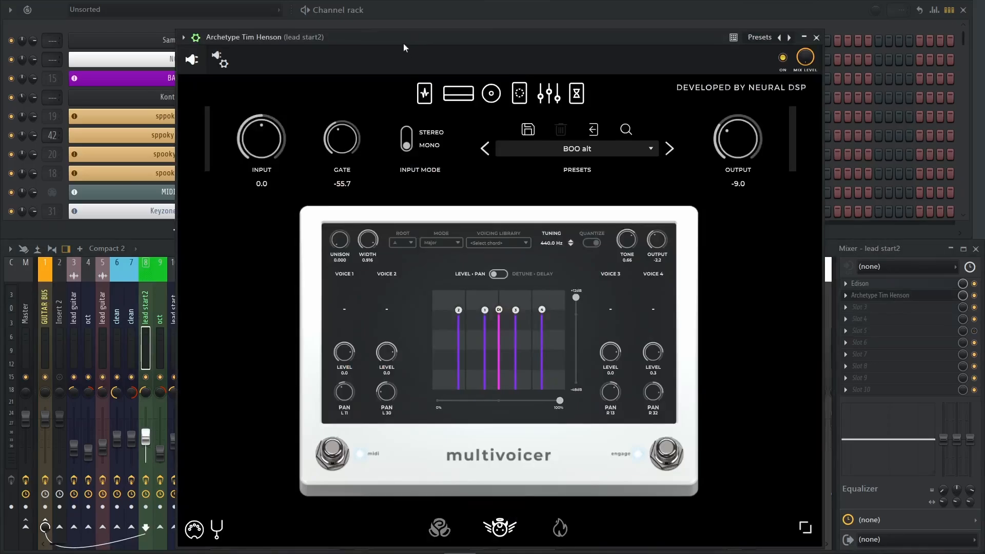
# Examine the amp, cabinet, equalizer and remaining effect sections of lead start2's Archetype Tim Henson plugin, and close it
pyautogui.moveTo(404, 44); pyautogui.dragTo(367, 104)
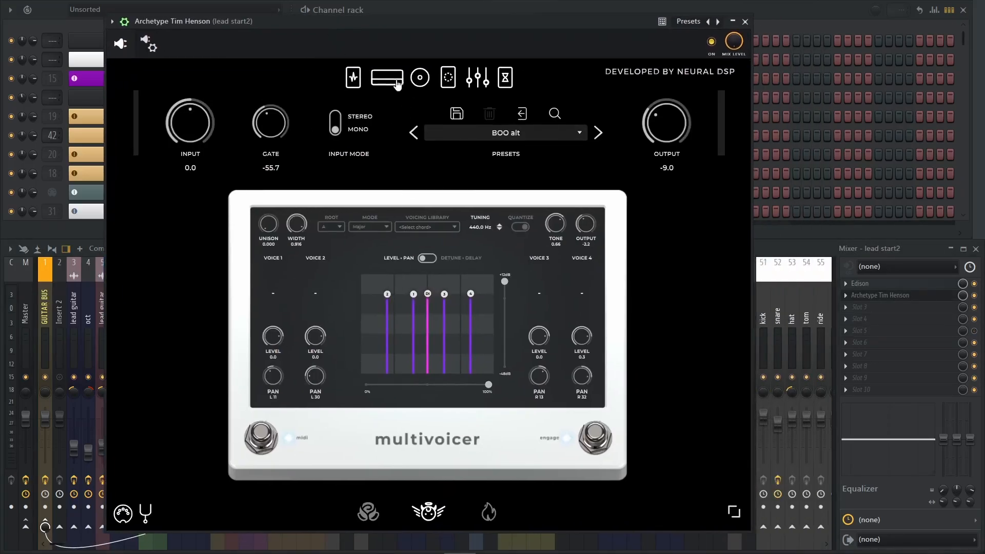
pyautogui.click(420, 79)
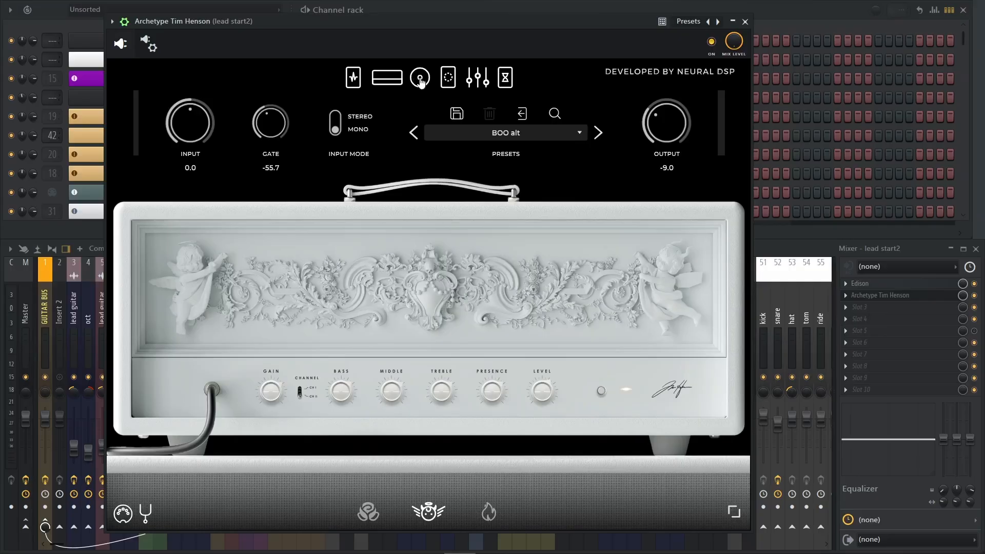
pyautogui.click(446, 84)
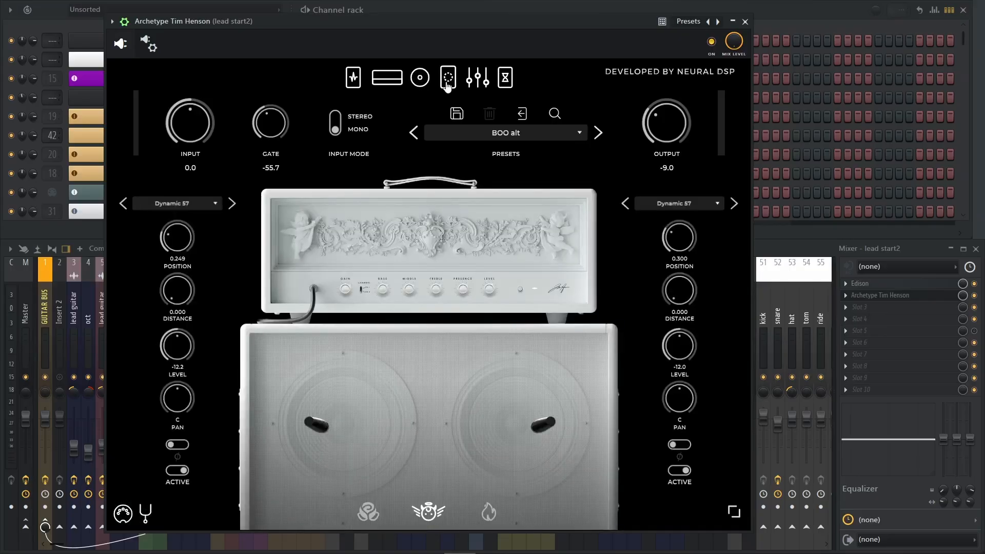
pyautogui.click(477, 78)
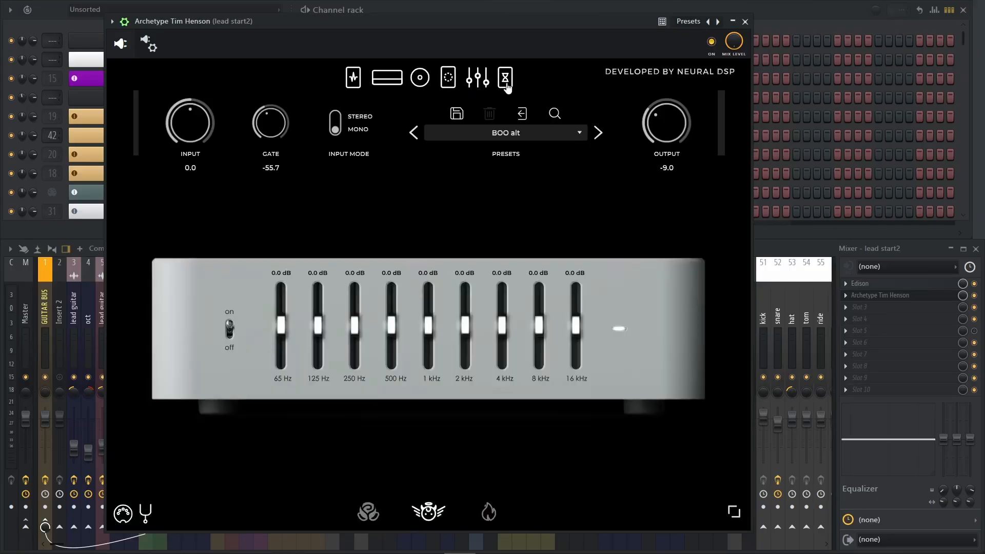
pyautogui.click(506, 85)
pyautogui.click(491, 85)
pyautogui.click(745, 22)
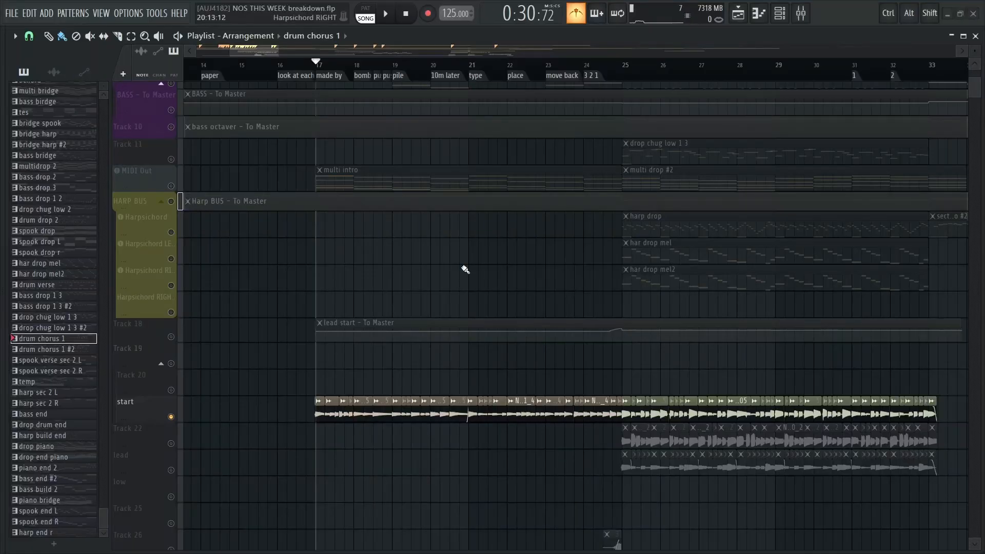
# Add the MIDI Out track to the solo with the start guitar and play both from bar 17 until just before bar 25
pyautogui.scroll(1, 425, 219)
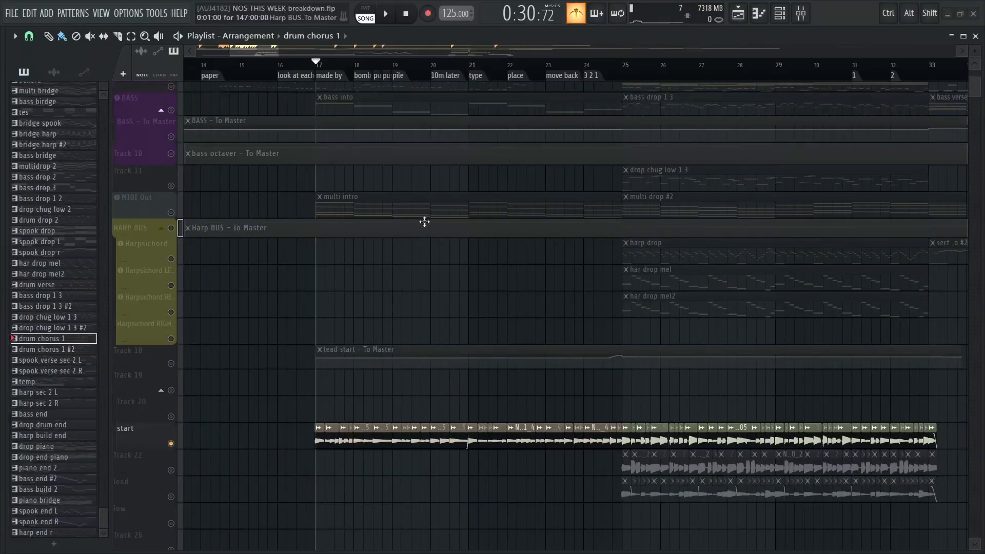
pyautogui.click(173, 213)
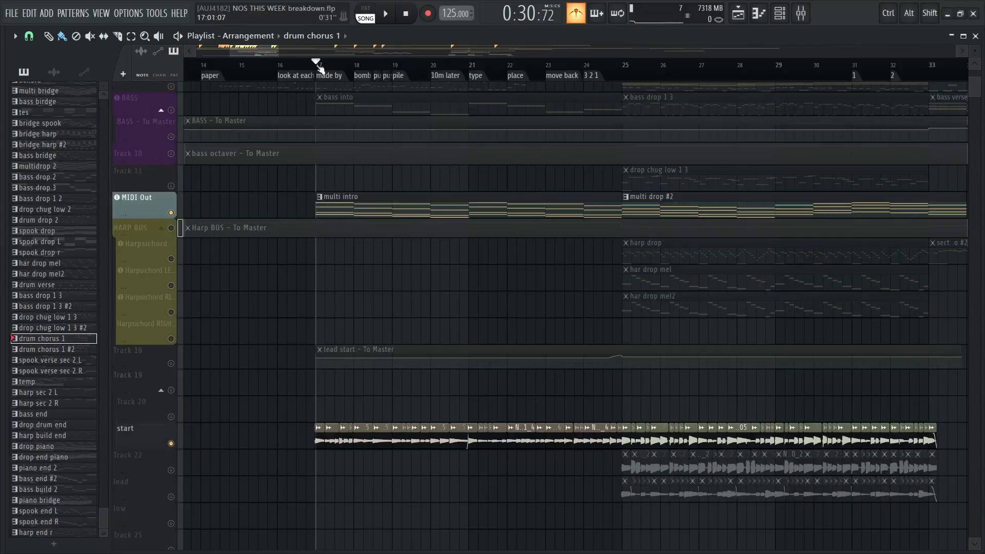
pyautogui.press('space')
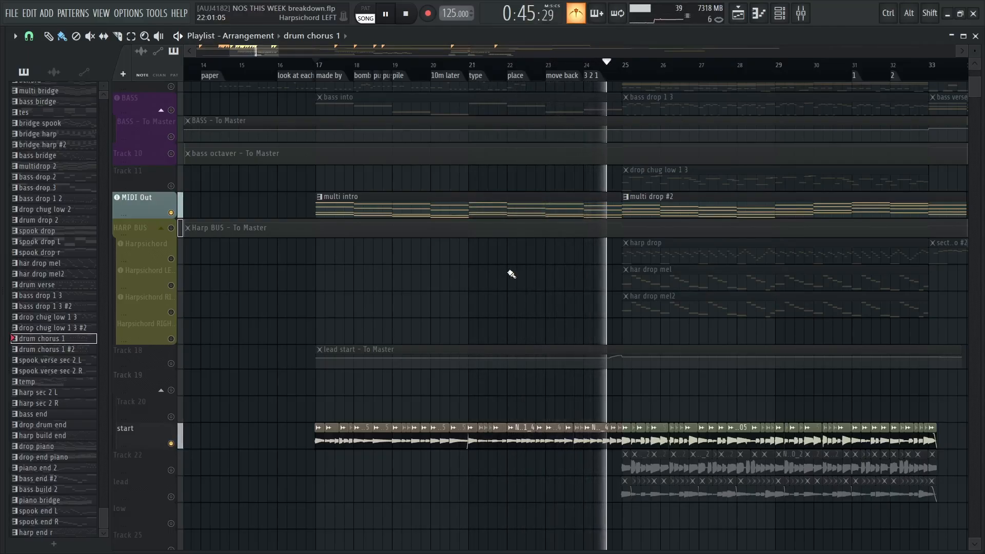
pyautogui.press('space')
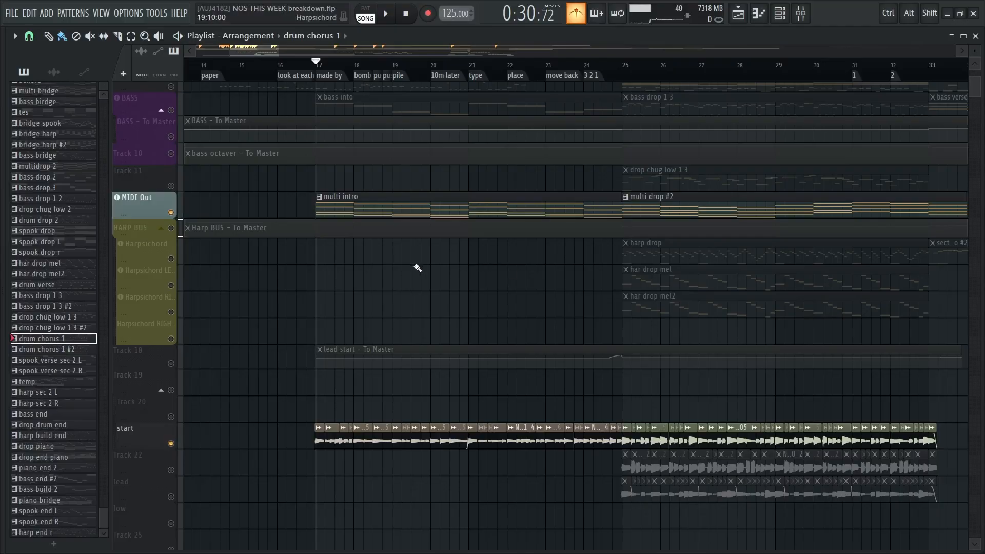
pyautogui.moveTo(417, 268); pyautogui.dragTo(519, 438)
pyautogui.moveTo(490, 340); pyautogui.dragTo(442, 209)
pyautogui.moveTo(447, 332); pyautogui.dragTo(430, 296)
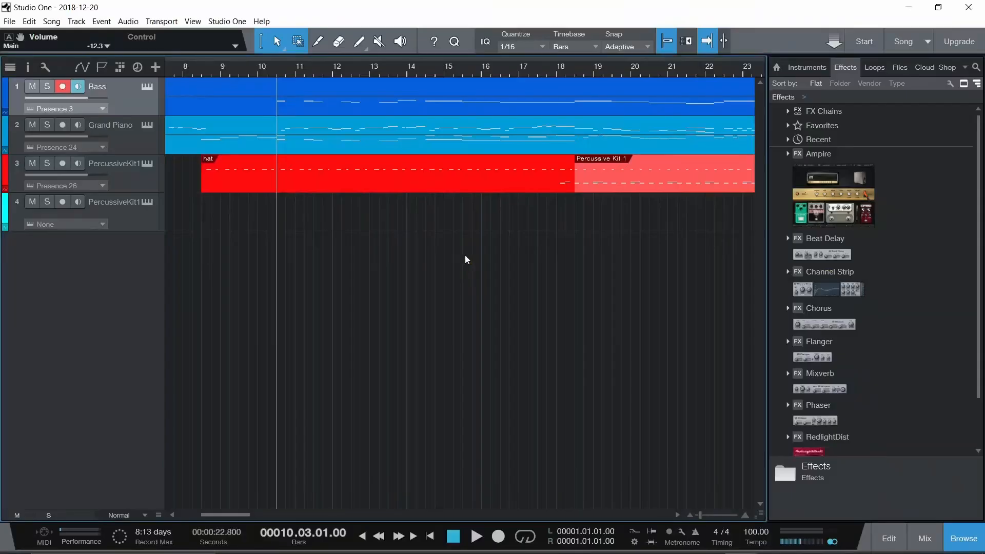
# Switch to the 2018-12-20 song in Studio One and play the Percussive Kit 1 section from bar 18 to bar 26
pyautogui.rightClick(574, 213)
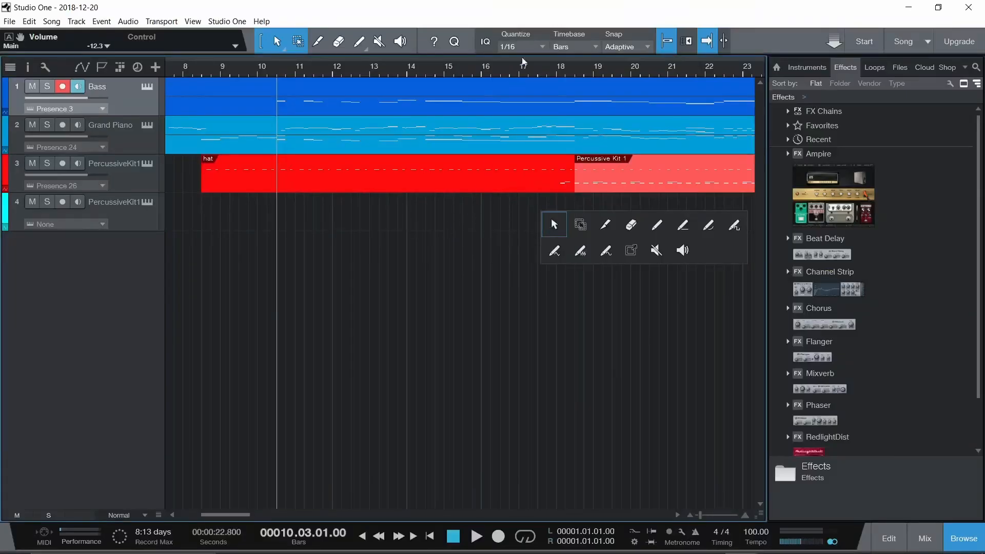
pyautogui.click(522, 70)
pyautogui.moveTo(232, 514)
pyautogui.mouseDown()
pyautogui.moveTo(257, 515)
pyautogui.moveTo(246, 514)
pyautogui.mouseUp()
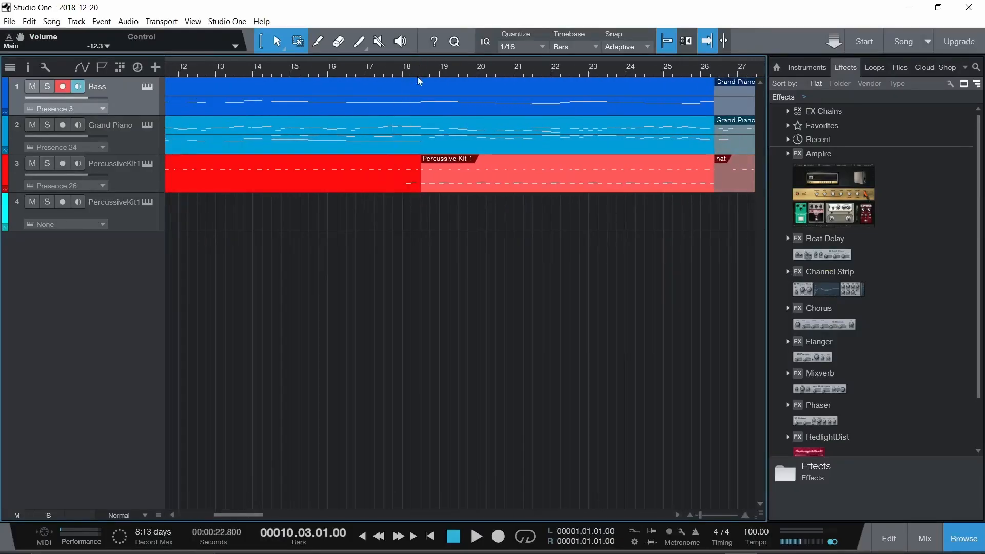
pyautogui.press('space')
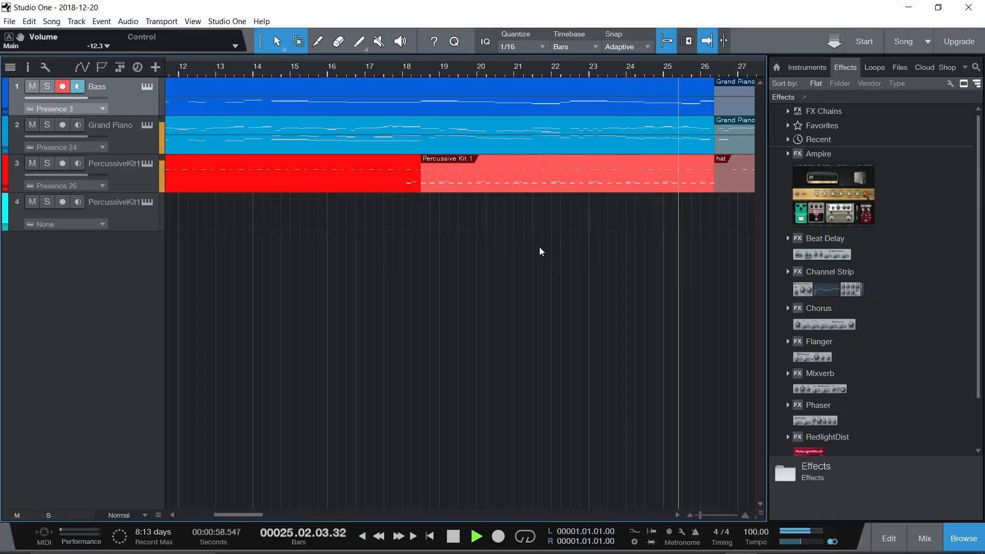
pyautogui.press('space')
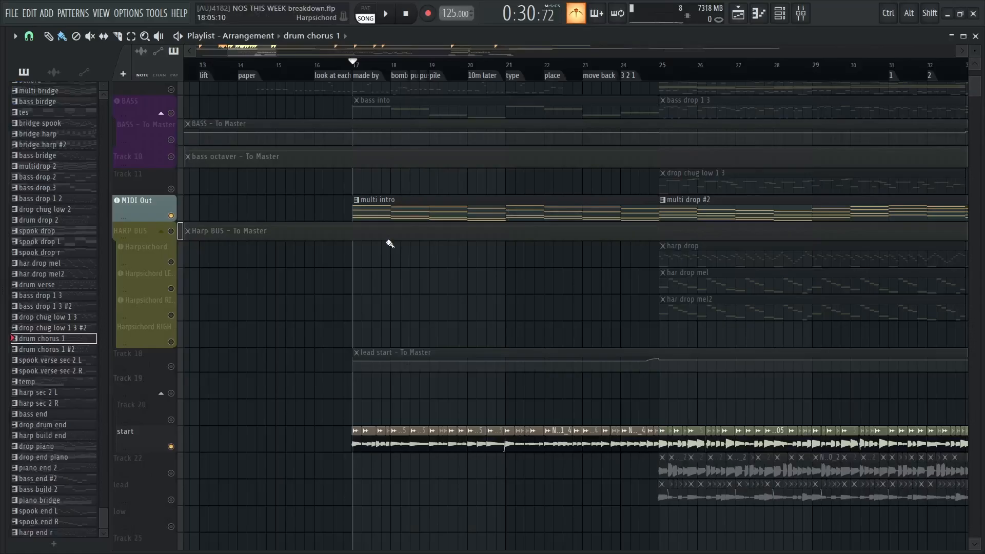
# Return to FL Studio and briefly play the soloed multi intro and start guitar clips from bar 17
pyautogui.moveTo(286, 247); pyautogui.dragTo(402, 279)
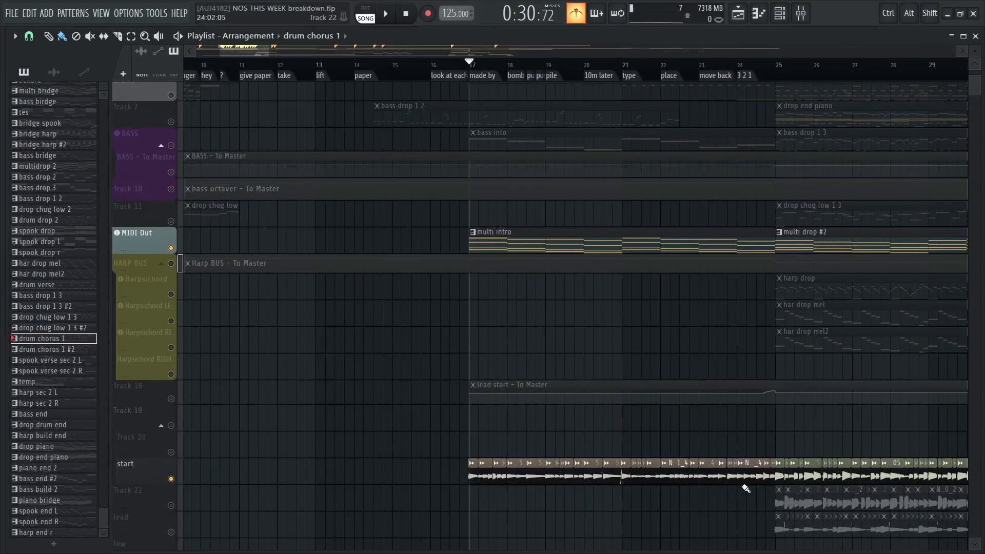
pyautogui.press('space')
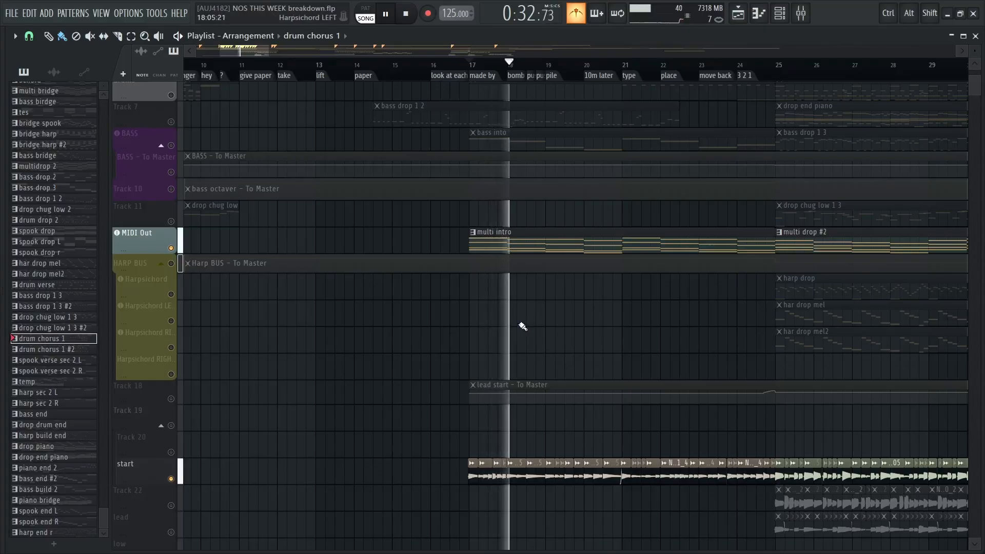
pyautogui.press('space')
# Solo the spooky LEFT track and play its spook main L clip from the ghost singing marker at bar 1
pyautogui.moveTo(282, 308); pyautogui.dragTo(543, 385)
pyautogui.scroll(-3, 543, 382)
pyautogui.scroll(2, 468, 347)
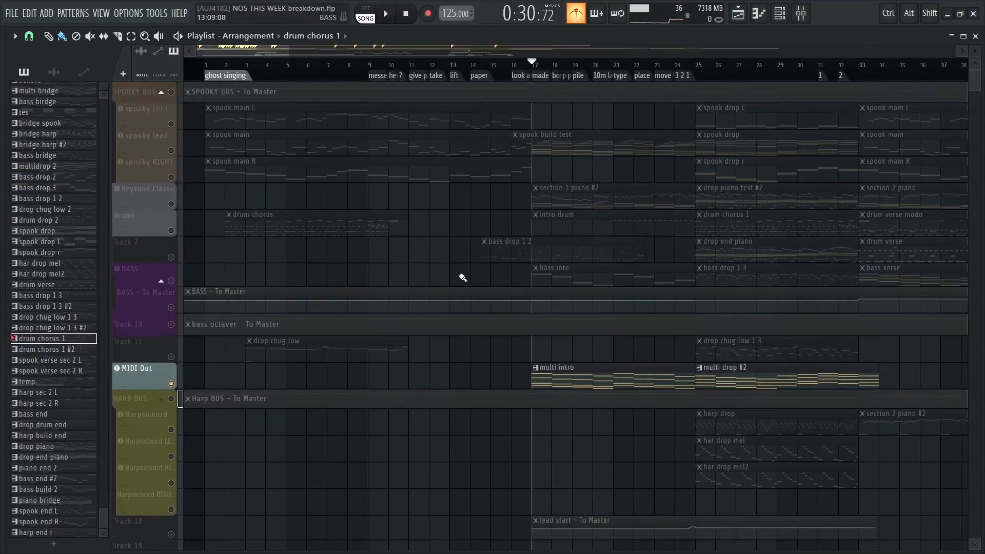
pyautogui.click(174, 120)
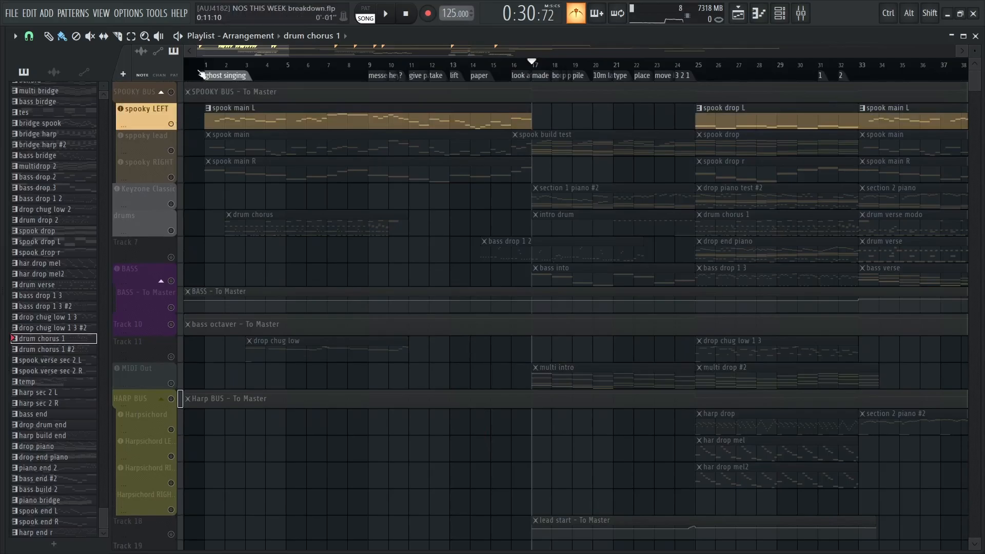
pyautogui.click(205, 65)
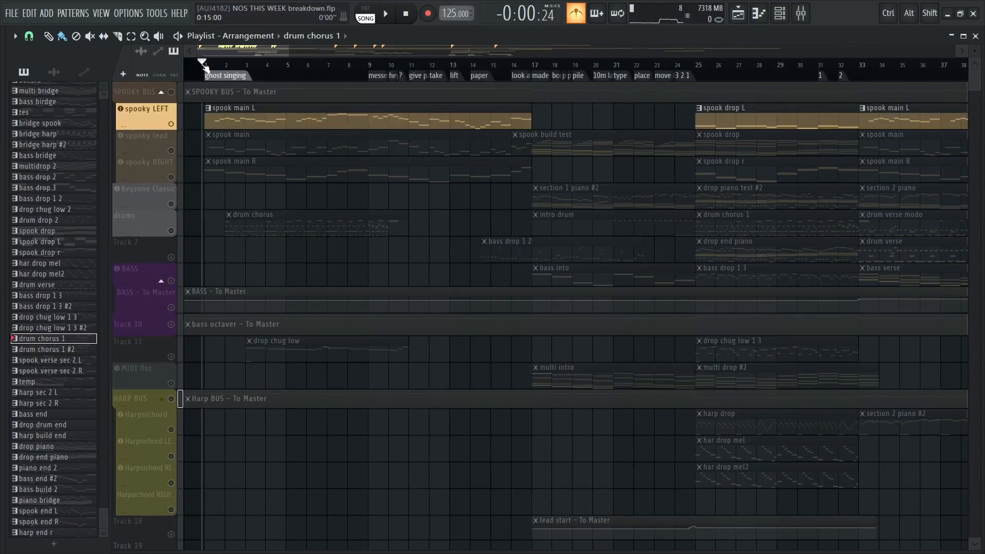
pyautogui.press('space')
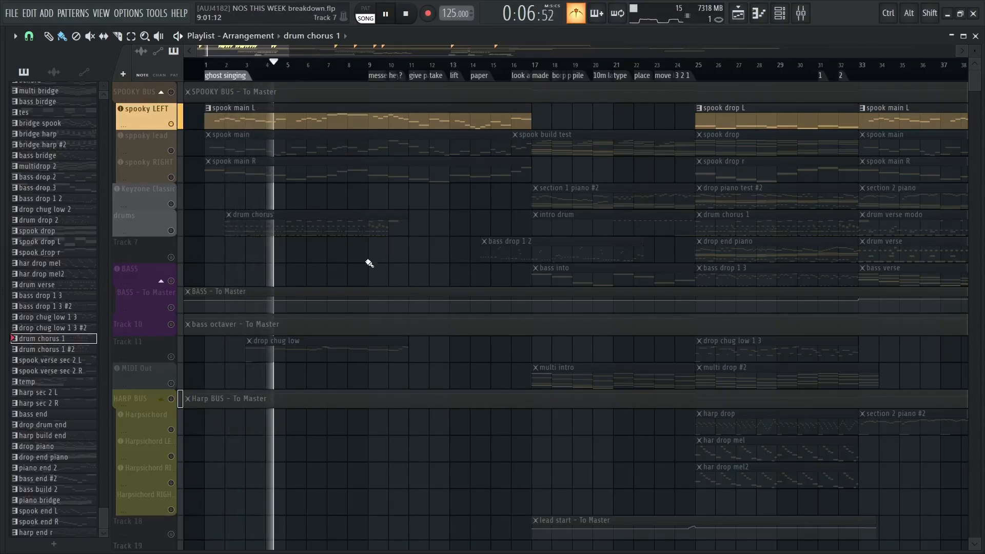
pyautogui.press('space')
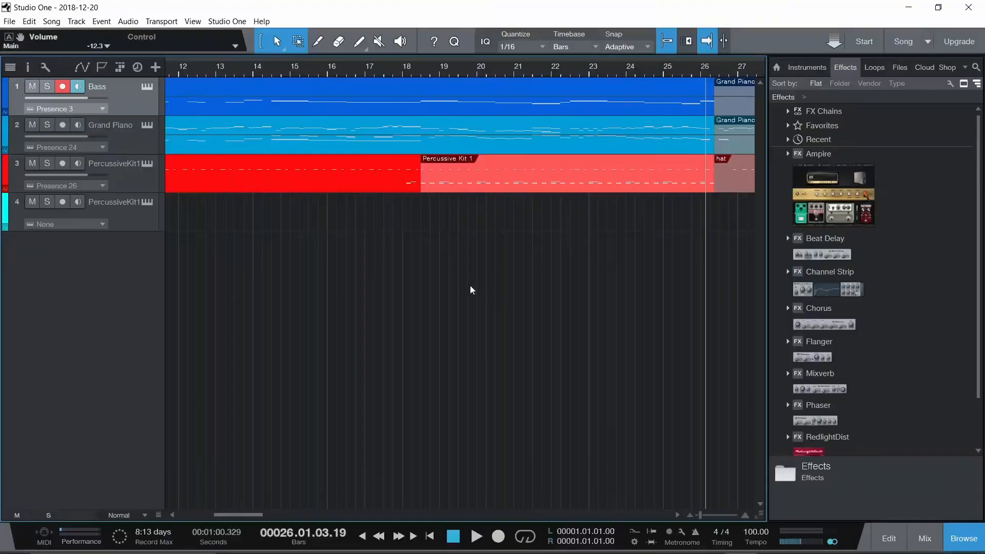
# Switch to the Studio One song and play its opening Grand Piano part from bar 1
pyautogui.rightClick(471, 287)
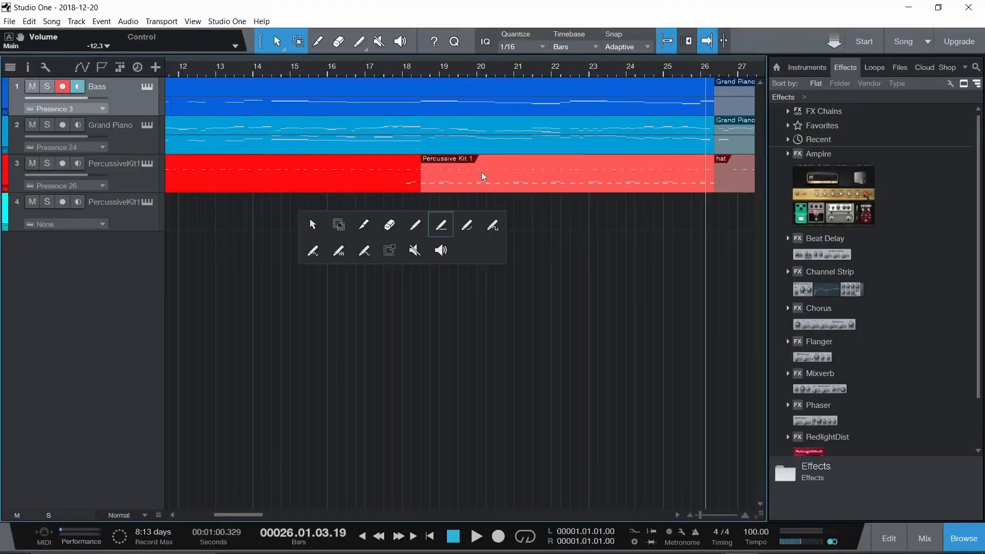
pyautogui.click(309, 12)
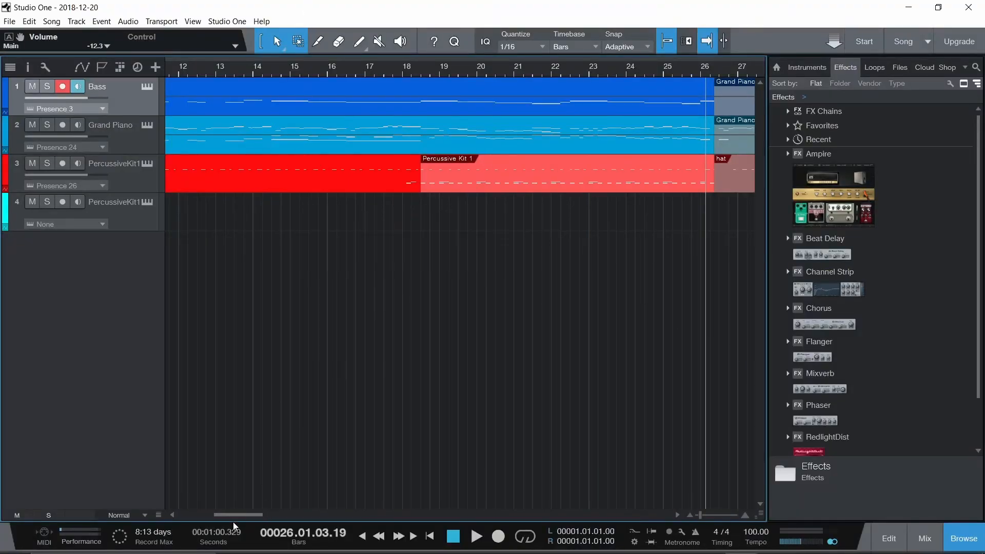
pyautogui.moveTo(233, 516); pyautogui.dragTo(196, 516)
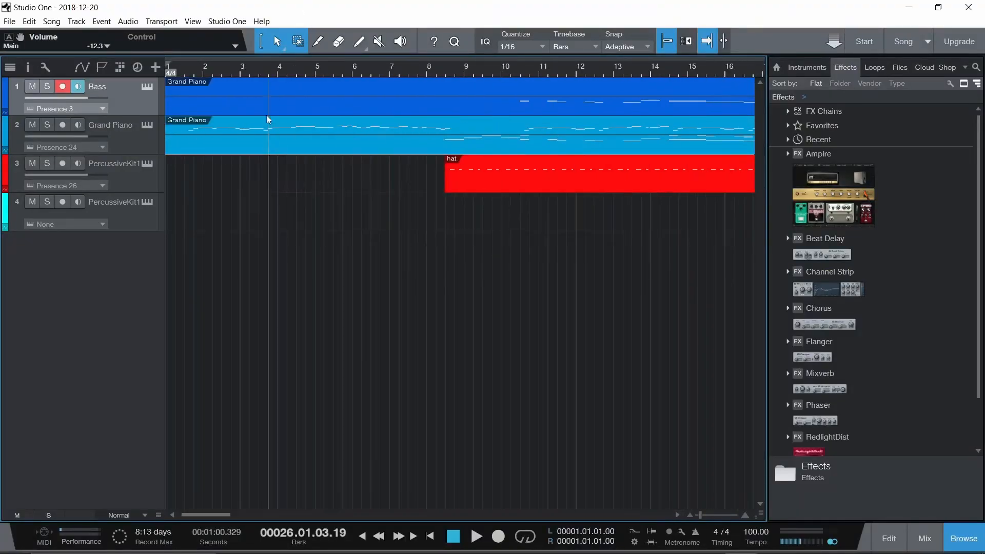
pyautogui.click(185, 76)
pyautogui.press('space')
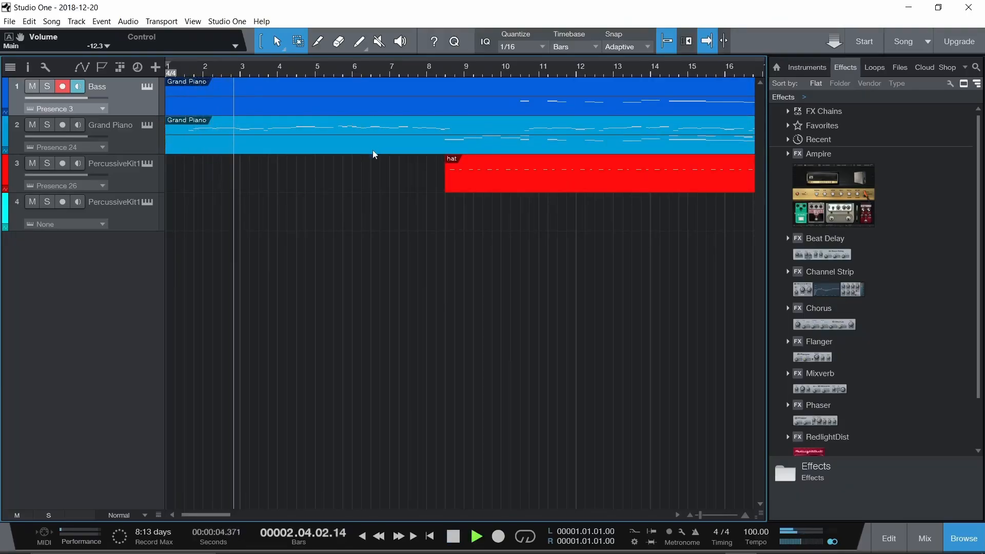
pyautogui.press('space')
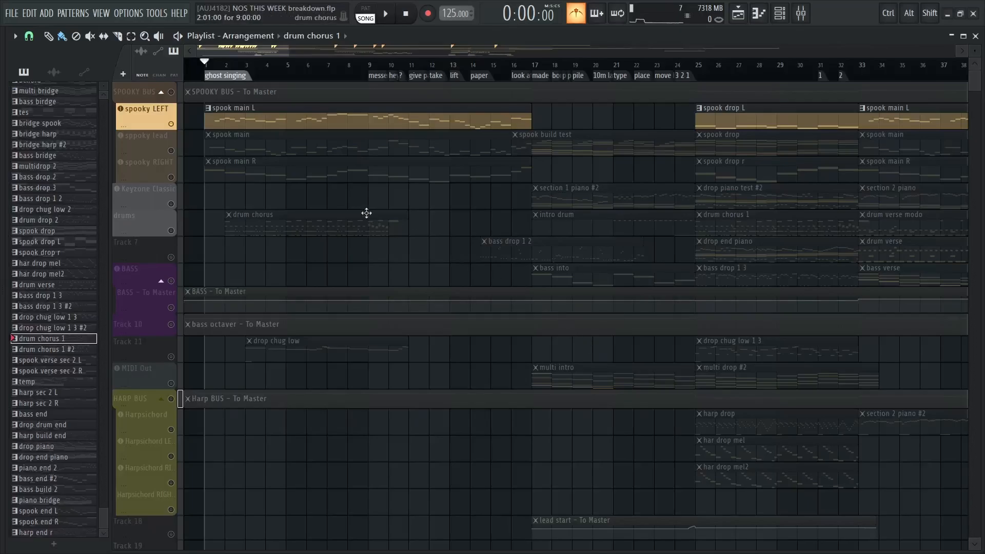
# Back in FL Studio, unsolo spooky LEFT so all tracks are active, and place the playhead at bar 17
pyautogui.moveTo(277, 68)
pyautogui.mouseDown()
pyautogui.moveTo(212, 68)
pyautogui.moveTo(276, 71)
pyautogui.moveTo(222, 70)
pyautogui.moveTo(238, 69)
pyautogui.mouseUp()
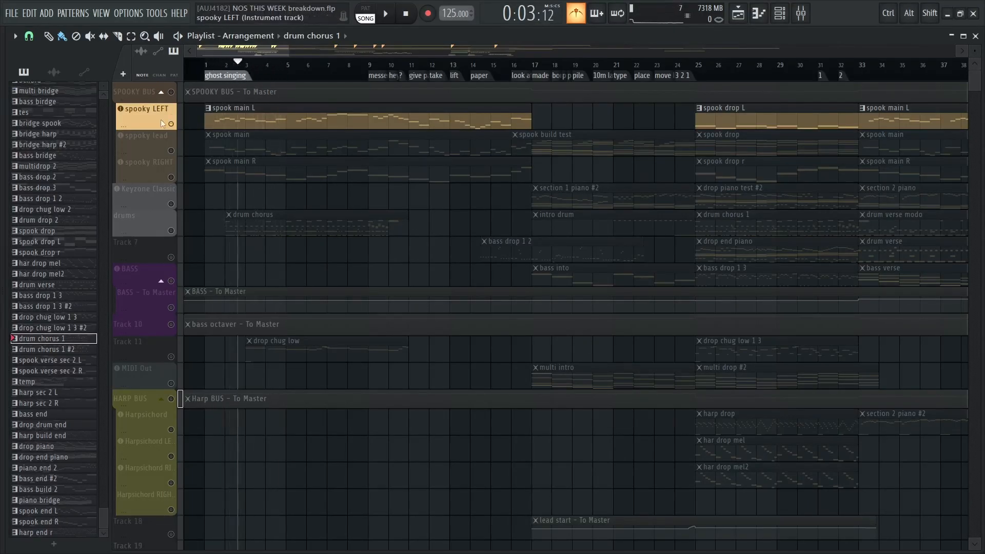
pyautogui.rightClick(171, 124)
pyautogui.moveTo(546, 197); pyautogui.dragTo(320, 165)
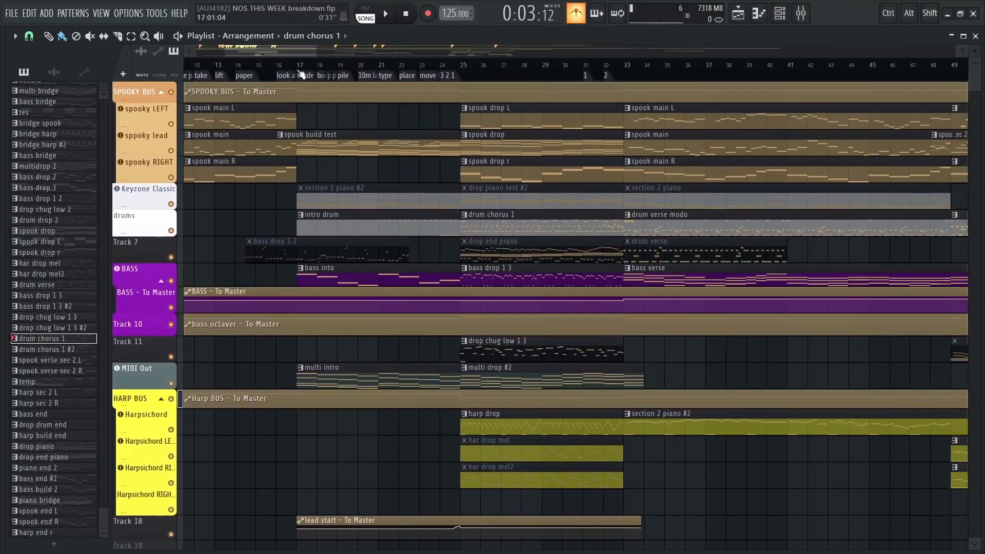
pyautogui.scroll(4, 355, 192)
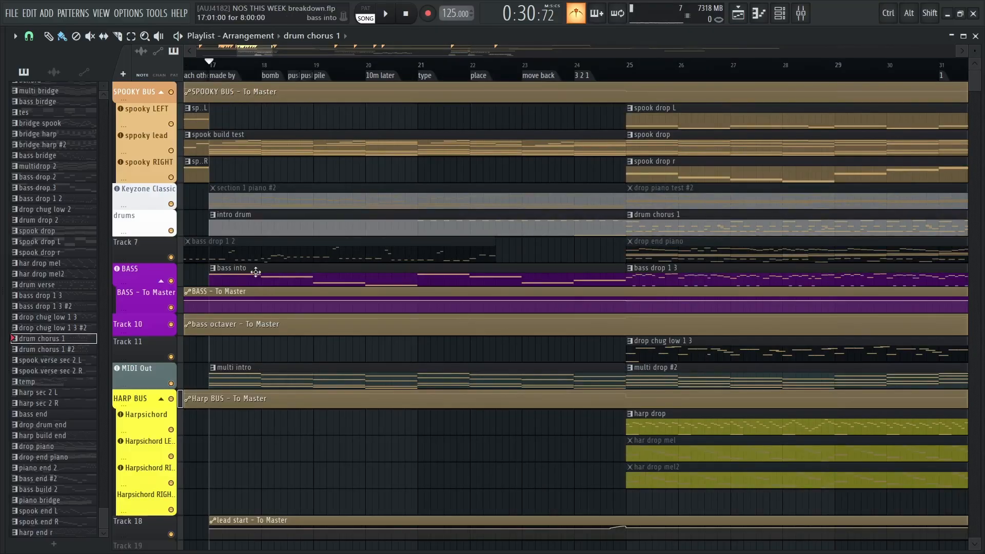
pyautogui.moveTo(250, 274); pyautogui.dragTo(293, 275)
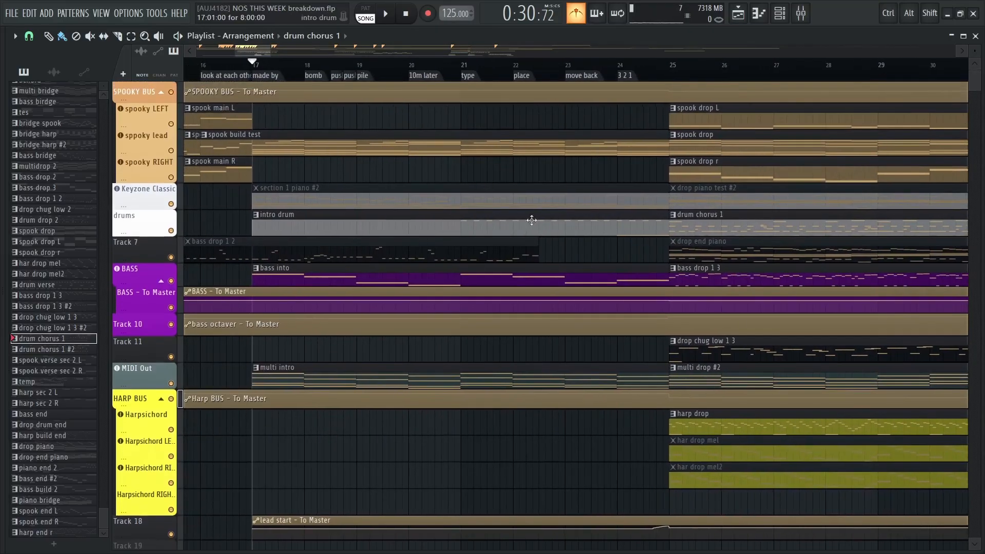
pyautogui.click(462, 66)
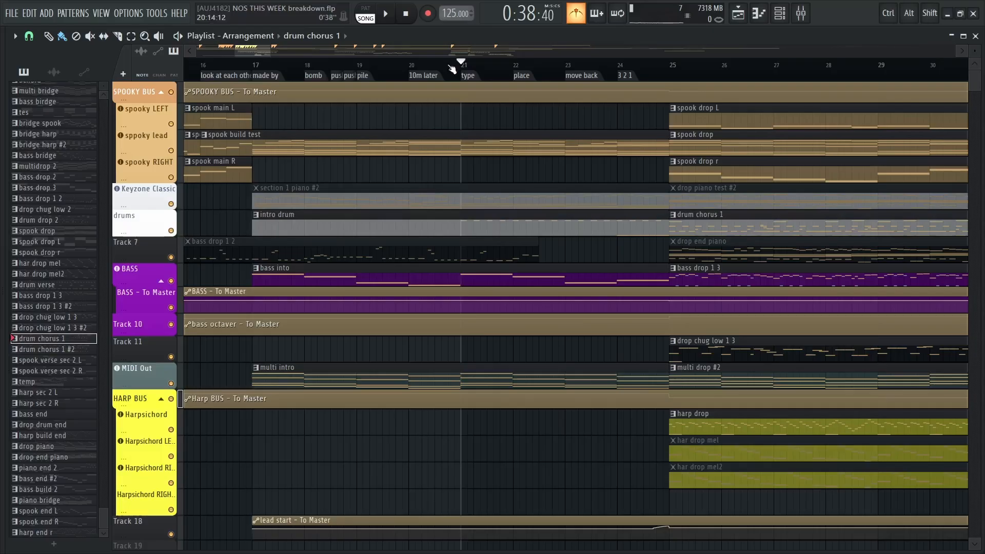
pyautogui.click(253, 66)
# Open the spooky lead's spook build test pattern in the piano roll and examine its chord and melody notes
pyautogui.moveTo(335, 166); pyautogui.dragTo(407, 246)
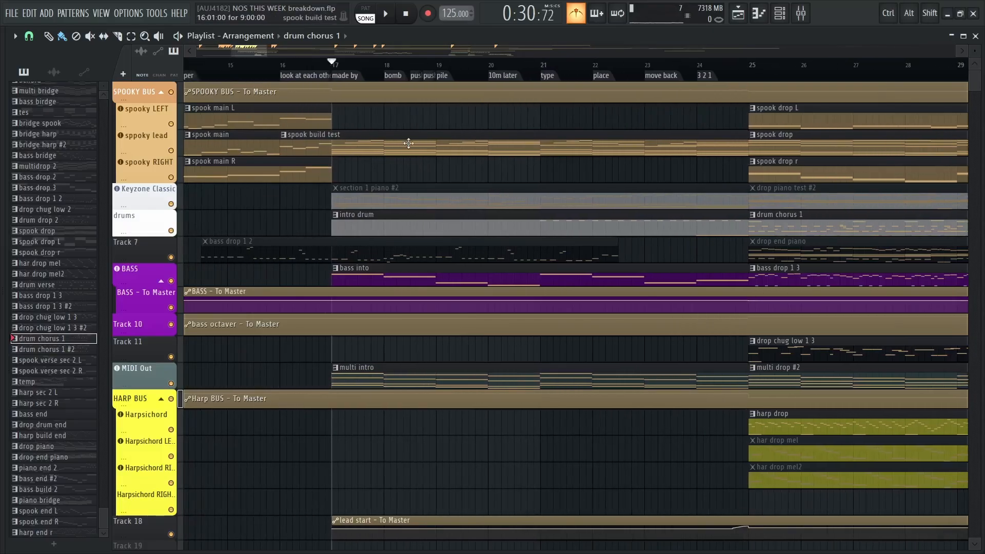
pyautogui.scroll(-2, 399, 146)
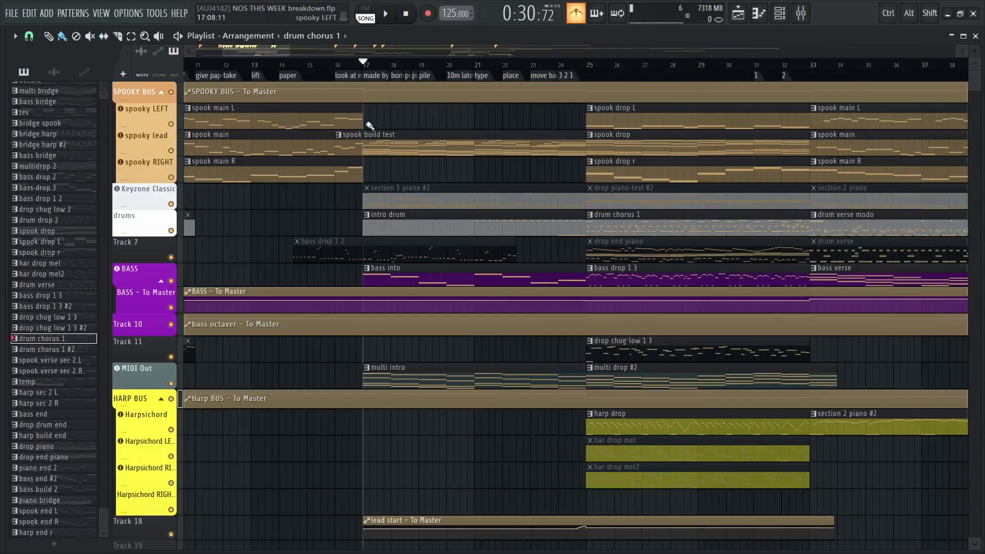
pyautogui.doubleClick(409, 138)
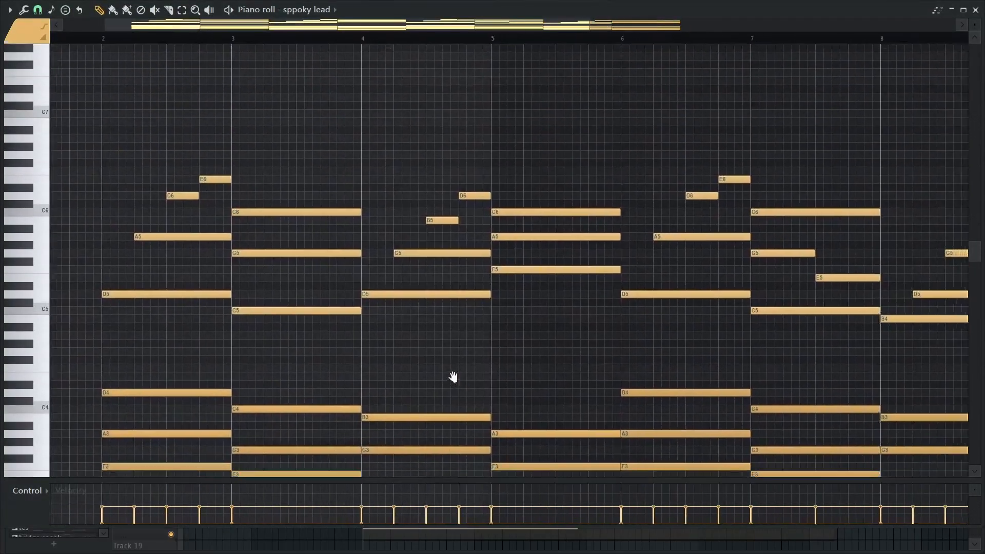
pyautogui.scroll(-2, 349, 237)
pyautogui.scroll(2, 357, 267)
pyautogui.scroll(-1, 348, 247)
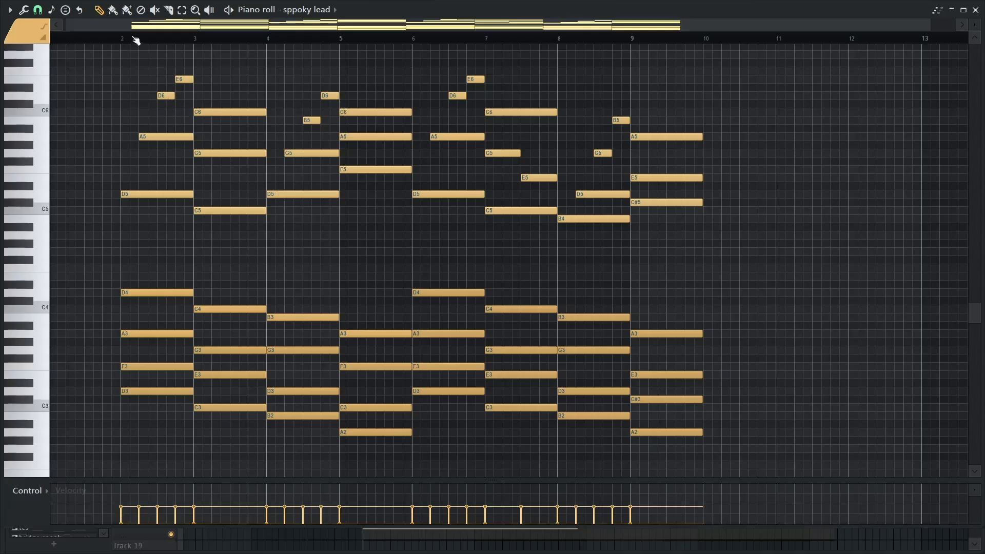
# Play the open spook build test pattern, and open the MIDI Out track's multi intro clip in the piano roll to examine its chords
pyautogui.press('space')
pyautogui.press('space')
pyautogui.press('F7')
pyautogui.doubleClick(417, 368)
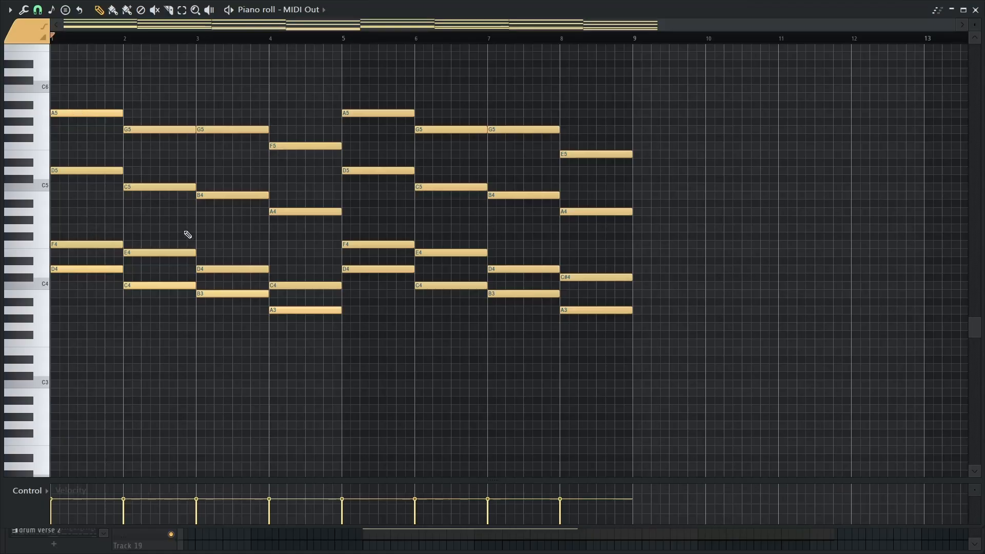
pyautogui.scroll(1, 180, 224)
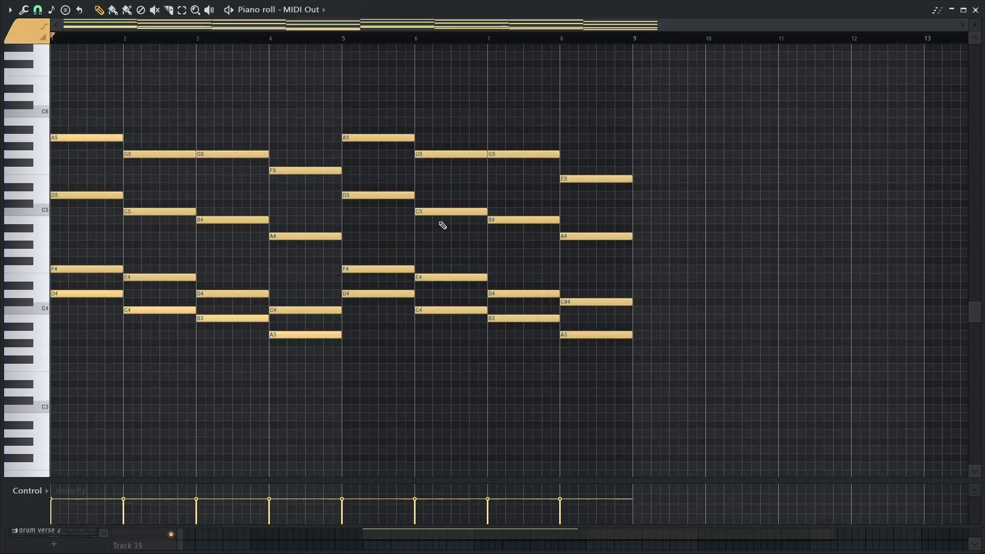
pyautogui.press('Escape')
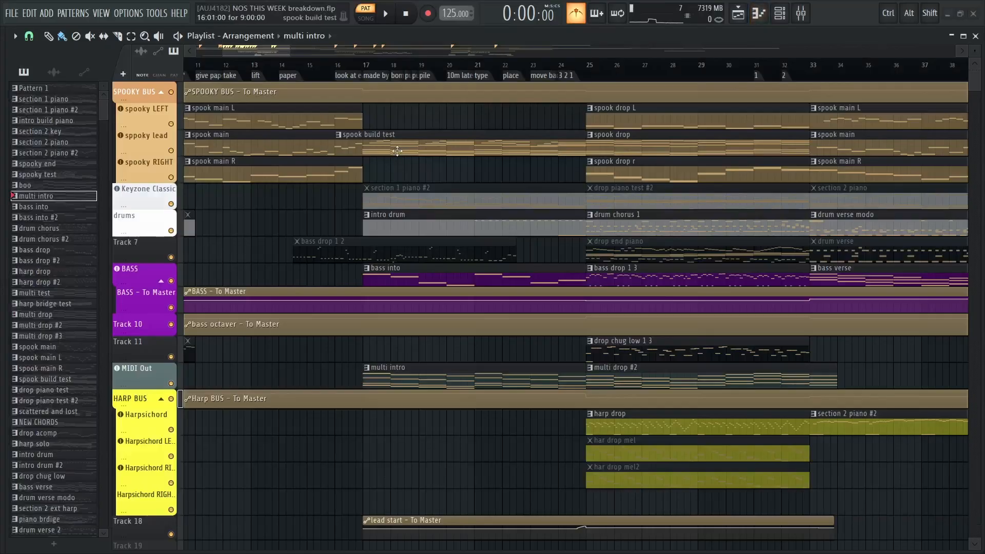
# Reopen the spook build test pattern in the piano roll, and compare its clip with the spook main clips from bar 1 in the playlist
pyautogui.doubleClick(398, 153)
pyautogui.moveTo(160, 235); pyautogui.dragTo(466, 275)
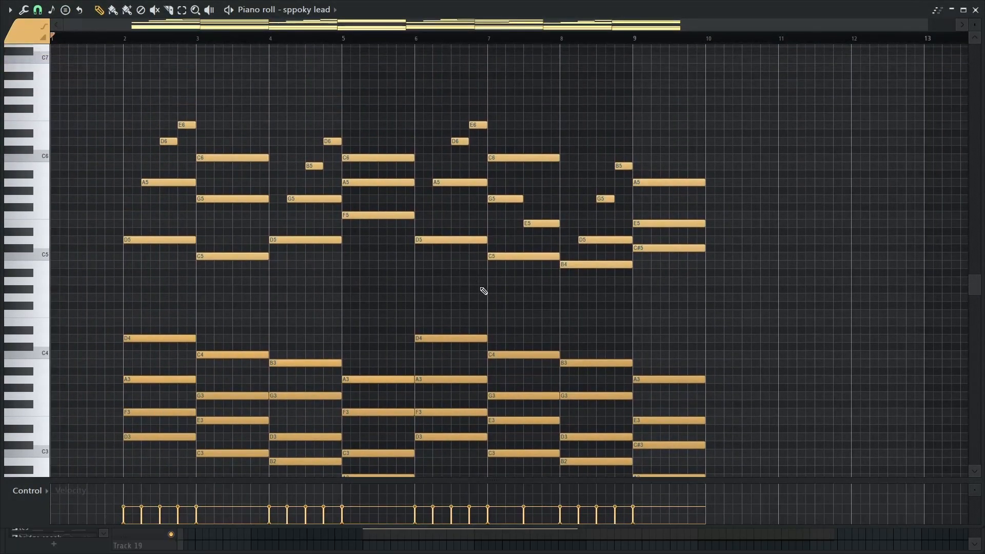
pyautogui.press('Escape')
pyautogui.scroll(4, 469, 288)
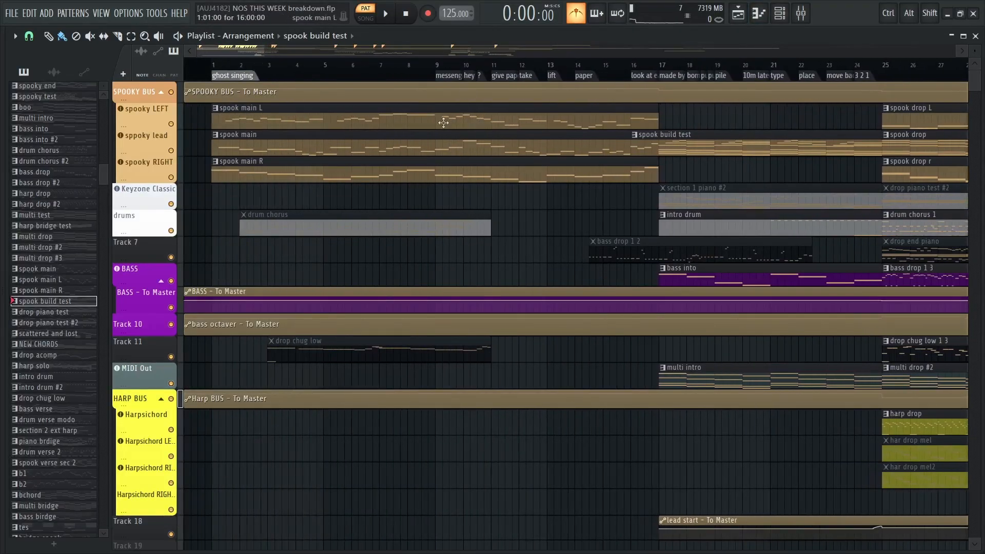
pyautogui.hscroll(4, 445, 175)
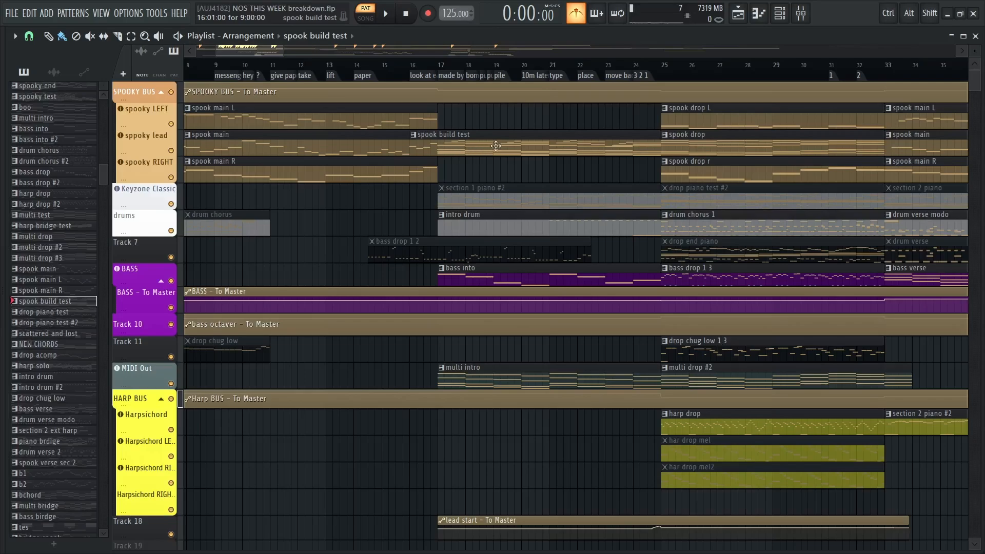
pyautogui.hscroll(-4, 325, 150)
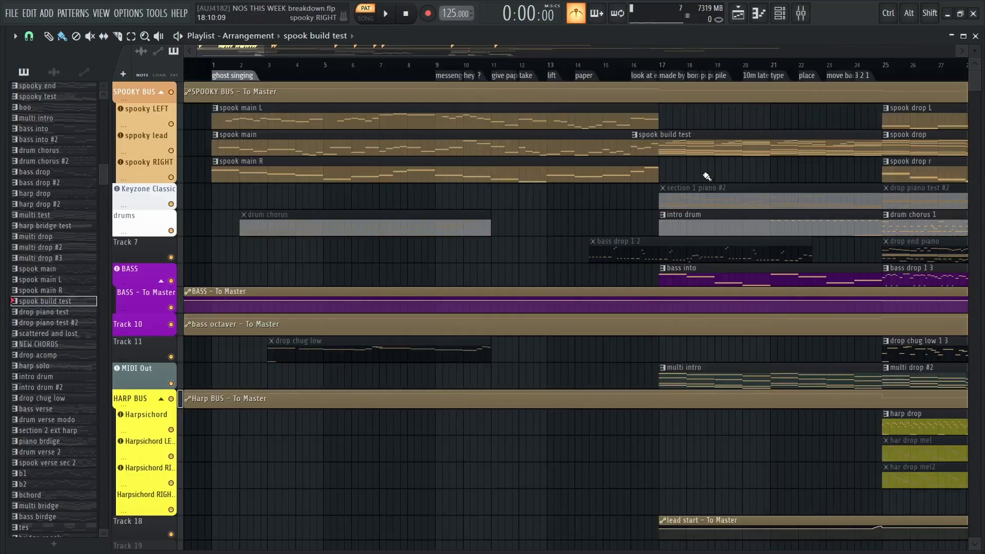
pyautogui.moveTo(718, 171); pyautogui.dragTo(479, 203)
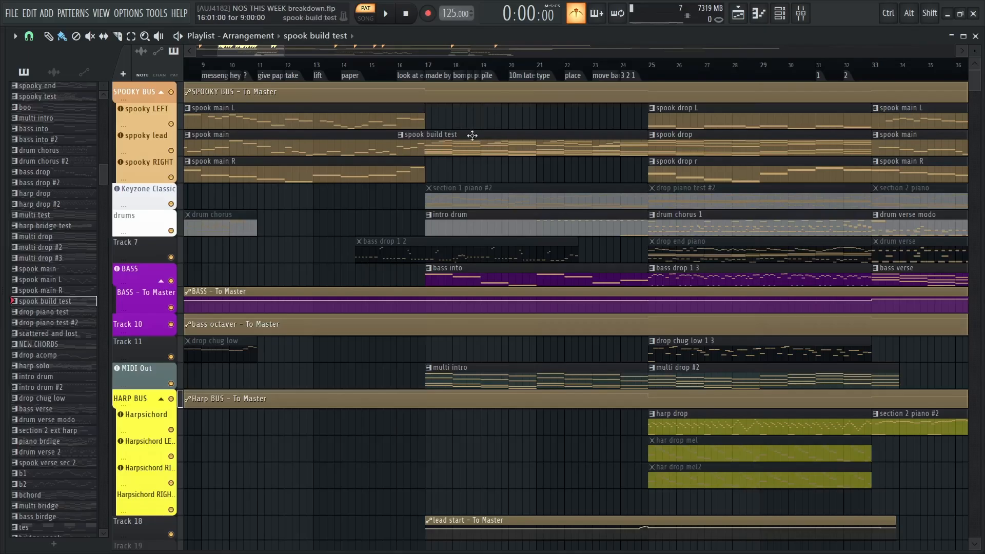
# Place the playhead at bar 17 and play the build section up to the drop at bar 25
pyautogui.click(428, 67)
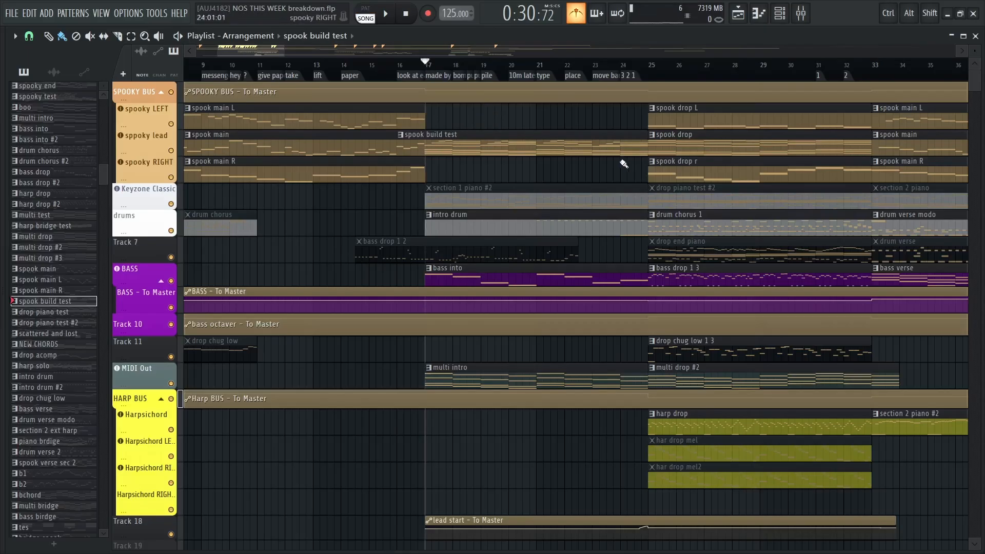
pyautogui.moveTo(583, 114); pyautogui.dragTo(471, 128)
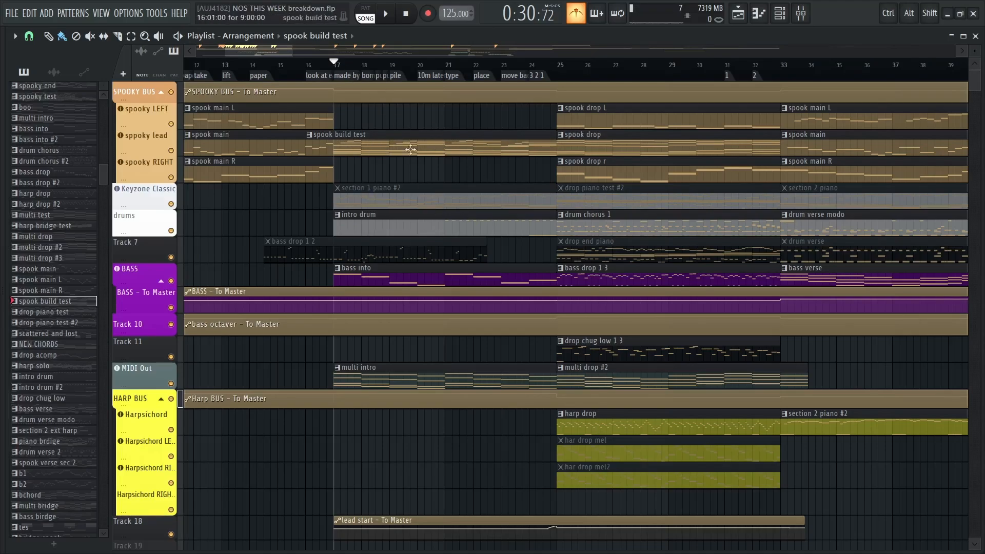
pyautogui.press('space')
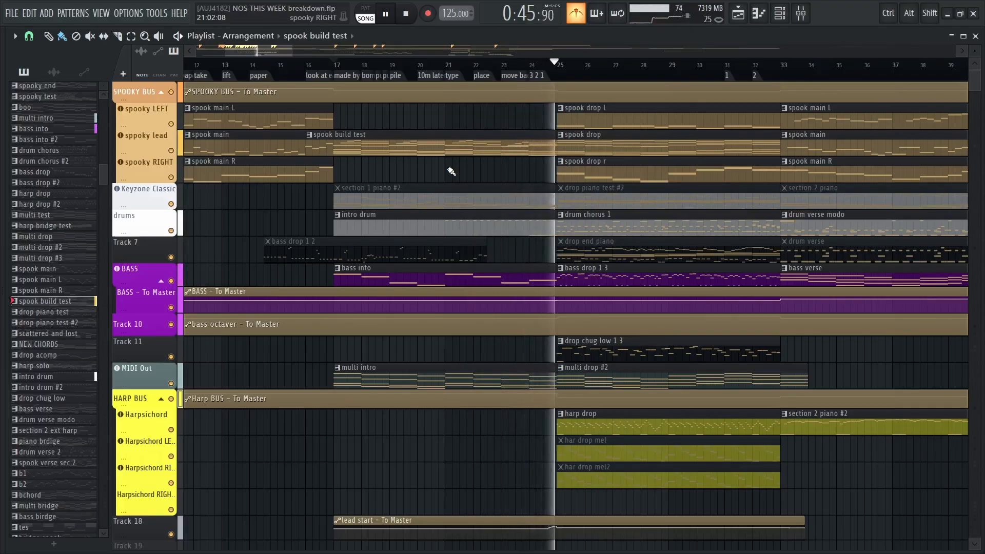
pyautogui.press('space')
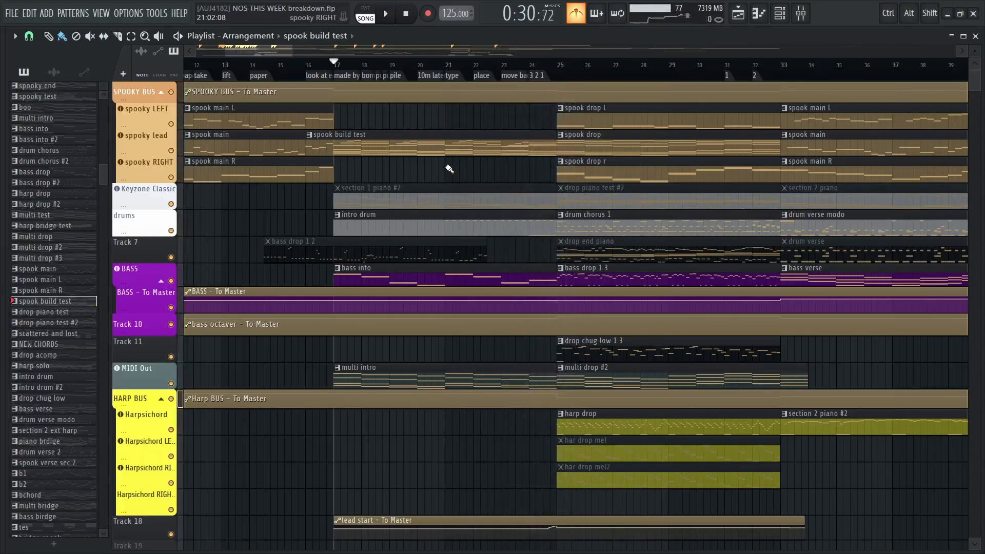
# Solo Tracks 26 to 31 and play their transition and noise clips from the 3 2 1 marker at bar 24
pyautogui.scroll(-8, 450, 169)
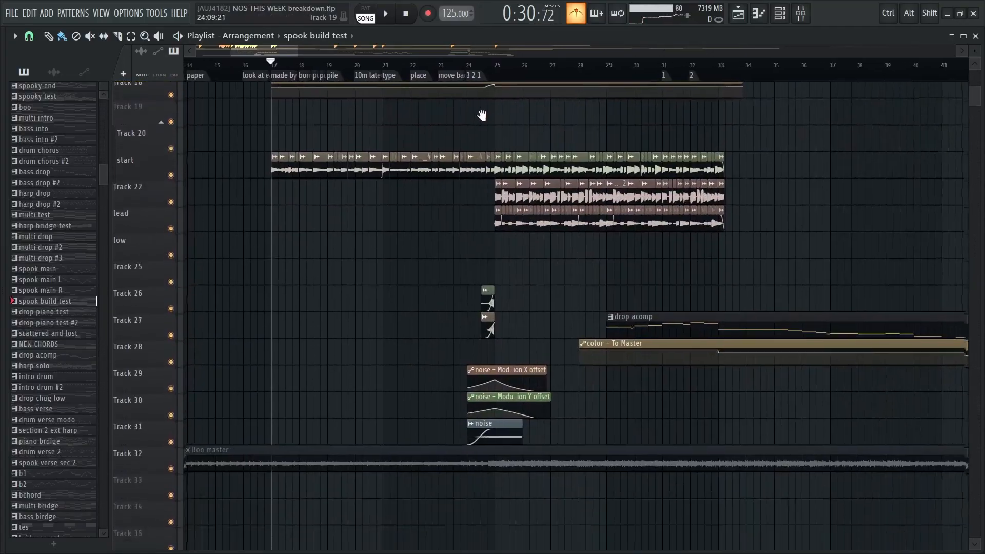
pyautogui.scroll(-2, 481, 115)
pyautogui.keyDown('ctrl'); pyautogui.scroll(5, 477, 197); pyautogui.keyUp('ctrl')
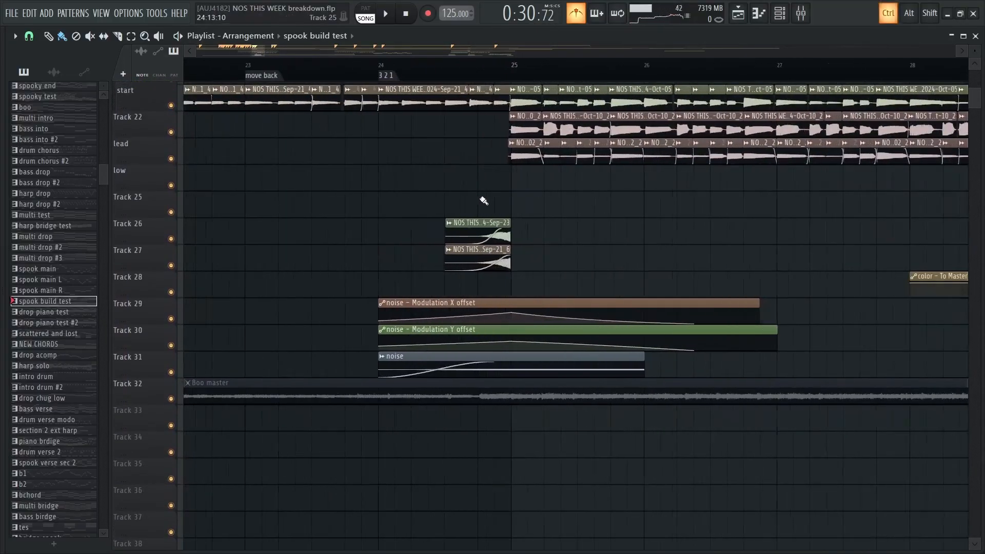
pyautogui.keyDown('ctrl'); pyautogui.scroll(2, 483, 200); pyautogui.keyUp('ctrl')
pyautogui.click(344, 78)
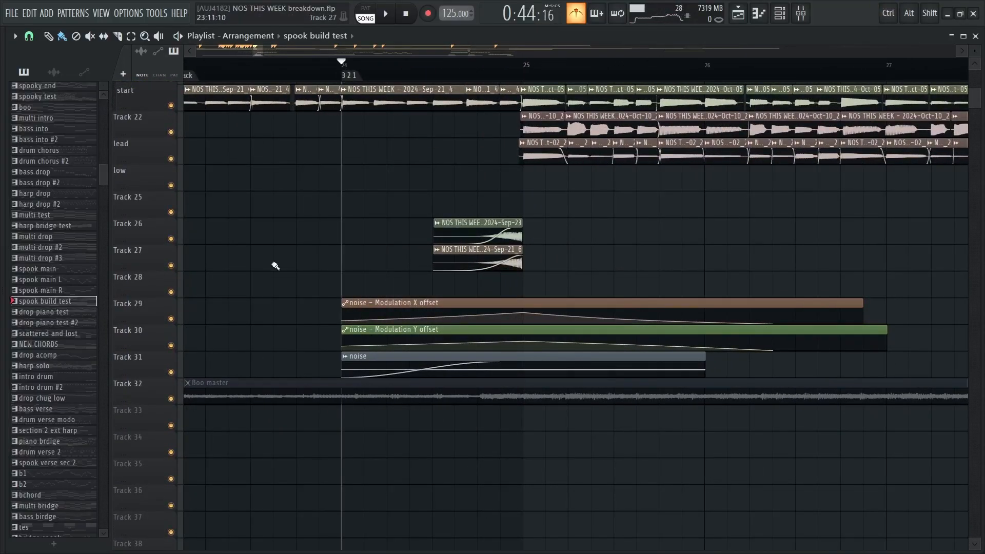
pyautogui.rightClick(171, 242)
pyautogui.click(173, 267)
pyautogui.click(172, 293)
pyautogui.click(173, 320)
pyautogui.click(173, 345)
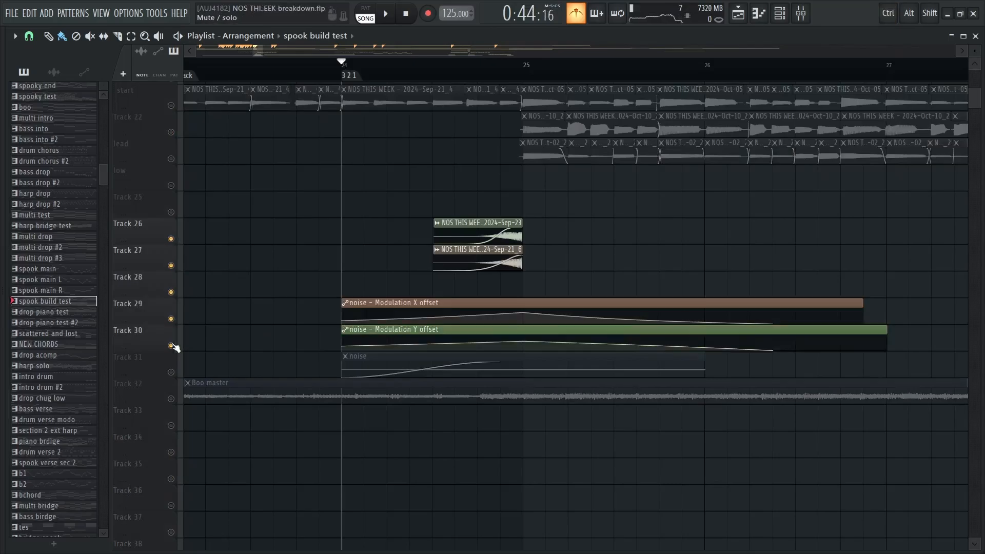
pyautogui.click(171, 372)
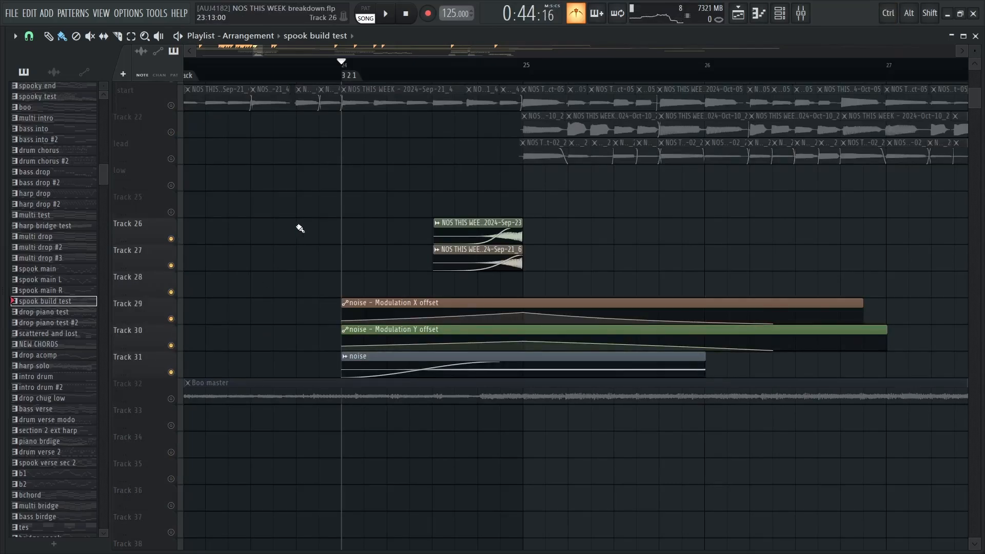
pyautogui.press('space')
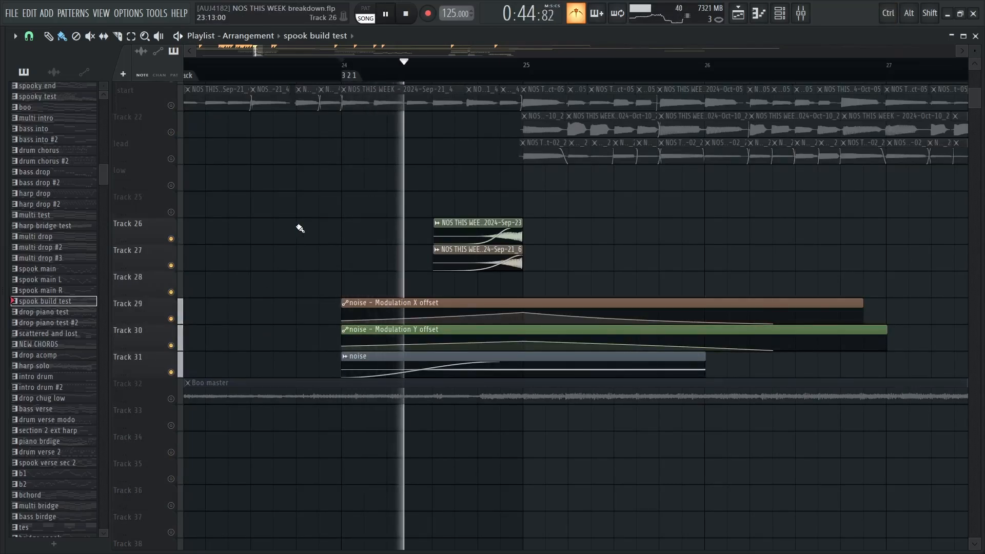
pyautogui.press('space')
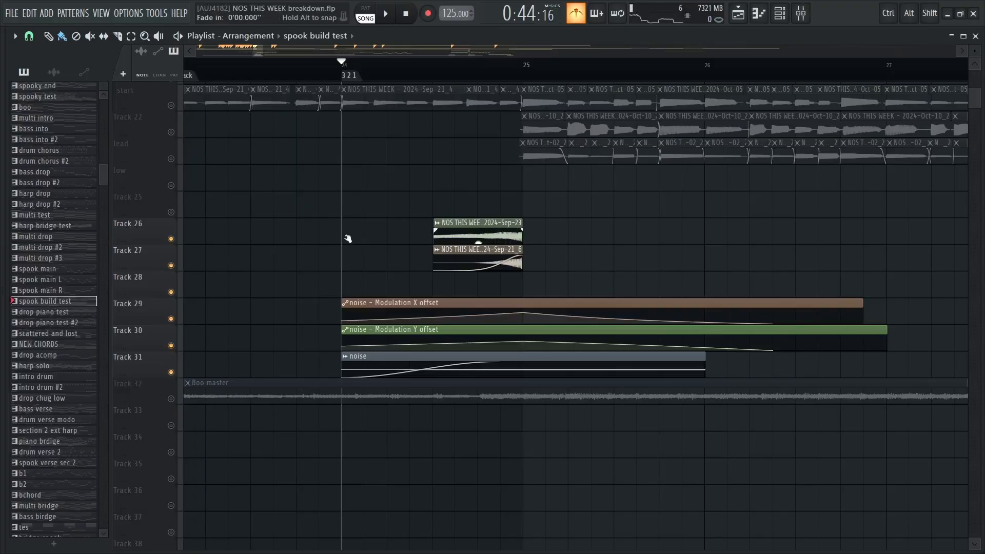
# Play the faded-in audio clips on Tracks 26 and 27 from their start midway through bar 24
pyautogui.moveTo(348, 239); pyautogui.dragTo(508, 233)
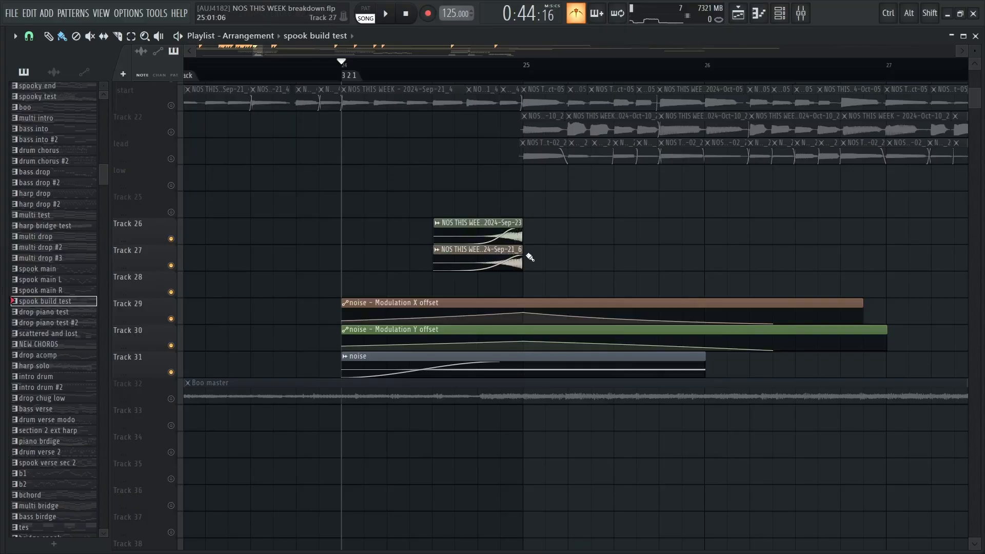
pyautogui.click(433, 78)
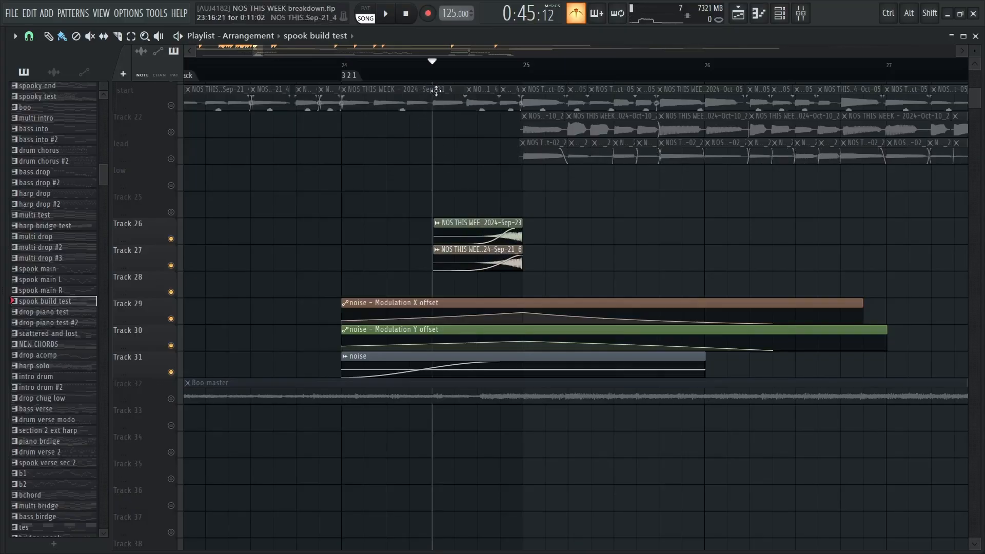
pyautogui.press('space')
pyautogui.press('space')
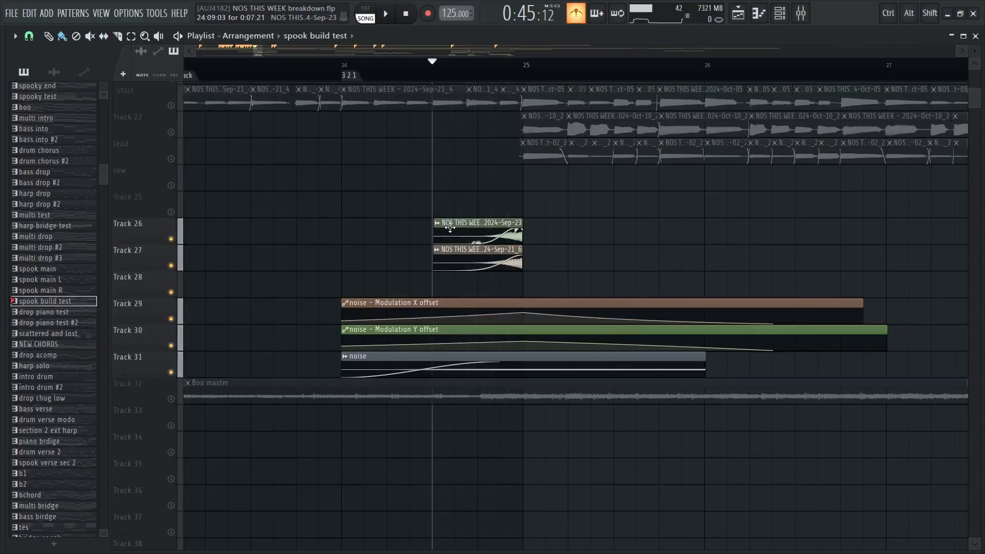
# Also enable the start, Track 22 and lead audio tracks, and play the transition into bar 25 with them
pyautogui.moveTo(448, 177); pyautogui.dragTo(397, 266)
pyautogui.moveTo(429, 209); pyautogui.dragTo(416, 230)
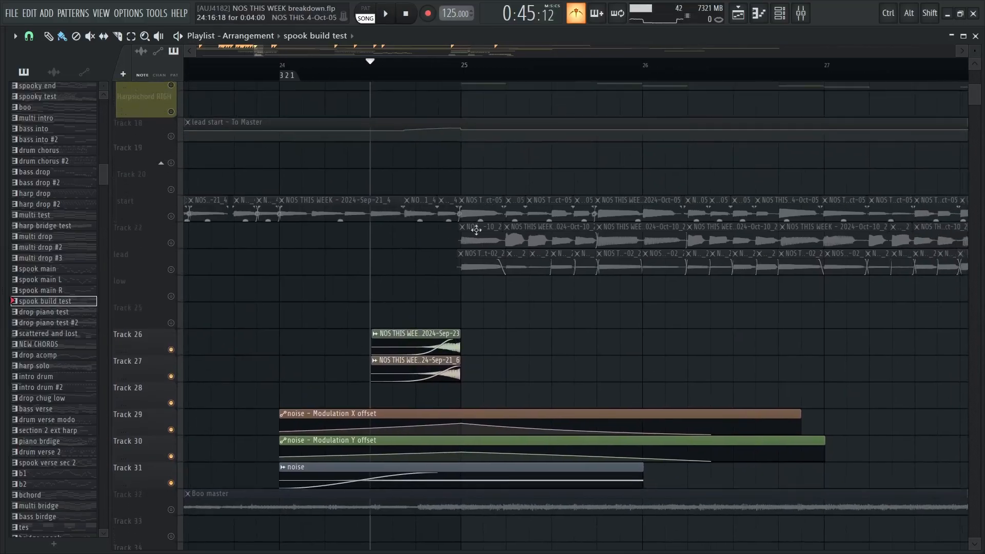
pyautogui.click(170, 216)
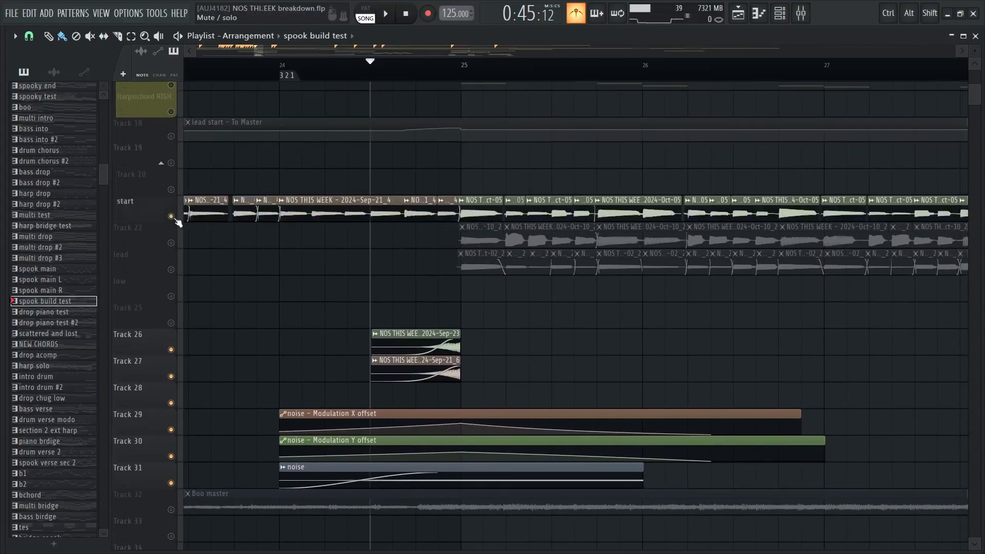
pyautogui.click(171, 242)
pyautogui.click(171, 269)
pyautogui.press('space')
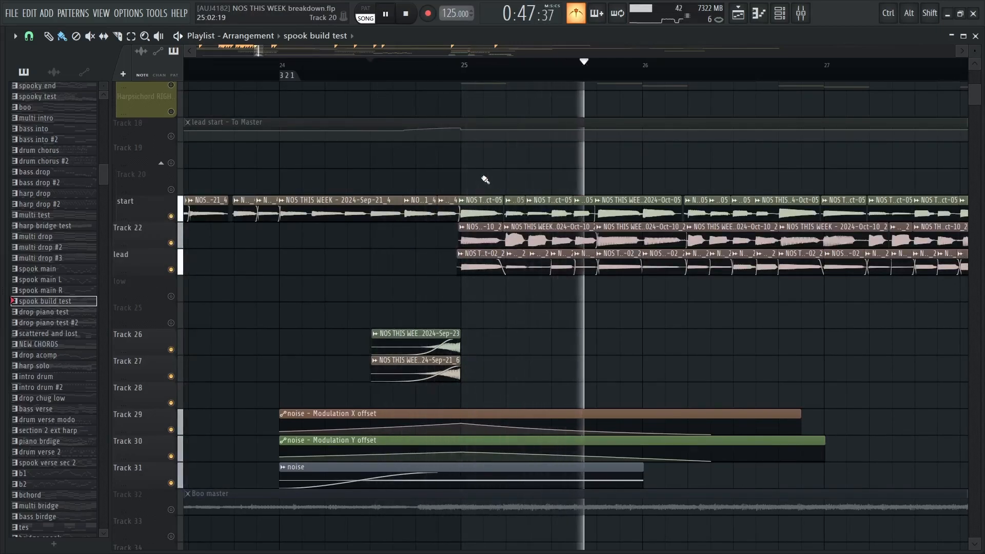
pyautogui.press('space')
# Unsolo the tracks so the whole arrangement is active again, and place the playhead at bar 25
pyautogui.moveTo(485, 180); pyautogui.dragTo(423, 382)
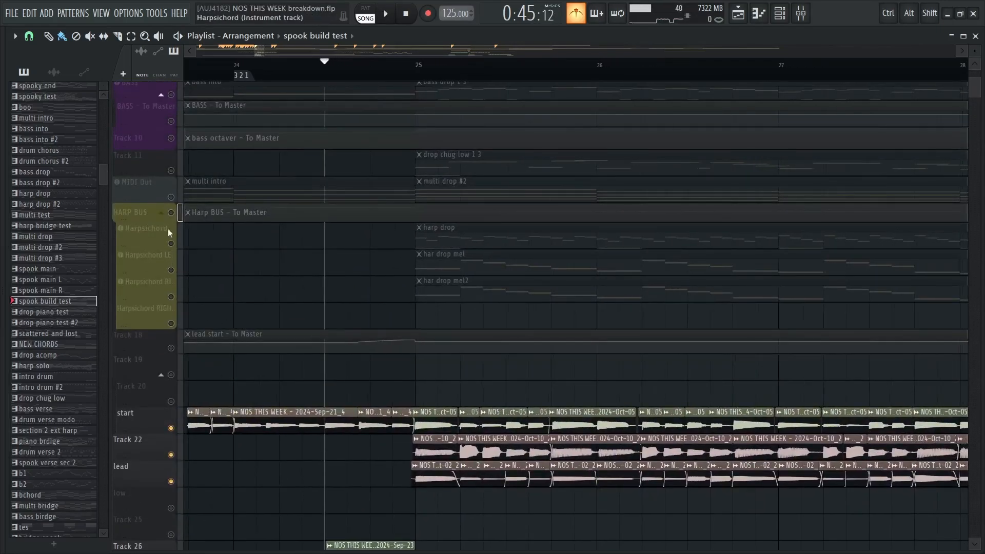
pyautogui.rightClick(171, 213)
pyautogui.rightClick(171, 213)
pyautogui.moveTo(399, 191); pyautogui.dragTo(397, 265)
pyautogui.scroll(4, 396, 216)
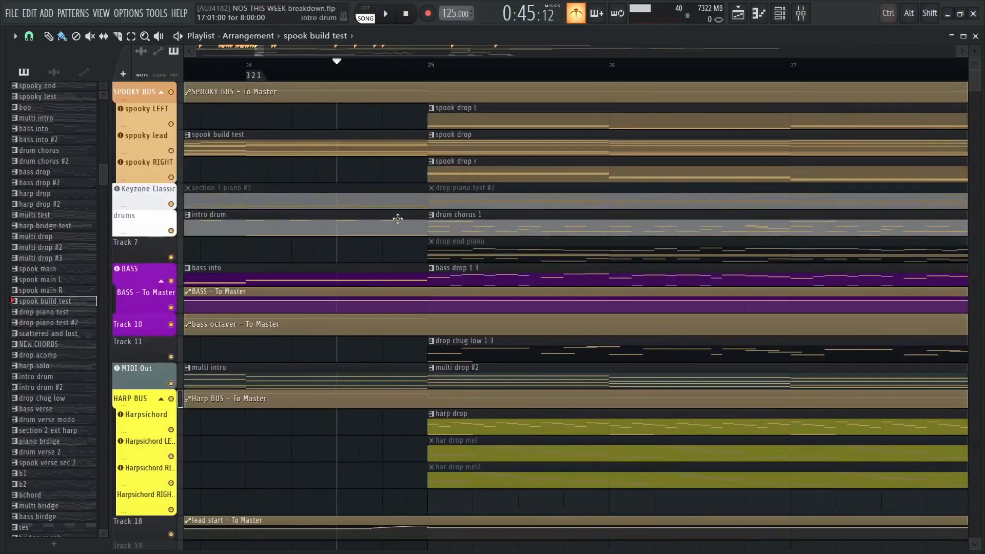
pyautogui.scroll(-6, 395, 216)
pyautogui.moveTo(460, 203); pyautogui.dragTo(352, 209)
pyautogui.click(304, 76)
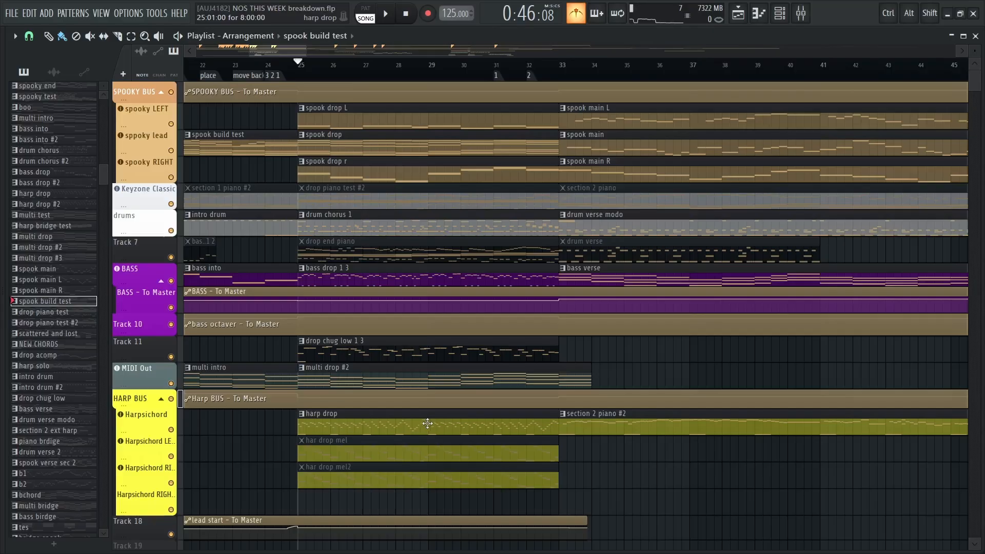
# Look over the drop's harpsichord, bass, spooky and audio tracks, and play the section from bar 25 to bar 33
pyautogui.moveTo(353, 439); pyautogui.dragTo(452, 469)
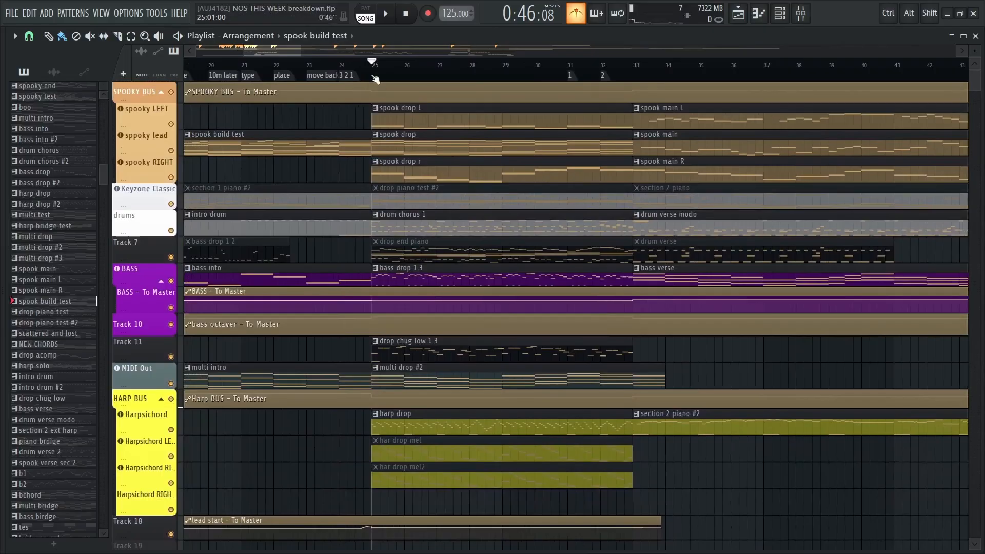
pyautogui.scroll(-1, 459, 153)
pyautogui.moveTo(460, 177); pyautogui.dragTo(436, 203)
pyautogui.scroll(-8, 667, 221)
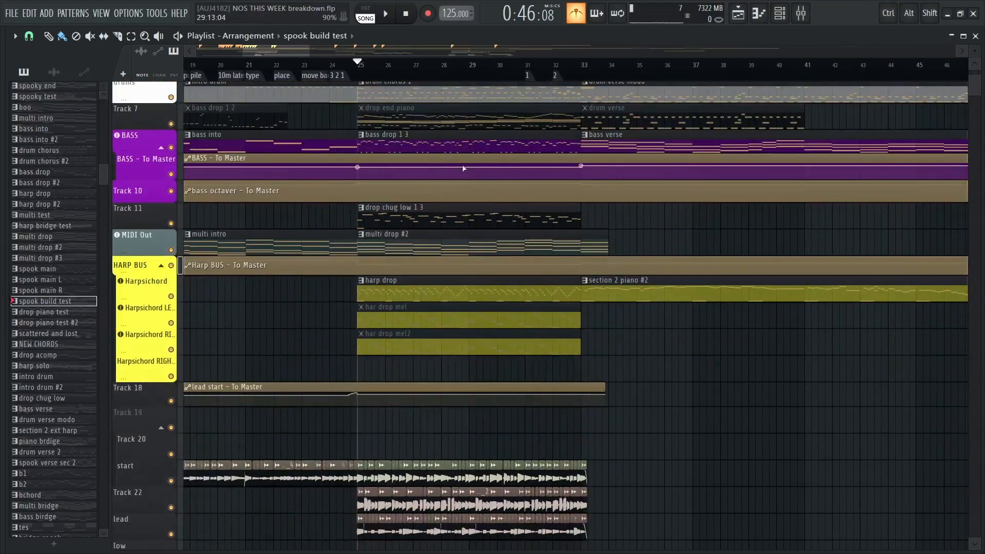
pyautogui.scroll(6, 642, 236)
pyautogui.scroll(3, 605, 247)
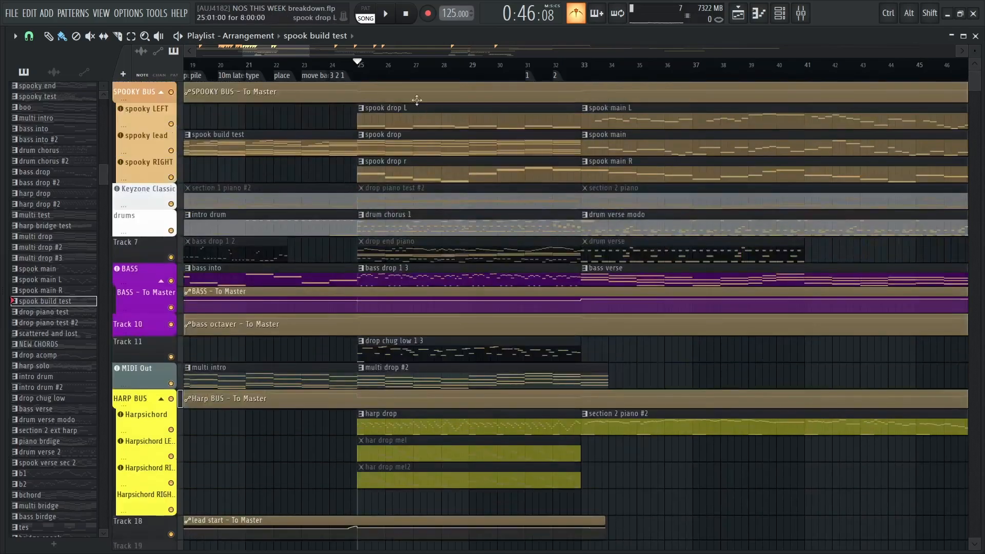
pyautogui.moveTo(503, 184); pyautogui.dragTo(520, 263)
pyautogui.scroll(2, 479, 169)
pyautogui.press('space')
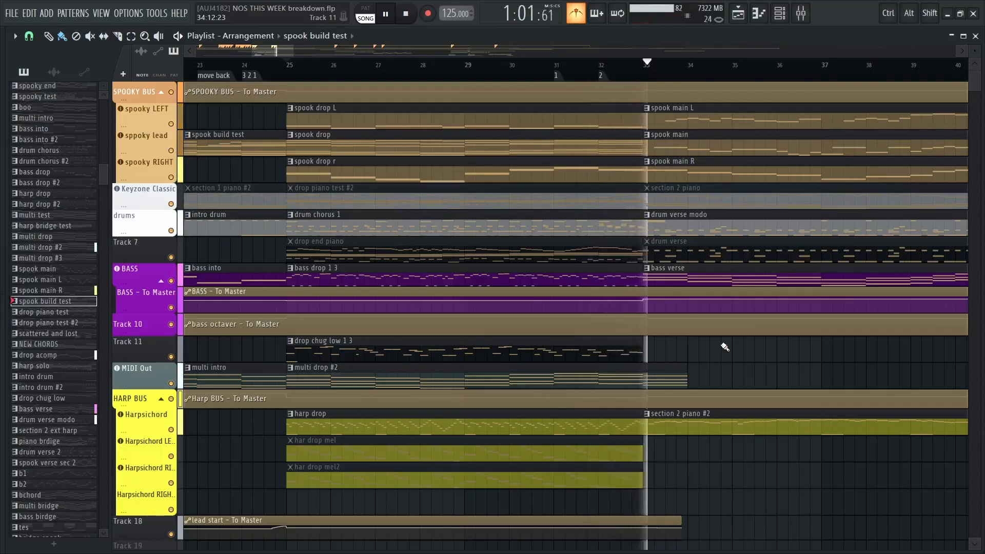
pyautogui.press('space')
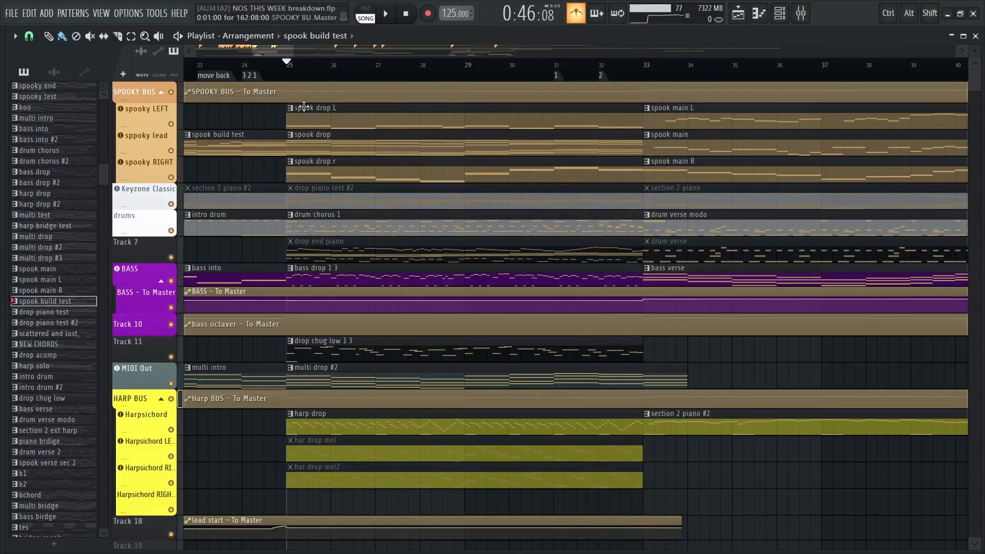
# Open the spooky LEFT track's spook drop L clip at bar 25 in the piano roll
pyautogui.moveTo(312, 153); pyautogui.dragTo(298, 175)
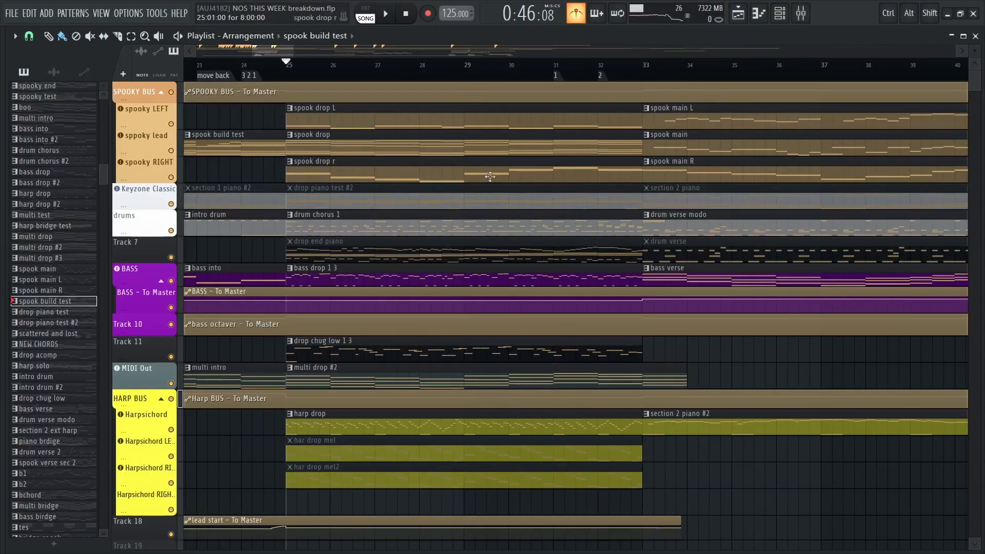
pyautogui.doubleClick(310, 116)
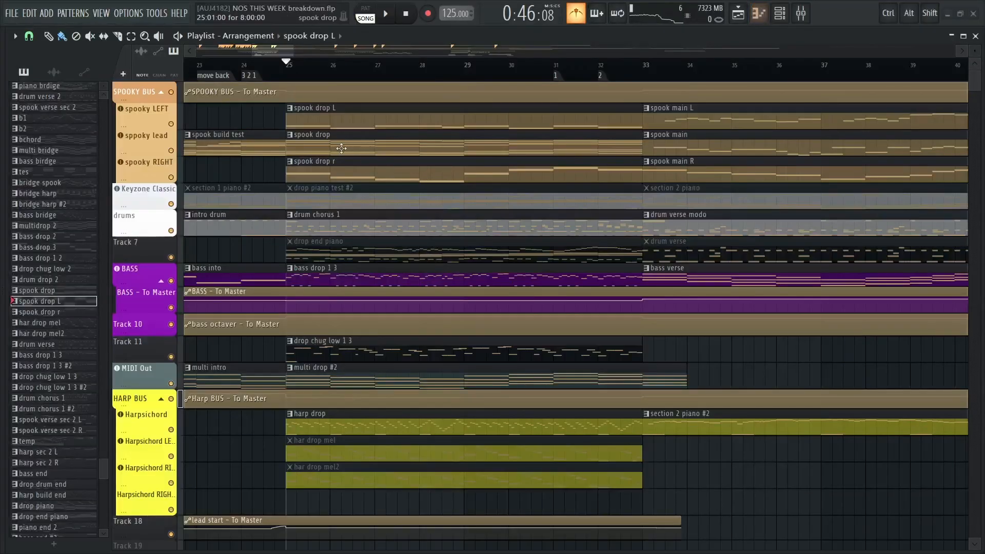
# Open the spooky lead track's spook drop clip in the piano roll, examine its chord voicings, and return to the playlist
pyautogui.doubleClick(342, 149)
pyautogui.moveTo(149, 300); pyautogui.dragTo(507, 275)
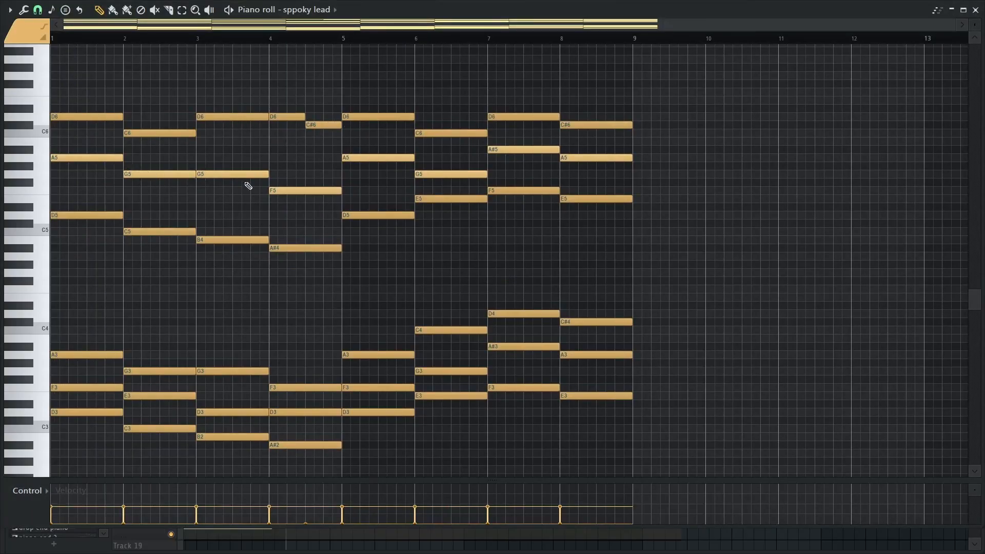
pyautogui.press('Escape')
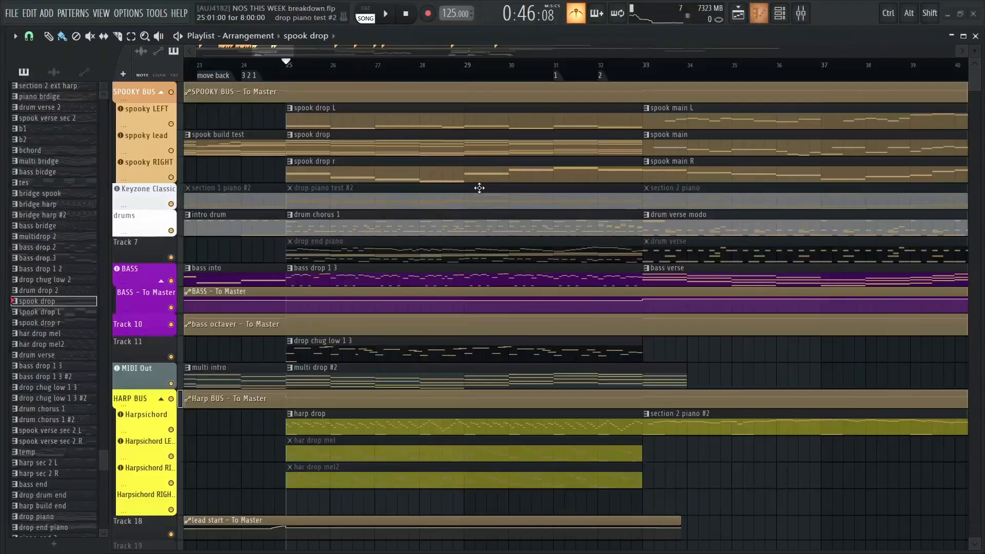
# Solo the spooky LEFT, lead and RIGHT tracks, play the drop from bar 25 with them, and unsolo them again
pyautogui.rightClick(171, 124)
pyautogui.click(171, 151)
pyautogui.click(171, 177)
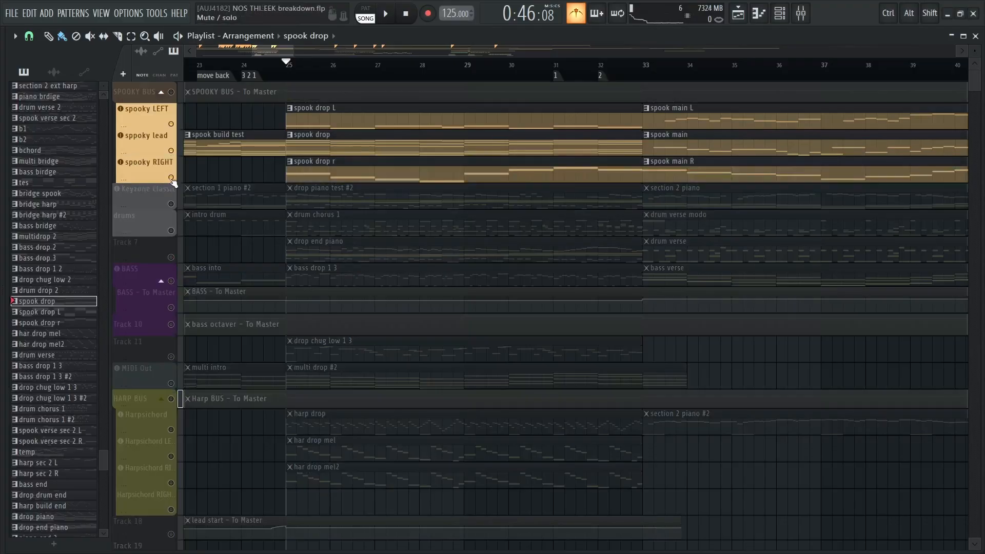
pyautogui.press('space')
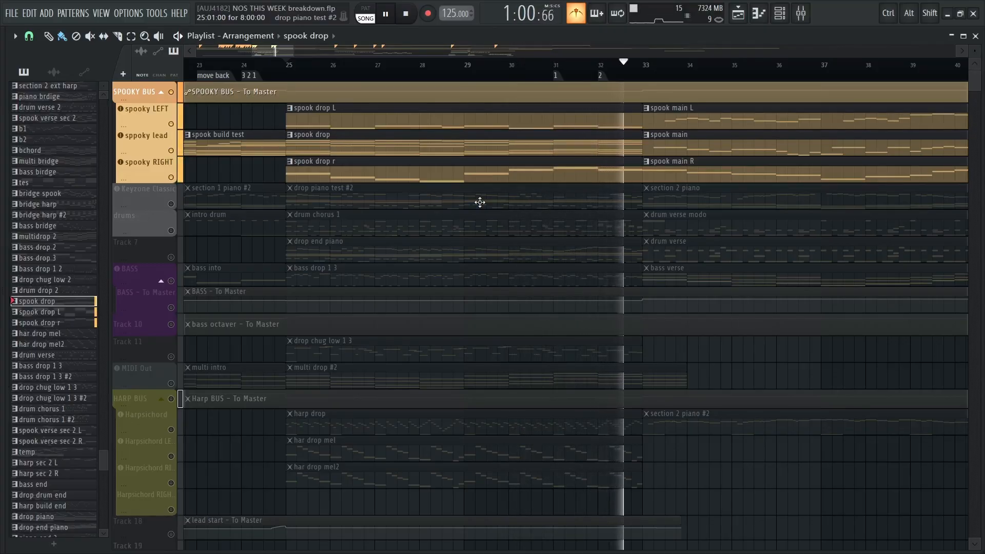
pyautogui.press('space')
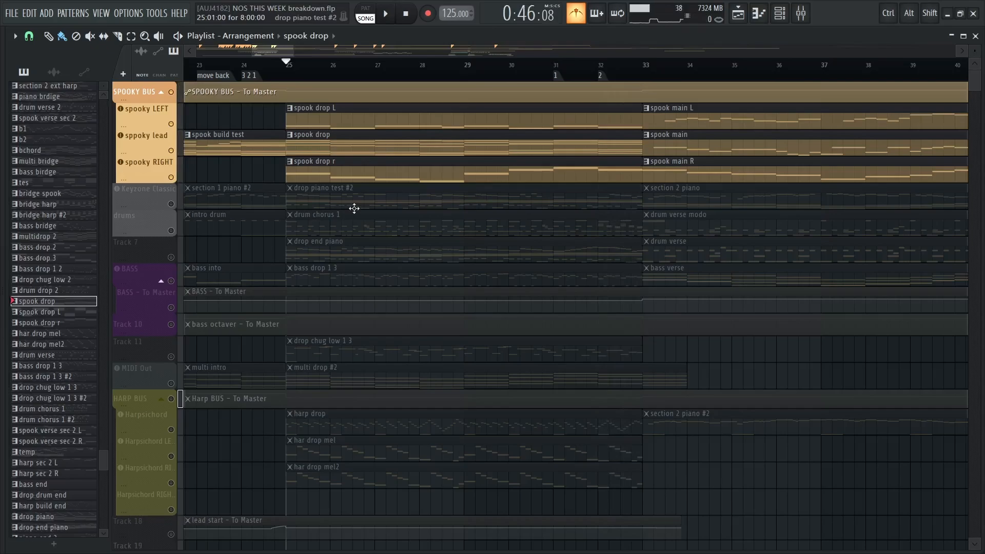
pyautogui.rightClick(171, 177)
pyautogui.rightClick(172, 177)
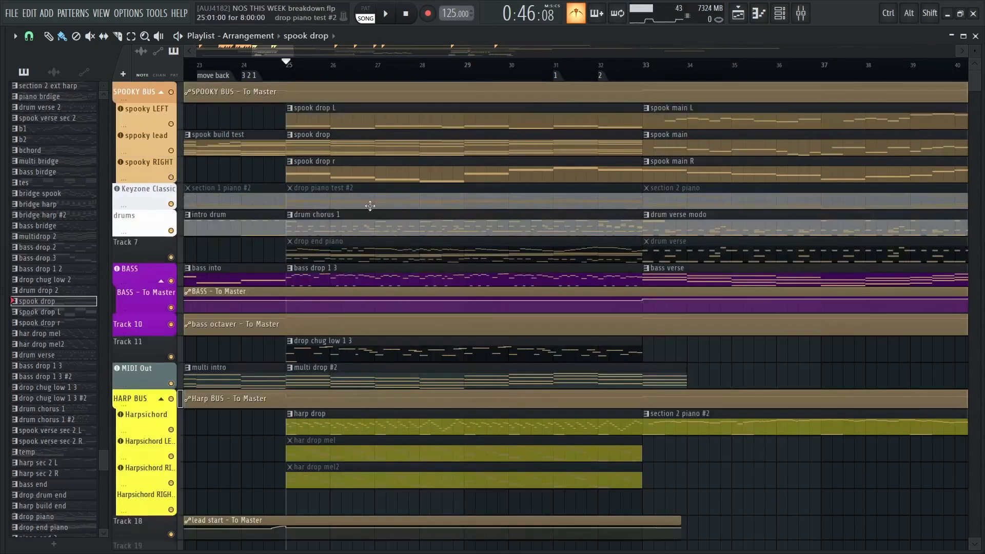
# Open the drum chorus 1 clip at bar 25, display the MODO DRUM channel's notes, and examine the drum pattern
pyautogui.moveTo(363, 232); pyautogui.dragTo(379, 277)
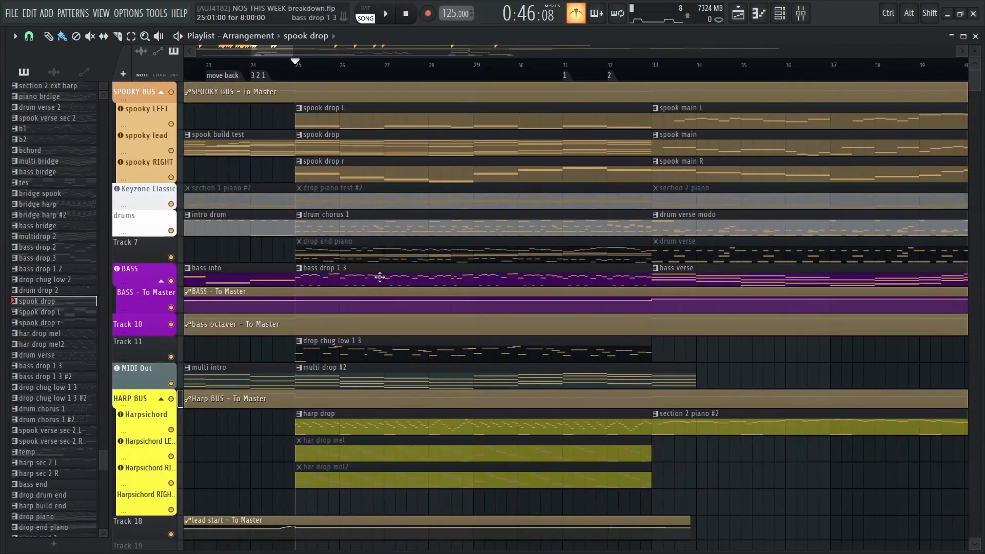
pyautogui.moveTo(348, 230); pyautogui.dragTo(331, 204)
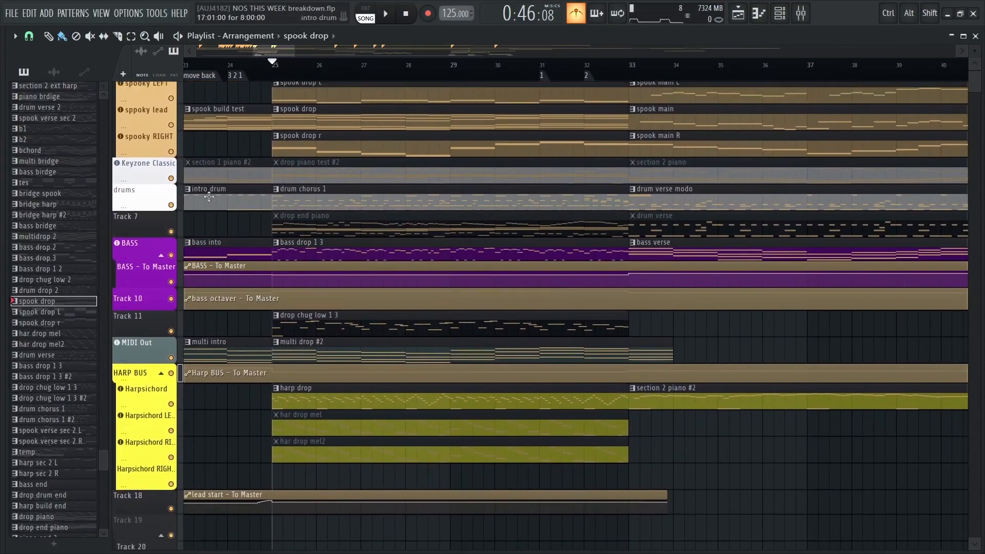
pyautogui.rightClick(171, 206)
pyautogui.doubleClick(335, 194)
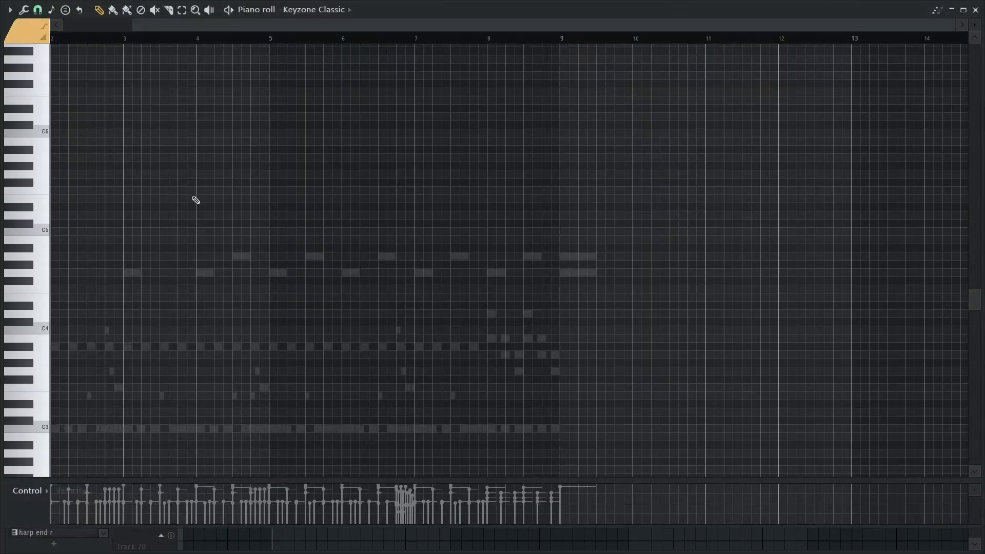
pyautogui.click(323, 8)
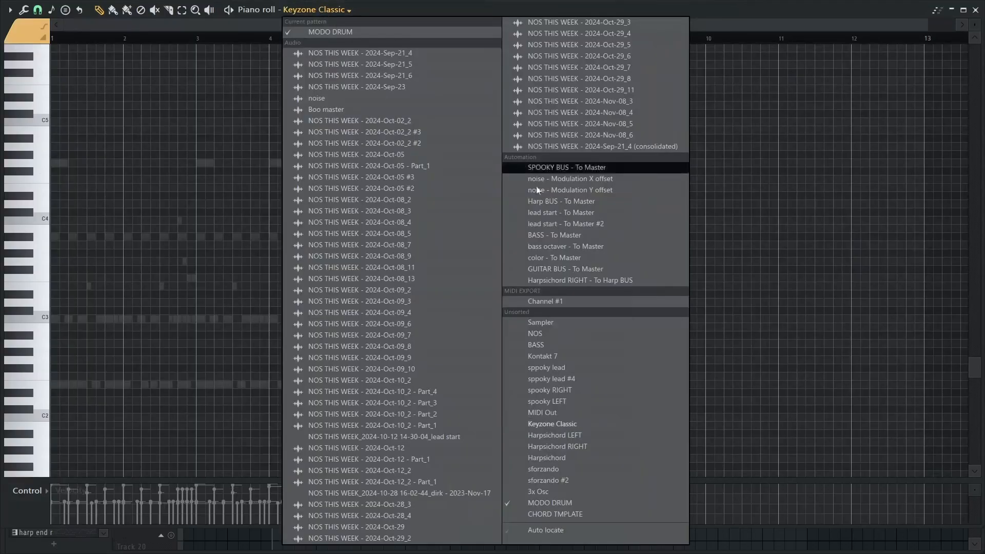
pyautogui.click(541, 503)
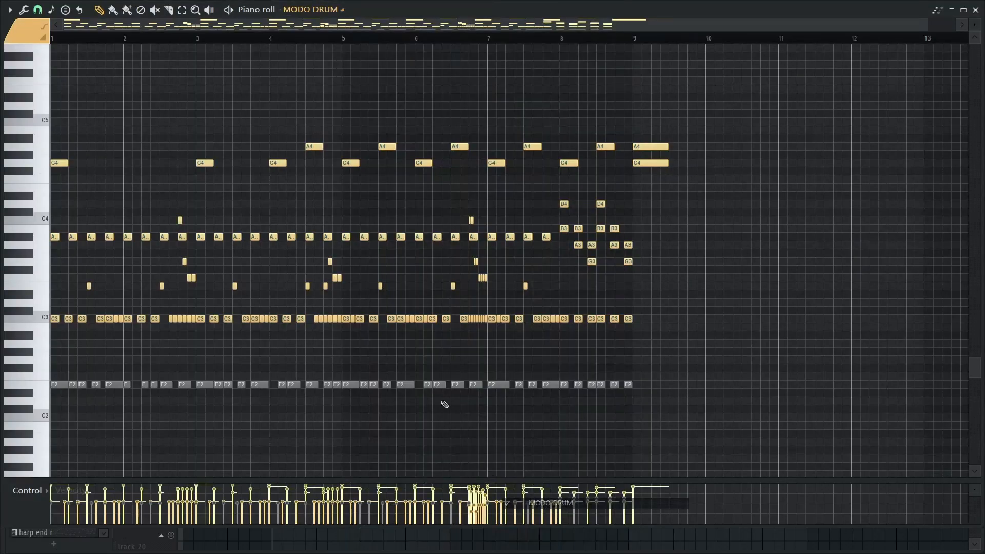
pyautogui.scroll(-1, 495, 151)
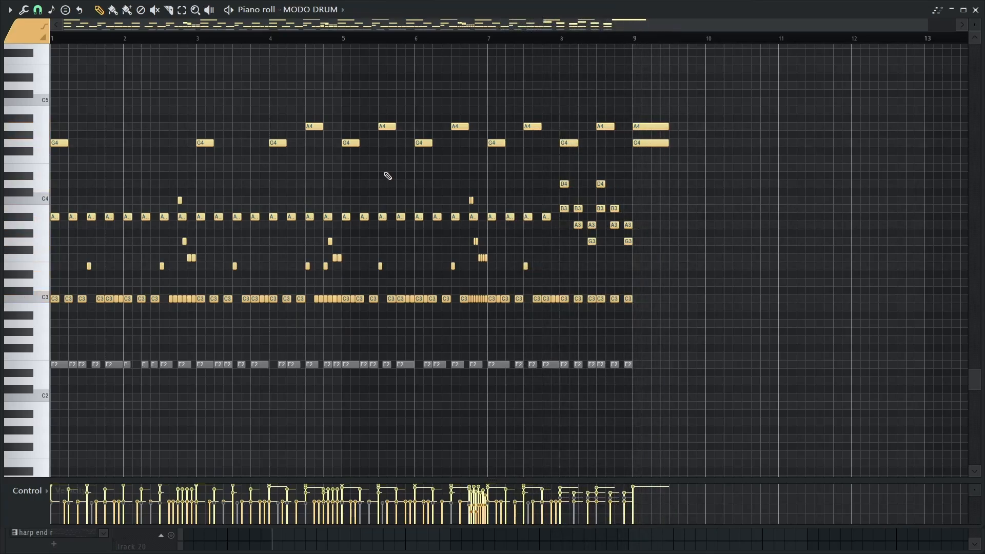
pyautogui.scroll(1, 367, 188)
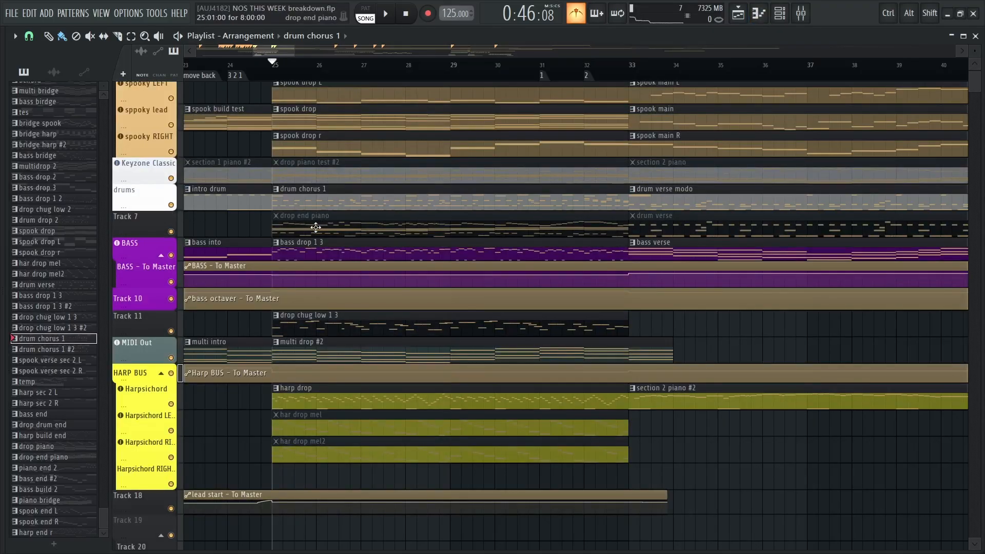
# Open the Keyzone Classic track's drop piano test #2 clip, play it through bar 8 while examining its melody and chords, and close it
pyautogui.doubleClick(324, 178)
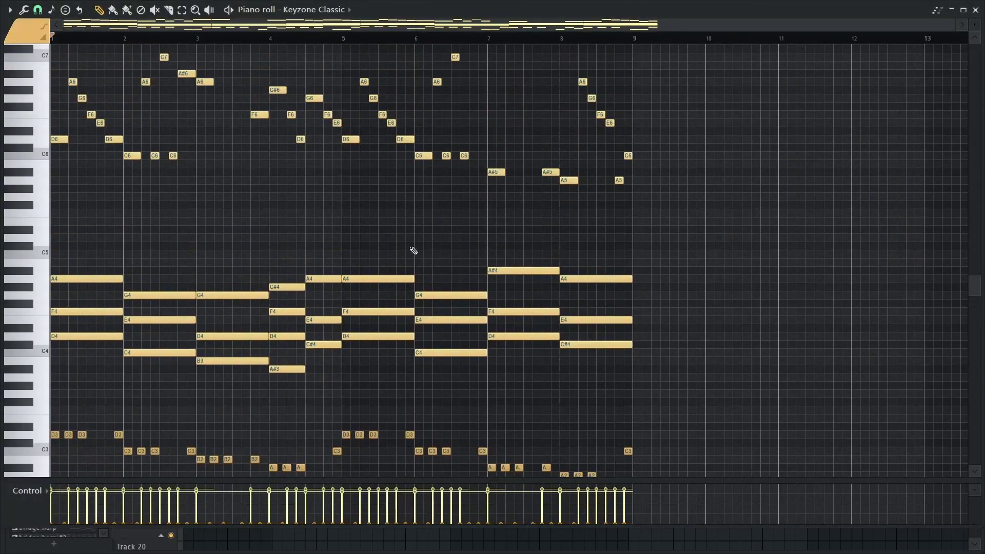
pyautogui.scroll(3, 239, 239)
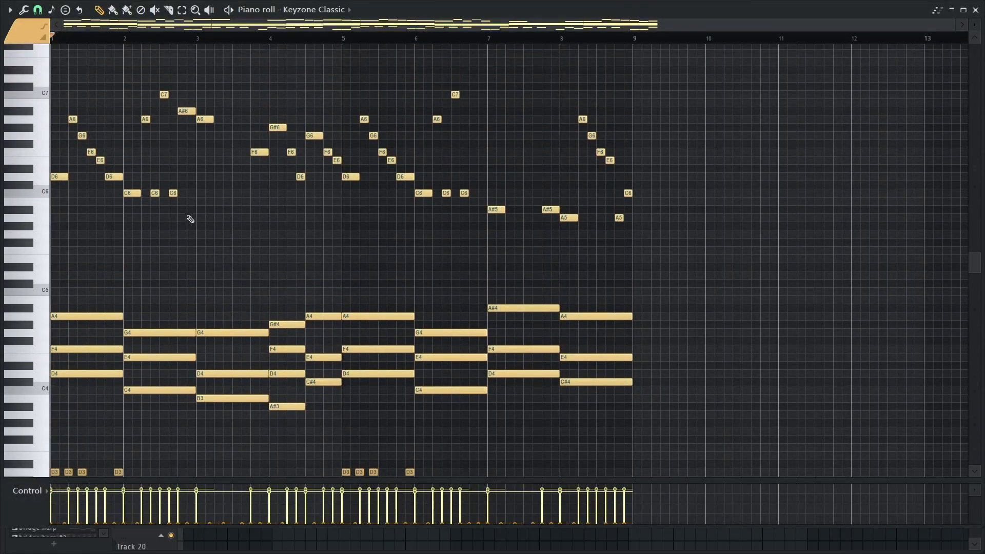
pyautogui.scroll(1, 149, 256)
pyautogui.press('space')
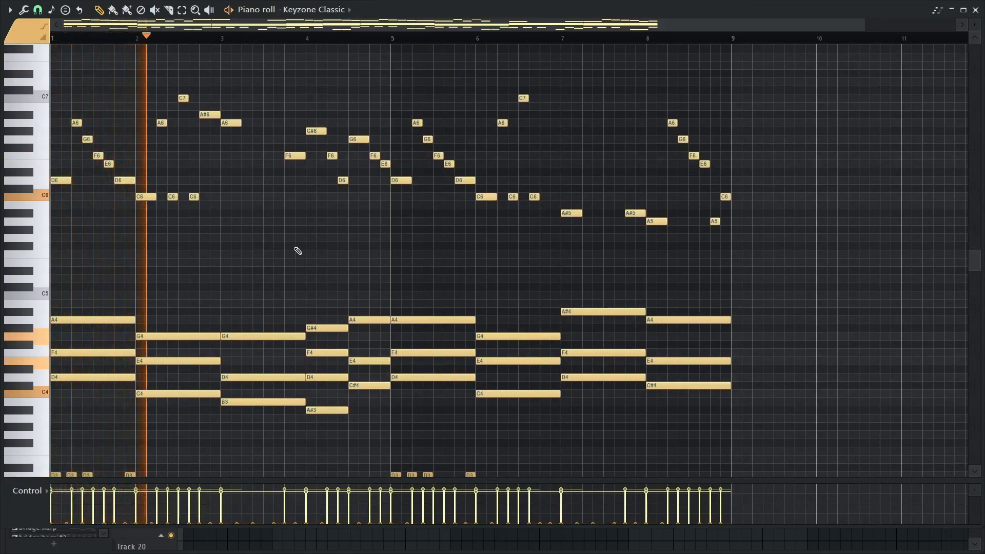
pyautogui.scroll(-2, 299, 251)
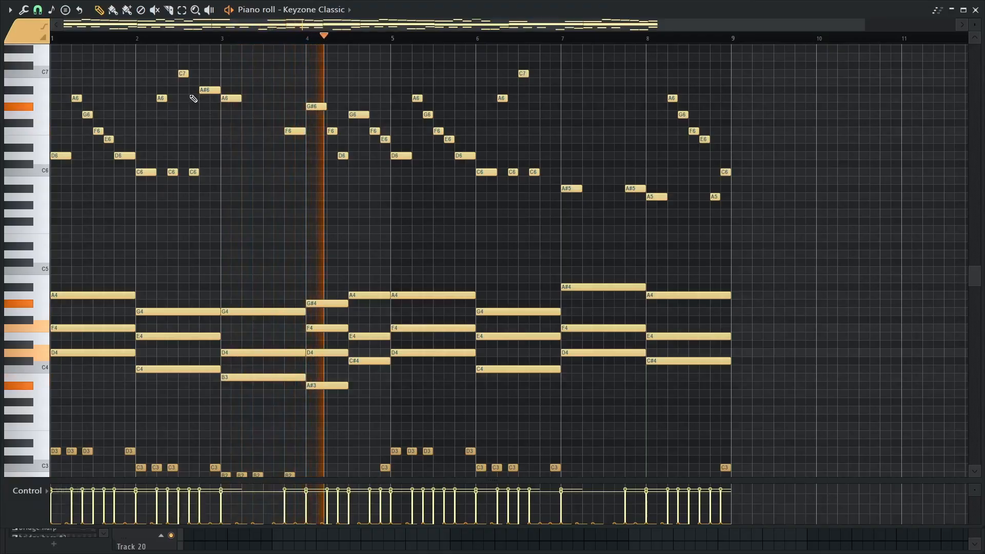
pyautogui.scroll(2, 267, 191)
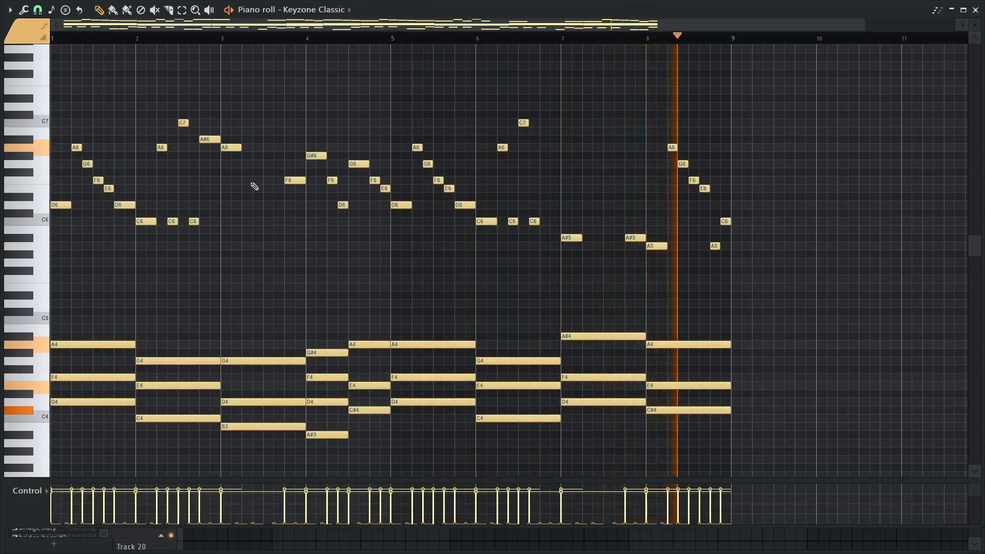
pyautogui.press('space')
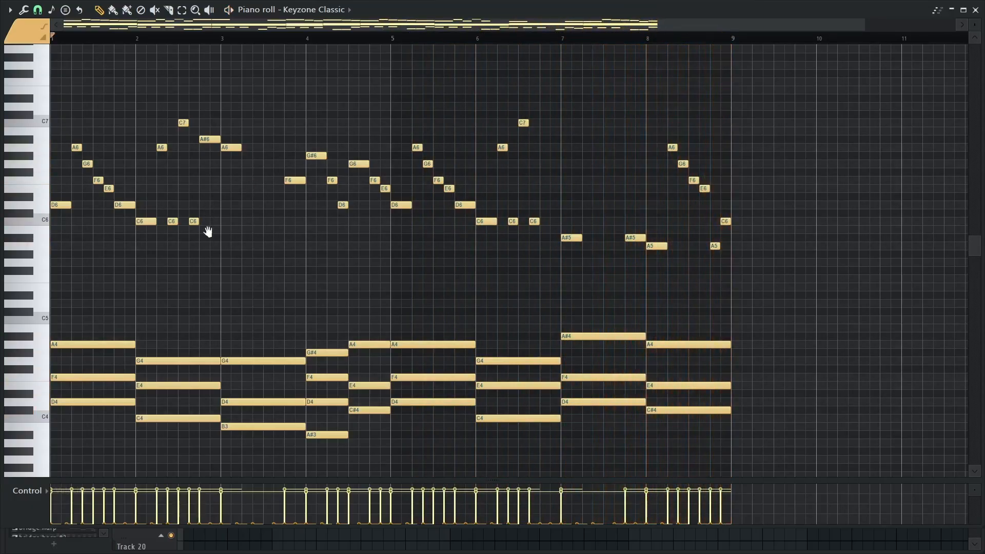
pyautogui.moveTo(207, 232); pyautogui.dragTo(277, 231)
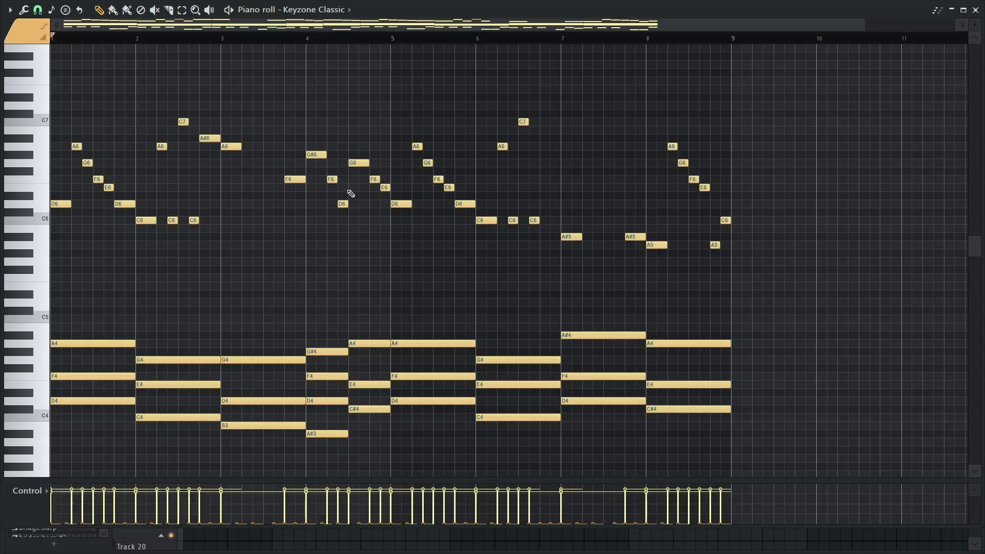
pyautogui.press('F5')
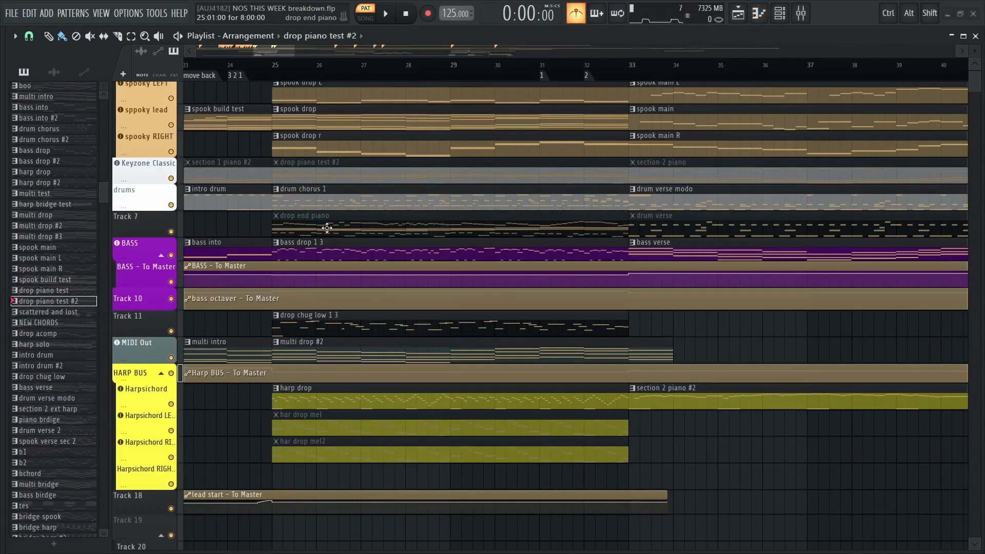
# Open Track 7's drop end piano clip, play and examine its melody and chord variations over bars 1 to 8, and close it
pyautogui.doubleClick(327, 227)
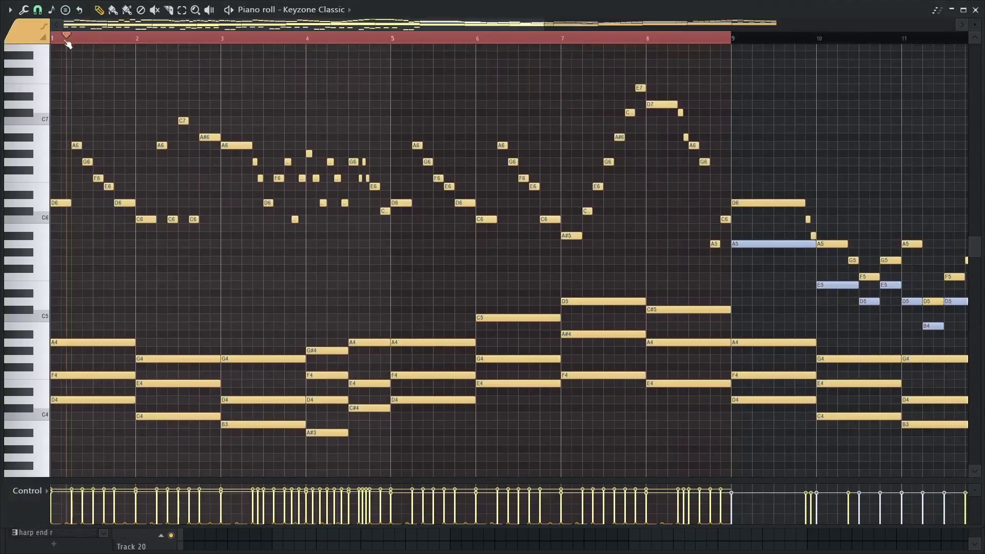
pyautogui.press('space')
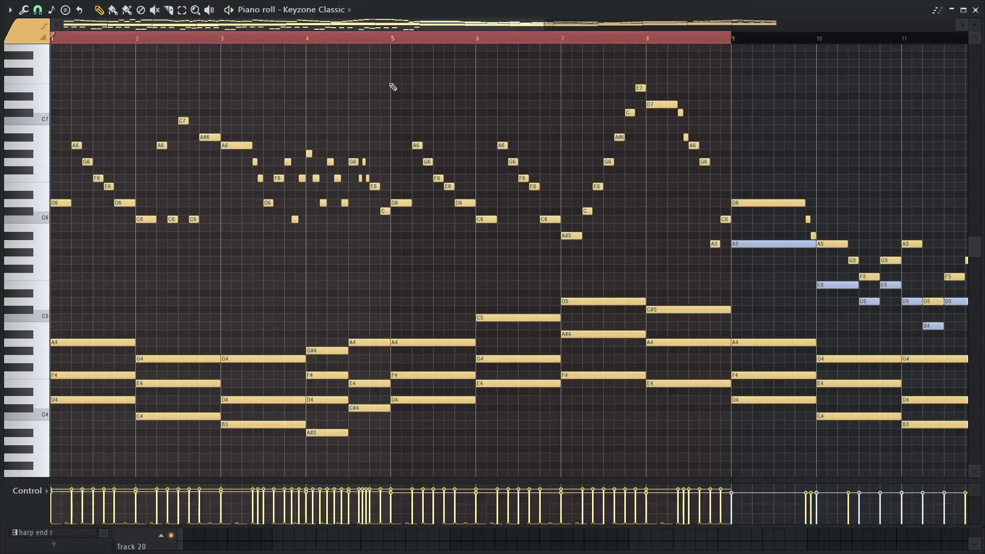
pyautogui.scroll(1, 146, 127)
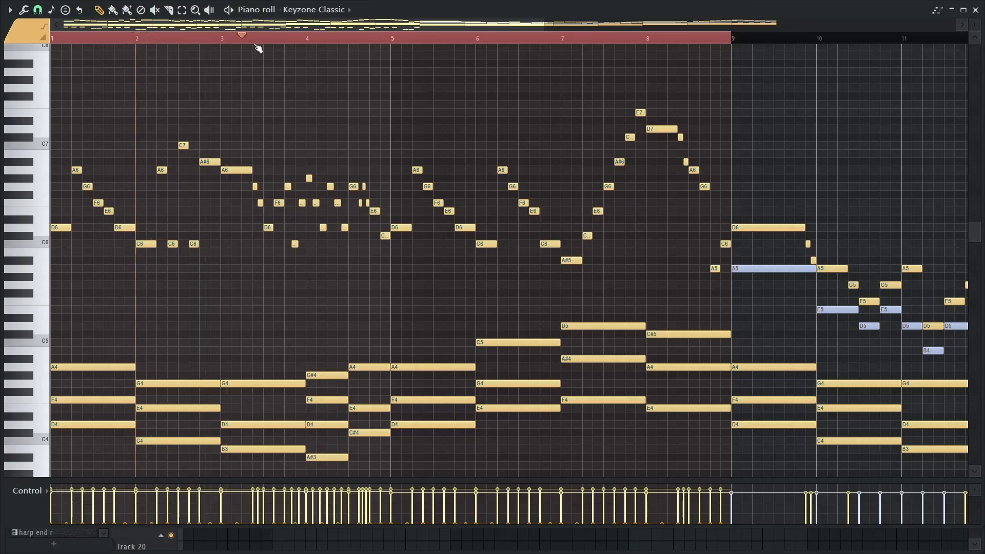
pyautogui.moveTo(318, 51); pyautogui.dragTo(313, 50)
pyautogui.moveTo(307, 47)
pyautogui.mouseDown()
pyautogui.moveTo(136, 48)
pyautogui.moveTo(455, 66)
pyautogui.mouseUp()
pyautogui.moveTo(309, 49); pyautogui.dragTo(317, 62)
pyautogui.press('Escape')
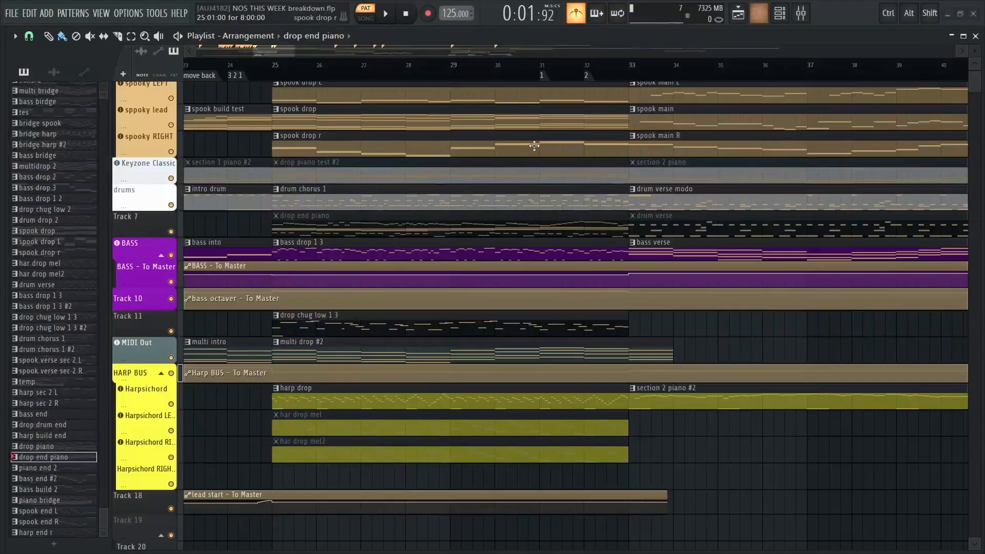
# Open the BASS track's bass drop 1 3 clip at bar 25 and examine its low notes, octave jumps and short in-between notes
pyautogui.scroll(-1, 325, 215)
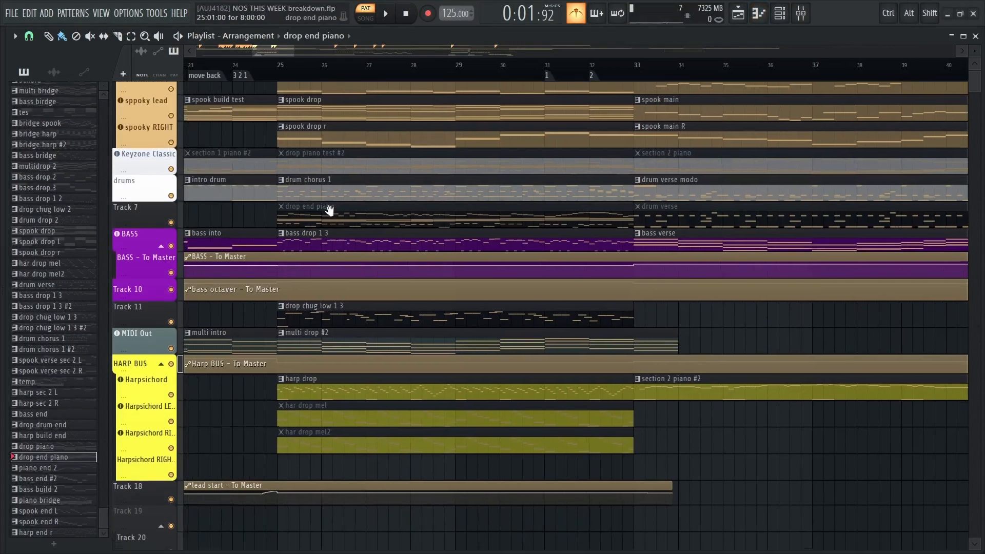
pyautogui.doubleClick(318, 241)
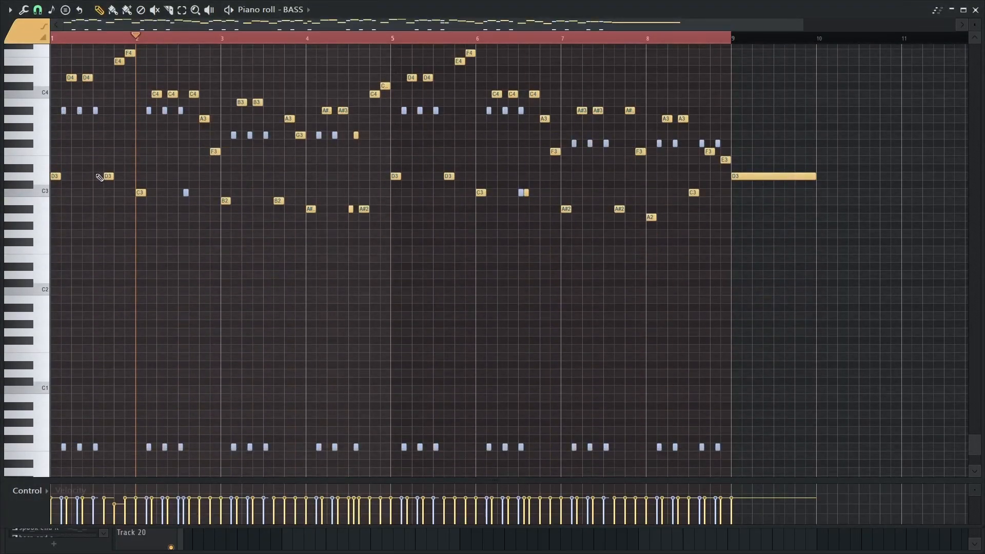
pyautogui.keyDown('ctrl'); pyautogui.scroll(3, 100, 177); pyautogui.keyUp('ctrl')
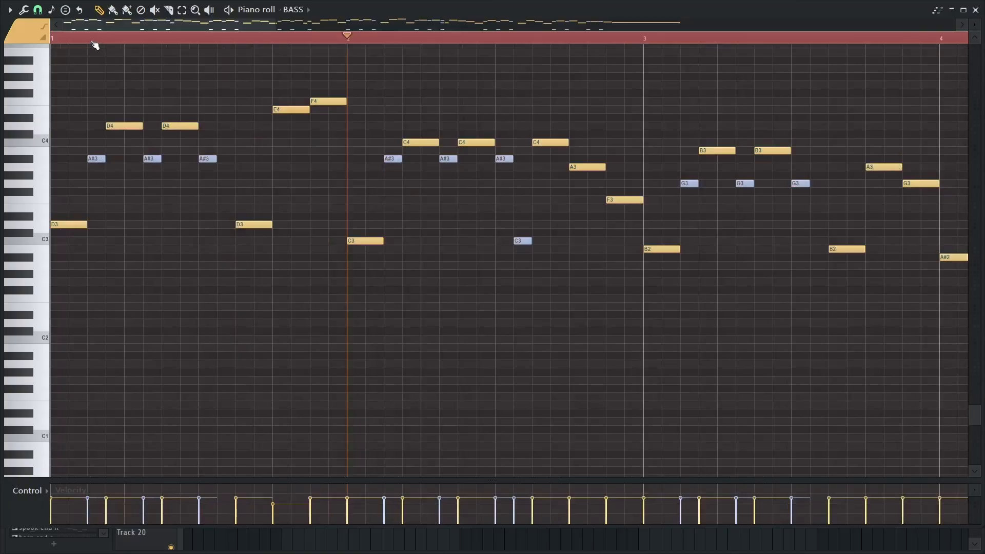
pyautogui.keyDown('ctrl'); pyautogui.scroll(-4, 220, 187); pyautogui.keyUp('ctrl')
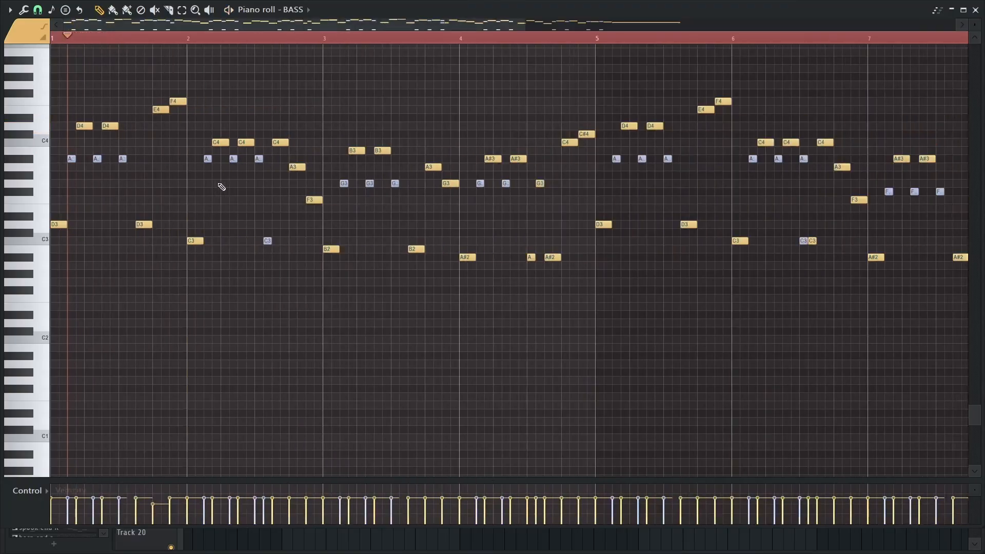
pyautogui.keyDown('alt'); pyautogui.scroll(-2, 326, 99); pyautogui.keyUp('alt')
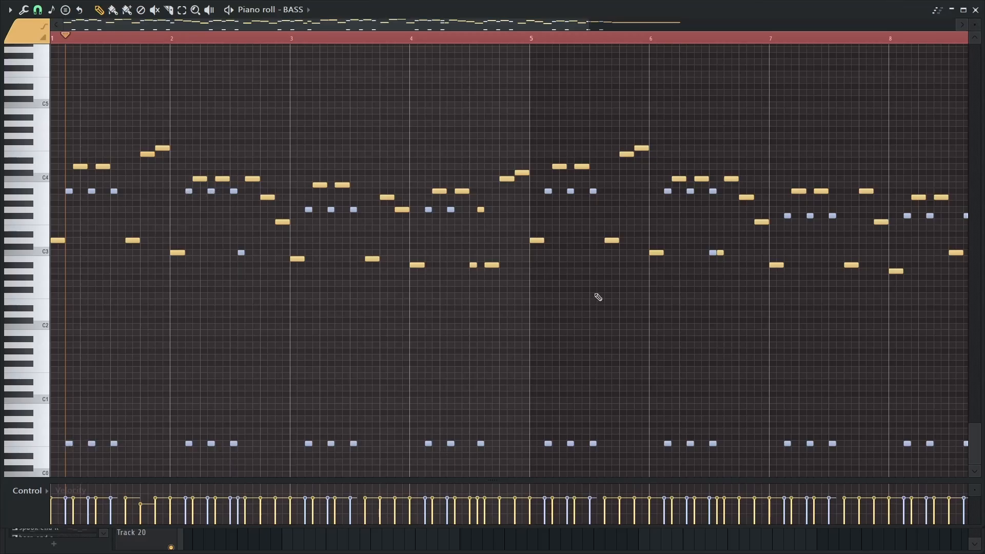
pyautogui.keyDown('alt'); pyautogui.scroll(2, 598, 297); pyautogui.keyUp('alt')
pyautogui.keyDown('ctrl'); pyautogui.scroll(1, 407, 229); pyautogui.keyUp('ctrl')
pyautogui.keyDown('alt'); pyautogui.scroll(2, 424, 182); pyautogui.keyUp('alt')
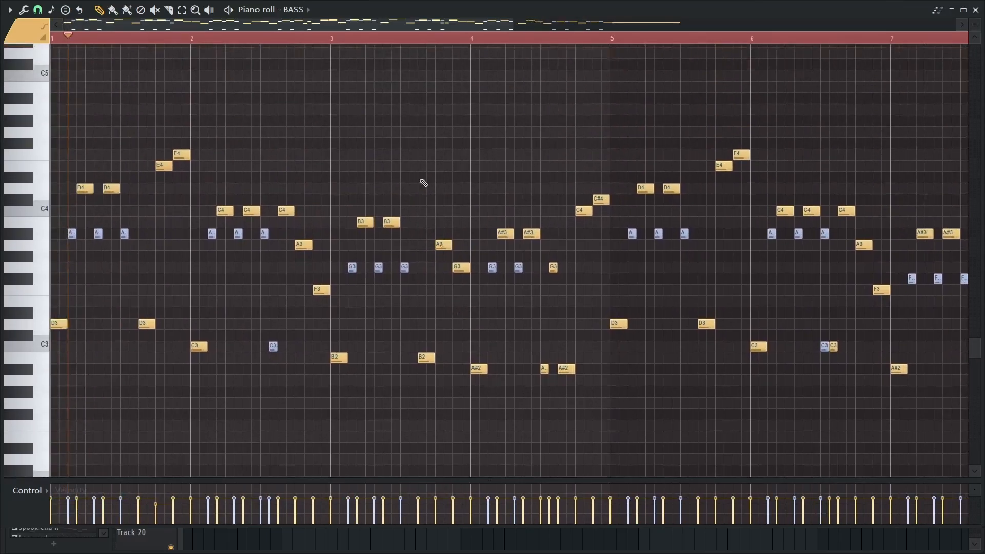
pyautogui.keyDown('ctrl'); pyautogui.scroll(-2, 424, 182); pyautogui.keyUp('ctrl')
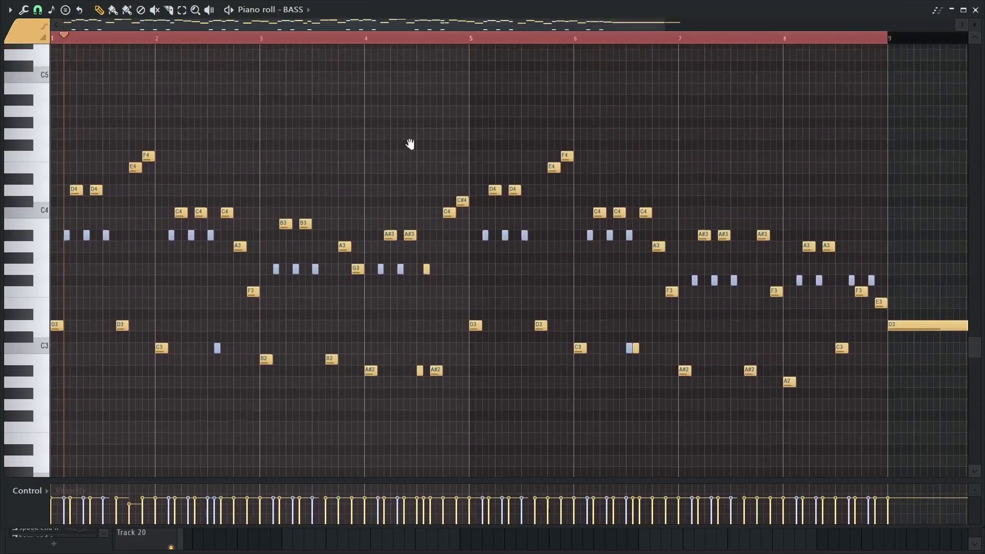
# Play the bass drop 1 3 pattern, extend the piano roll window to full height, and return to the playlist
pyautogui.press('space')
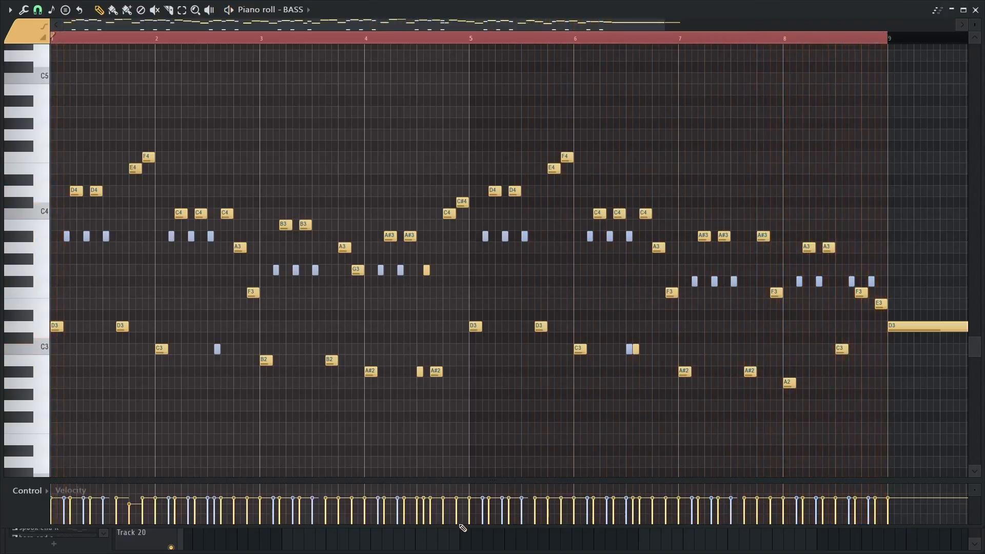
pyautogui.moveTo(456, 526); pyautogui.dragTo(463, 548)
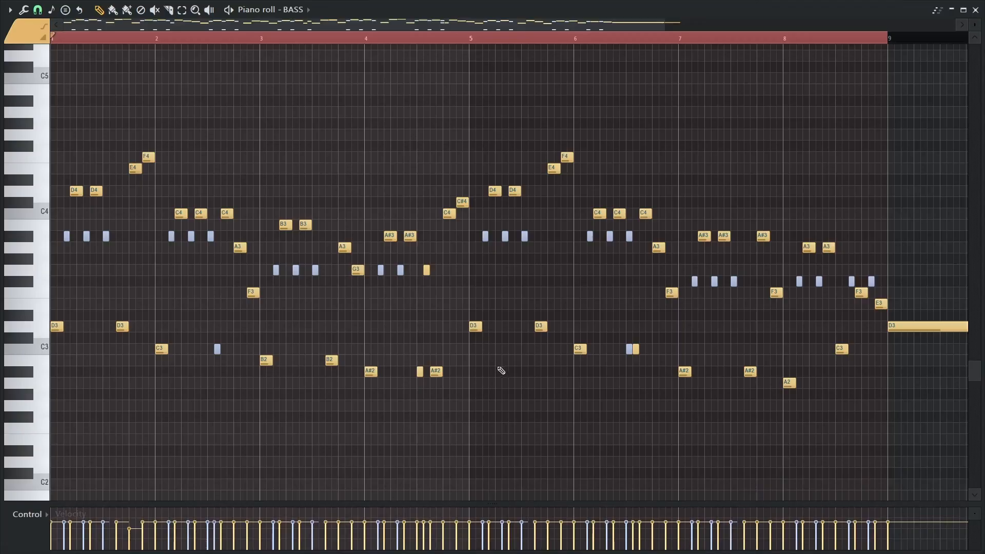
pyautogui.press('Escape')
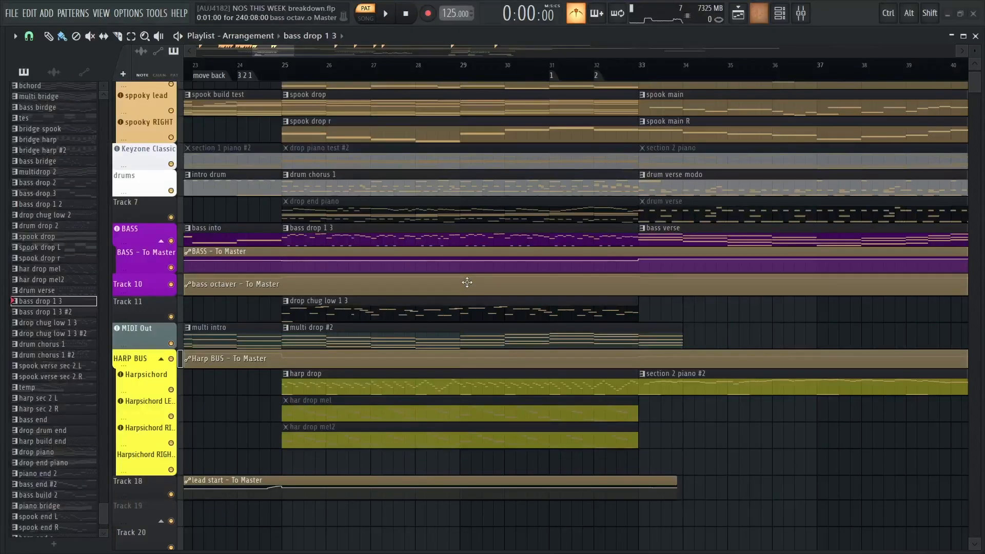
# Solo Track 11 and play its drop chug low 1 3 clip from bar 25
pyautogui.scroll(3, 322, 203)
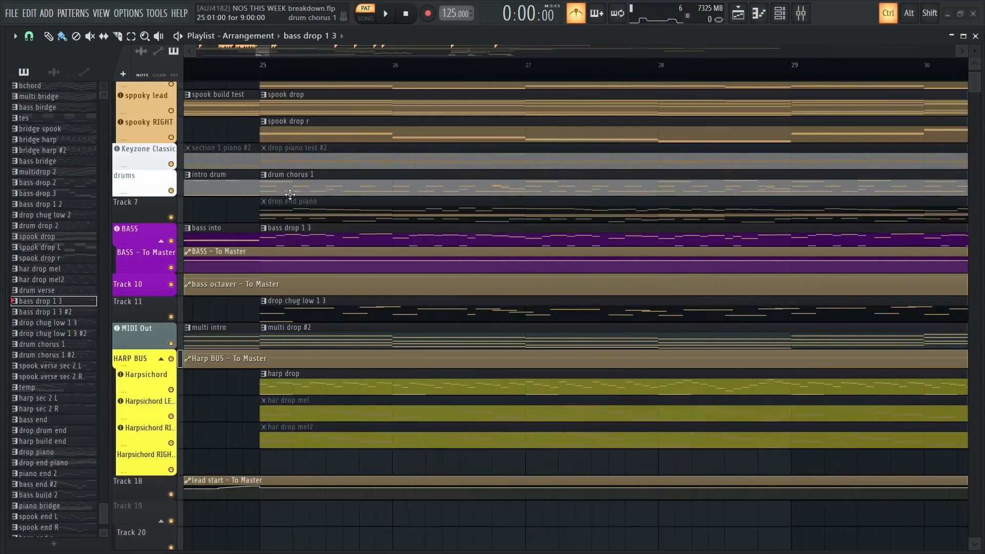
pyautogui.scroll(-3, 434, 165)
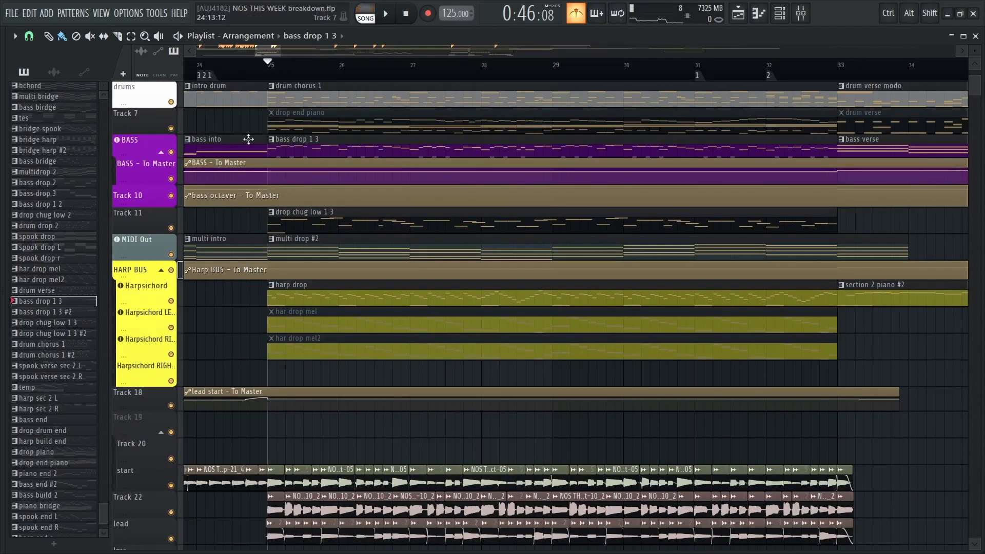
pyautogui.rightClick(174, 227)
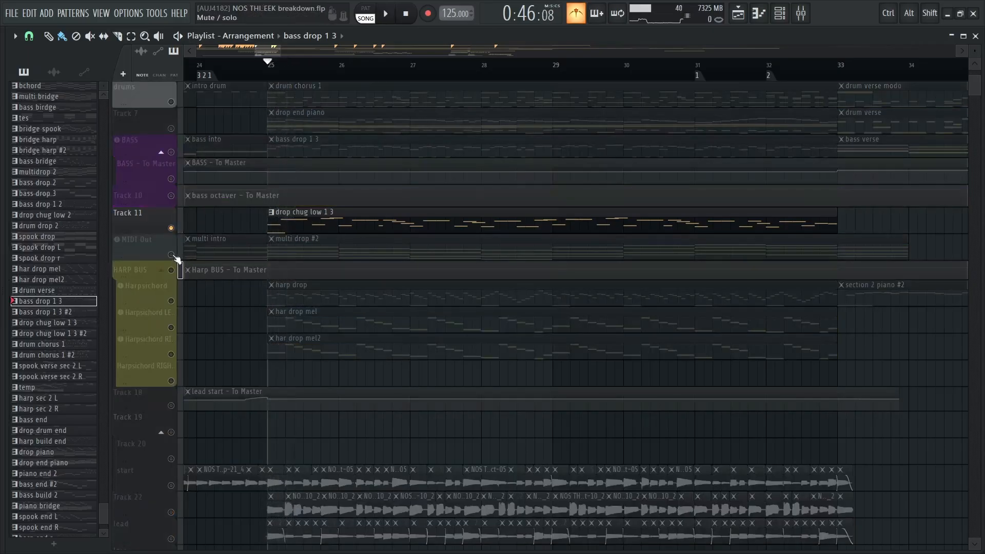
pyautogui.press('space')
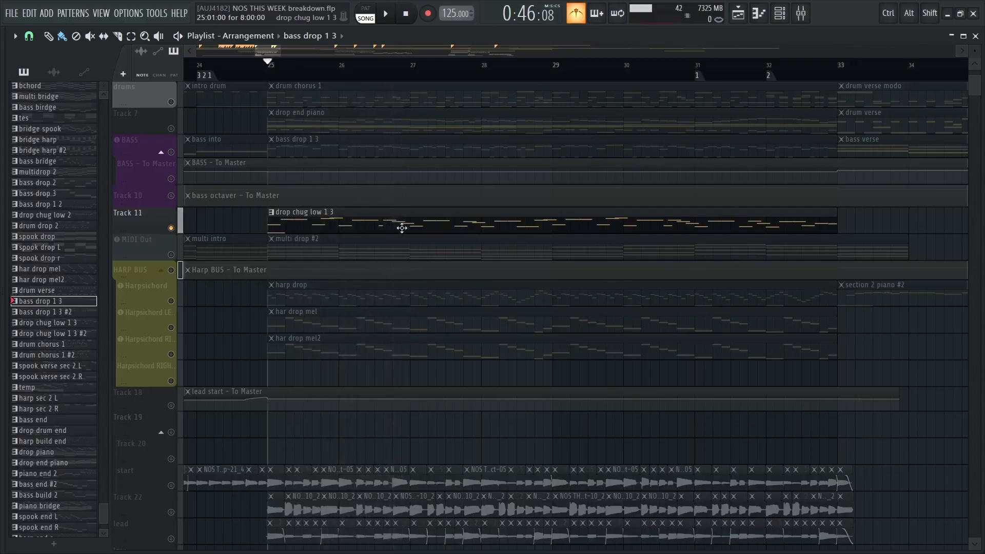
# Unmute the BASS track alongside Track 11, play both parts together from bar 25, and restore all the tracks
pyautogui.scroll(3, 349, 231)
pyautogui.click(177, 228)
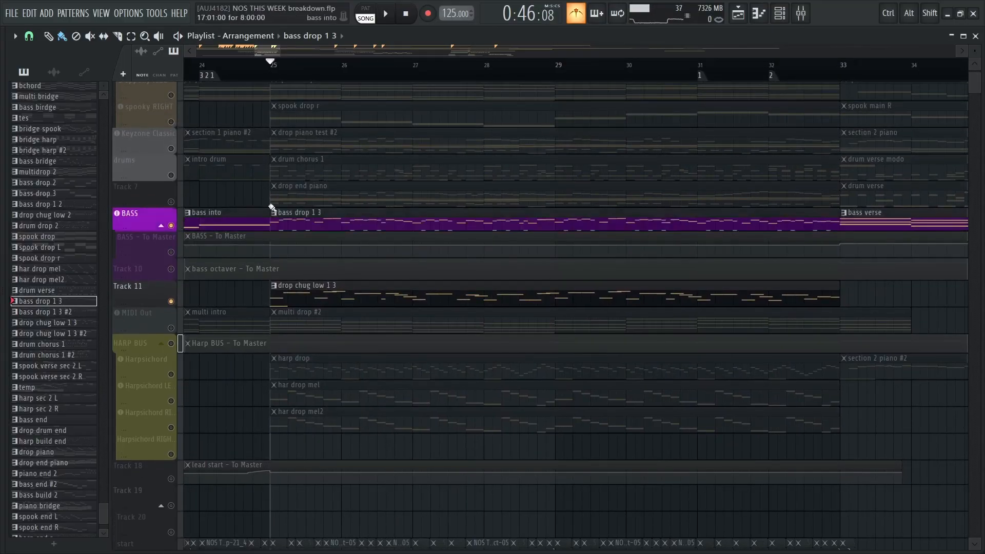
pyautogui.press('space')
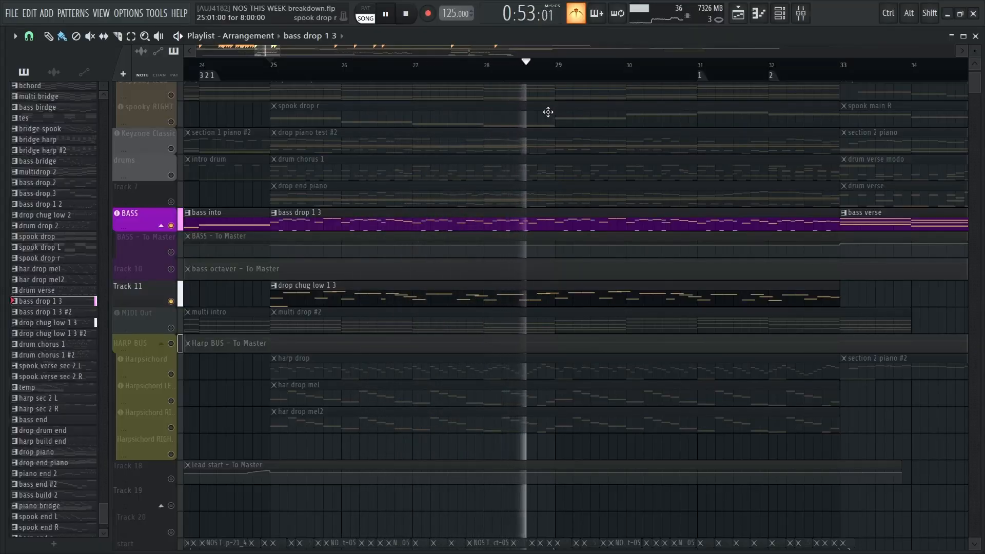
pyautogui.press('space')
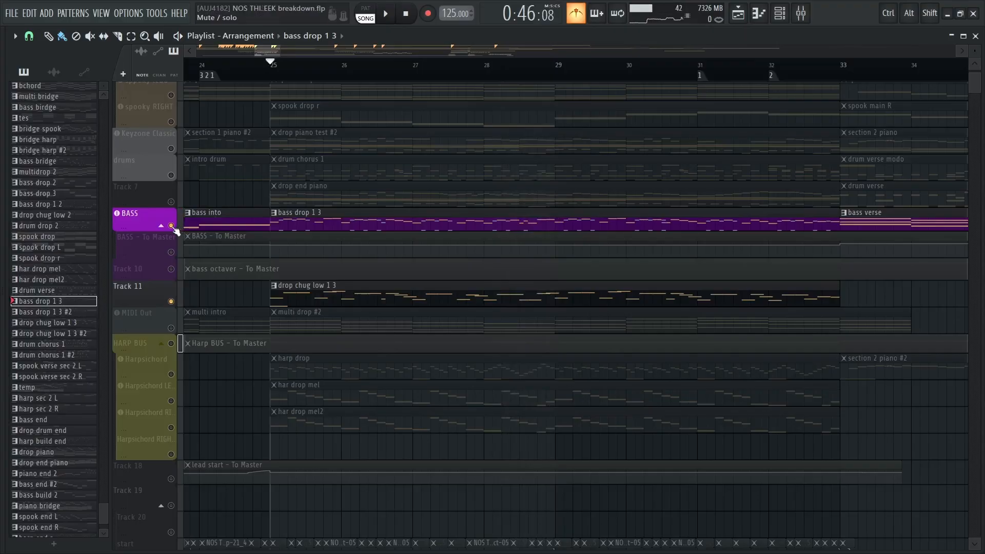
pyautogui.rightClick(172, 226)
# Solo the Harpsichord track and open its harp drop clip at bar 25 in the piano roll
pyautogui.scroll(-2, 506, 231)
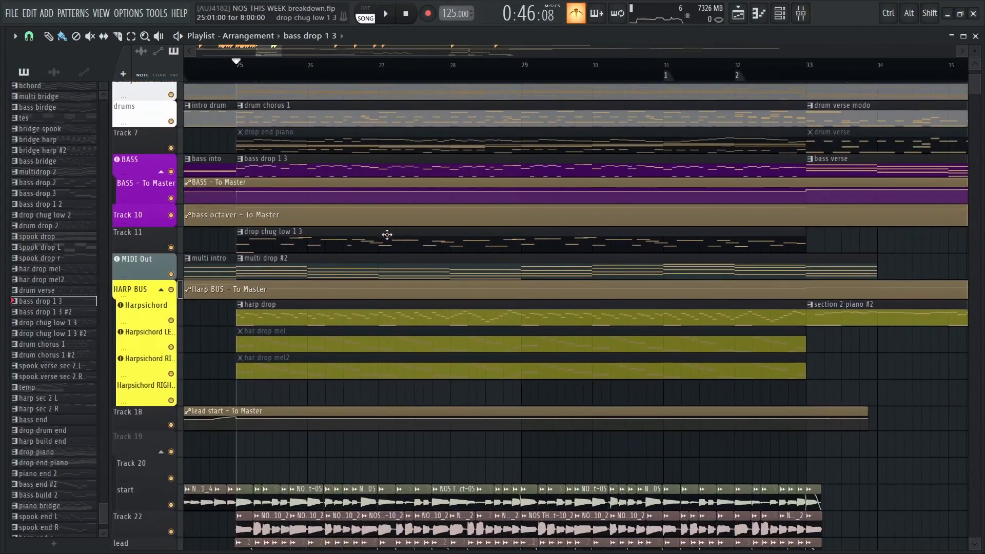
pyautogui.moveTo(363, 243); pyautogui.dragTo(468, 214)
pyautogui.moveTo(387, 191); pyautogui.dragTo(348, 186)
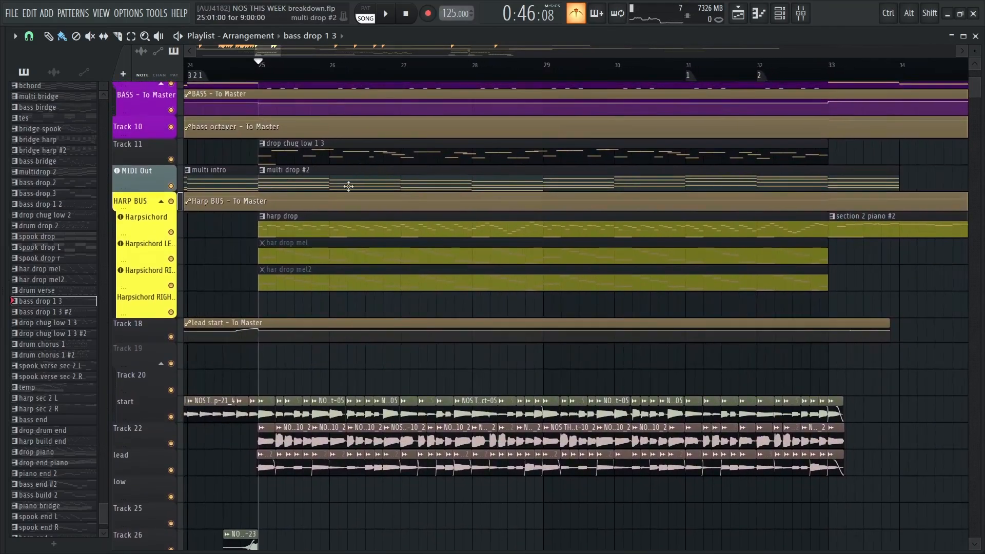
pyautogui.rightClick(171, 233)
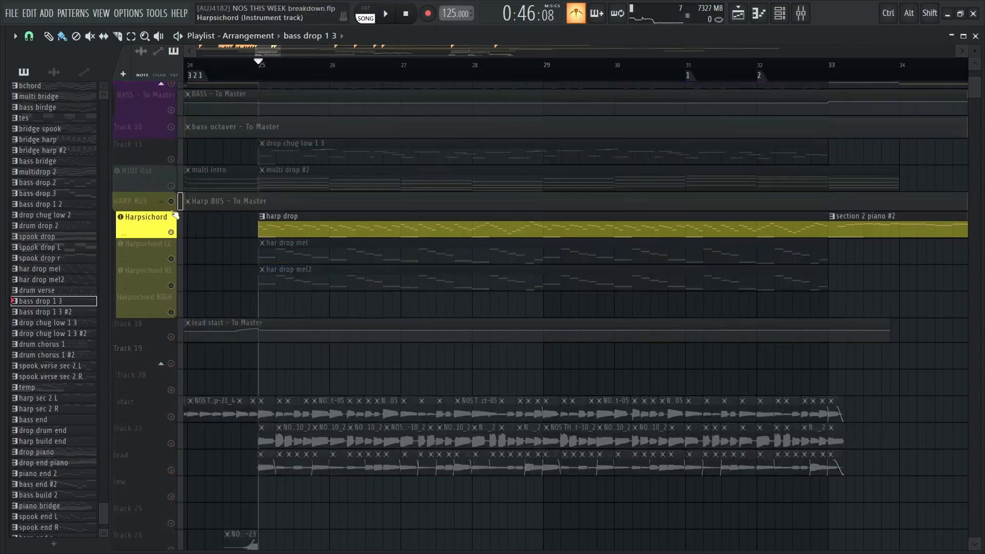
pyautogui.doubleClick(320, 231)
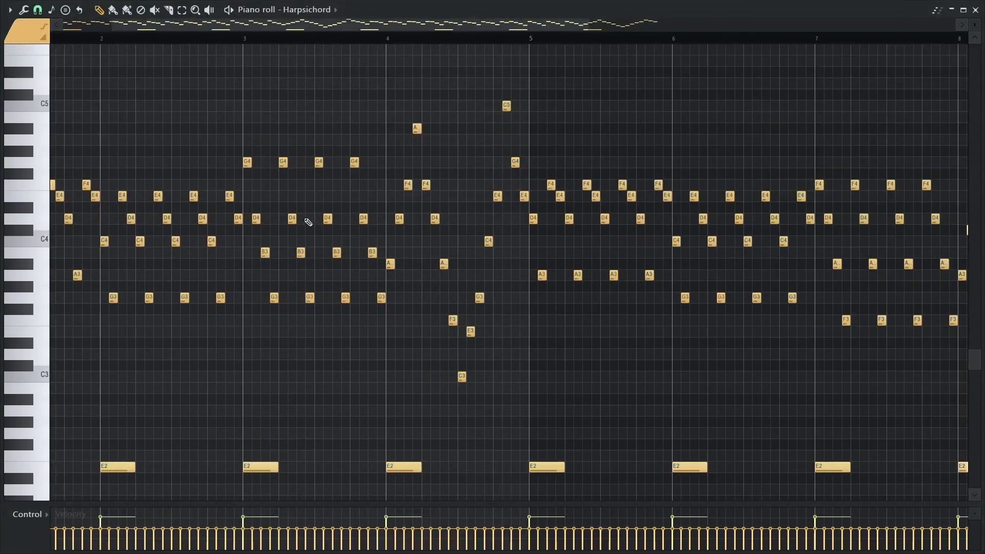
# Examine the harp drop arpeggio and its low E2 notes over bars 1 to 8, play the pattern, and return to the playlist
pyautogui.moveTo(308, 222); pyautogui.dragTo(548, 230)
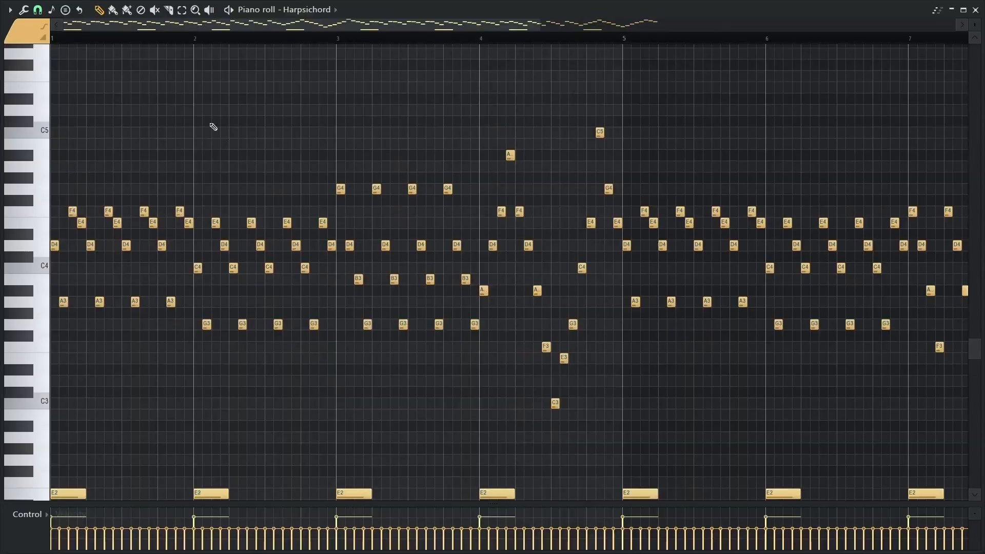
pyautogui.moveTo(146, 95); pyautogui.dragTo(349, 86)
pyautogui.scroll(-3, 347, 94)
pyautogui.moveTo(292, 108); pyautogui.dragTo(413, 55)
pyautogui.moveTo(330, 79); pyautogui.dragTo(400, 134)
pyautogui.scroll(2, 330, 134)
pyautogui.scroll(-1, 408, 139)
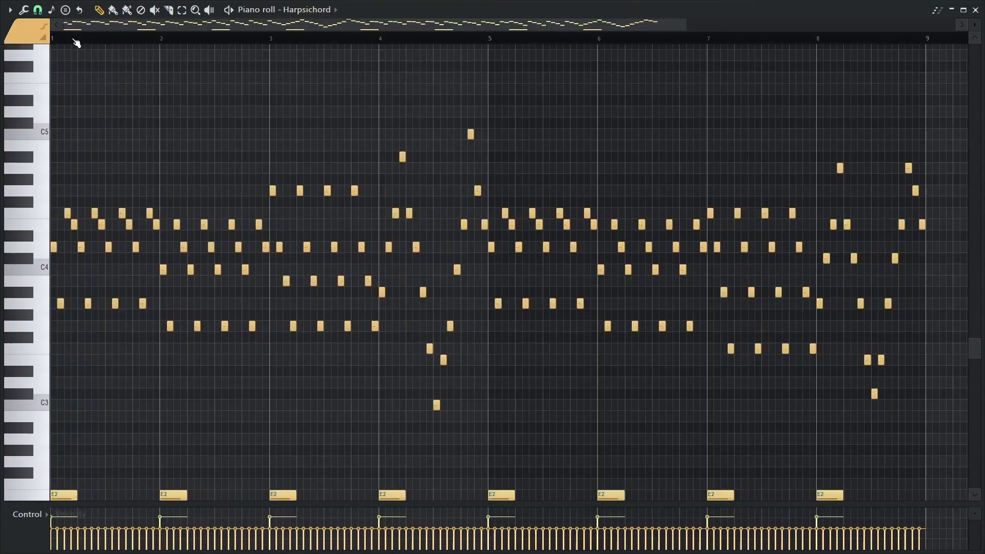
pyautogui.press('space')
pyautogui.press('Escape')
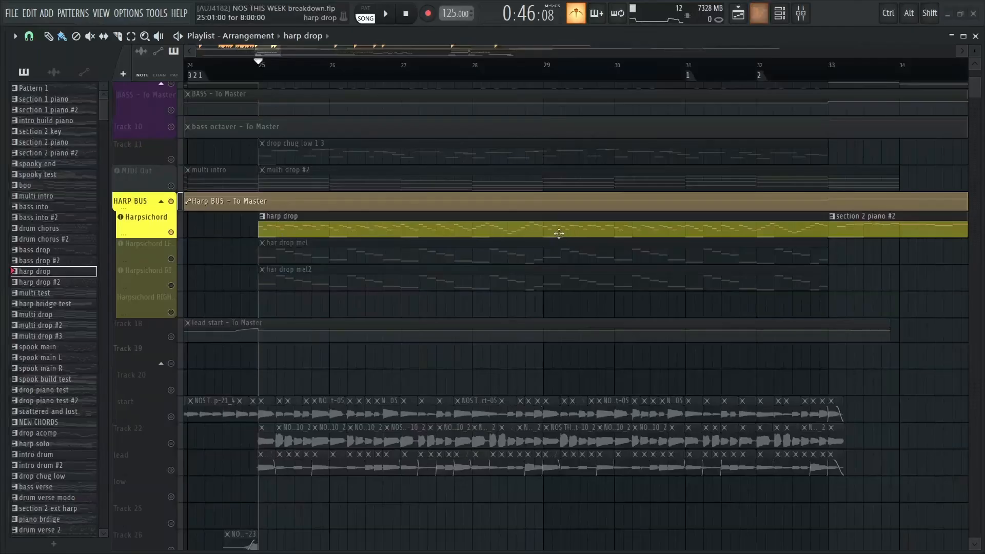
# End the Harpsichord solo and look over the drop's tracks down to the start, Track 22 and lead audio clips
pyautogui.moveTo(339, 263); pyautogui.dragTo(321, 377)
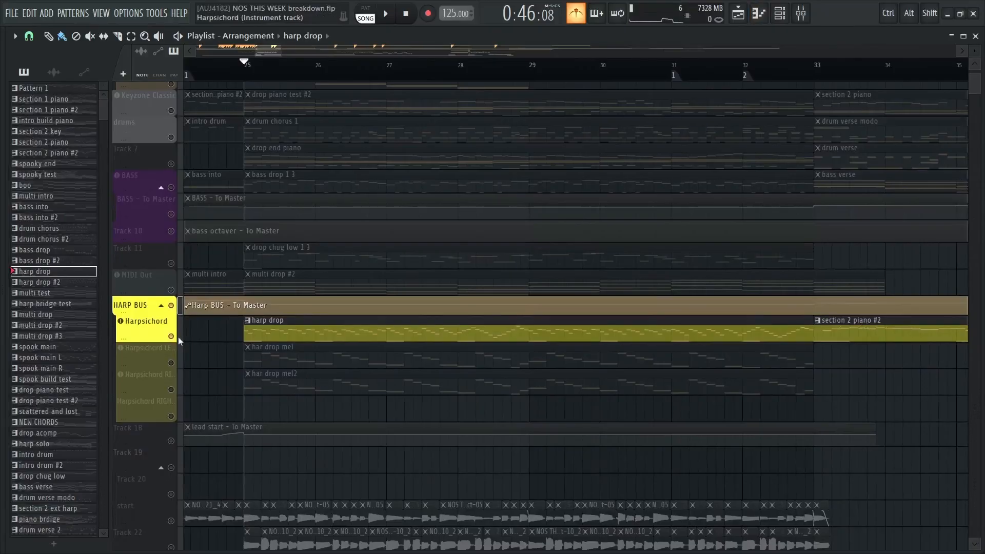
pyautogui.rightClick(171, 336)
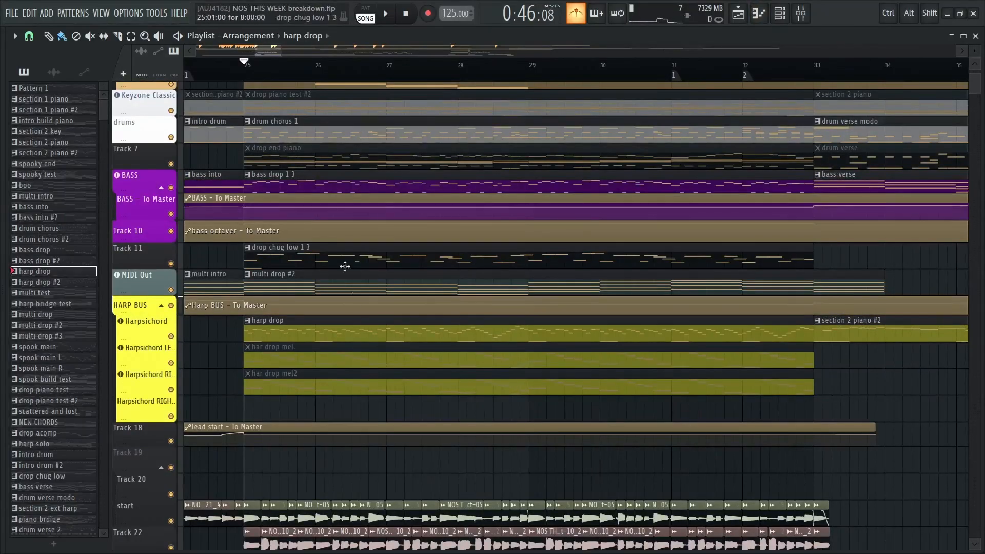
pyautogui.moveTo(345, 266); pyautogui.dragTo(434, 137)
pyautogui.moveTo(513, 279); pyautogui.dragTo(462, 191)
pyautogui.moveTo(378, 257)
pyautogui.mouseDown()
pyautogui.moveTo(414, 308)
pyautogui.moveTo(392, 246)
pyautogui.mouseUp()
pyautogui.moveTo(322, 272); pyautogui.dragTo(324, 304)
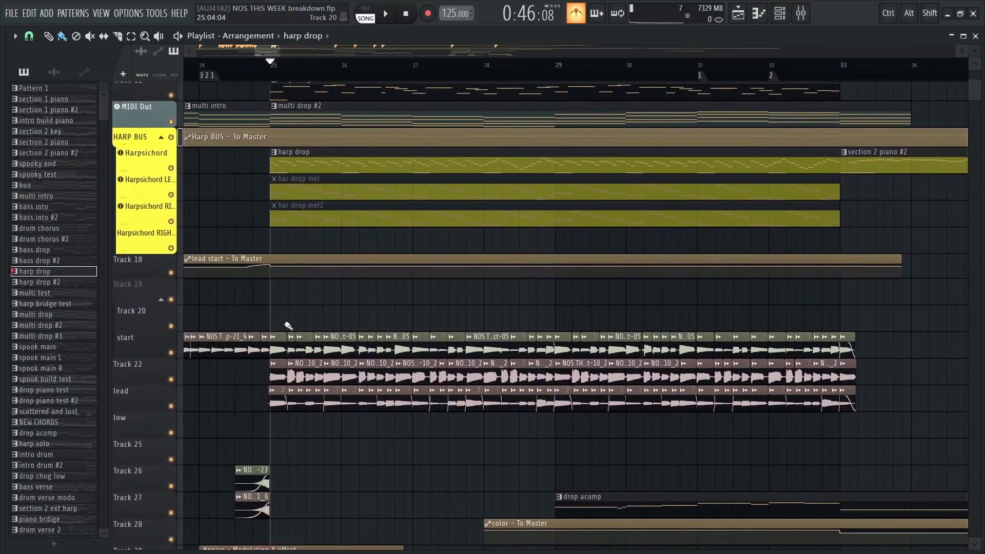
# Solo the start track and play its audio clips from bar 25 into bar 28
pyautogui.keyDown('ctrl'); pyautogui.click(171, 353); pyautogui.keyUp('ctrl')
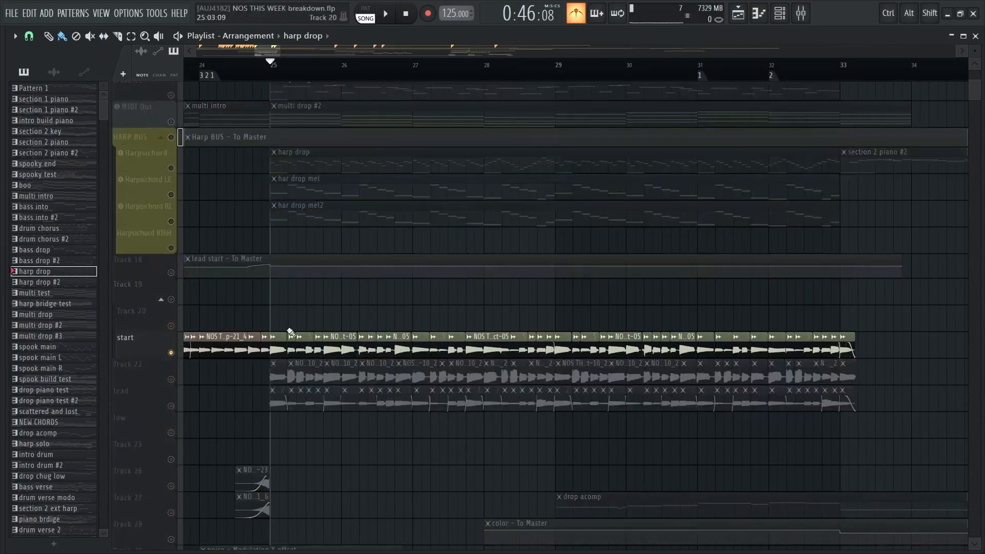
pyautogui.moveTo(325, 321); pyautogui.dragTo(244, 301)
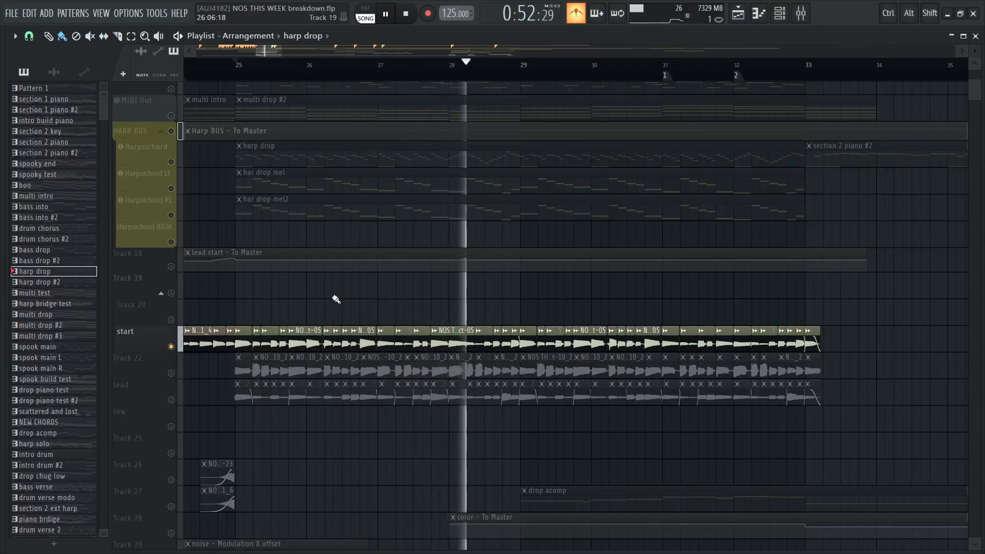
pyautogui.press('space')
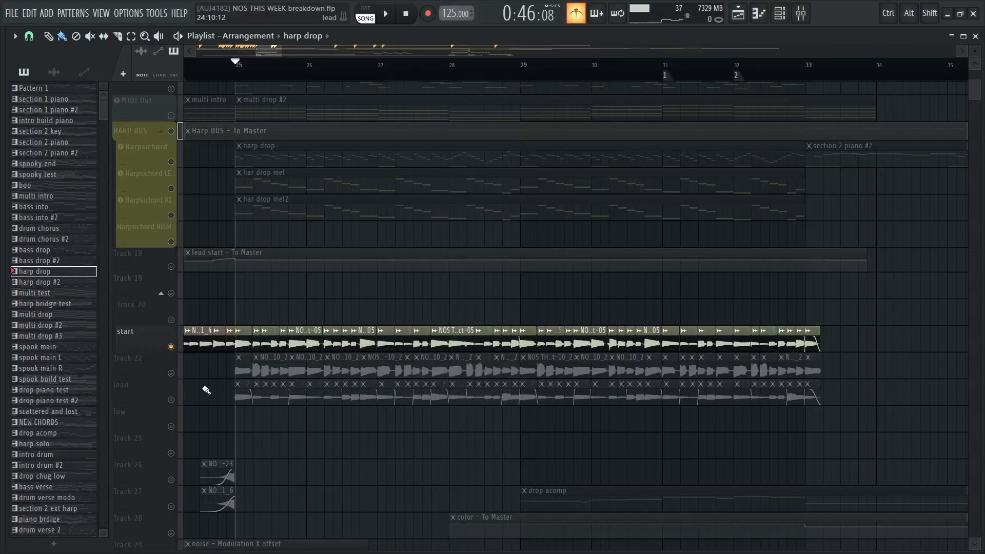
# Solo Track 22 and play its audio clips from bar 25 into bar 28
pyautogui.click(149, 364)
pyautogui.rightClick(171, 374)
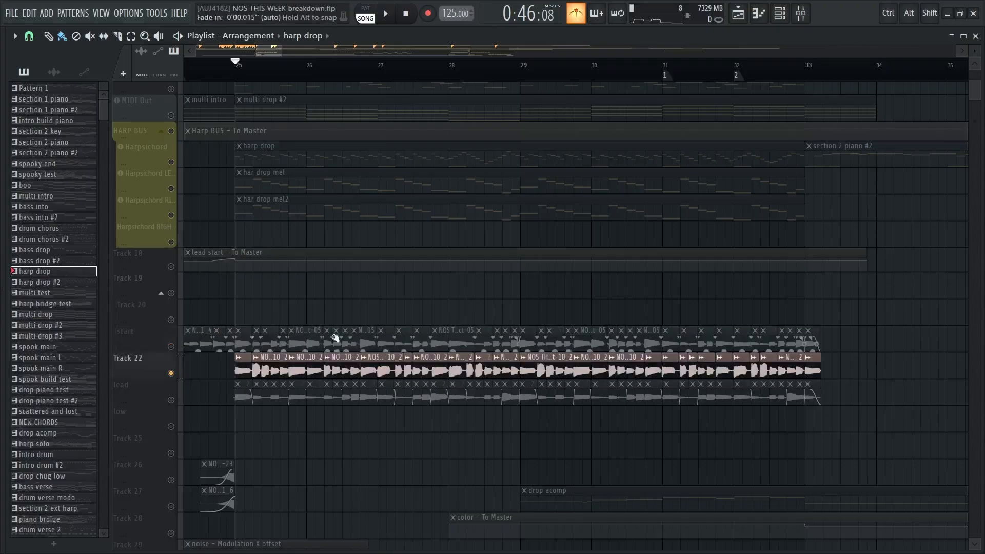
pyautogui.press('space')
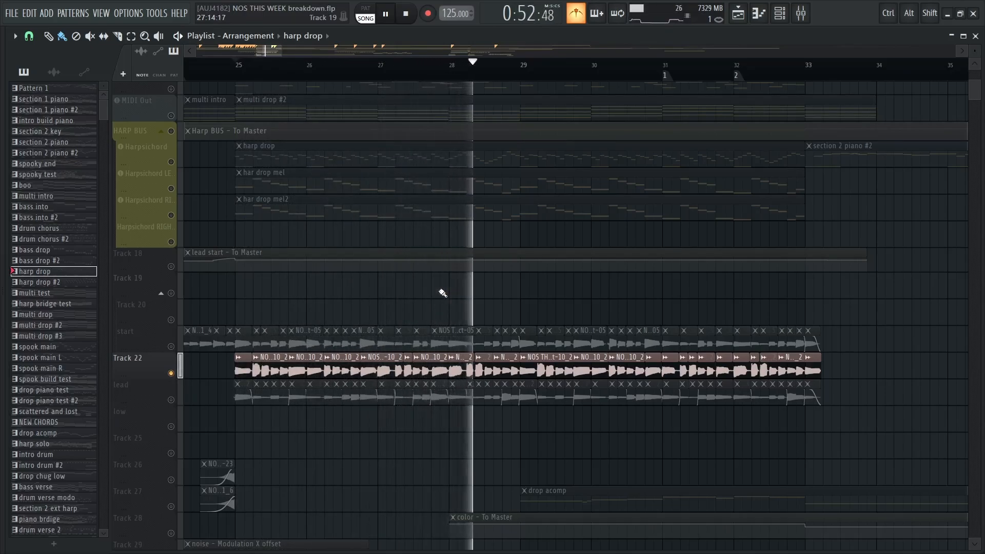
pyautogui.press('space')
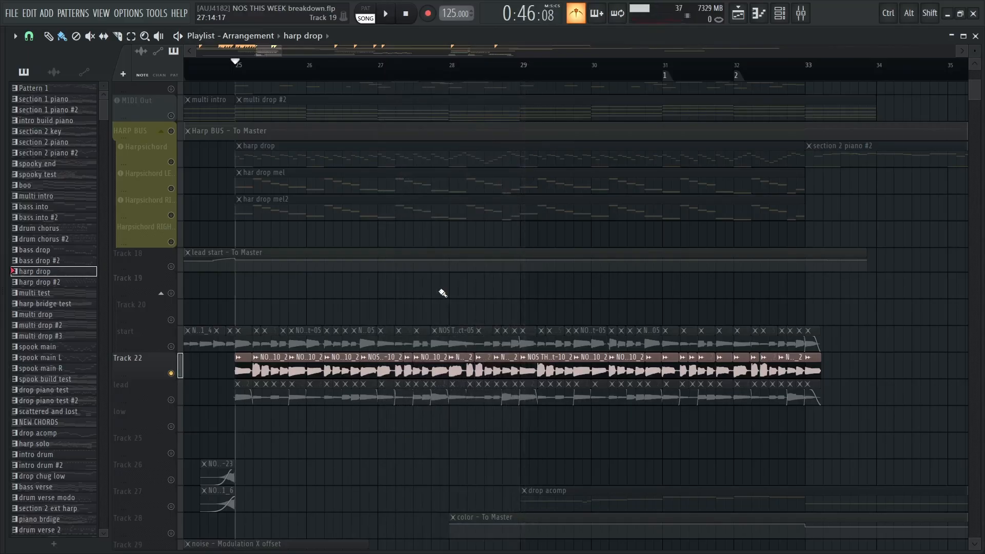
# Compare the start track on its own with start and Track 22 together, playing them from bar 25 to bar 29
pyautogui.click(172, 347)
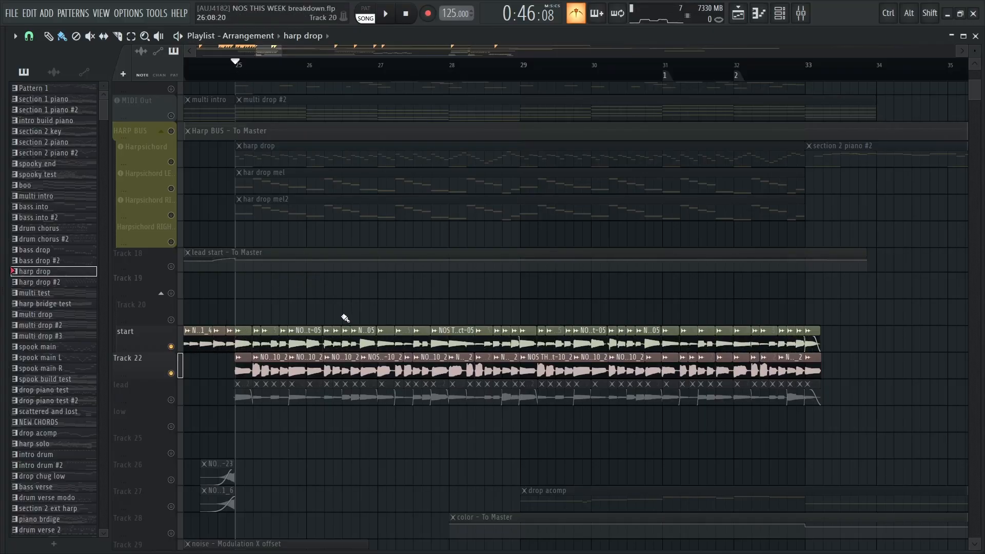
pyautogui.rightClick(173, 352)
pyautogui.press('space')
pyautogui.press('space')
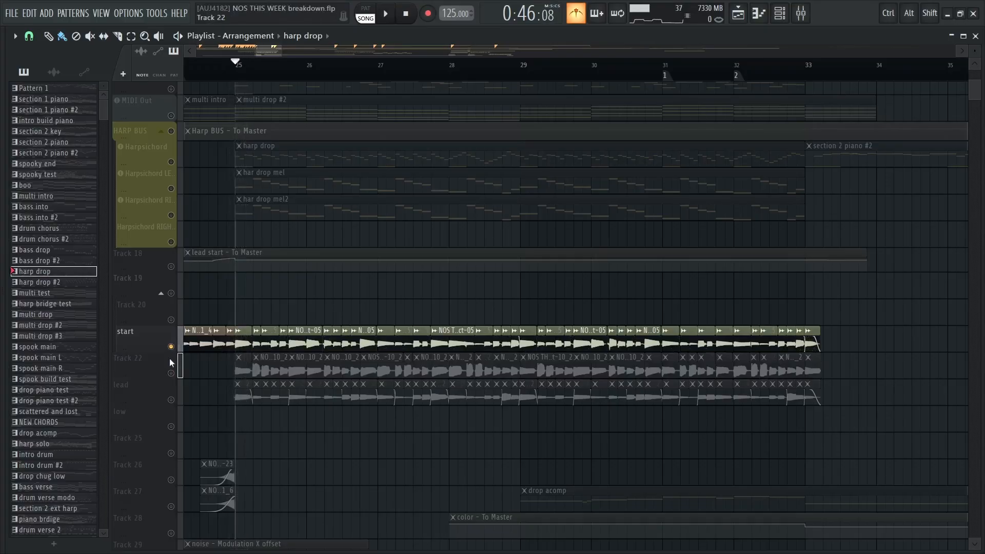
pyautogui.click(175, 375)
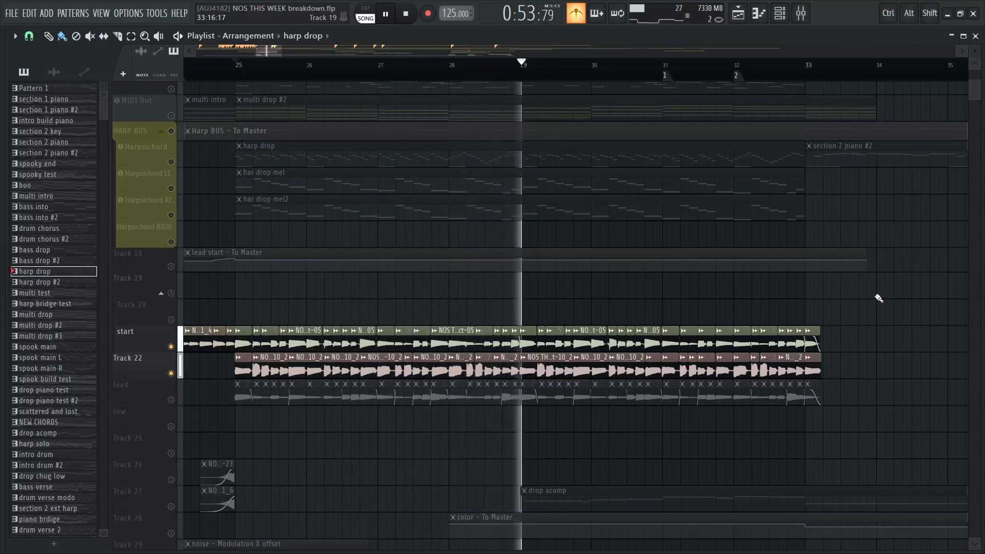
pyautogui.press('space')
# Solo and play the lead track from bar 25, and unmute start and Track 22 alongside it
pyautogui.rightClick(171, 401)
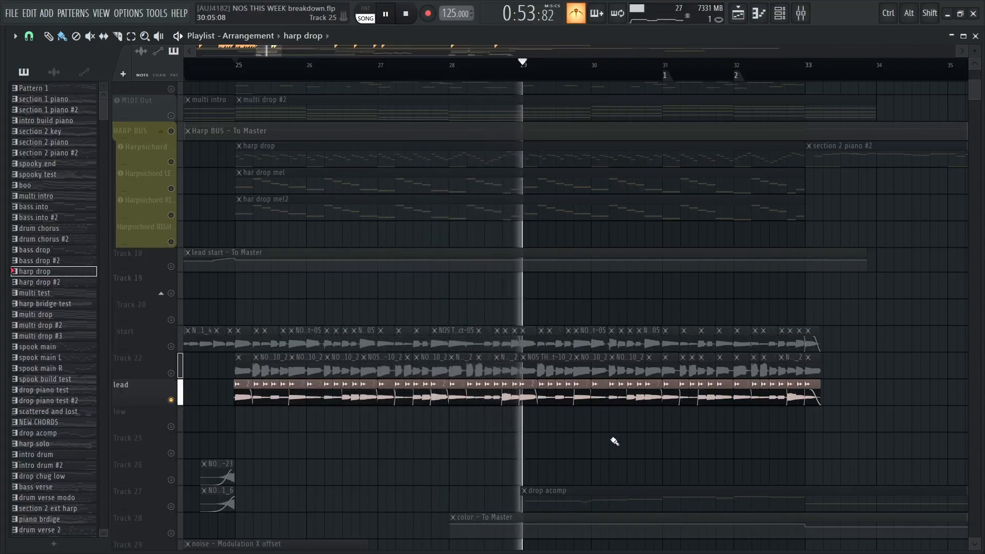
pyautogui.press('space')
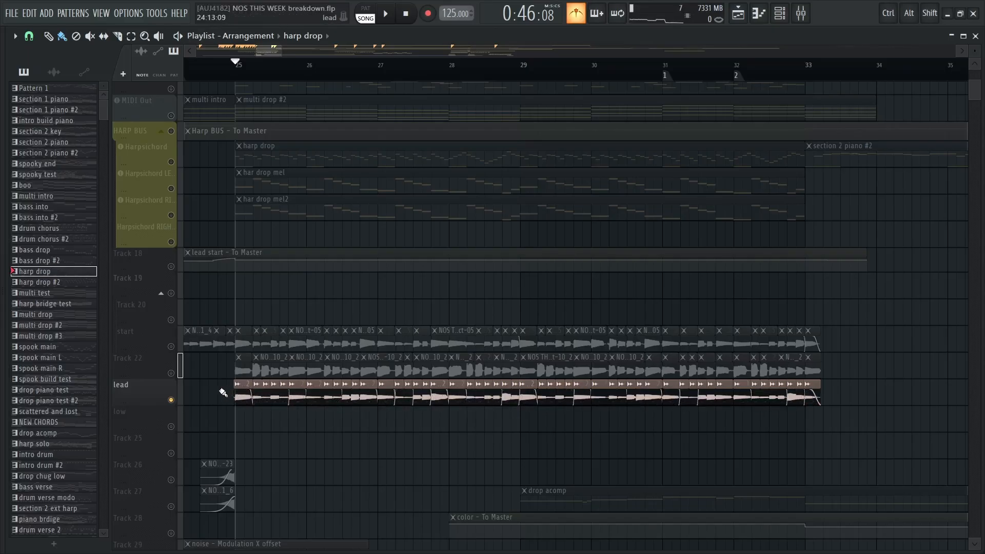
pyautogui.click(171, 346)
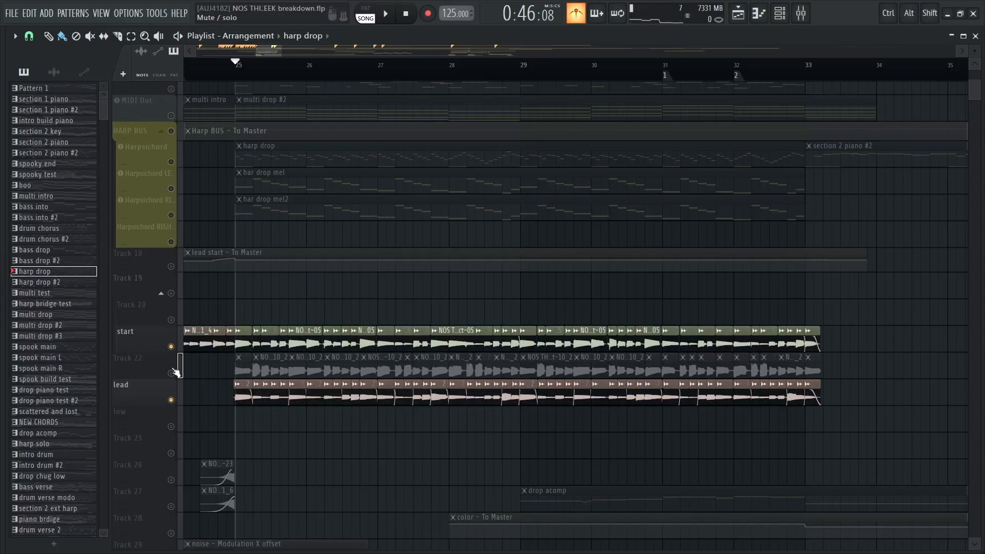
pyautogui.click(171, 373)
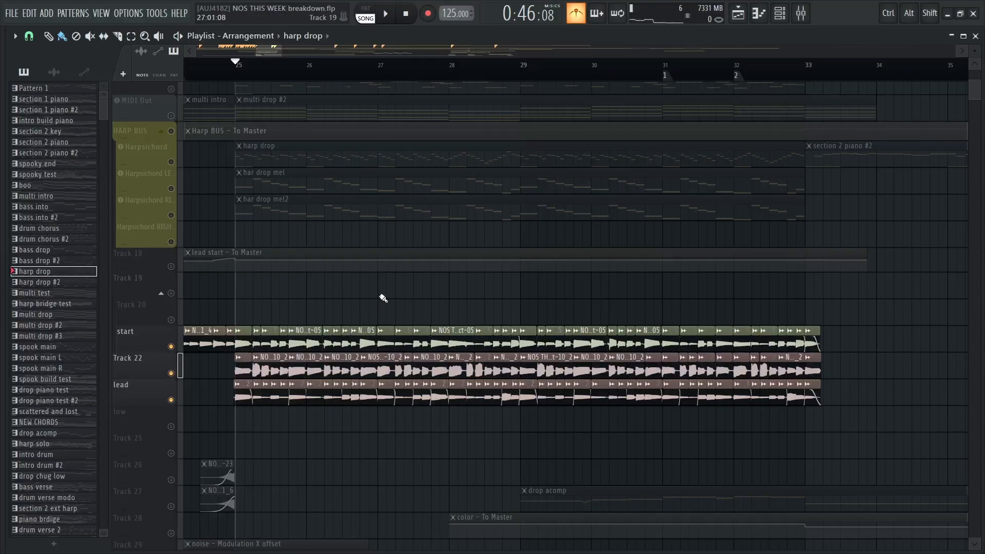
# Enlarge the track rows and play start, Track 22 and lead together from bar 25 through bar 32
pyautogui.scroll(-3, 379, 296)
pyautogui.scroll(-1, 408, 231)
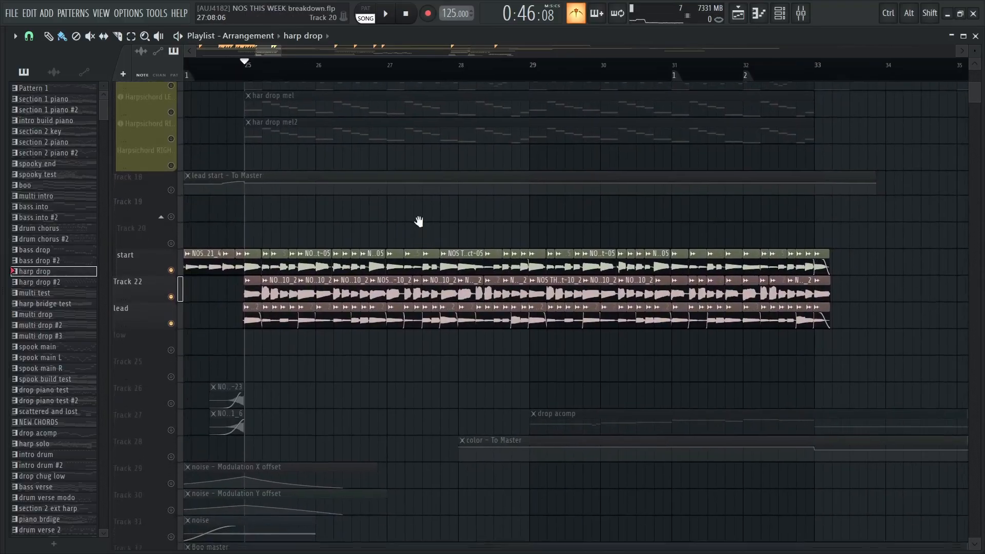
pyautogui.scroll(3, 434, 224)
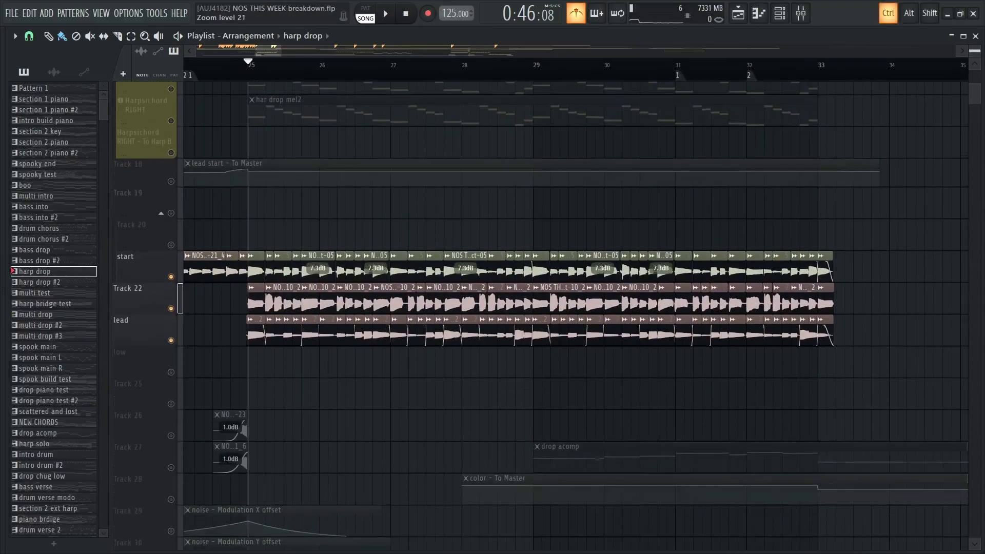
pyautogui.moveTo(431, 226); pyautogui.dragTo(429, 259)
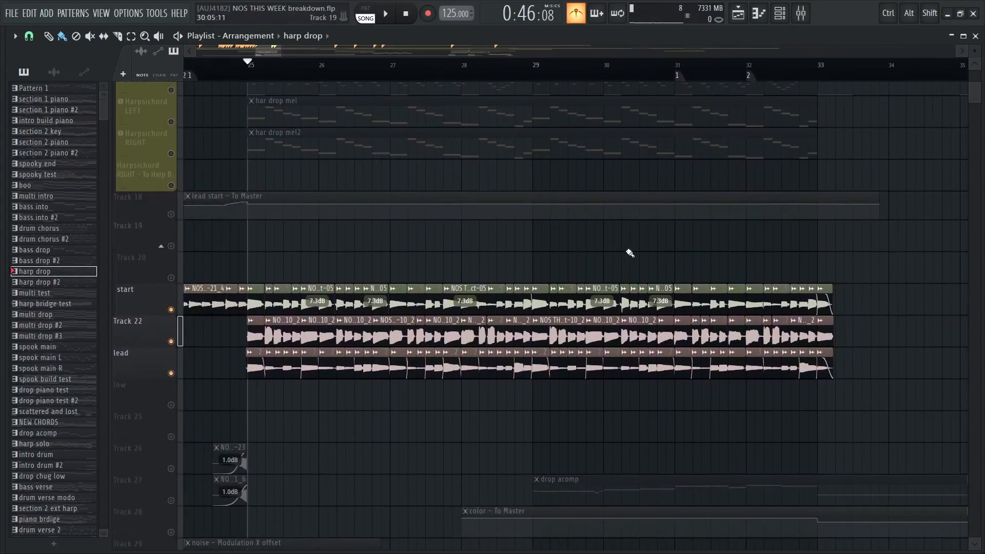
pyautogui.moveTo(630, 253); pyautogui.dragTo(619, 253)
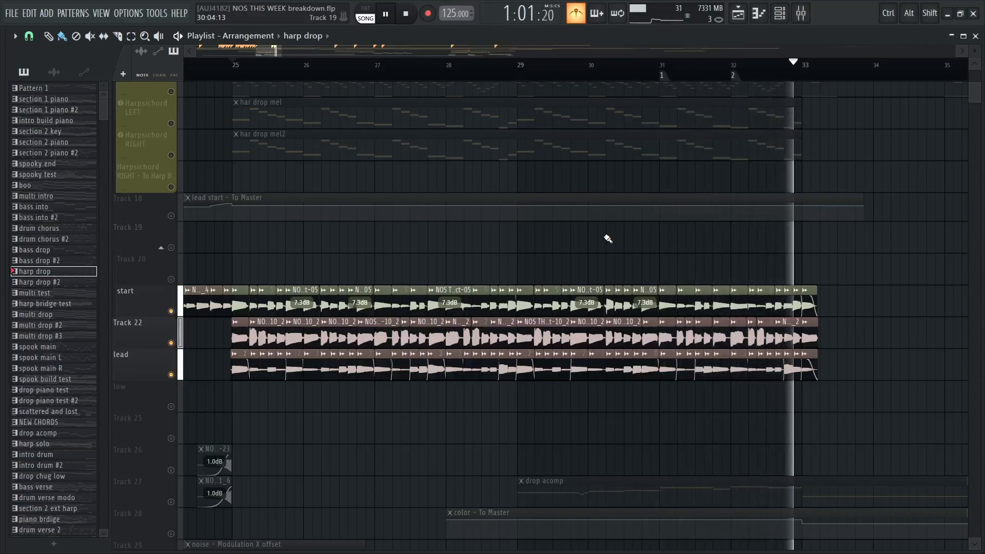
pyautogui.press('space')
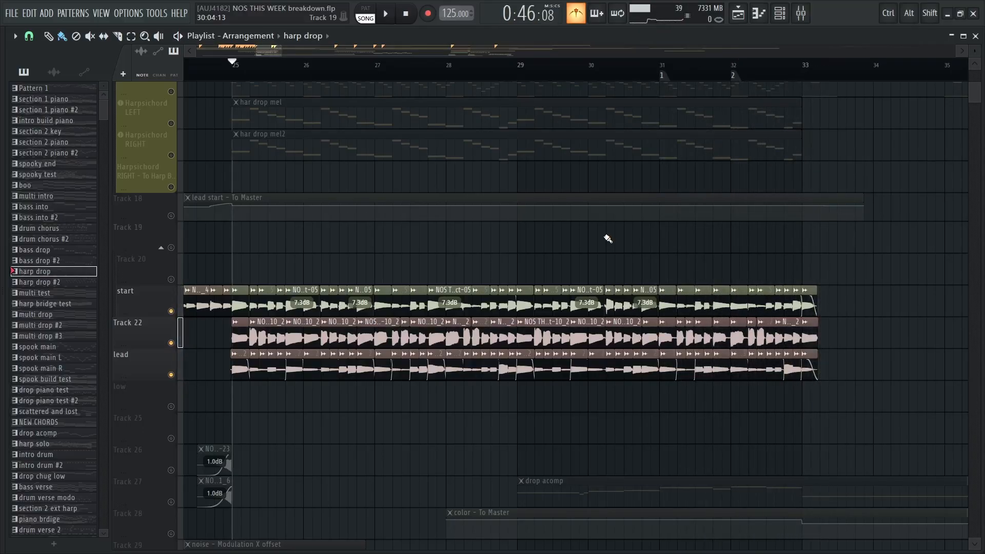
# Unmute the MIDI Out track alongside the soloed start, Track 22 and lead tracks
pyautogui.moveTo(539, 181)
pyautogui.mouseDown()
pyautogui.moveTo(531, 457)
pyautogui.moveTo(576, 267)
pyautogui.moveTo(575, 228)
pyautogui.mouseUp()
pyautogui.moveTo(632, 319)
pyautogui.mouseDown()
pyautogui.moveTo(557, 238)
pyautogui.moveTo(647, 272)
pyautogui.moveTo(630, 253)
pyautogui.mouseUp()
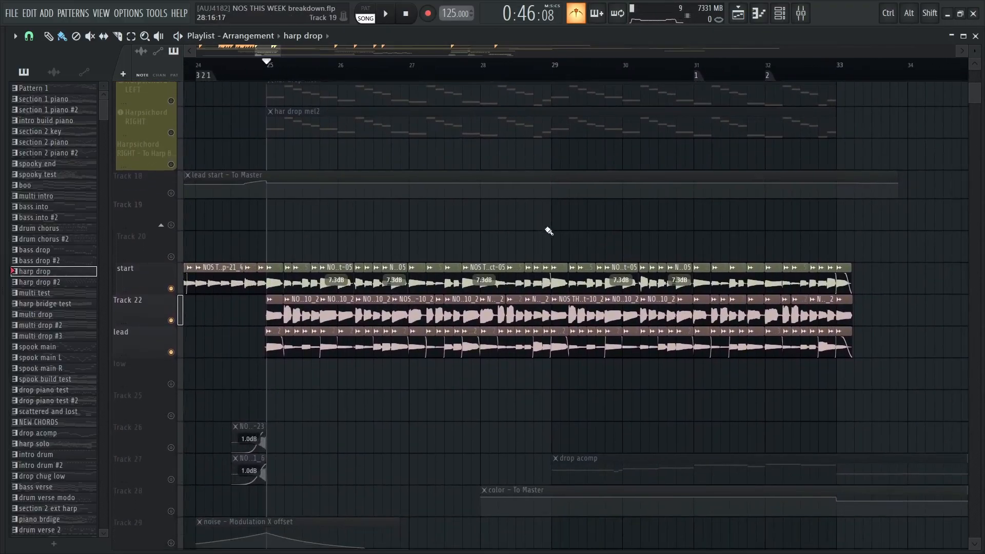
pyautogui.moveTo(549, 231); pyautogui.dragTo(512, 332)
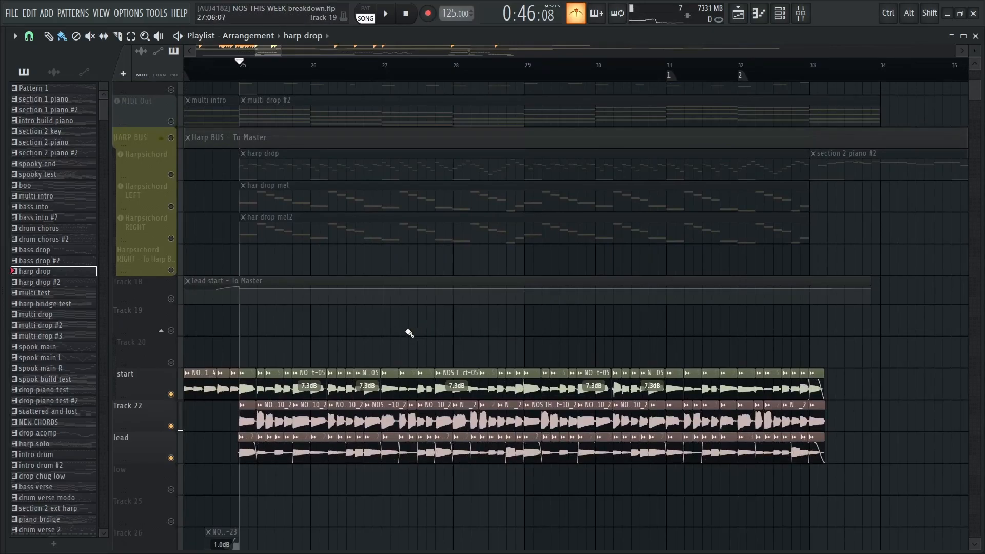
pyautogui.moveTo(339, 257); pyautogui.dragTo(323, 275)
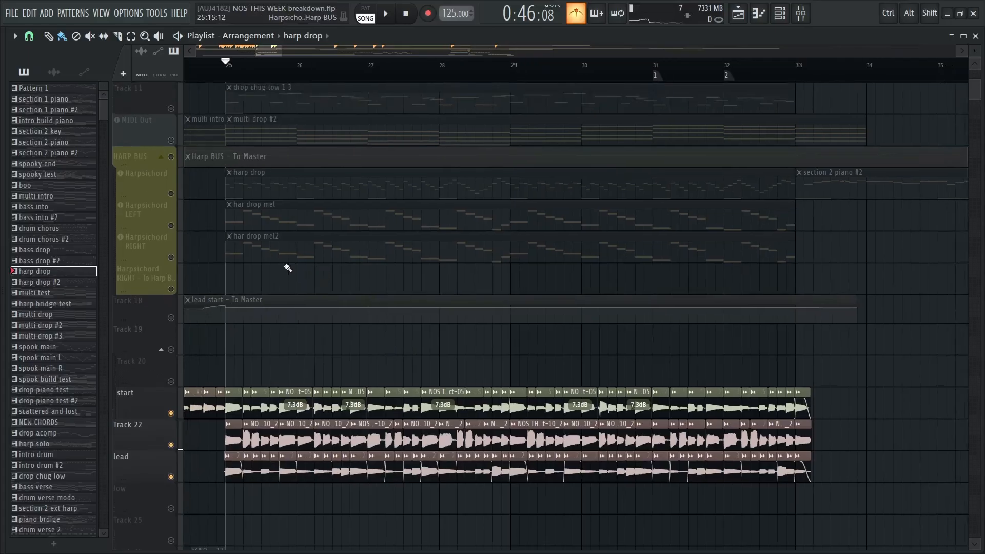
pyautogui.click(171, 141)
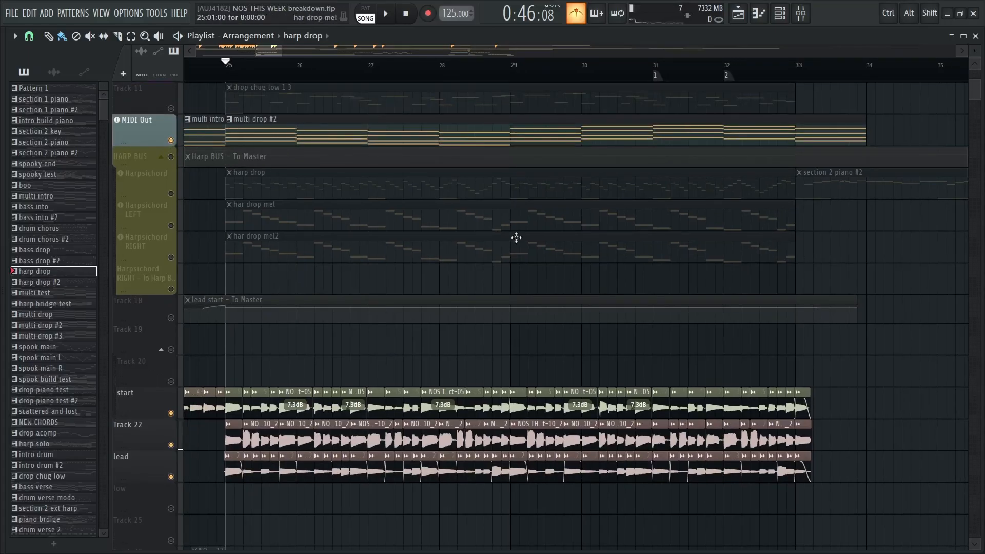
# Open the multi drop #2 pattern in the piano roll, examine its chord notes and return to the playlist
pyautogui.moveTo(364, 359); pyautogui.dragTo(383, 332)
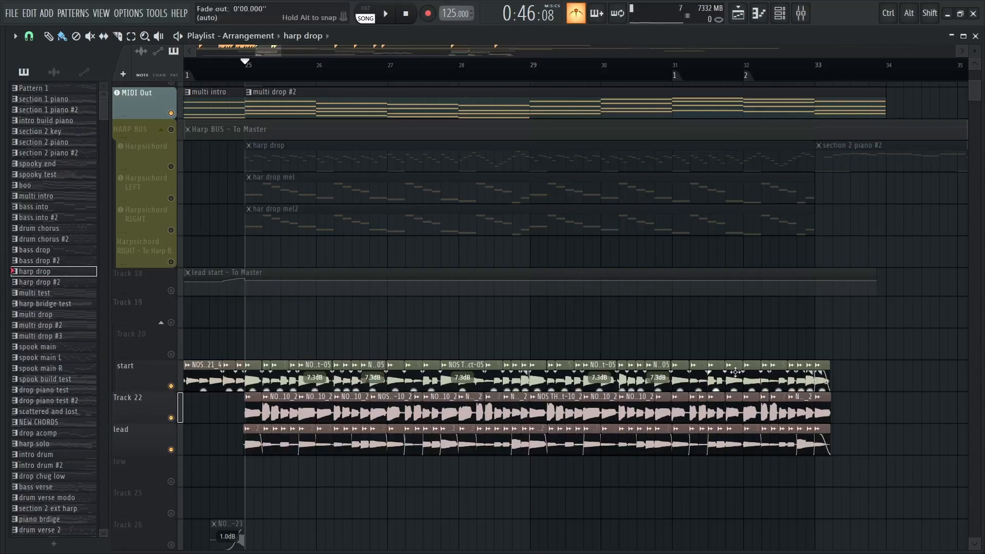
pyautogui.doubleClick(267, 108)
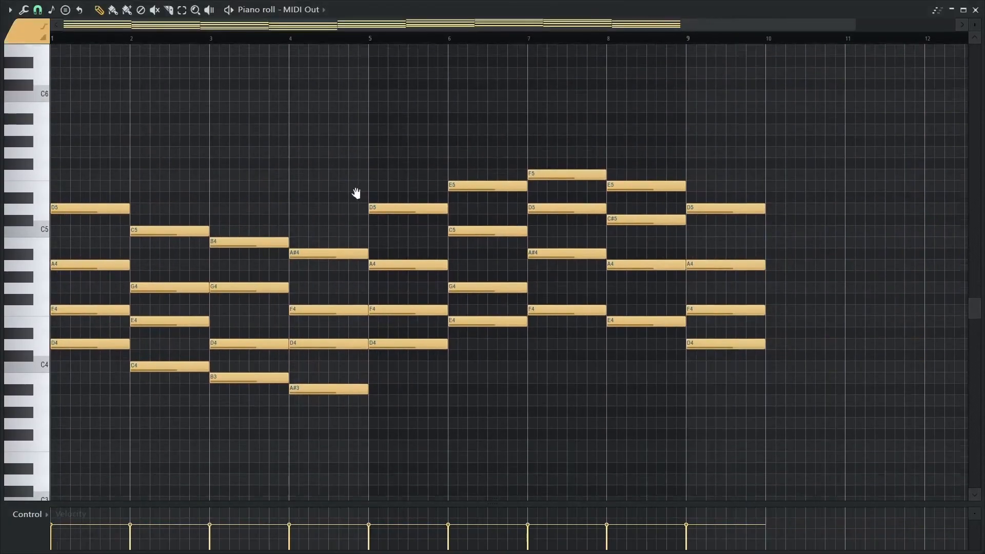
pyautogui.scroll(-1, 293, 182)
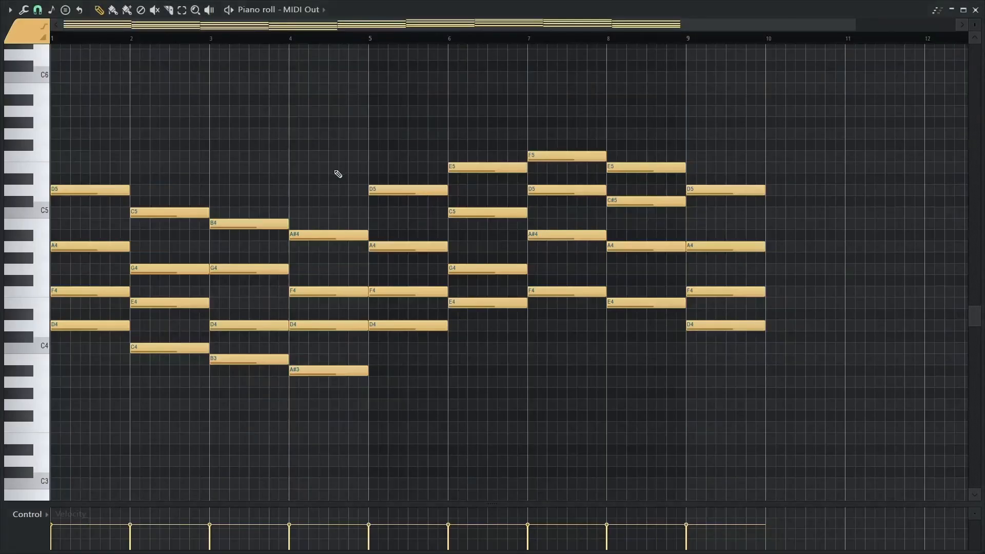
pyautogui.press('Escape')
pyautogui.moveTo(321, 185); pyautogui.dragTo(300, 201)
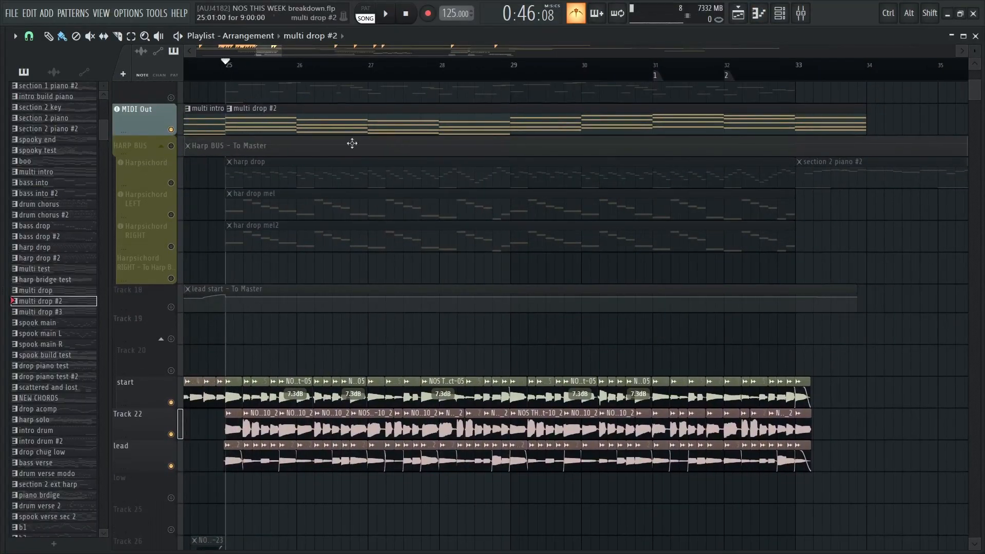
# Play MIDI Out, start, Track 22 and lead together from bar 25 into bar 32, and reactivate all other tracks
pyautogui.press('space')
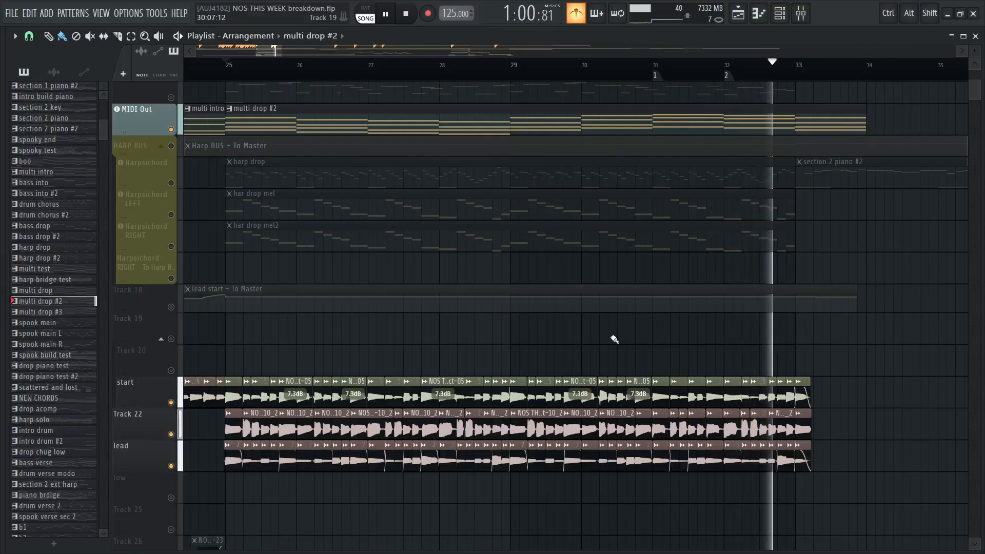
pyautogui.press('space')
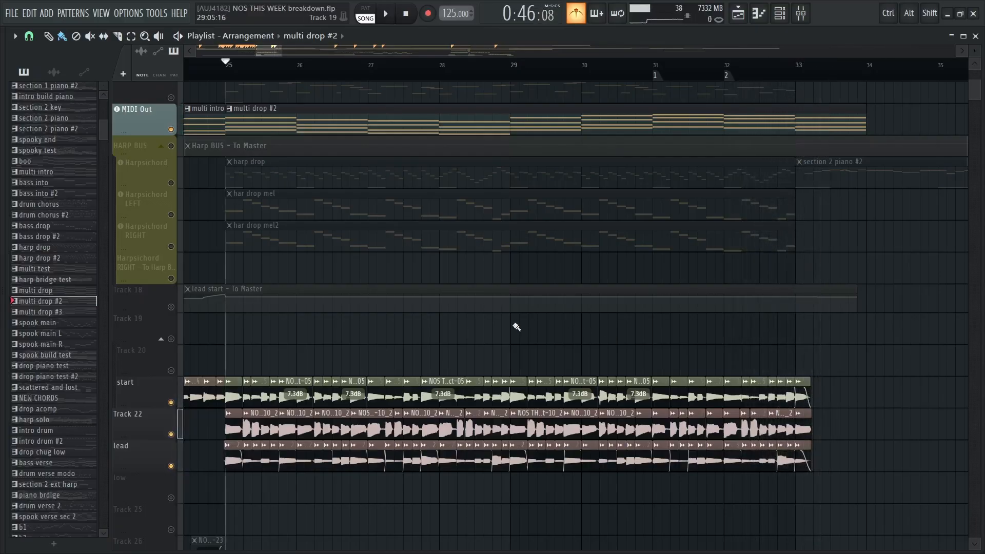
pyautogui.rightClick(172, 130)
pyautogui.rightClick(172, 130)
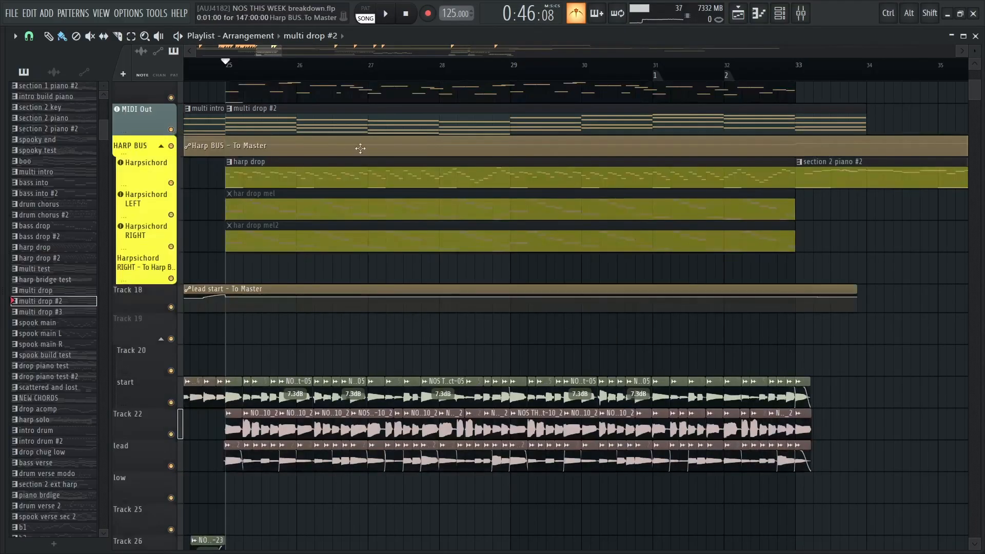
# Solo Track 27 and start playing its drop acomp pattern from bar 29
pyautogui.scroll(6, 395, 236)
pyautogui.scroll(-4, 432, 302)
pyautogui.scroll(-4, 432, 301)
pyautogui.scroll(2, 432, 300)
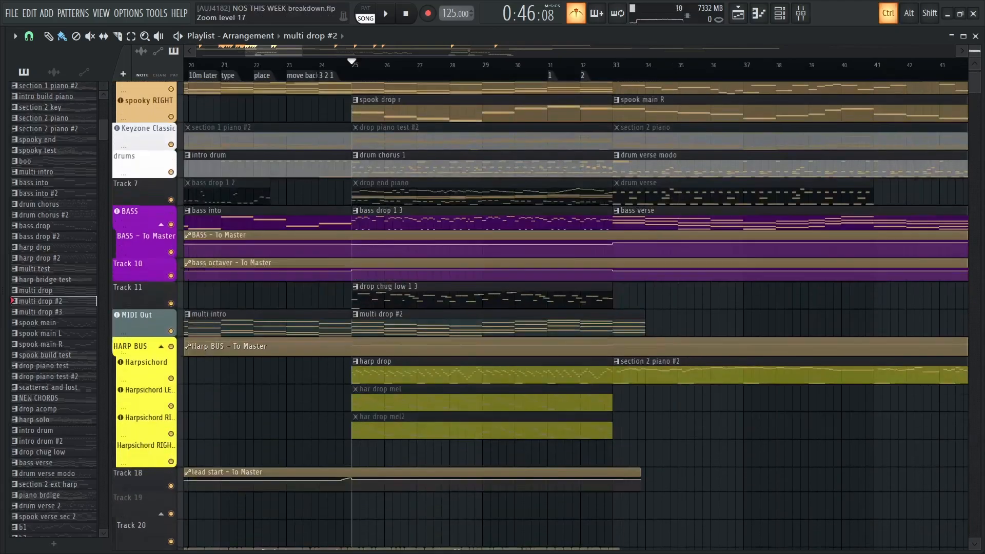
pyautogui.scroll(-14, 441, 286)
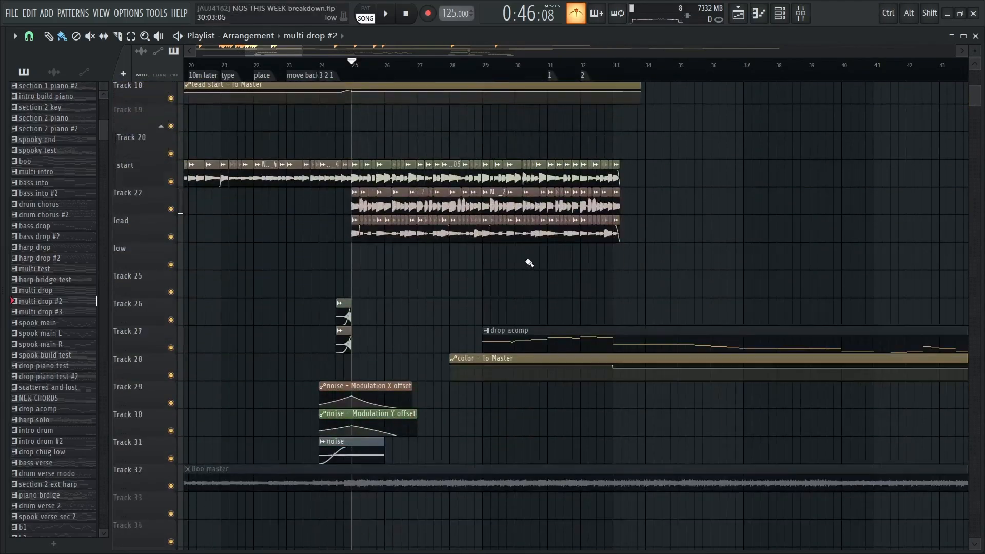
pyautogui.scroll(-1, 544, 279)
pyautogui.scroll(4, 517, 270)
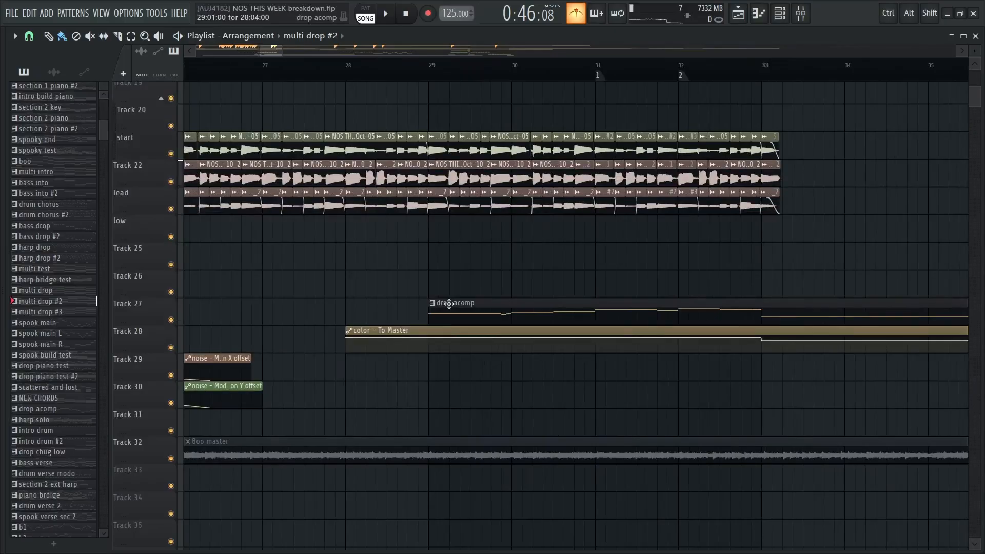
pyautogui.moveTo(463, 225); pyautogui.dragTo(406, 237)
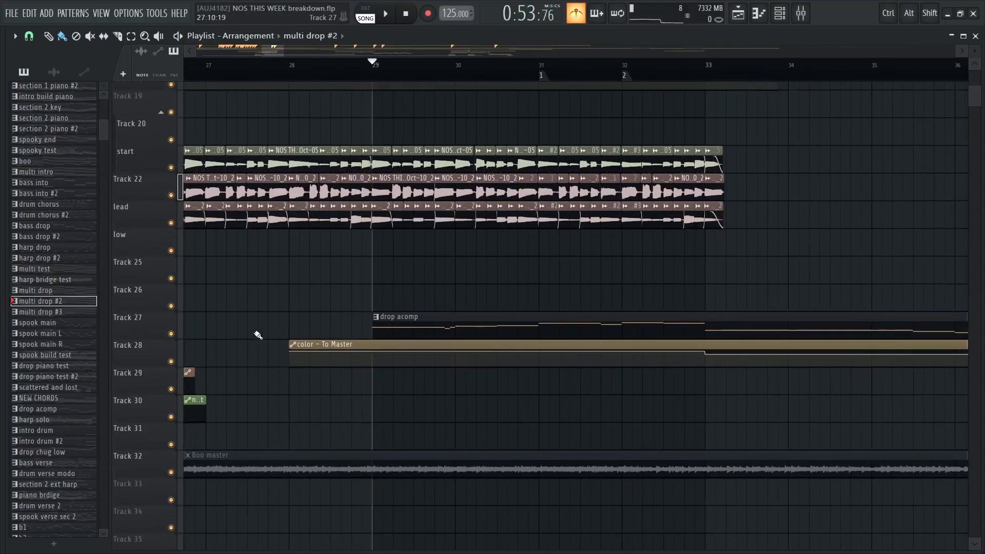
pyautogui.rightClick(172, 334)
pyautogui.press('space')
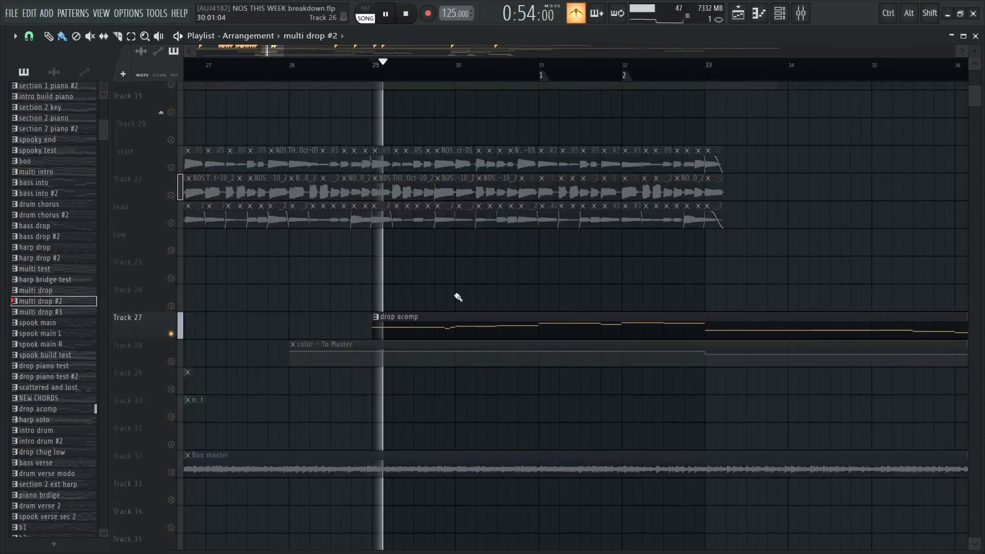
# Unmute Track 28 with its color automation and play it together with drop acomp into bar 32
pyautogui.click(172, 362)
pyautogui.scroll(1, 471, 286)
pyautogui.scroll(-3, 471, 289)
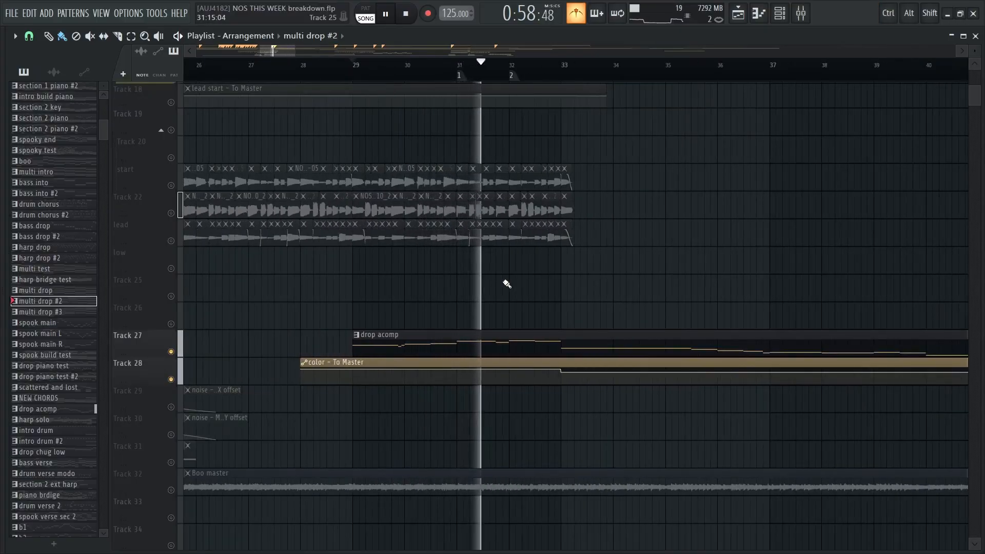
pyautogui.scroll(2, 669, 286)
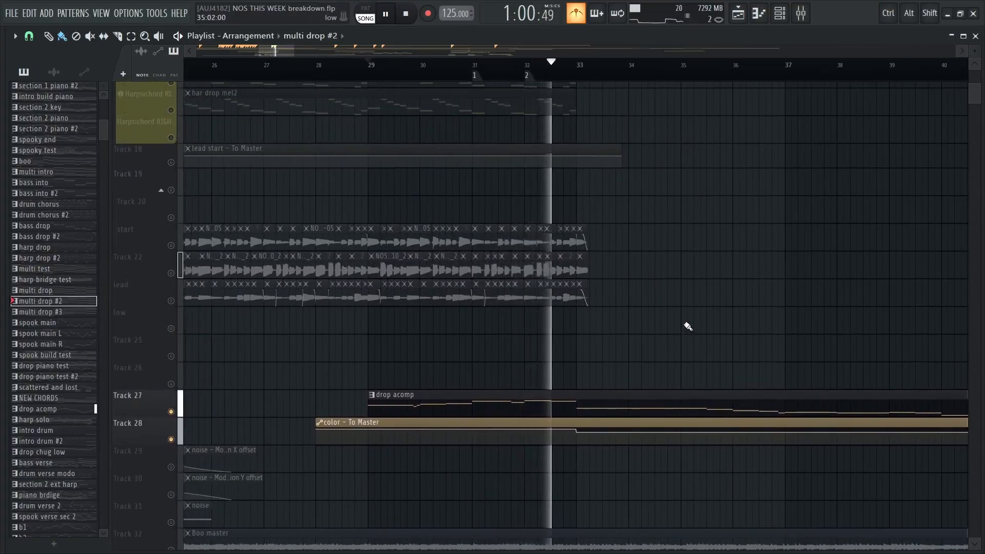
pyautogui.press('space')
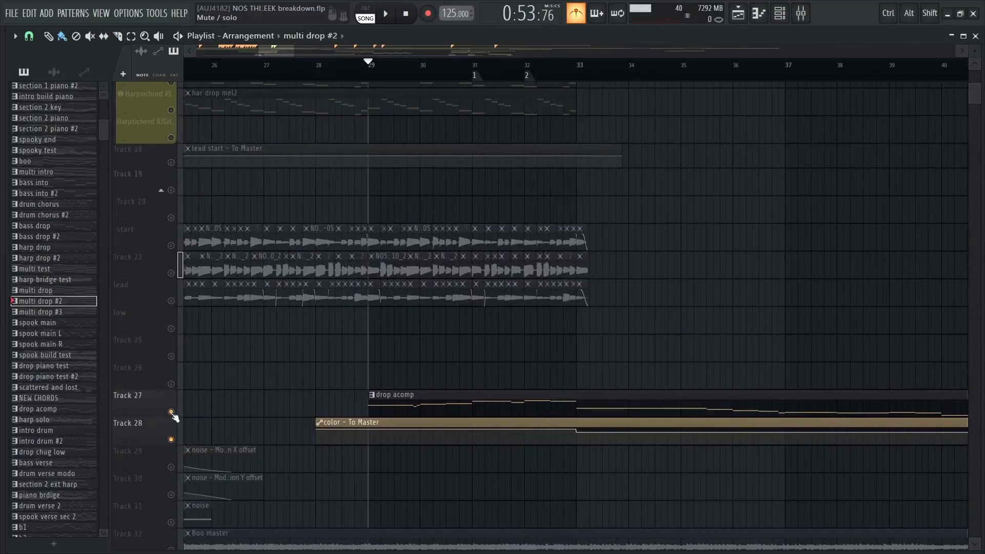
# Reactivate all tracks and play the full mix from bar 29 into bar 33
pyautogui.rightClick(172, 412)
pyautogui.scroll(3, 352, 224)
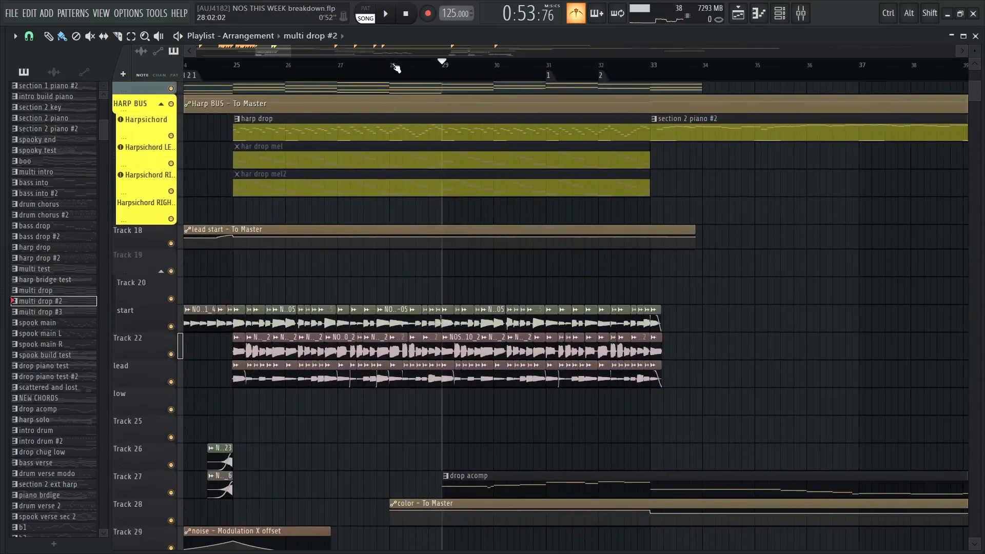
pyautogui.press('space')
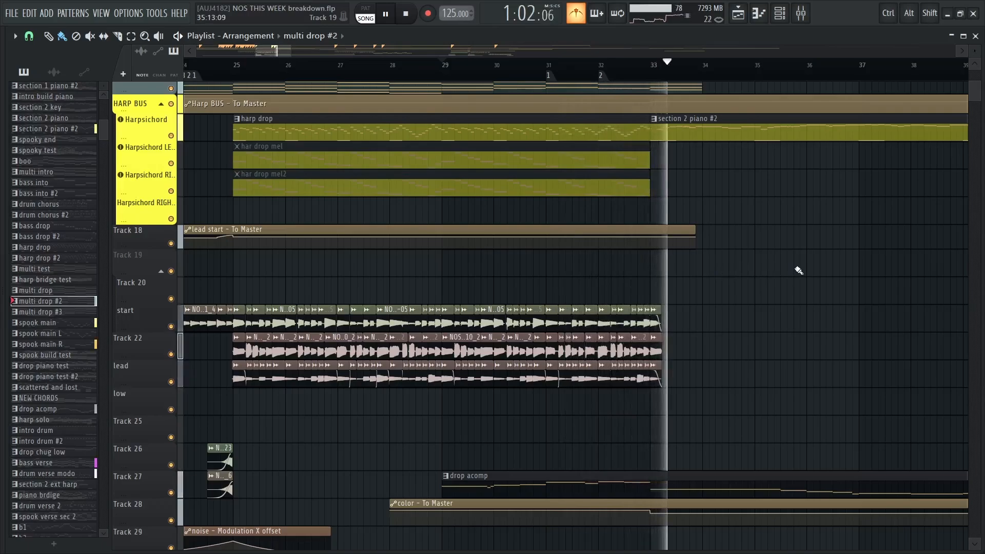
pyautogui.scroll(3, 660, 385)
pyautogui.press('space')
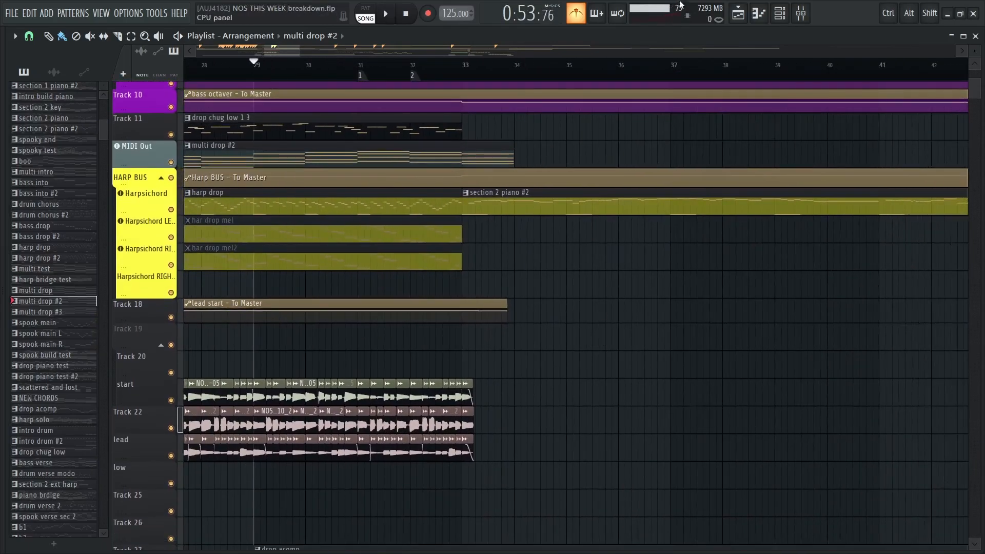
# Examine how drop acomp and the color automation continue past bar 33, and return the playhead to bar 25
pyautogui.scroll(-4, 550, 272)
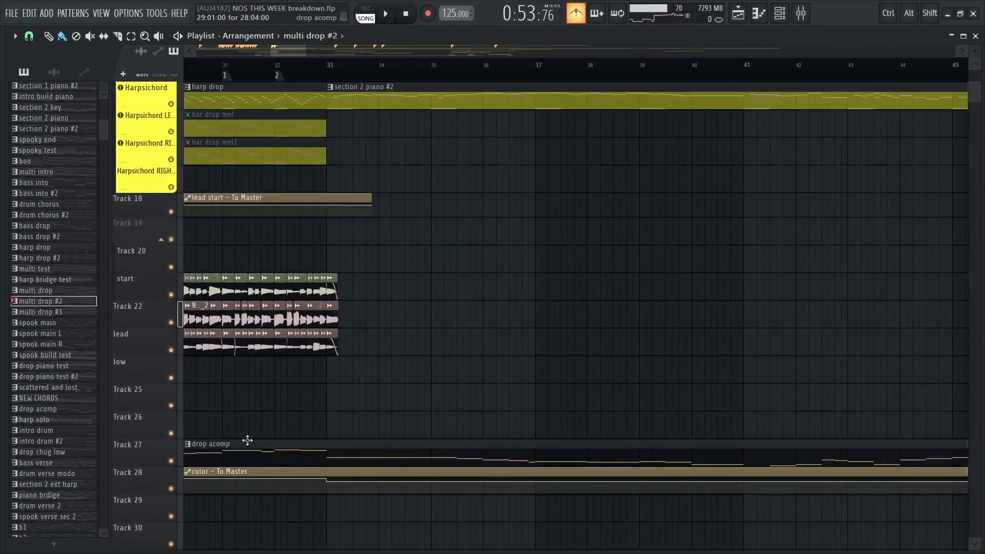
pyautogui.scroll(-1, 247, 440)
pyautogui.moveTo(220, 449); pyautogui.dragTo(229, 426)
pyautogui.moveTo(650, 425); pyautogui.dragTo(477, 406)
pyautogui.scroll(-2, 477, 406)
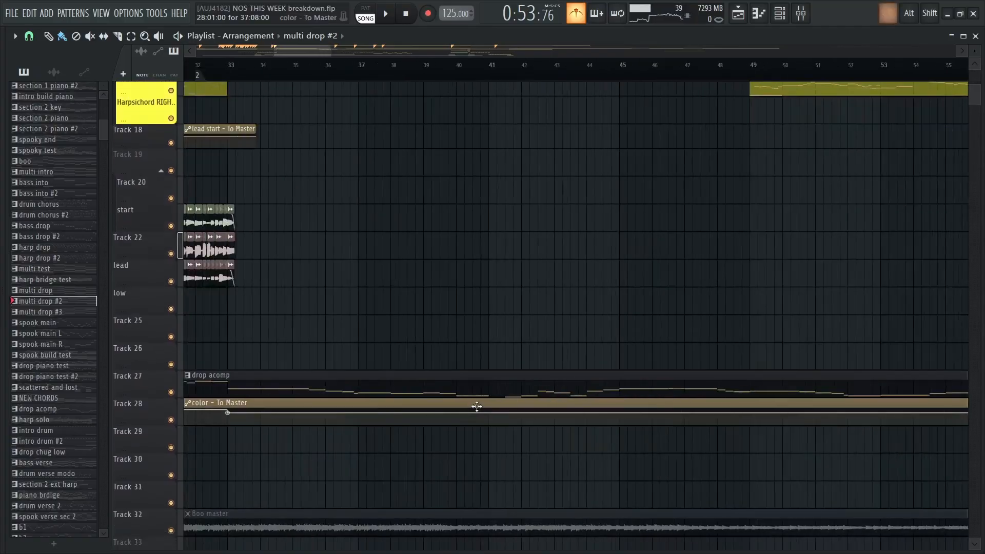
pyautogui.scroll(-1, 477, 406)
pyautogui.moveTo(540, 251); pyautogui.dragTo(717, 456)
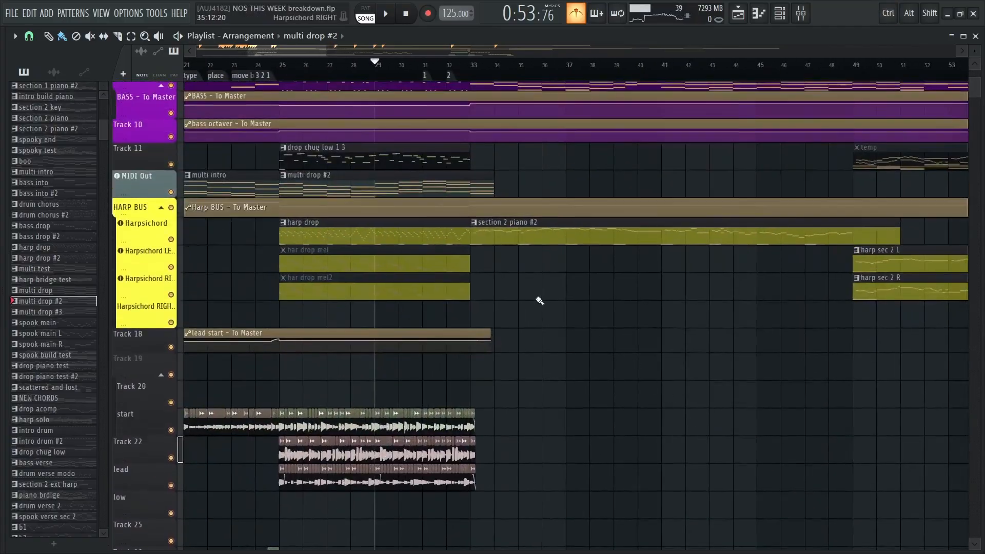
pyautogui.moveTo(539, 299); pyautogui.dragTo(653, 507)
pyautogui.moveTo(643, 385); pyautogui.dragTo(583, 411)
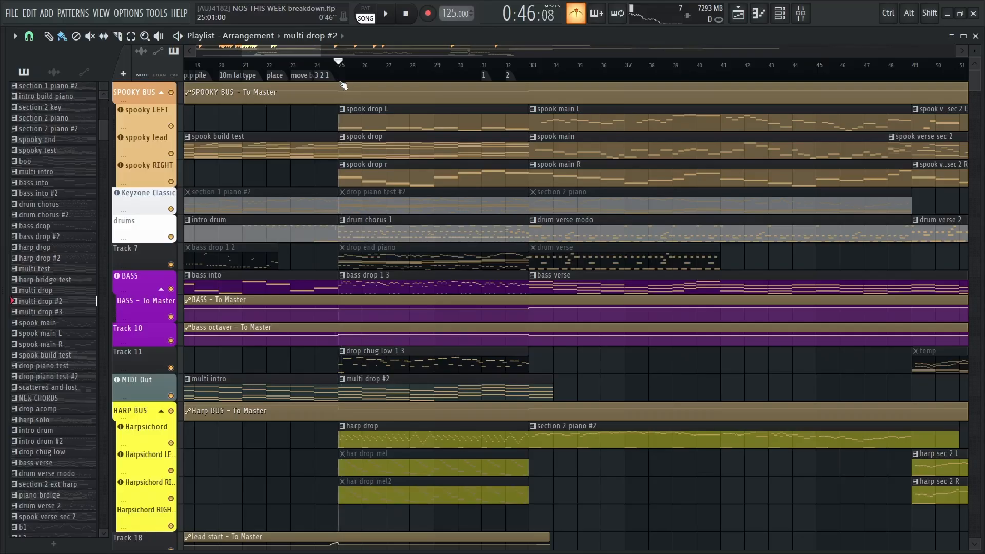
# Solo spooky LEFT and unmute spooky lead, spooky RIGHT and the Harpsichord track alongside it
pyautogui.rightClick(177, 126)
pyautogui.click(176, 154)
pyautogui.click(176, 183)
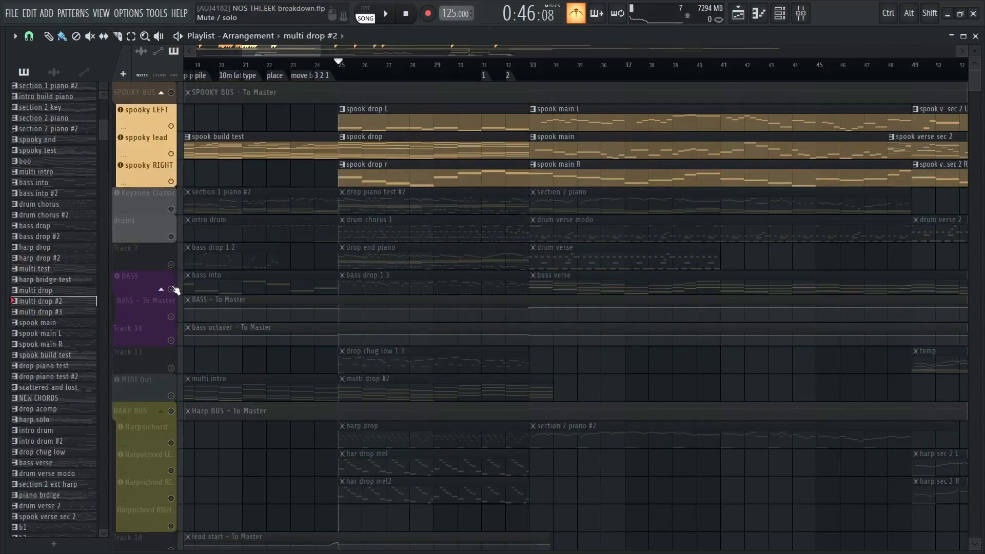
pyautogui.scroll(-5, 267, 324)
pyautogui.click(177, 307)
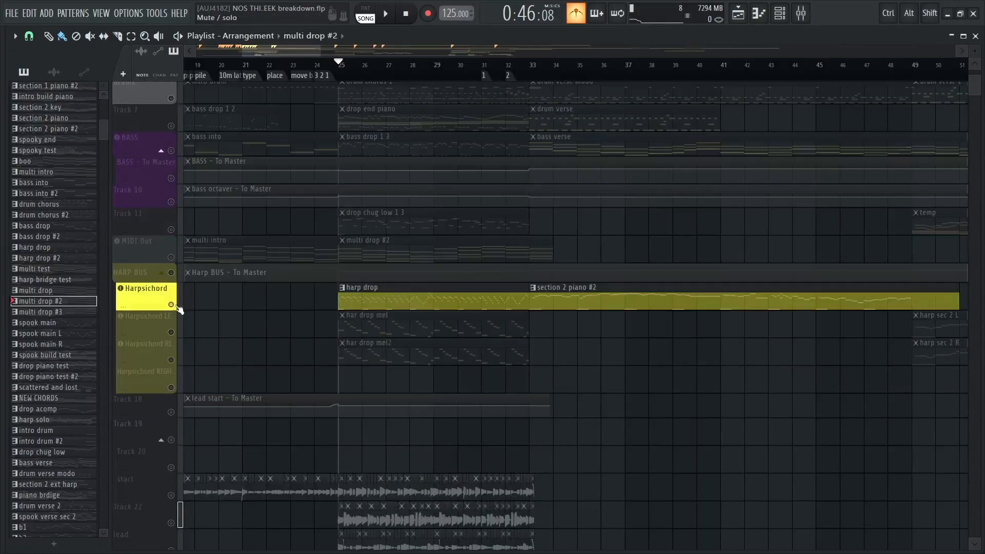
# Unmute start, Track 22, lead and MIDI Out as well, and briefly play the combined melodic layers from bar 25
pyautogui.scroll(-5, 270, 330)
pyautogui.click(171, 357)
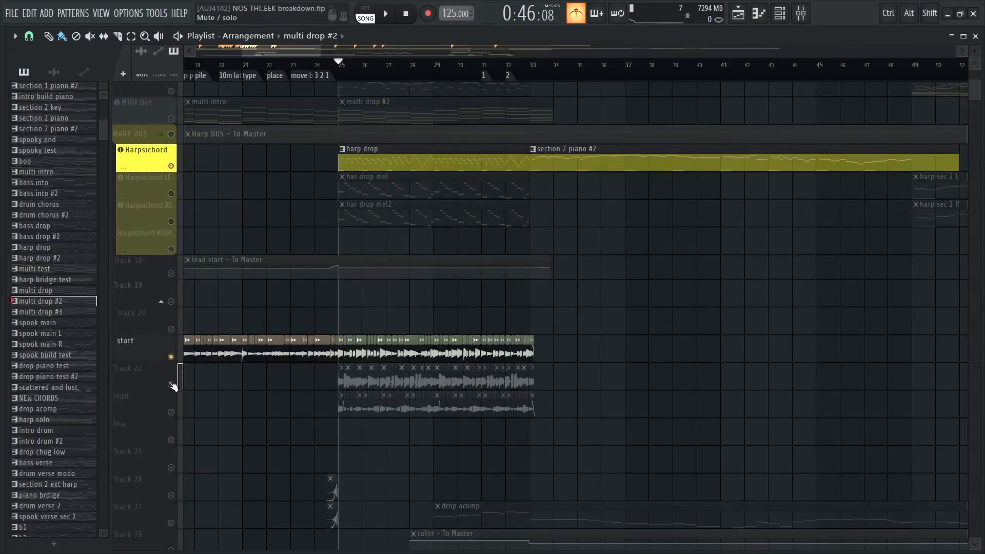
pyautogui.click(171, 384)
pyautogui.click(171, 412)
pyautogui.scroll(4, 241, 299)
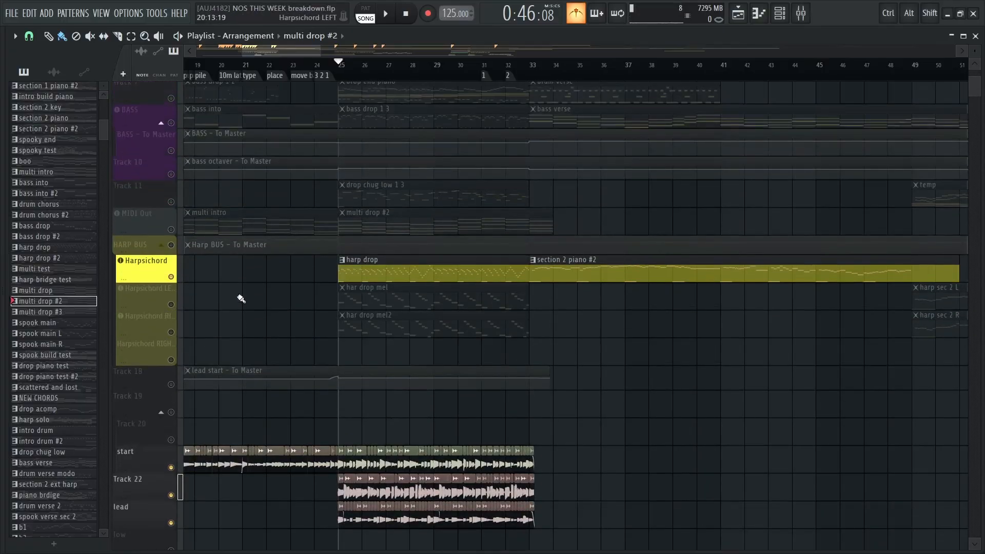
pyautogui.click(171, 229)
pyautogui.scroll(3, 249, 216)
pyautogui.press('space')
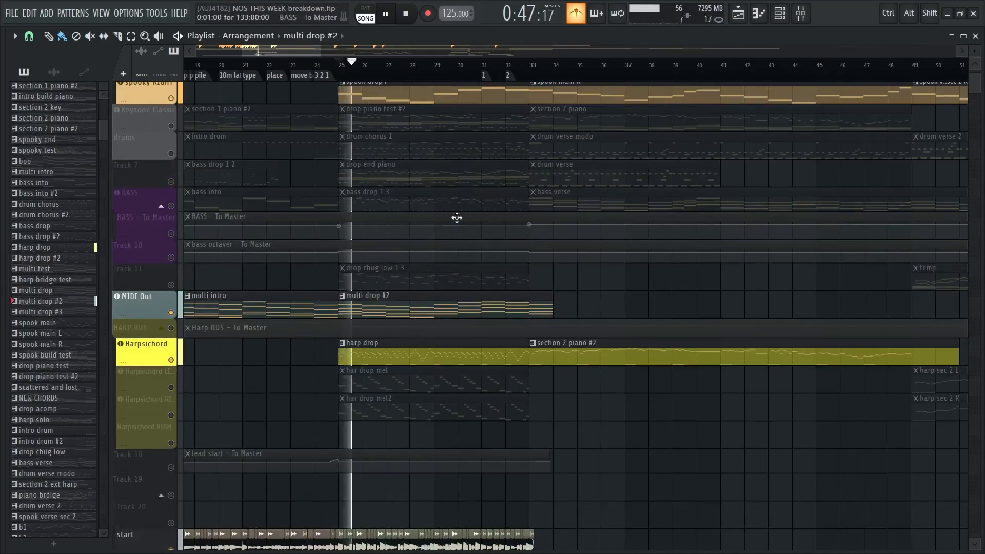
pyautogui.press('space')
# Unmute HARP BUS, Track 18 and SPOOKY BUS, and play the melodic layers from bar 25 into bar 32
pyautogui.click(171, 328)
pyautogui.scroll(-1, 200, 383)
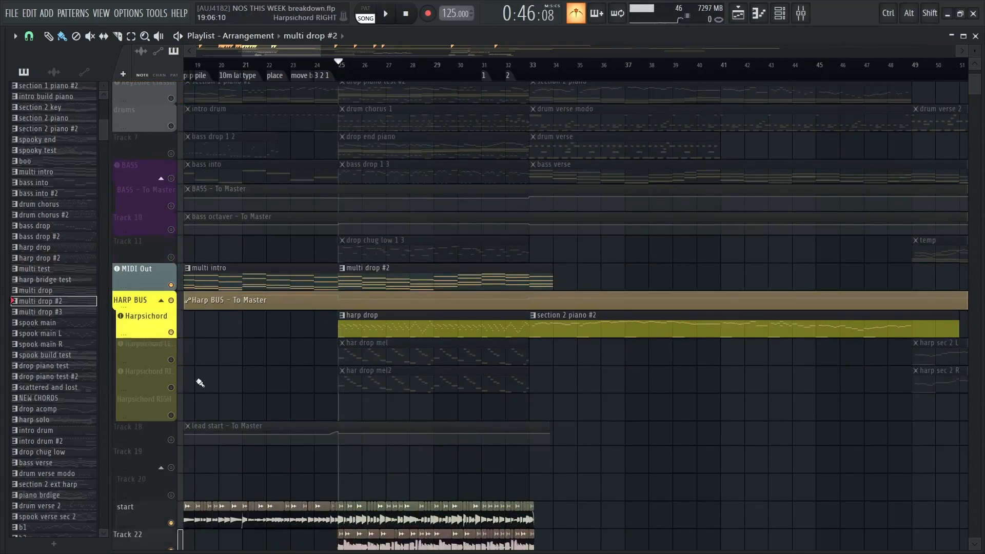
pyautogui.click(171, 441)
pyautogui.scroll(4, 333, 261)
pyautogui.click(171, 93)
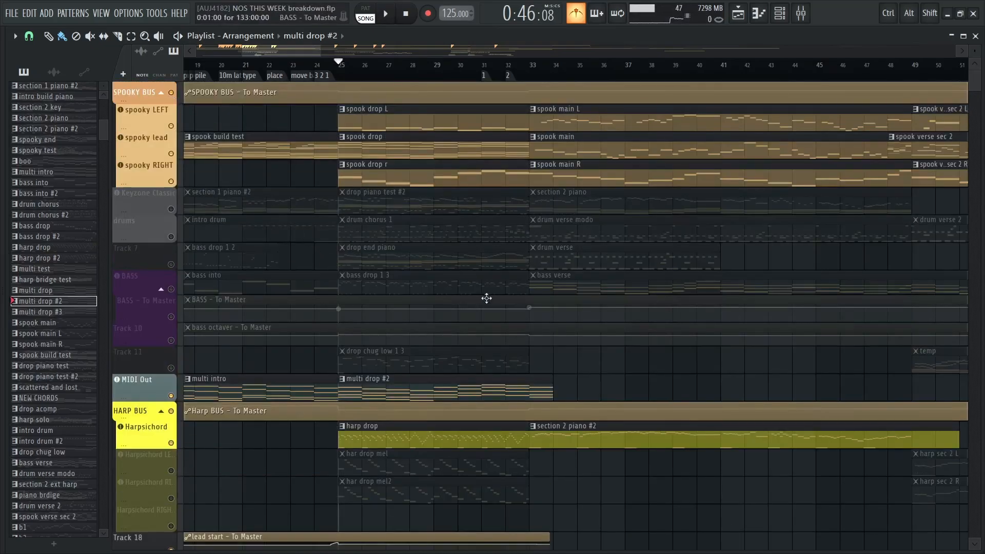
pyautogui.press('space')
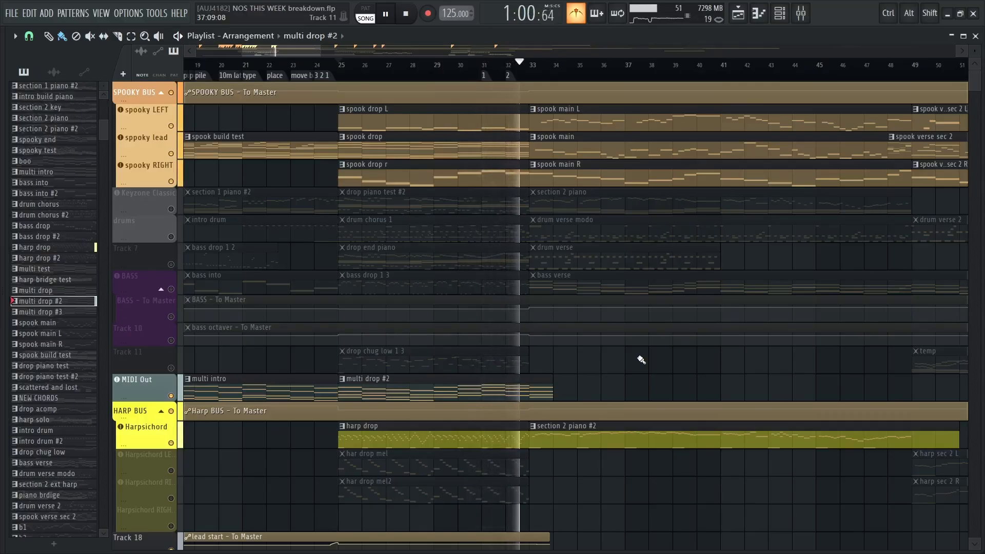
pyautogui.press('space')
# Reactivate all tracks and play the full mix of the next section from bar 33
pyautogui.hscroll(5, 247, 169)
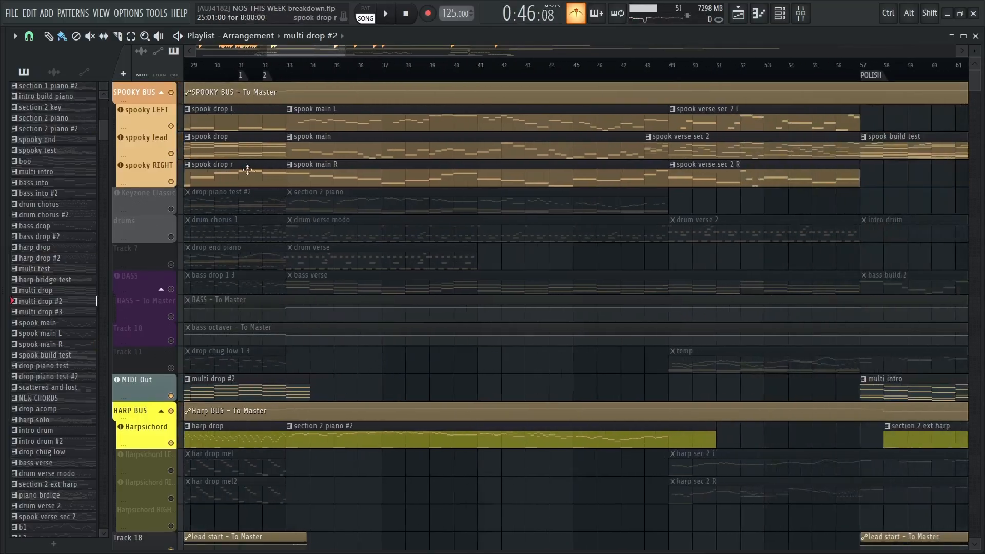
pyautogui.keyDown('ctrl'); pyautogui.click(175, 132); pyautogui.keyUp('ctrl')
pyautogui.moveTo(440, 188); pyautogui.dragTo(451, 221)
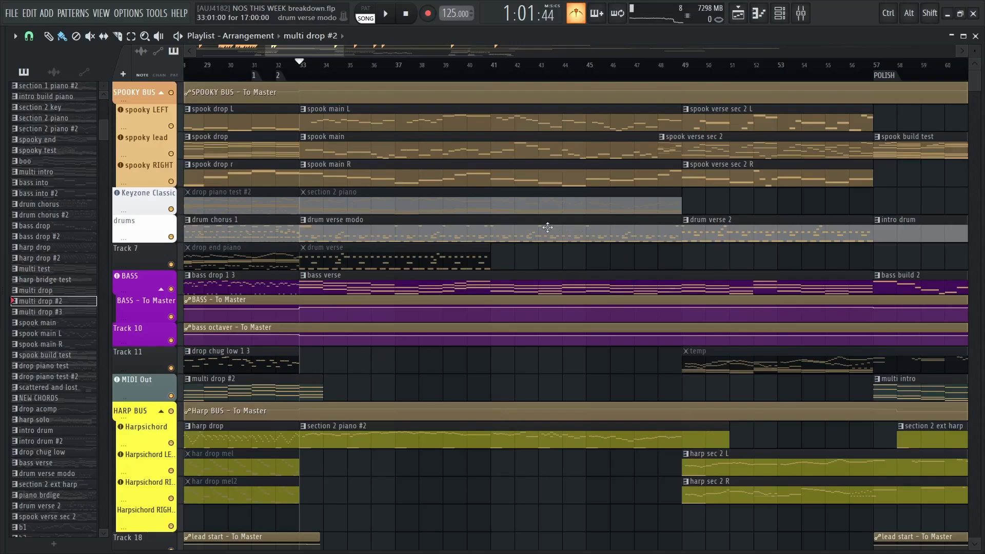
pyautogui.press('space')
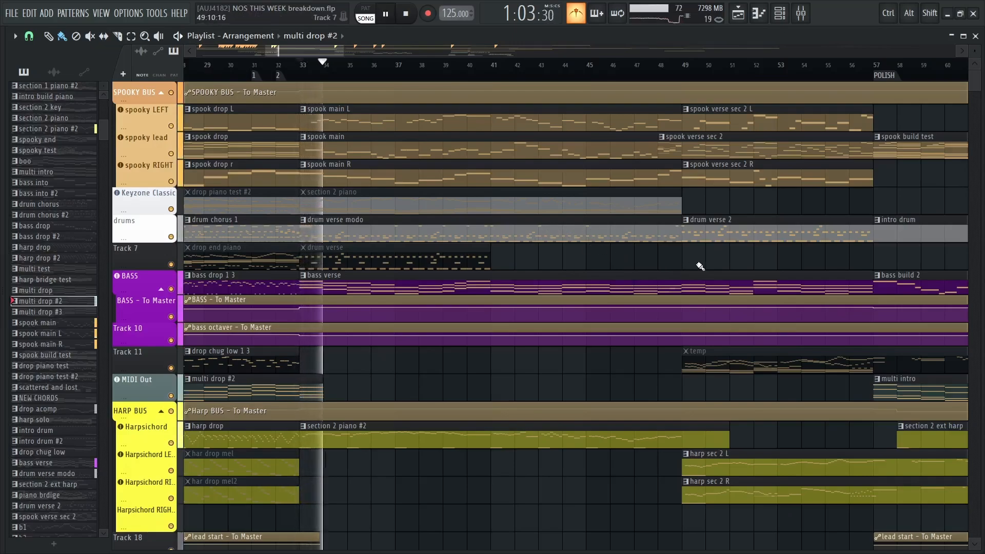
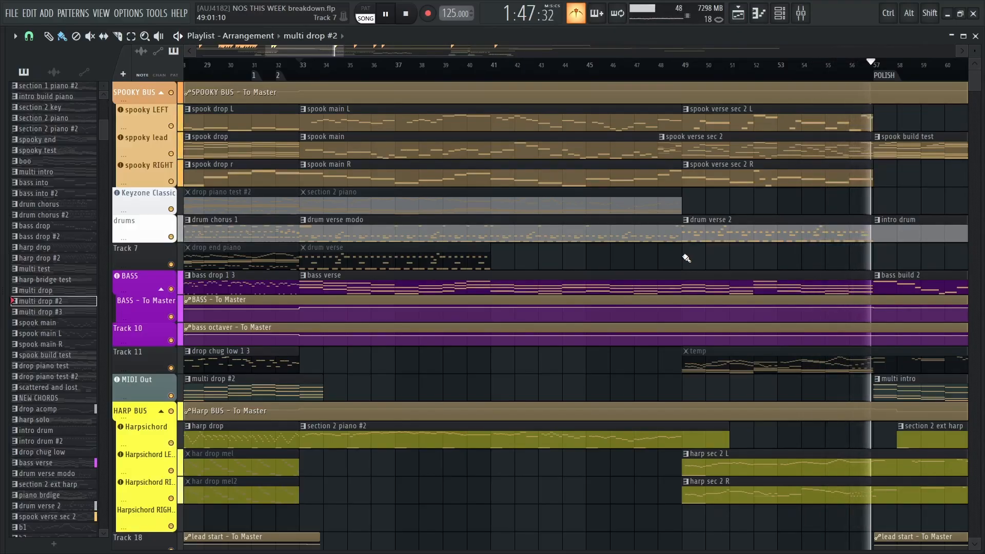
# Stop playback and examine the spooky, drum, bass and harpsichord clips of the section between bars 33 and 57
pyautogui.press('space')
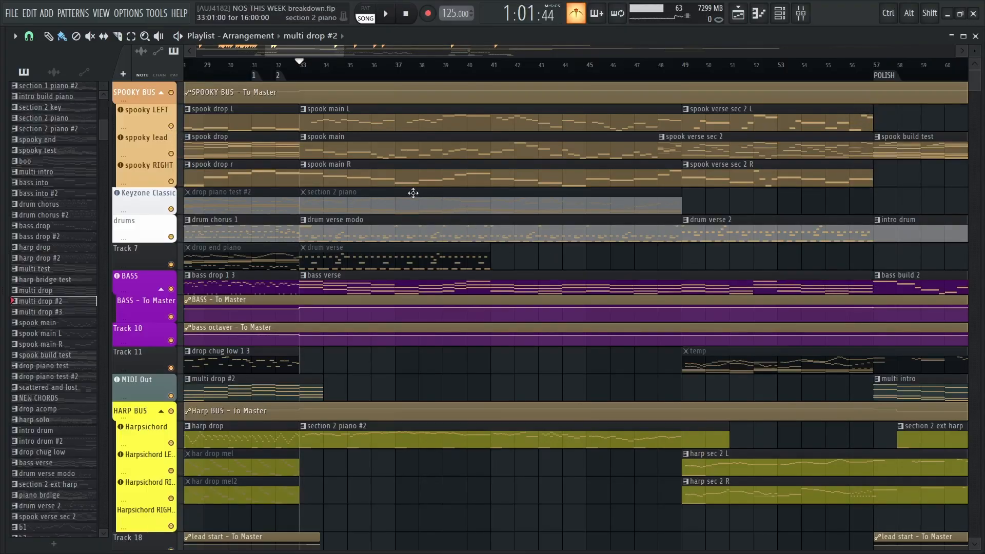
pyautogui.scroll(-8, 489, 229)
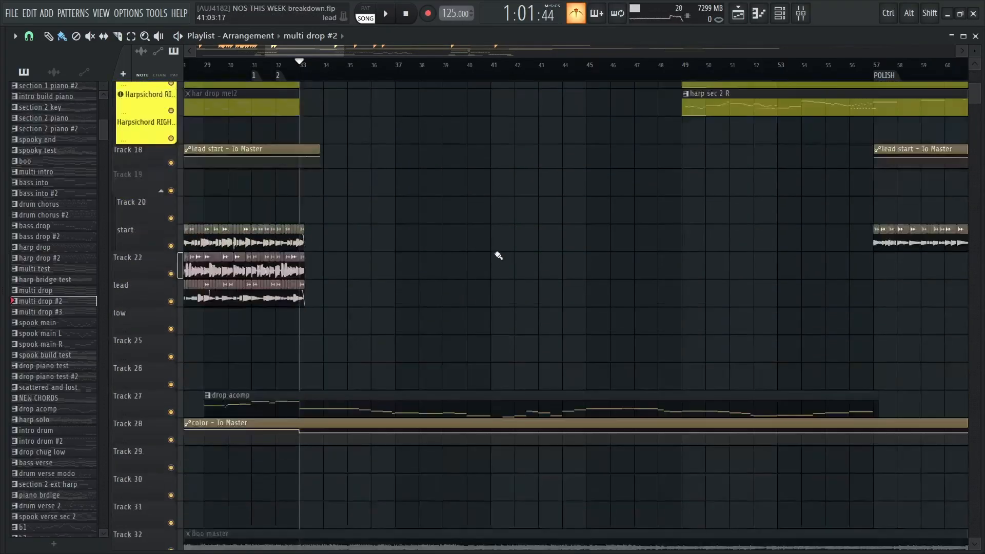
pyautogui.scroll(8, 501, 264)
pyautogui.moveTo(526, 271)
pyautogui.mouseDown()
pyautogui.moveTo(491, 235)
pyautogui.moveTo(471, 246)
pyautogui.moveTo(426, 142)
pyautogui.moveTo(442, 125)
pyautogui.mouseUp()
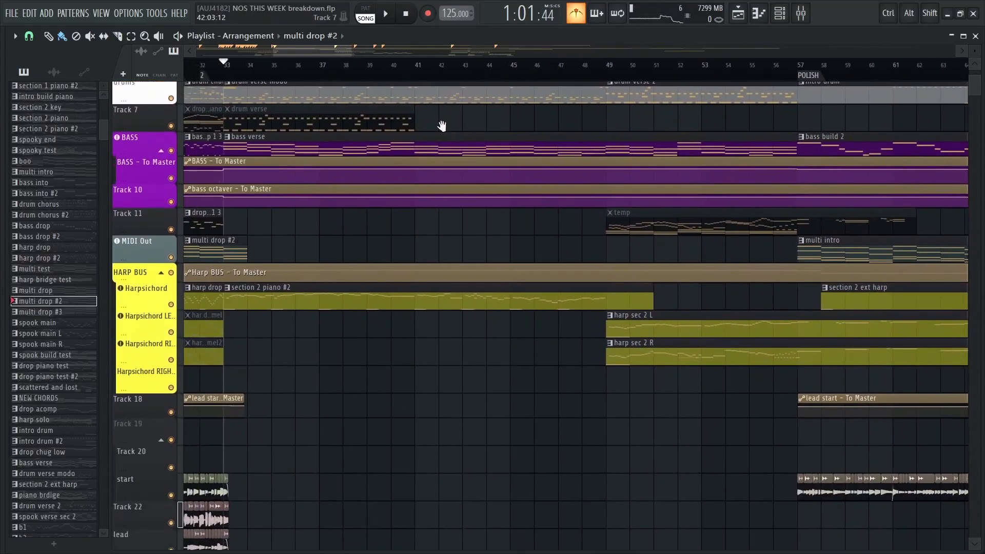
pyautogui.moveTo(386, 322); pyautogui.dragTo(388, 280)
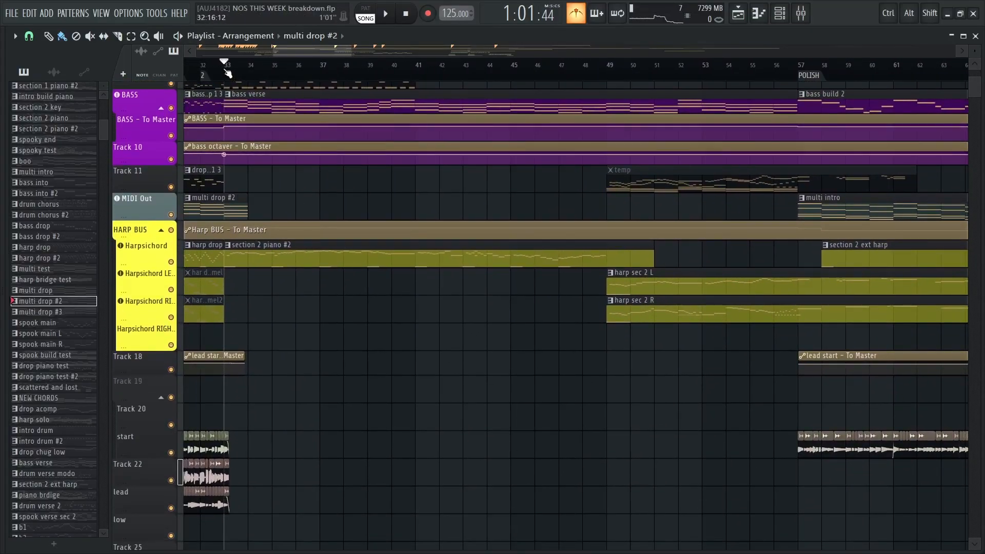
pyautogui.scroll(6, 407, 220)
pyautogui.moveTo(303, 164); pyautogui.dragTo(431, 188)
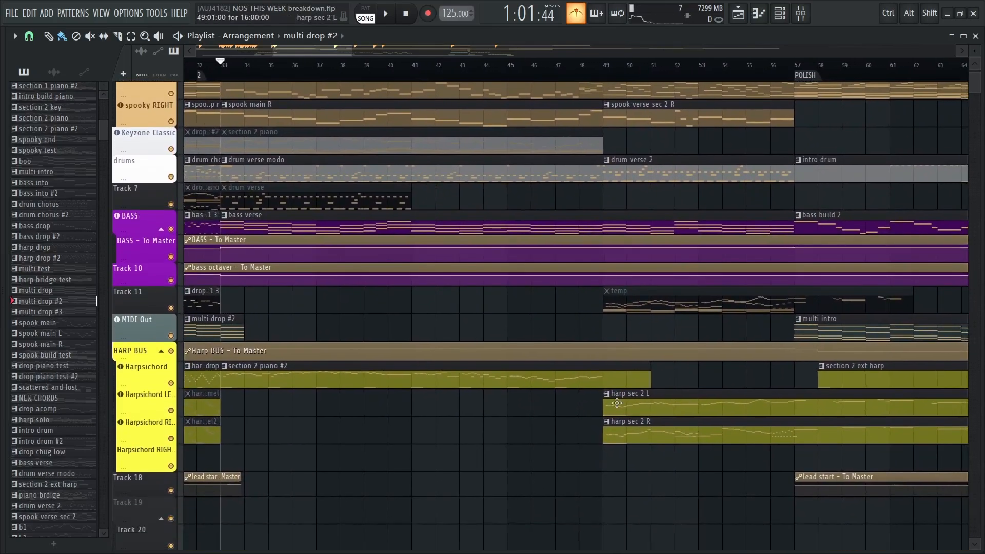
pyautogui.moveTo(631, 416); pyautogui.dragTo(548, 377)
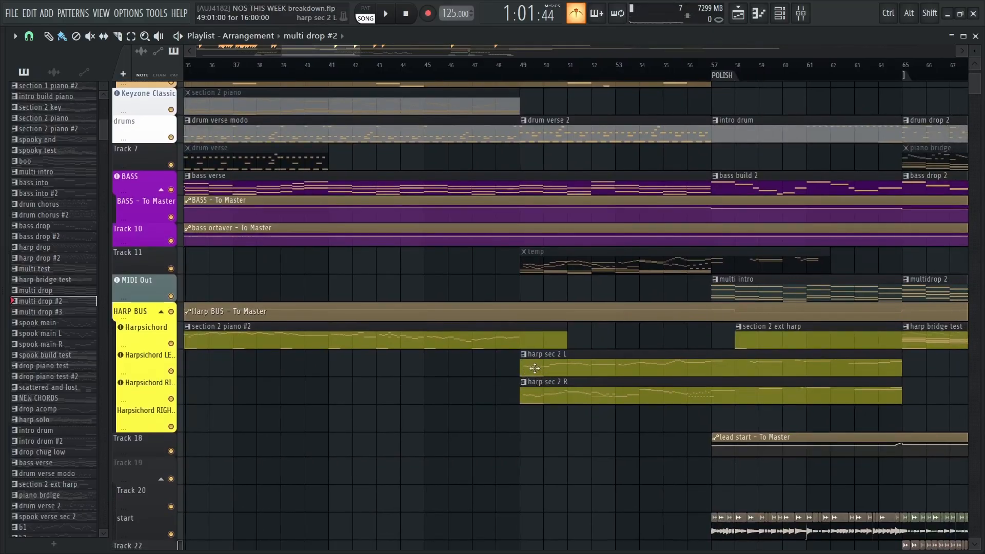
pyautogui.moveTo(433, 263); pyautogui.dragTo(590, 419)
pyautogui.moveTo(479, 268); pyautogui.dragTo(516, 279)
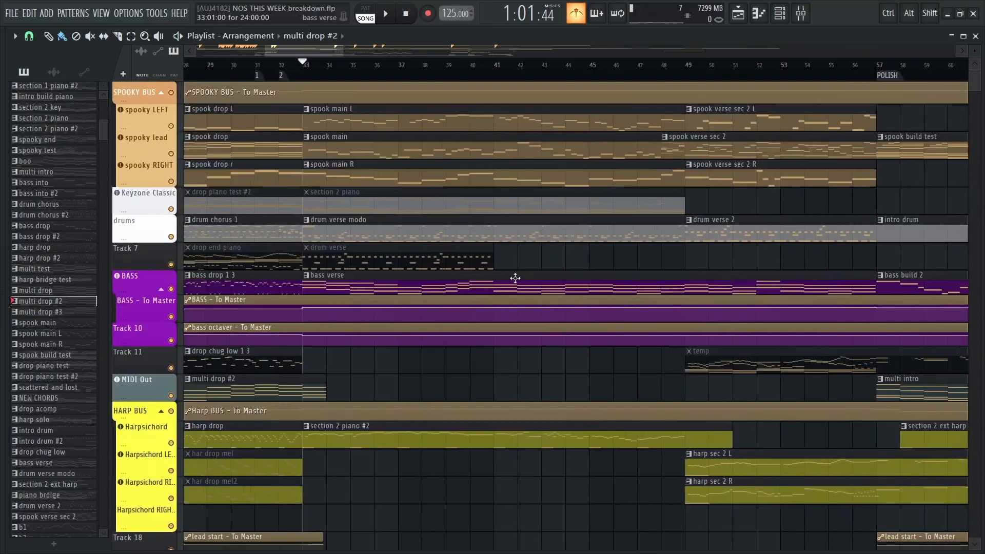
# Solo spooky LEFT with spooky lead and spooky RIGHT, play them from bar 33, and reactivate all tracks
pyautogui.keyDown('ctrl'); pyautogui.click(171, 126); pyautogui.keyUp('ctrl')
pyautogui.click(171, 153)
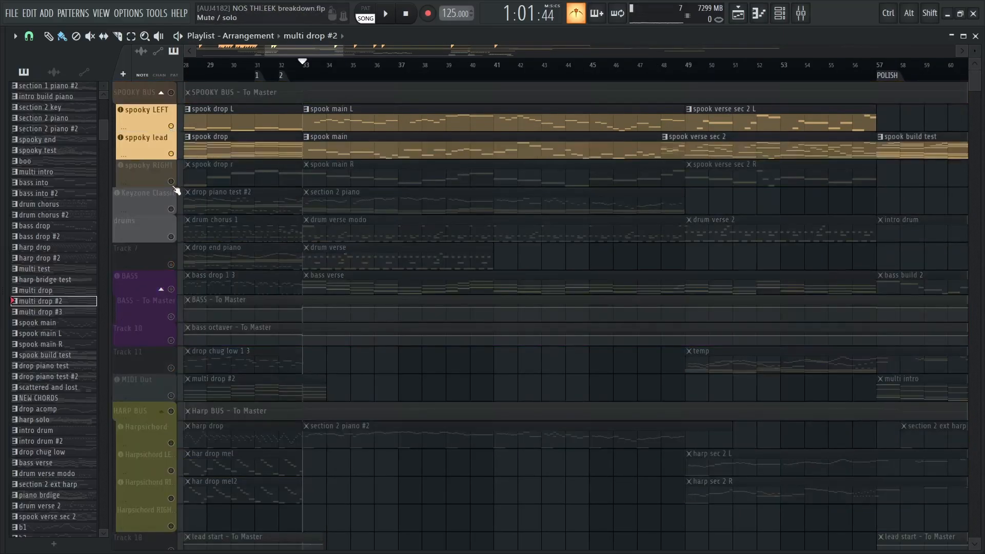
pyautogui.click(170, 181)
pyautogui.moveTo(329, 135); pyautogui.dragTo(427, 136)
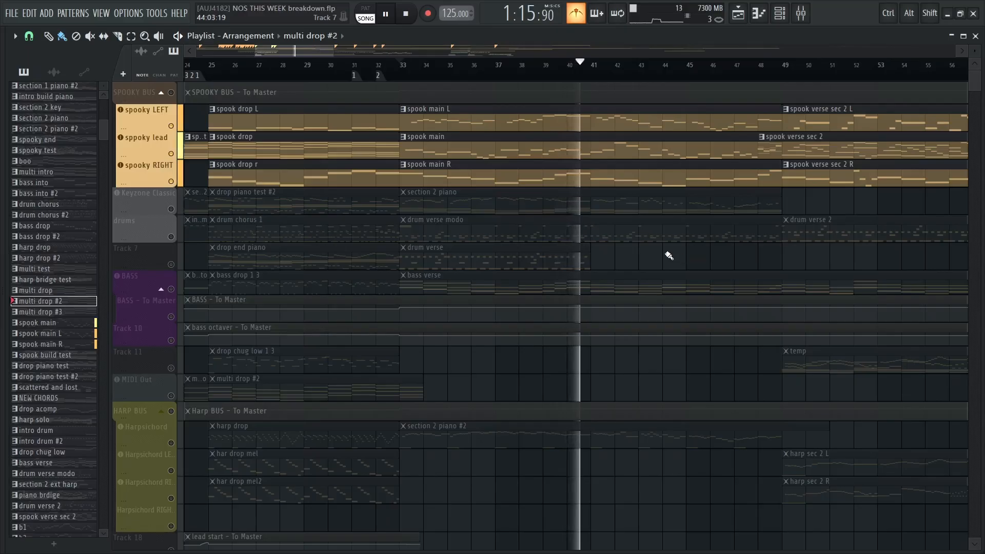
pyautogui.press('space')
pyautogui.rightClick(172, 183)
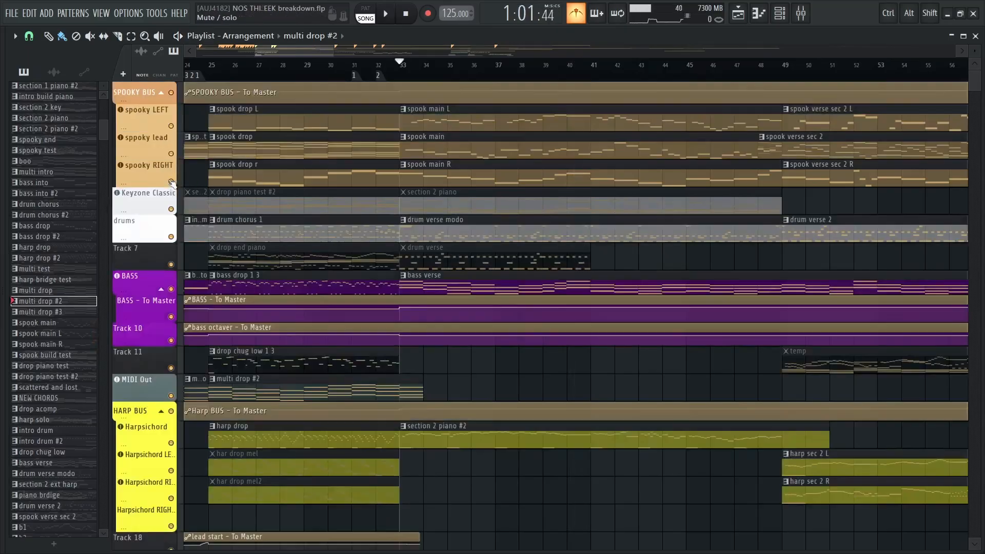
# Compare the spook main clips at bars 1 and 33, and briefly play the muted section 2 piano pattern in the piano roll
pyautogui.scroll(-5, 593, 185)
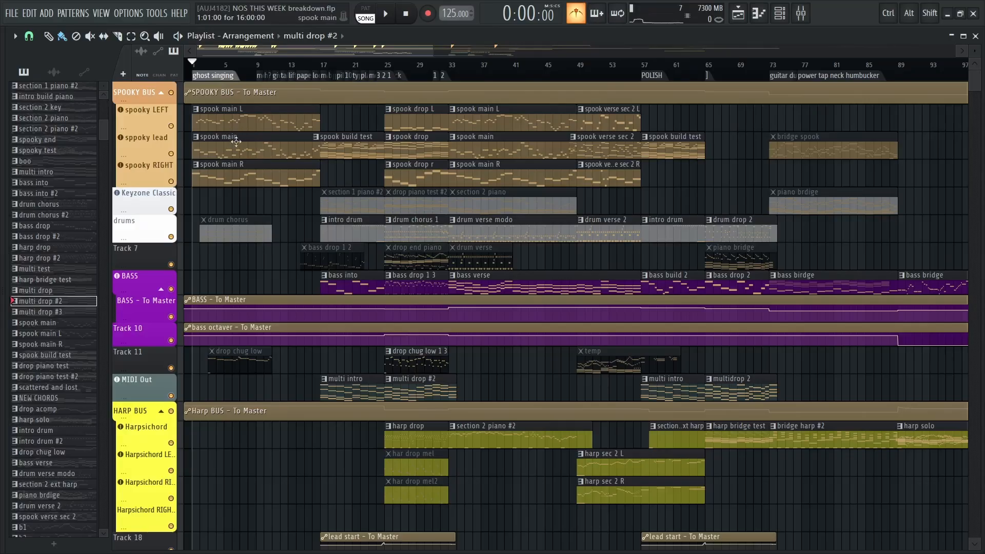
pyautogui.keyDown('ctrl'); pyautogui.scroll(5, 517, 128); pyautogui.keyUp('ctrl')
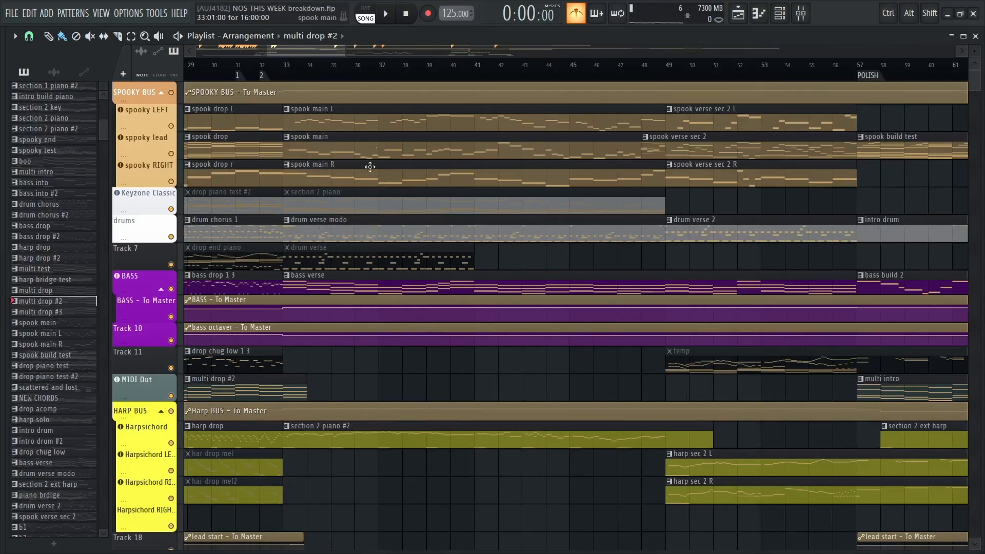
pyautogui.keyDown('ctrl'); pyautogui.scroll(-1, 382, 205); pyautogui.keyUp('ctrl')
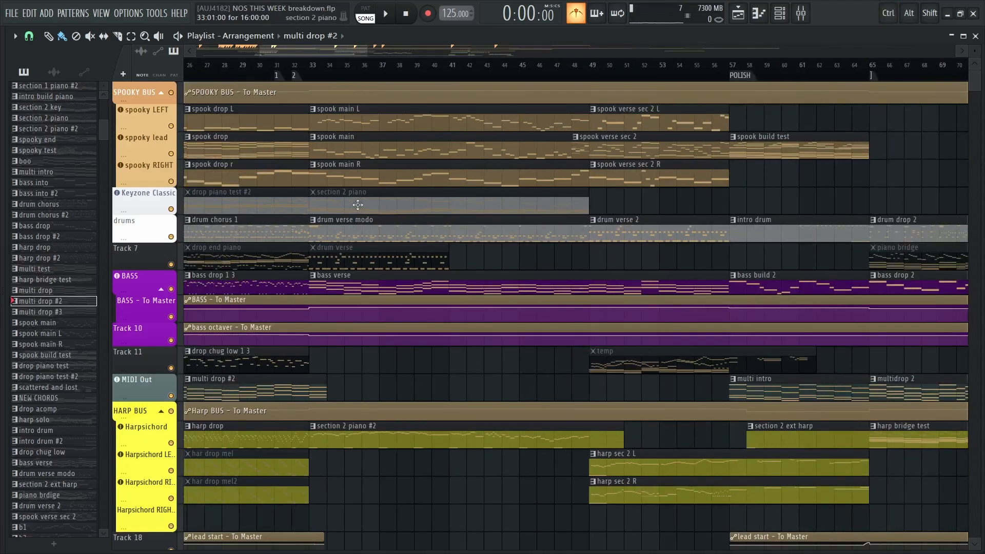
pyautogui.doubleClick(358, 211)
pyautogui.scroll(3, 335, 191)
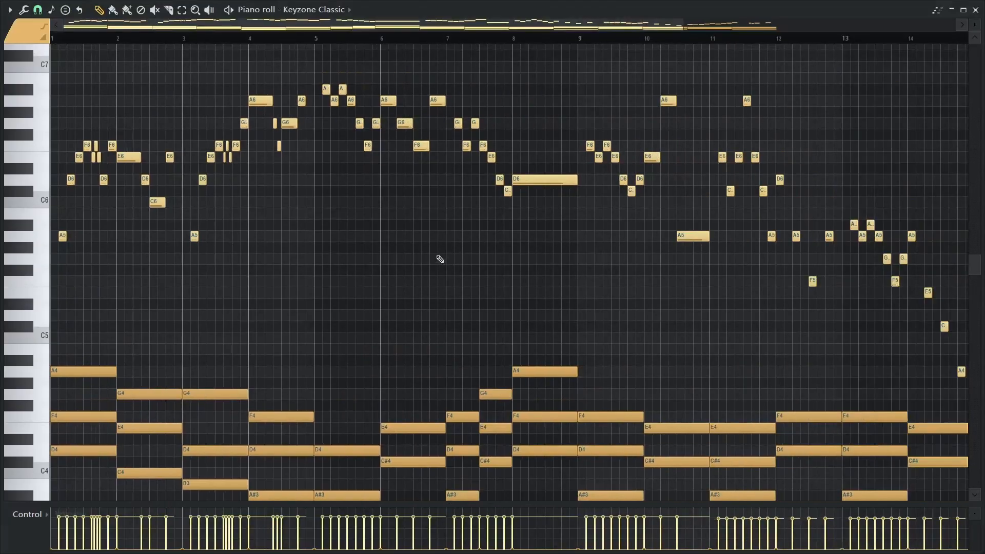
pyautogui.press('space')
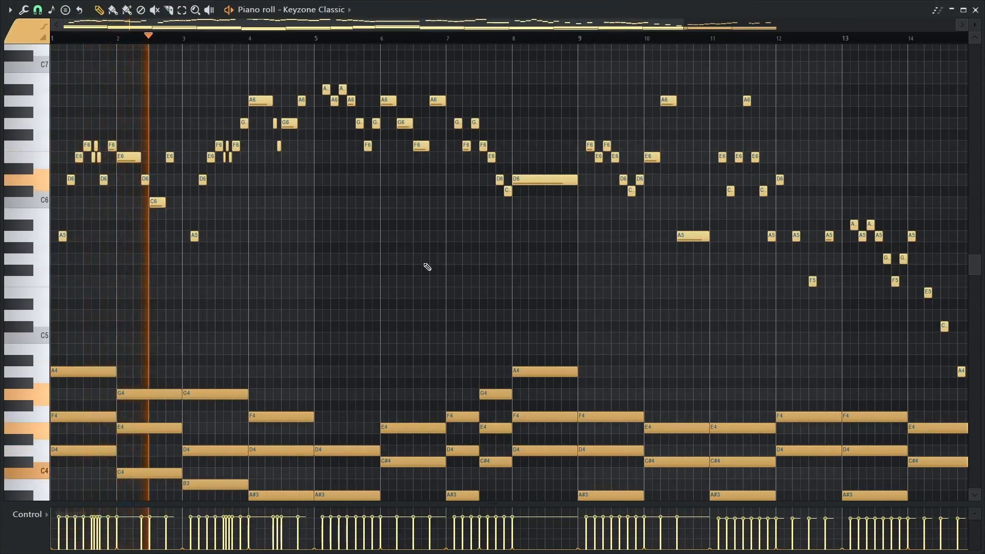
pyautogui.press('space')
# Examine the sustained chords below the melody in the section 2 piano pattern and return to the Playlist
pyautogui.moveTo(428, 267); pyautogui.dragTo(469, 125)
pyautogui.moveTo(472, 218); pyautogui.dragTo(520, 131)
pyautogui.scroll(-1, 520, 132)
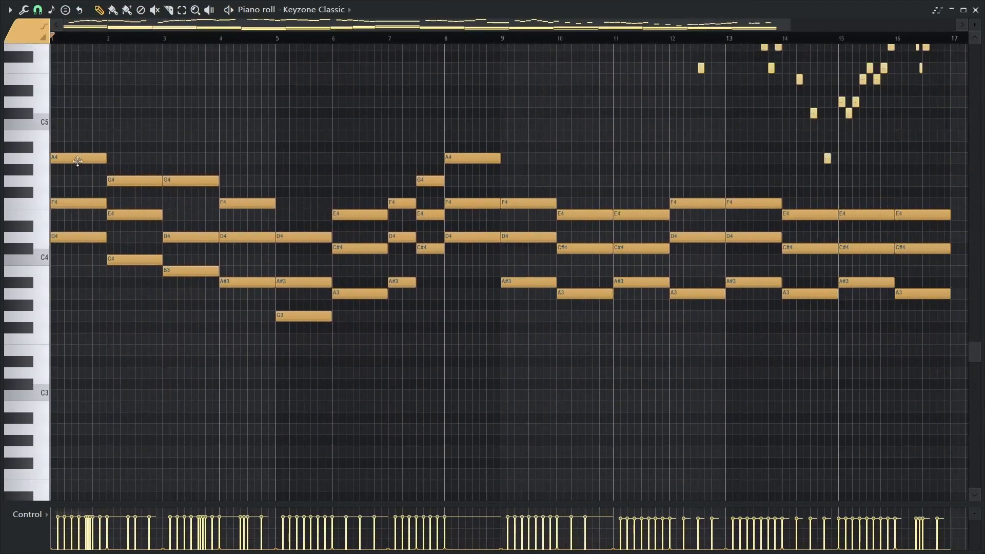
pyautogui.press('Escape')
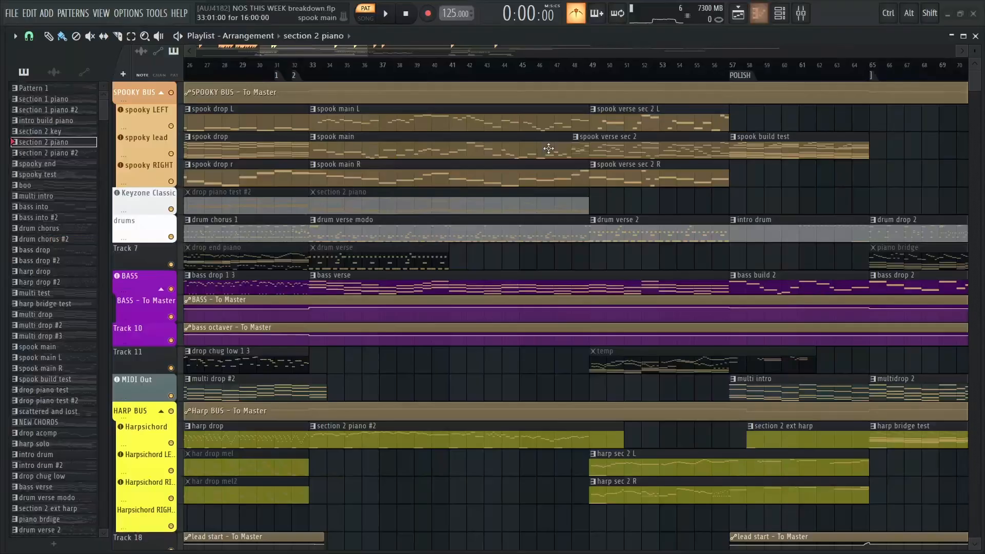
# Open the Harpsichord's section 2 piano #2 pattern in the piano roll, play its opening briefly, and return to the Playlist
pyautogui.scroll(3, 392, 259)
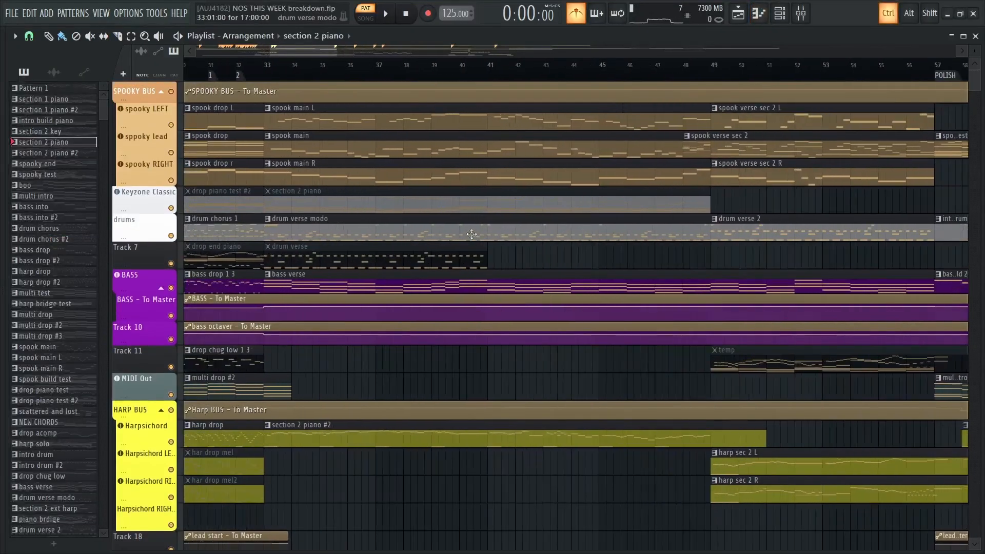
pyautogui.scroll(-4, 456, 277)
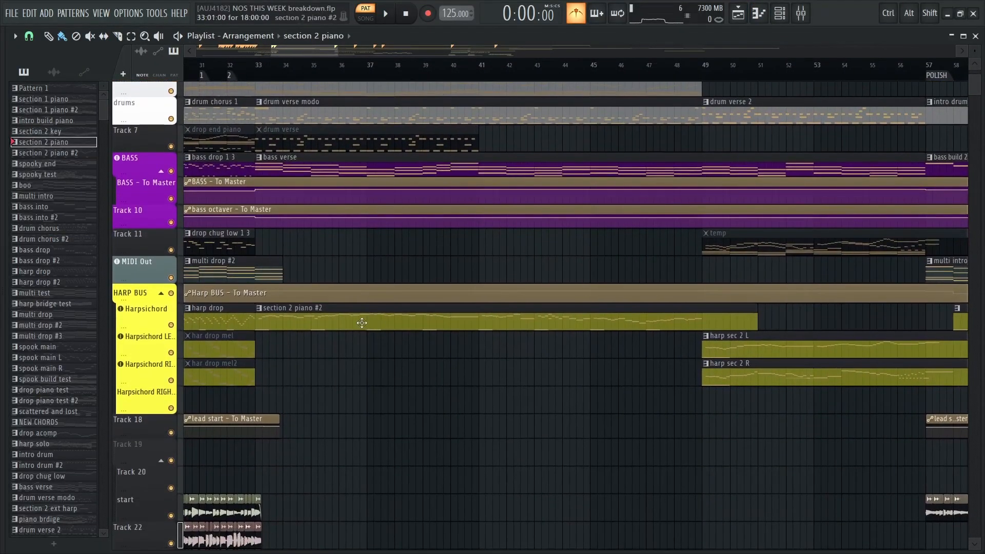
pyautogui.doubleClick(362, 323)
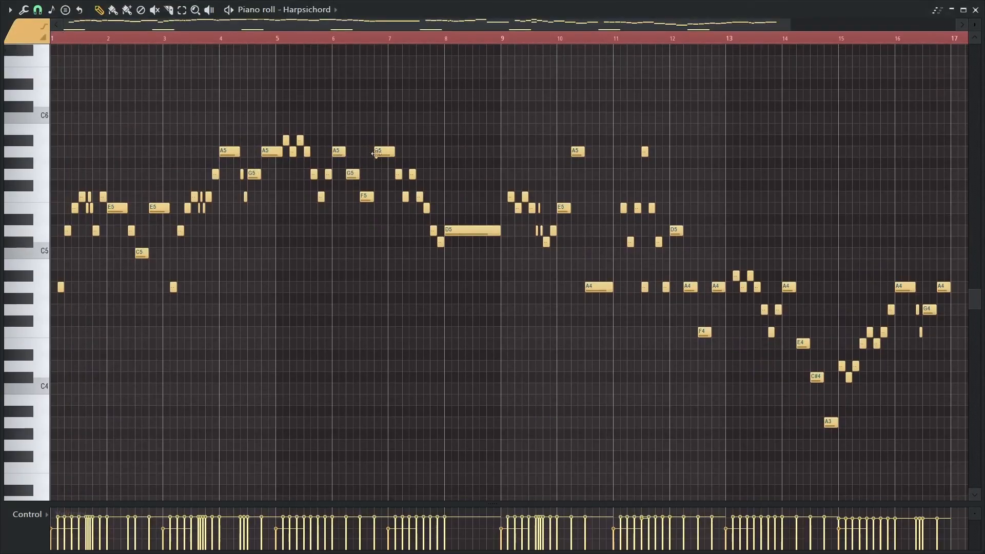
pyautogui.press('space')
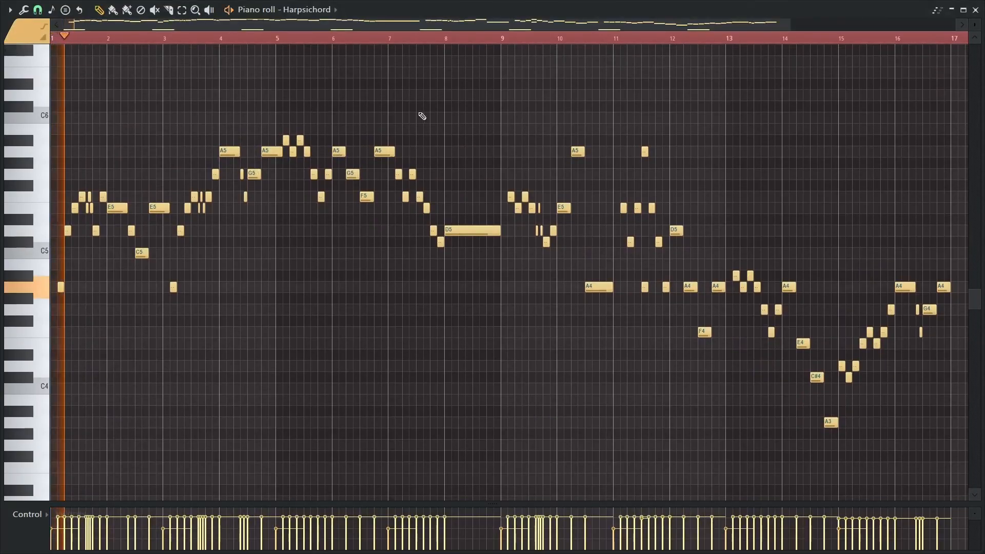
pyautogui.press('space')
pyautogui.press('F7')
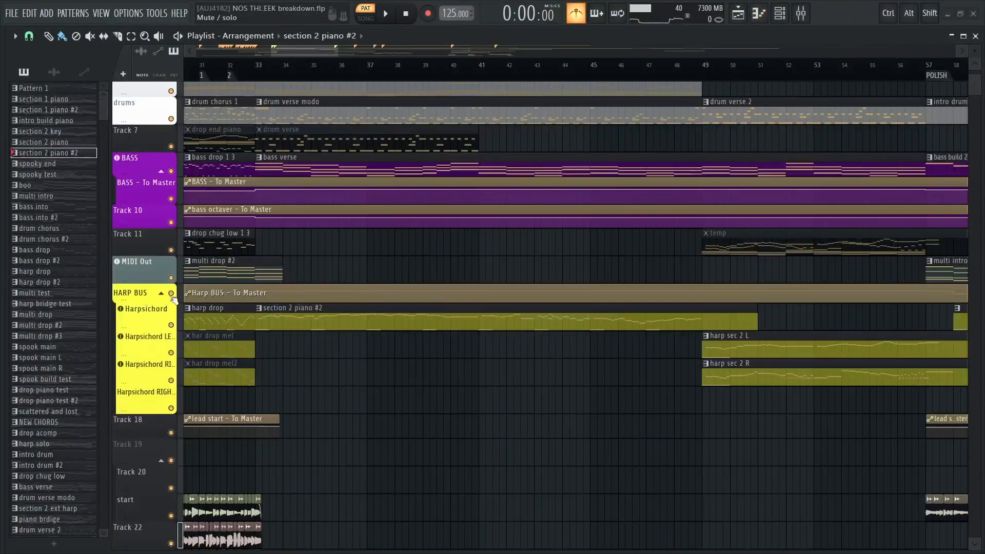
# Play the full arrangement in song mode from around bar 33
pyautogui.click(259, 76)
pyautogui.press('space')
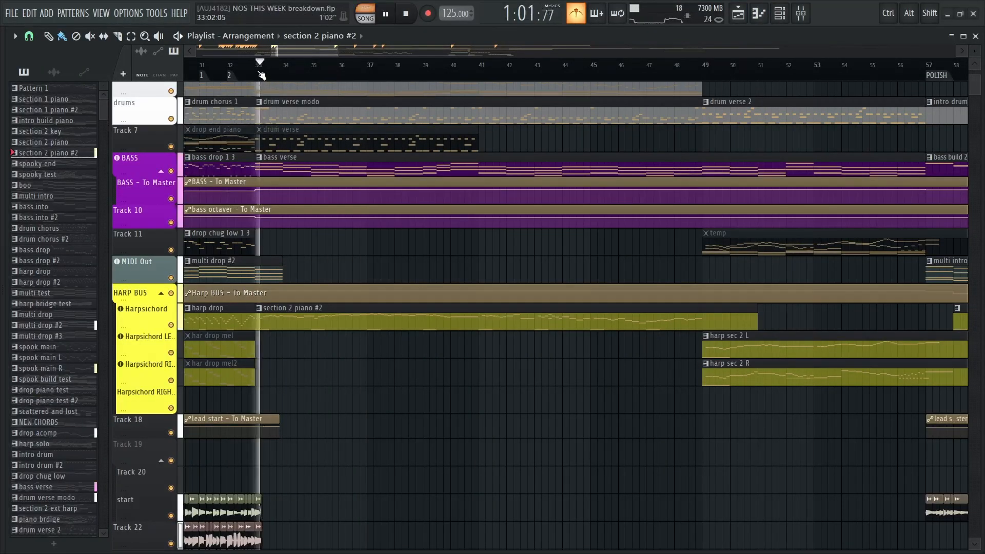
pyautogui.click(249, 76)
# Reopen the section 2 piano #2 pattern and examine the stacked A4 and A5 harpsichord notes in bar 11
pyautogui.doubleClick(302, 322)
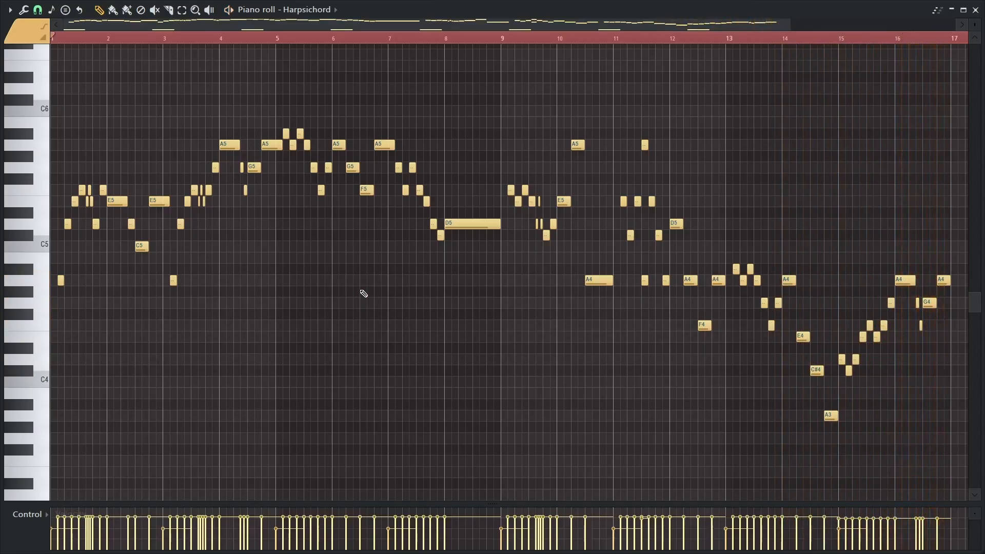
pyautogui.scroll(6, 681, 235)
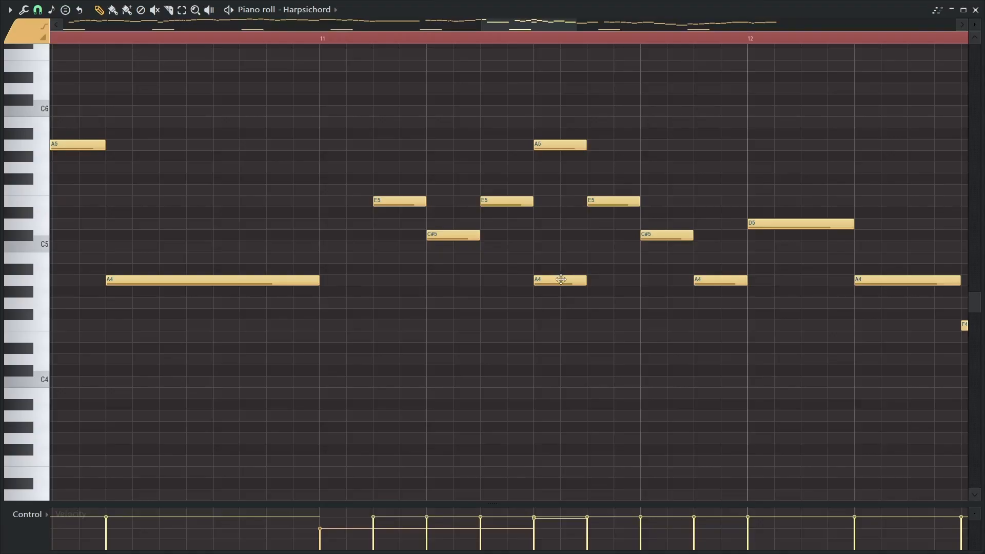
pyautogui.scroll(-2, 562, 270)
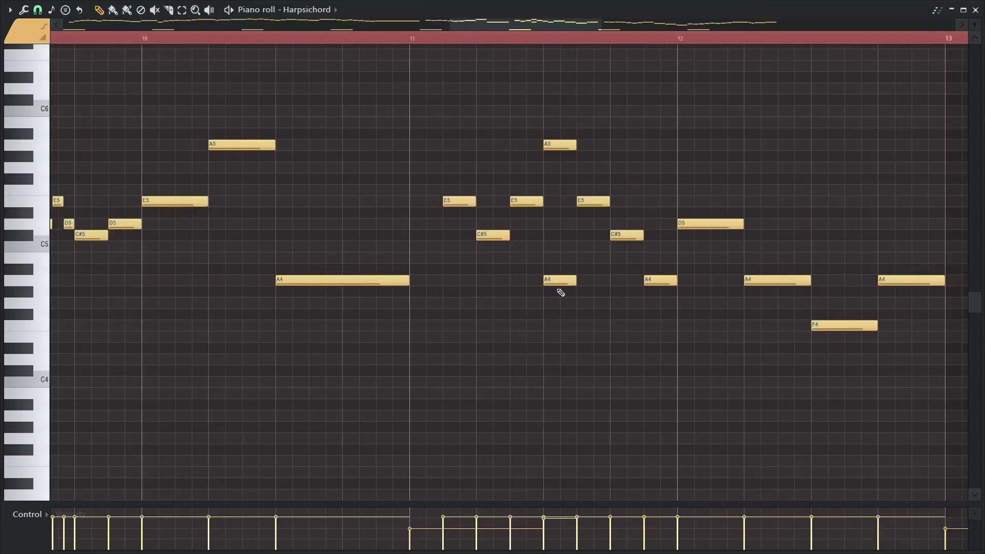
pyautogui.scroll(-5, 560, 288)
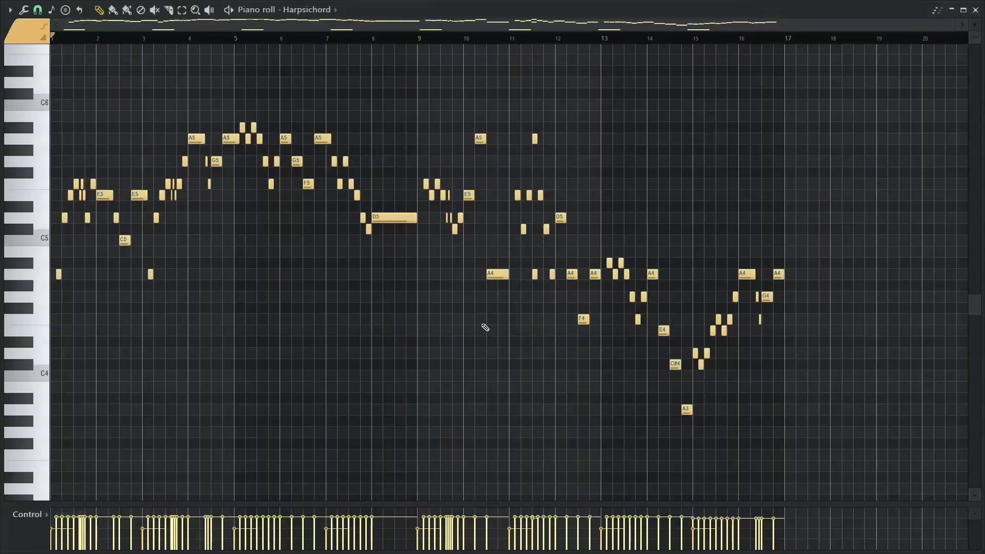
pyautogui.scroll(5, 554, 266)
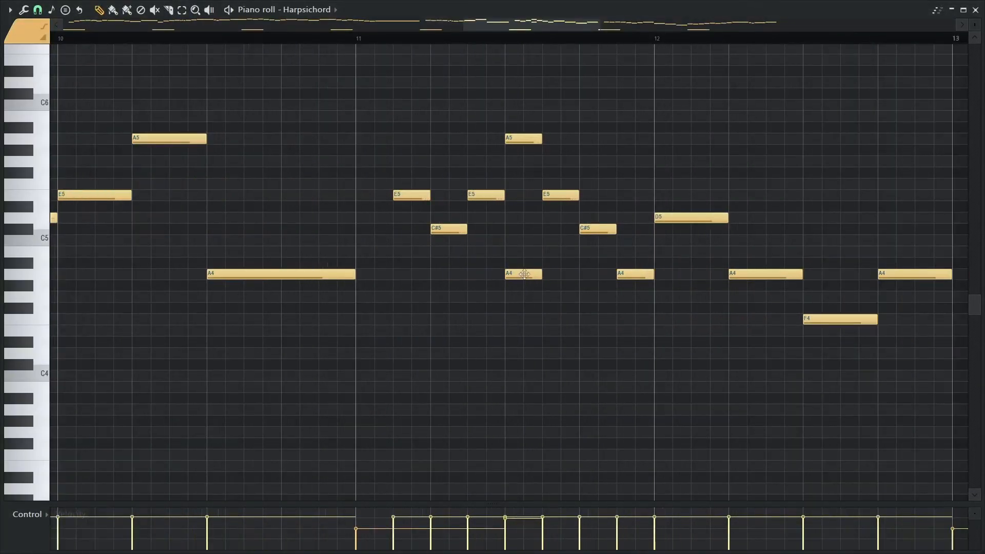
pyautogui.scroll(-3, 517, 273)
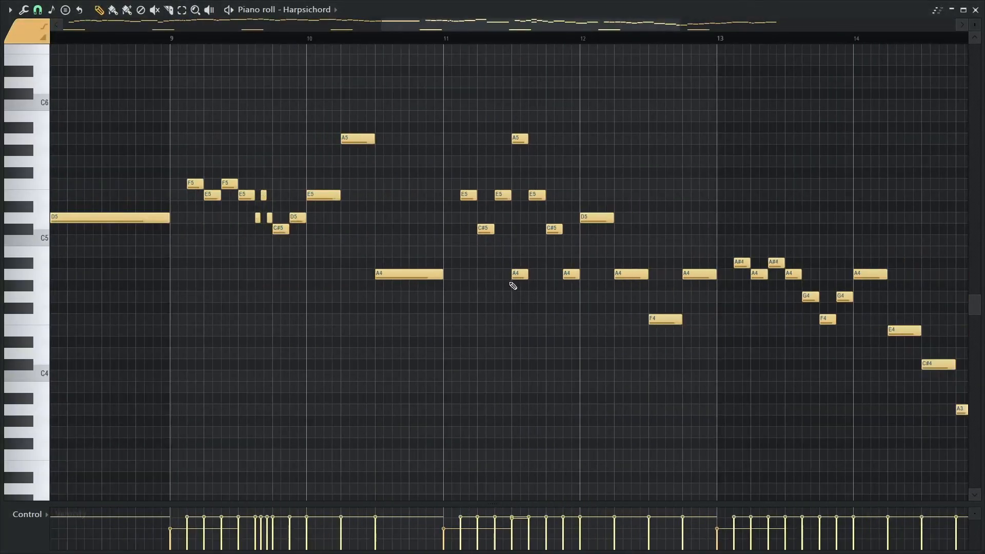
pyautogui.scroll(-1, 515, 270)
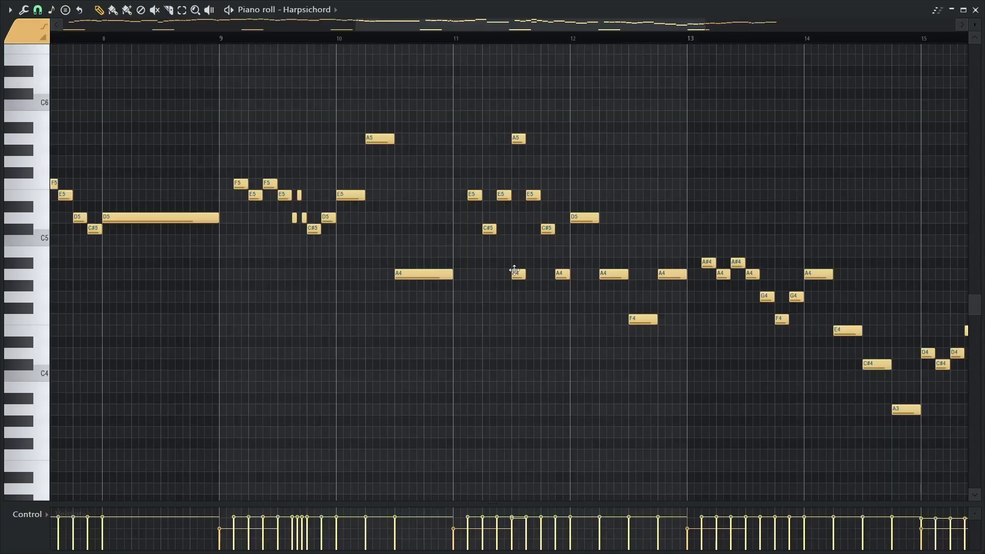
pyautogui.scroll(-1, 515, 271)
pyautogui.scroll(1, 515, 217)
pyautogui.press('Escape')
# Open the drum verse modo pattern, show its MODO DRUM notes in the piano roll, and play the pattern
pyautogui.moveTo(471, 267); pyautogui.dragTo(497, 148)
pyautogui.moveTo(524, 319)
pyautogui.mouseDown()
pyautogui.moveTo(504, 183)
pyautogui.moveTo(486, 166)
pyautogui.moveTo(473, 469)
pyautogui.mouseUp()
pyautogui.moveTo(460, 294); pyautogui.dragTo(434, 396)
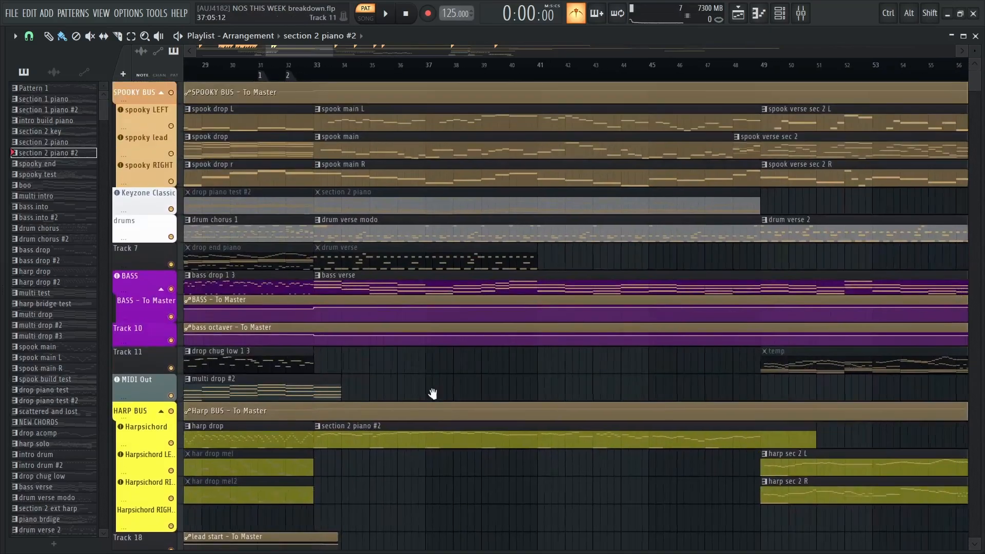
pyautogui.doubleClick(388, 230)
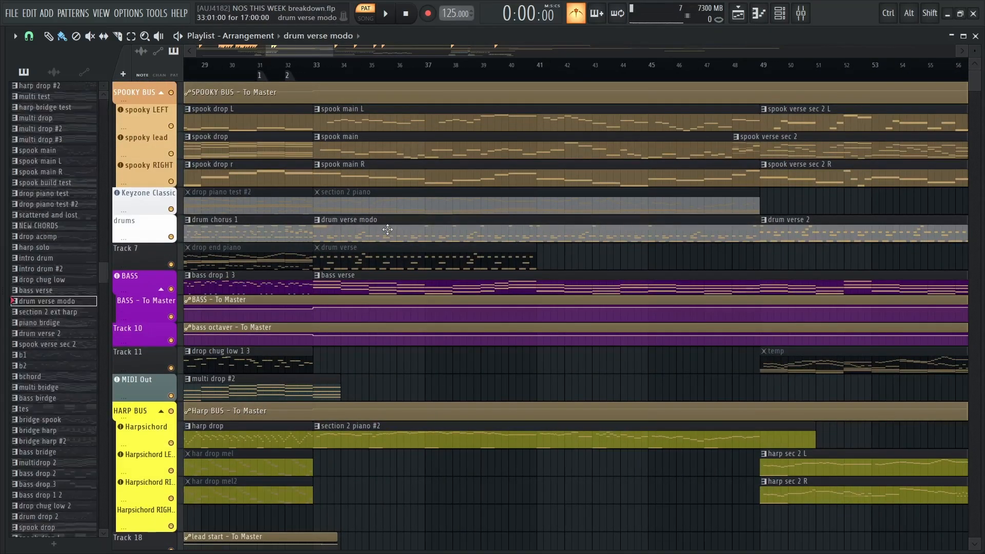
pyautogui.click(347, 9)
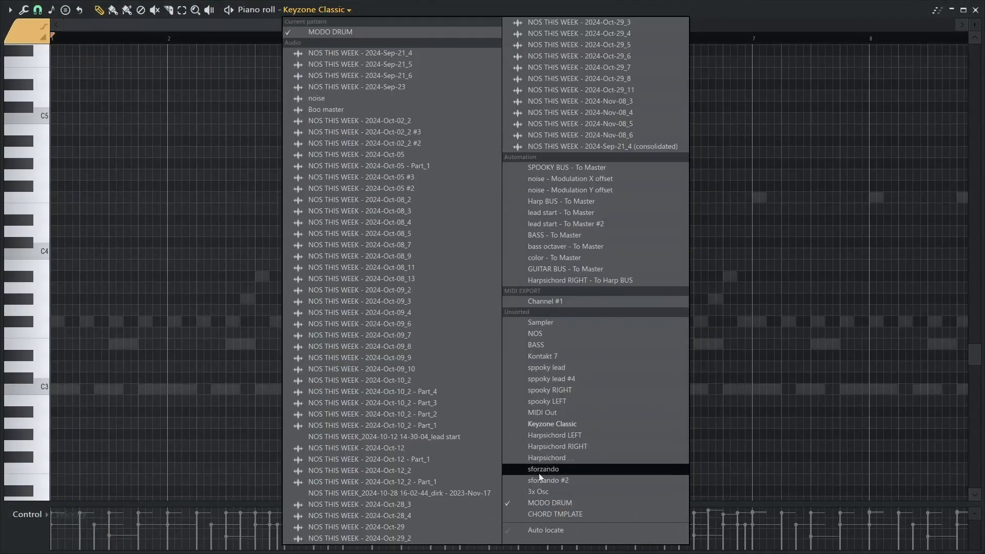
pyautogui.click(534, 502)
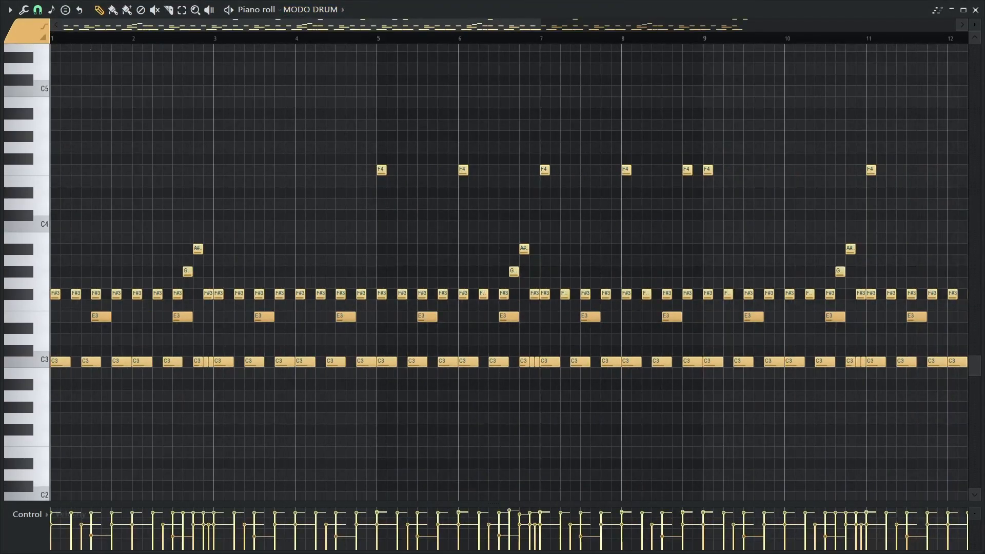
pyautogui.press('space')
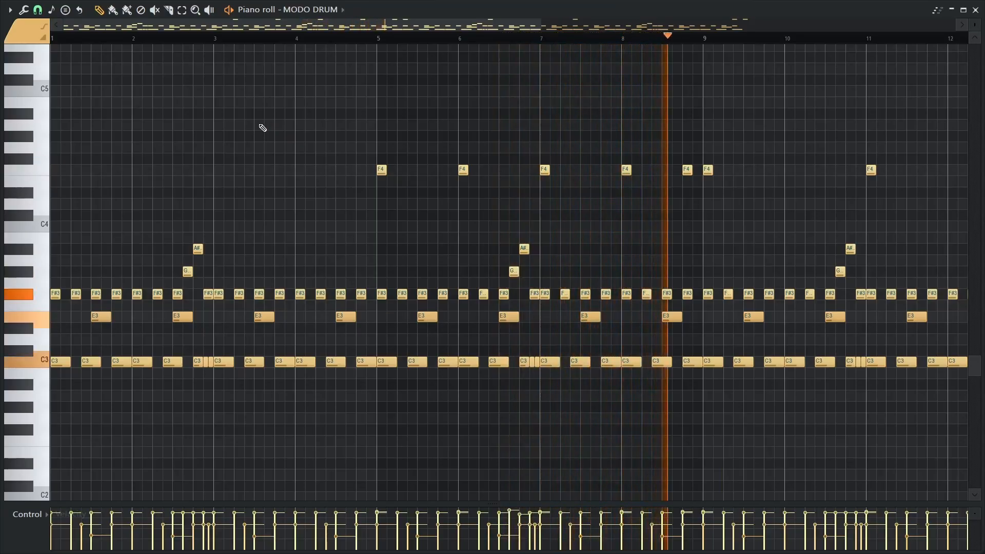
# Stop the drum pattern, look over its remaining MODO DRUM notes, and return to the Playlist
pyautogui.press('space')
pyautogui.hscroll(10, 263, 128)
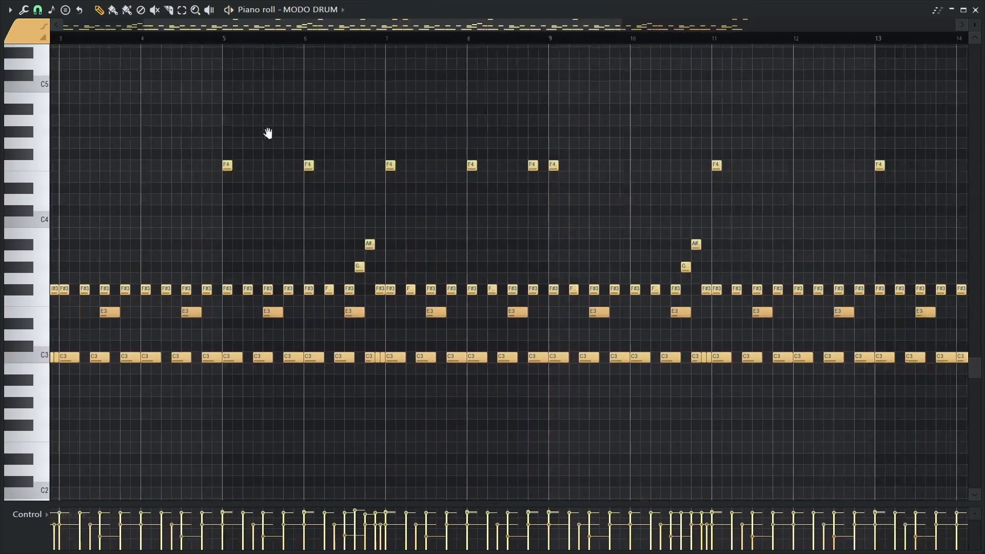
pyautogui.press('F7')
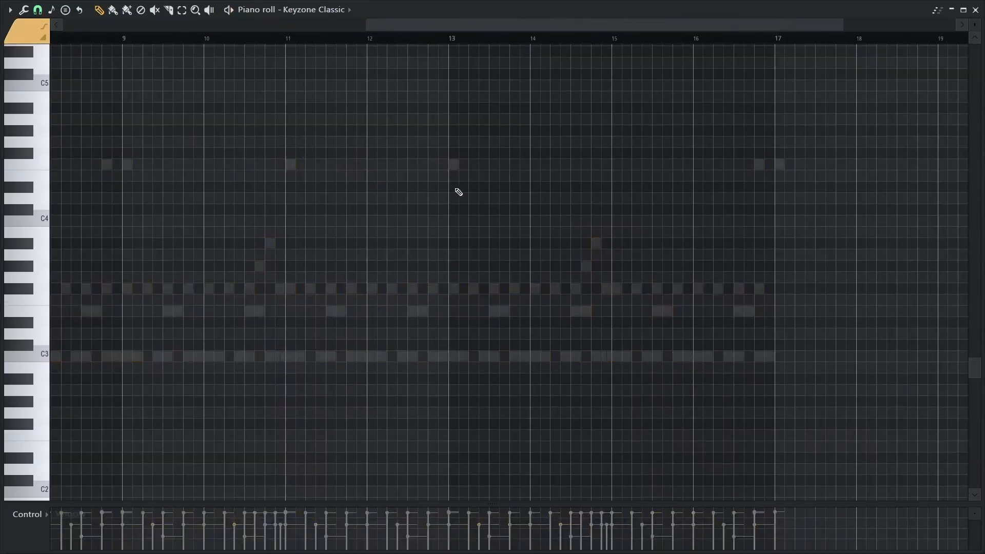
pyautogui.press('F7')
# Open the bass verse pattern in the piano roll, survey its BASS notes from the start, and play it
pyautogui.doubleClick(372, 285)
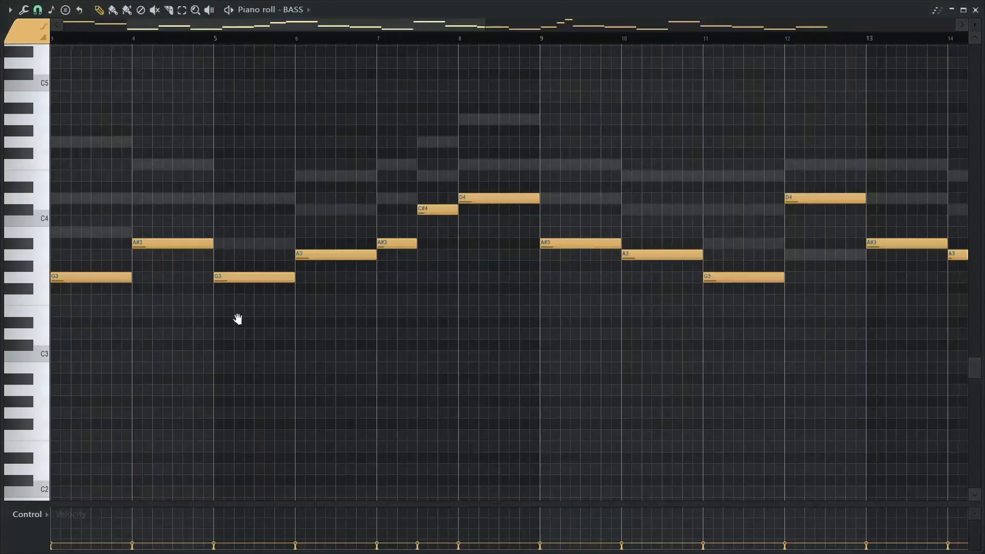
pyautogui.moveTo(237, 319); pyautogui.dragTo(395, 301)
pyautogui.scroll(-5, 395, 301)
pyautogui.scroll(4, 298, 158)
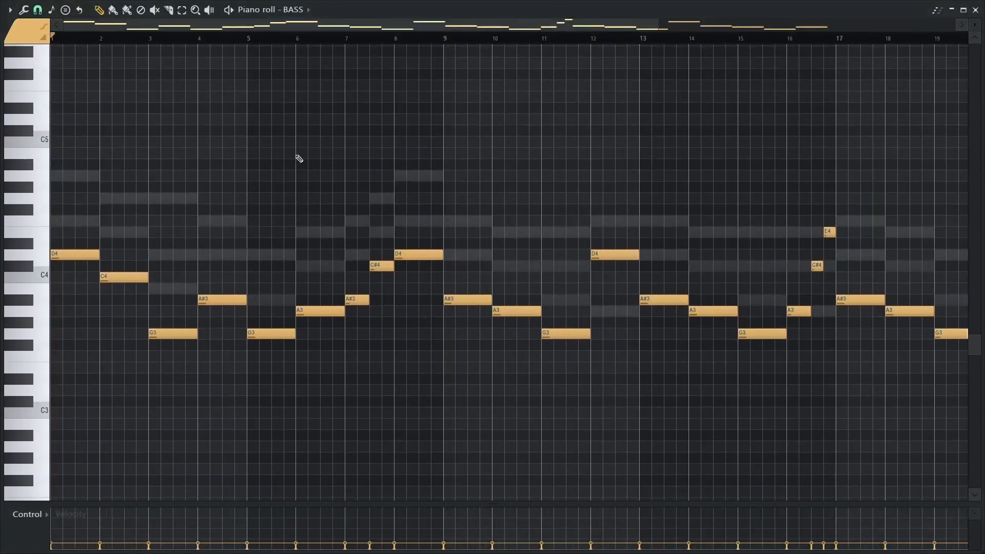
pyautogui.press('space')
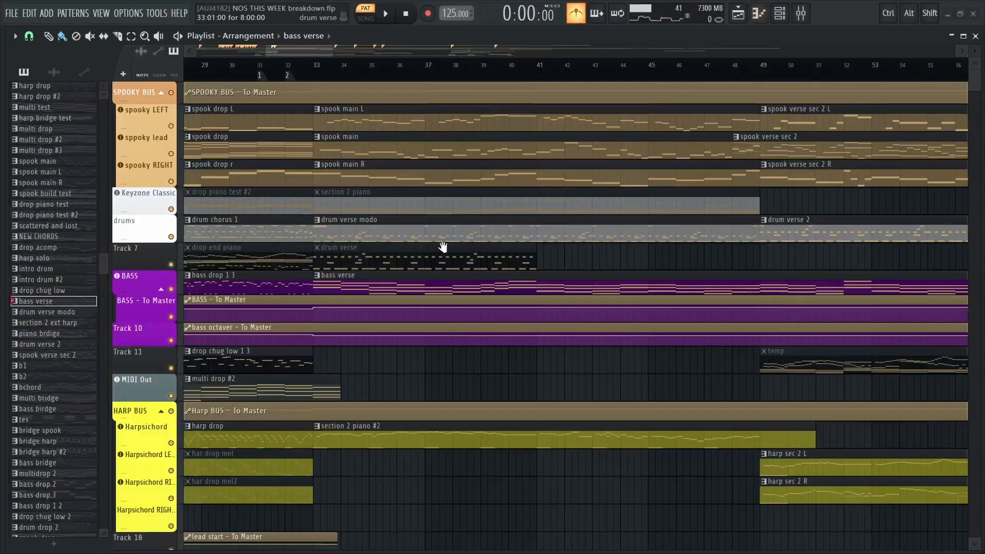
# Solo Track 27 with the drop acomp pattern together with the color automation on Track 28
pyautogui.scroll(-10, 443, 248)
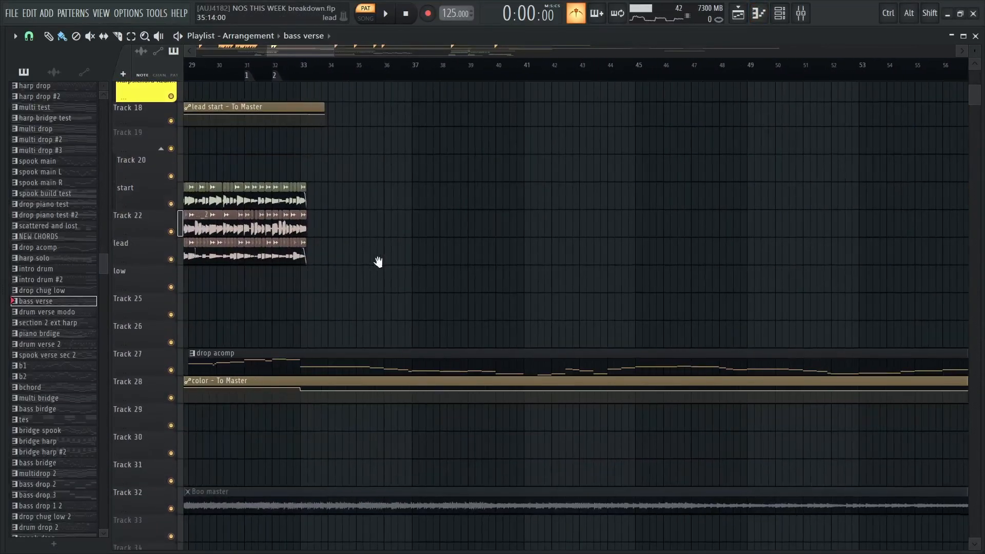
pyautogui.rightClick(172, 370)
pyautogui.click(171, 398)
# Play the soloed drop acomp part in song mode from bar 33 to about bar 56, and stop
pyautogui.moveTo(529, 240); pyautogui.dragTo(433, 285)
pyautogui.scroll(-1, 433, 284)
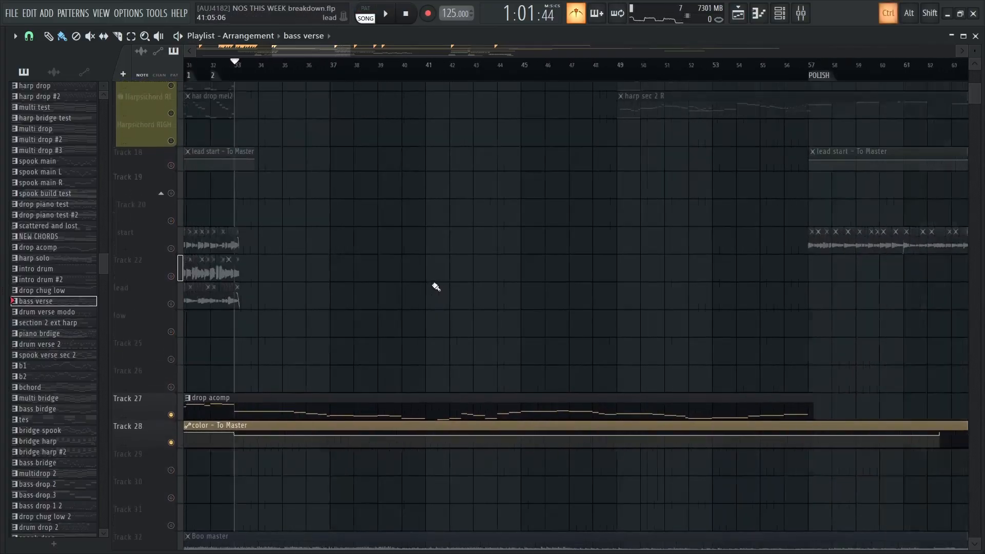
pyautogui.scroll(-1, 436, 287)
pyautogui.press('space')
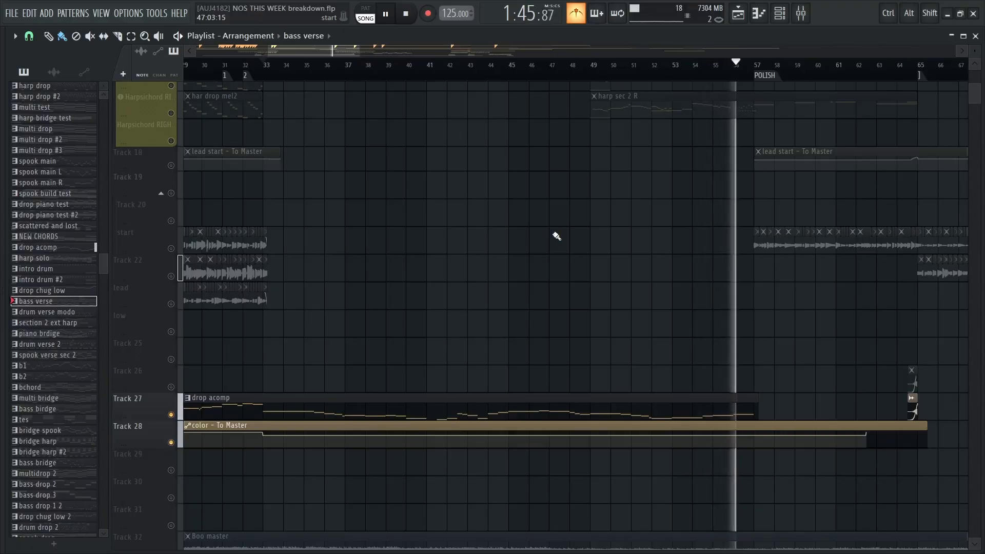
pyautogui.press('space')
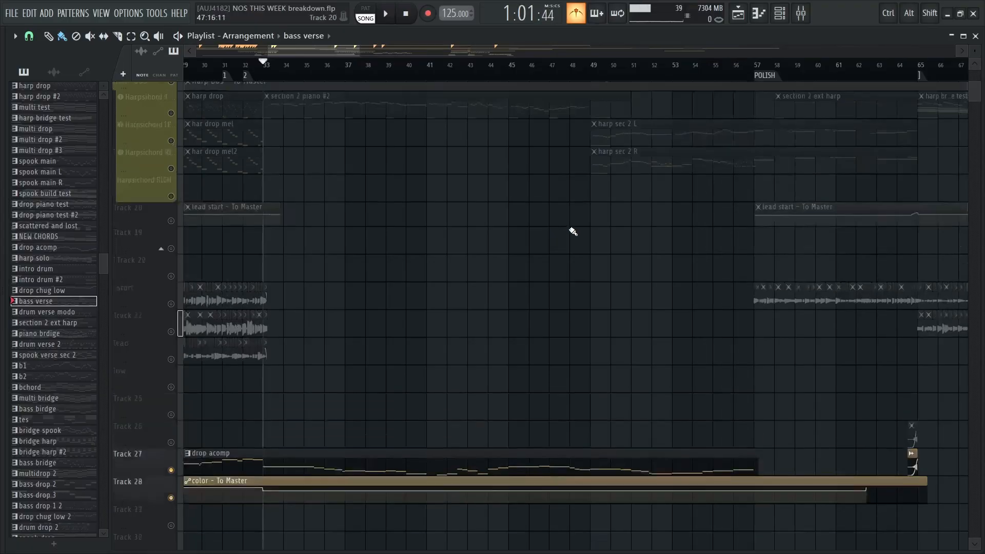
# Cancel the solo so that all Playlist tracks are active again
pyautogui.scroll(5, 565, 228)
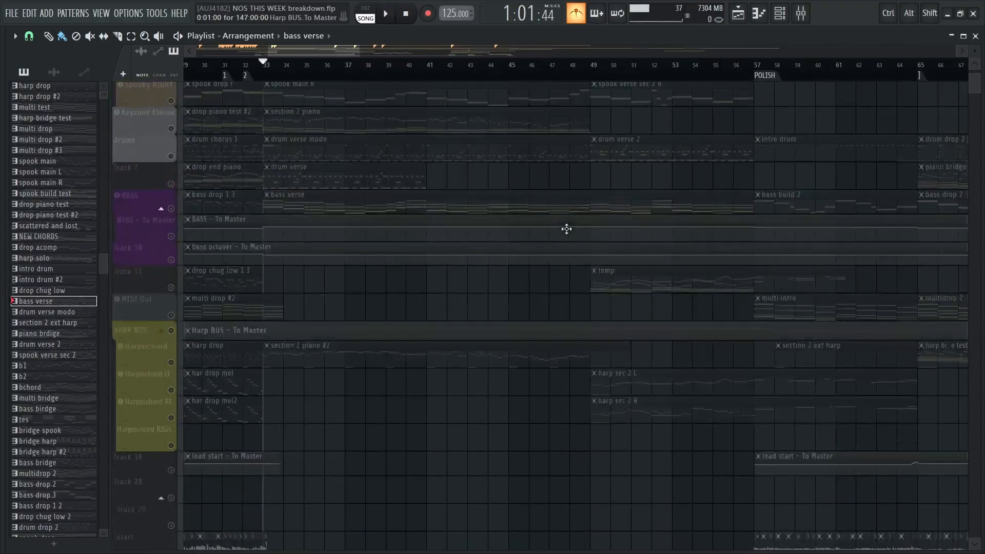
pyautogui.keyDown('ctrl'); pyautogui.scroll(-2, 570, 231); pyautogui.keyUp('ctrl')
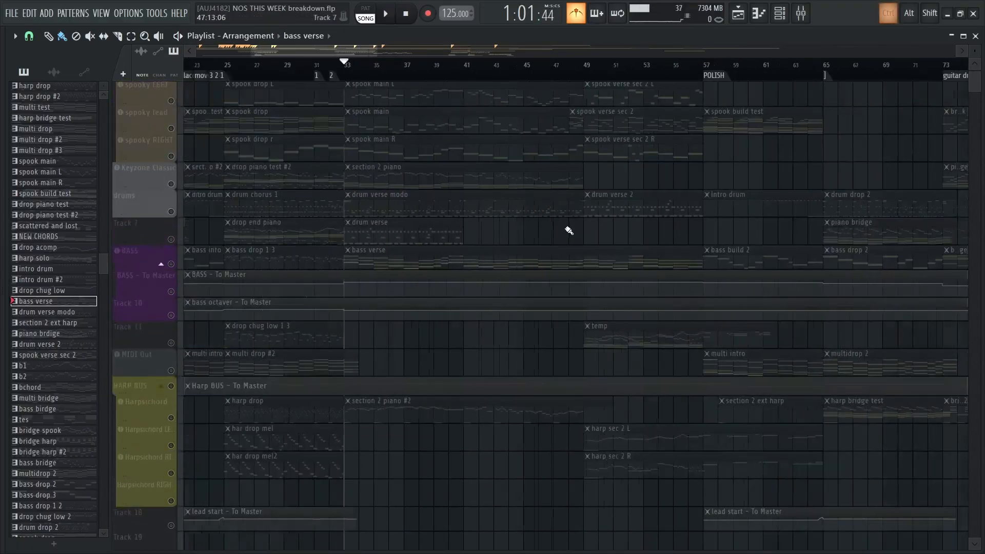
pyautogui.click(171, 184)
pyautogui.scroll(1, 550, 185)
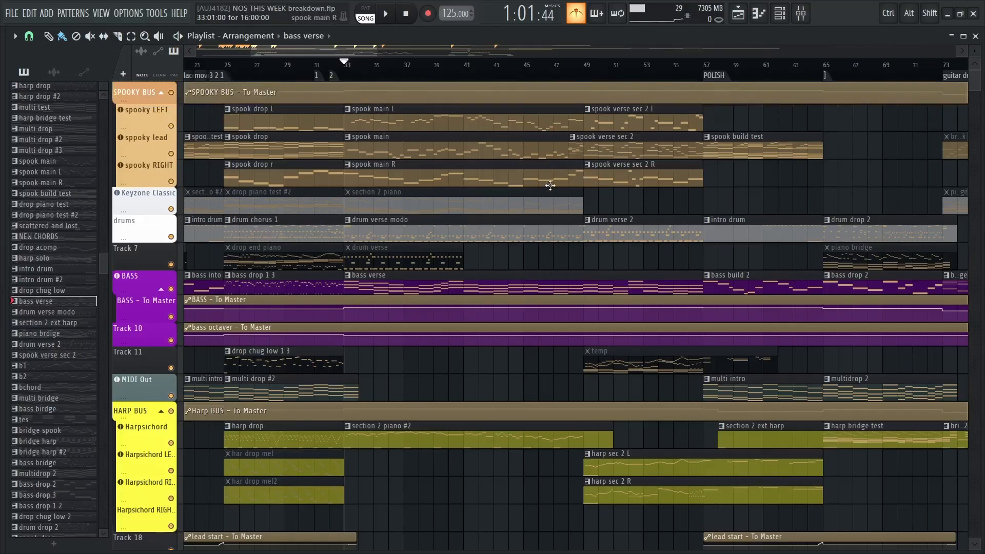
# Examine all tracks of the arrangement between bars 33 and 65, from the spooky leads to the guitar audio layers
pyautogui.moveTo(620, 216); pyautogui.dragTo(507, 127)
pyautogui.moveTo(490, 307); pyautogui.dragTo(486, 158)
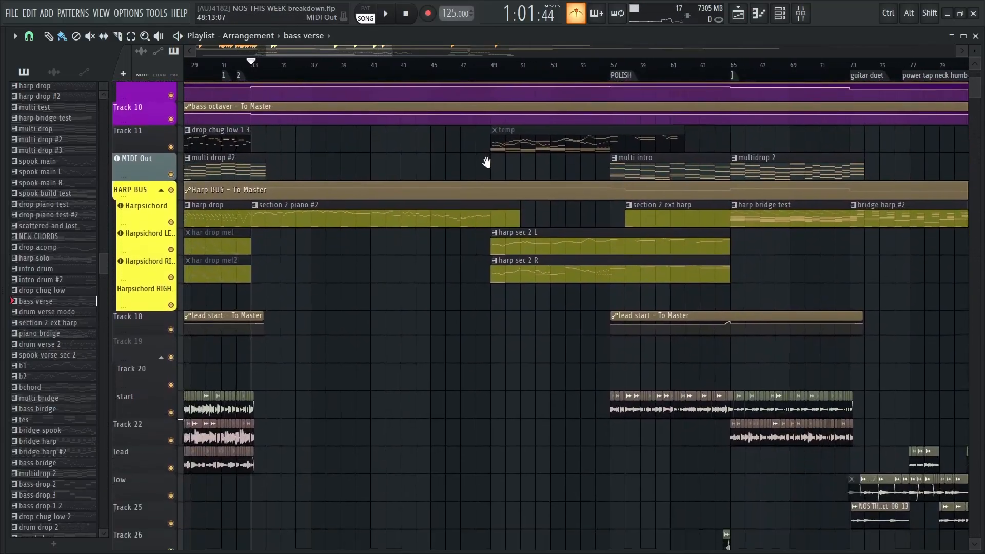
pyautogui.moveTo(521, 318); pyautogui.dragTo(529, 150)
pyautogui.scroll(13, 512, 338)
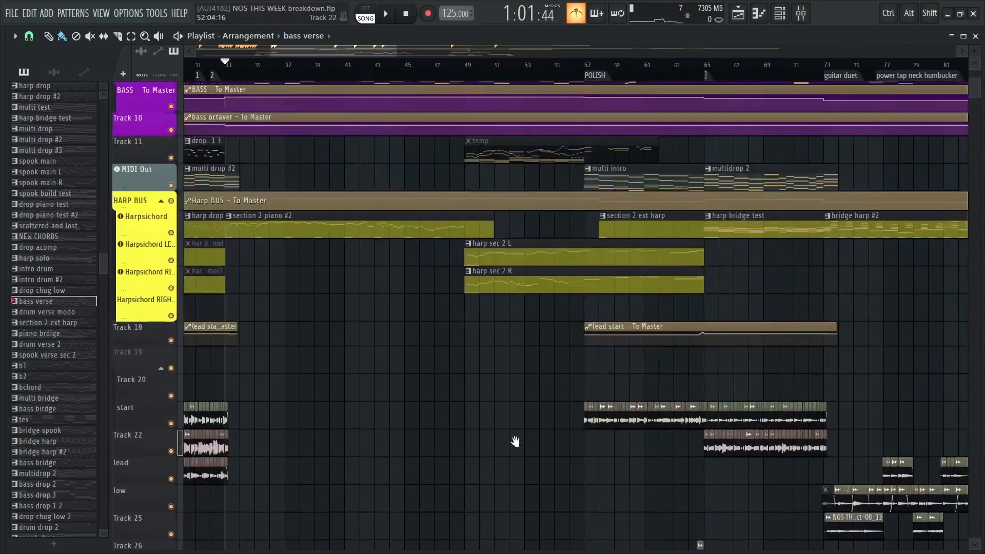
pyautogui.scroll(4, 516, 352)
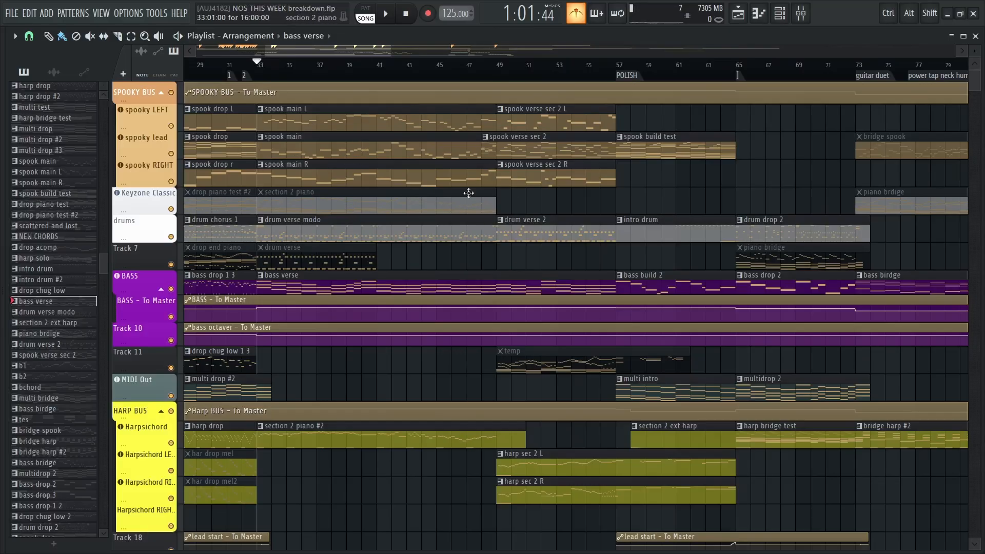
pyautogui.scroll(-4, 468, 193)
pyautogui.scroll(4, 488, 159)
pyautogui.scroll(3, 490, 178)
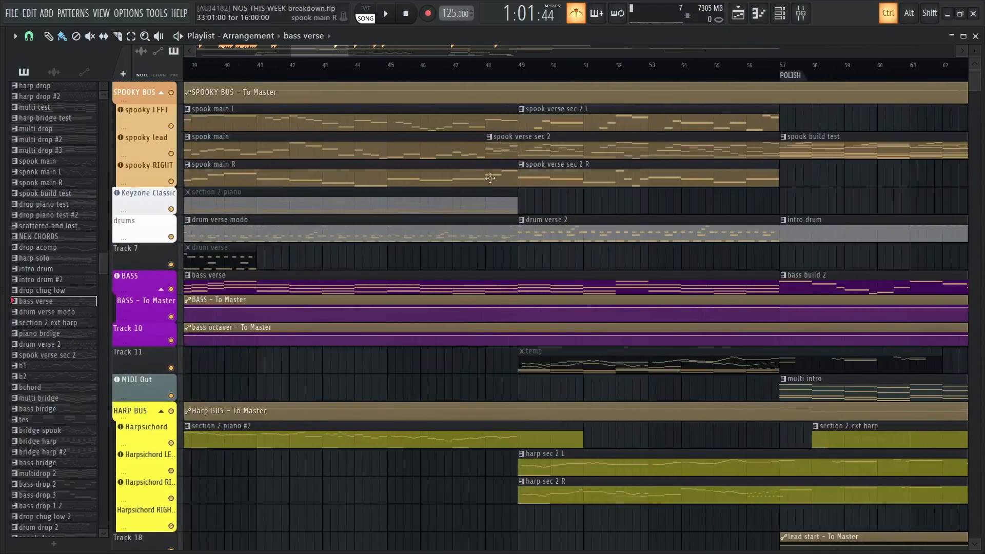
pyautogui.scroll(-3, 475, 146)
pyautogui.scroll(-6, 527, 158)
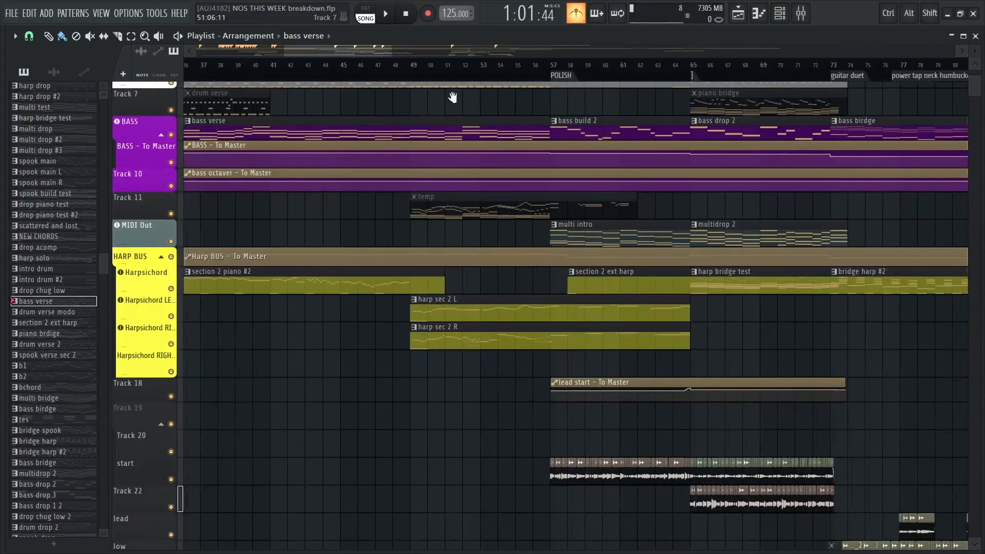
pyautogui.scroll(6, 593, 279)
pyautogui.scroll(-8, 420, 149)
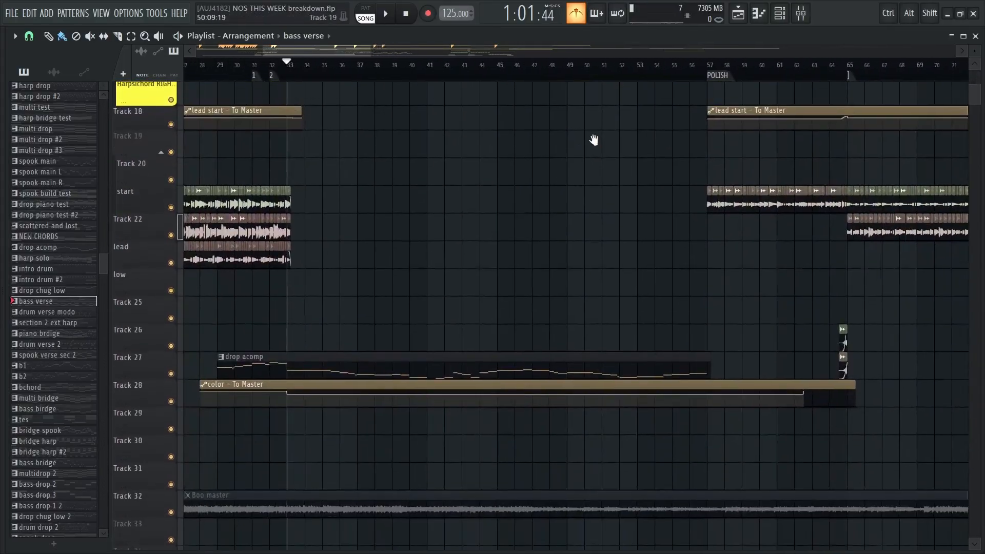
pyautogui.scroll(4, 542, 264)
pyautogui.scroll(4, 543, 263)
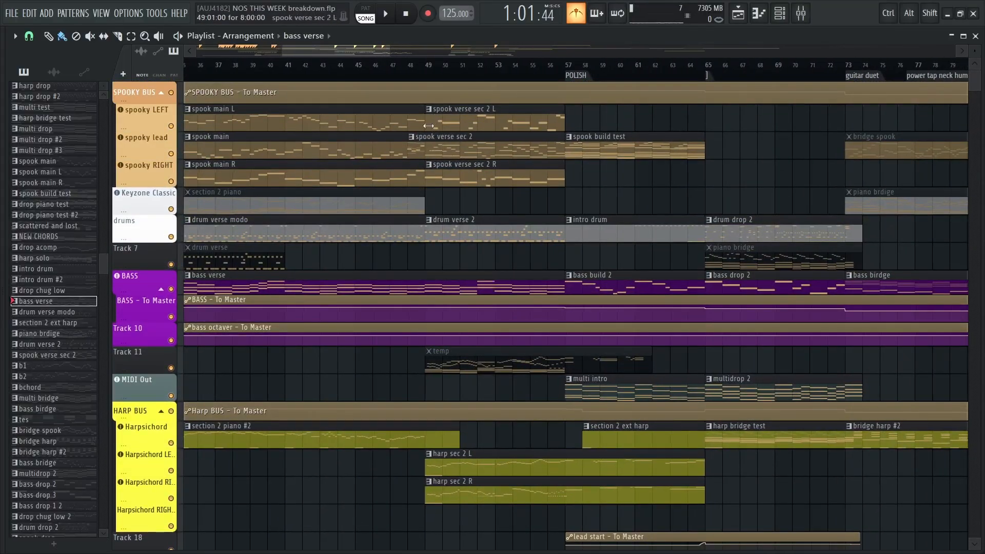
# Solo the Harpsichord LEFT and Harpsichord RIGHT tracks together with the HARP BUS track
pyautogui.scroll(-5, 429, 126)
pyautogui.keyDown('ctrl'); pyautogui.scroll(3, 436, 219); pyautogui.keyUp('ctrl')
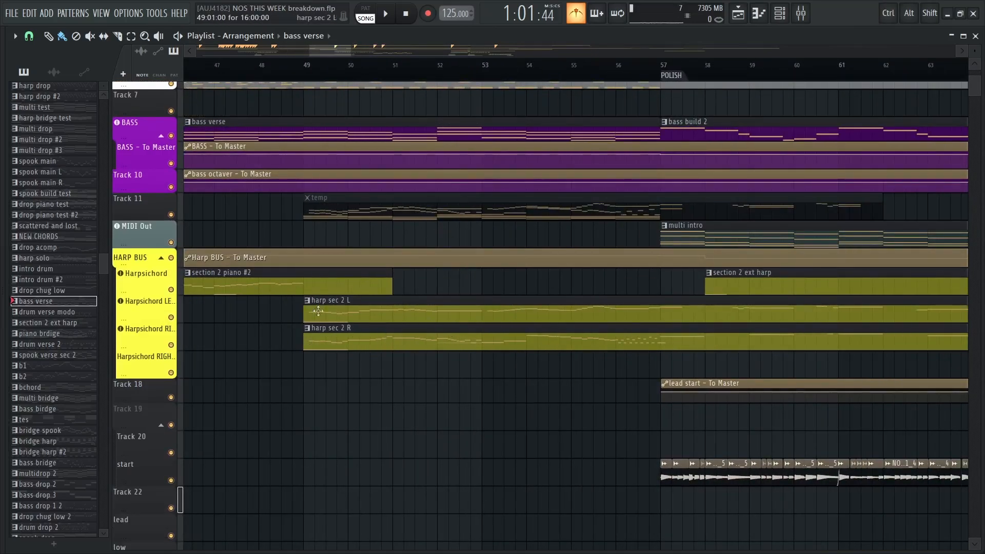
pyautogui.keyDown('ctrl'); pyautogui.click(171, 317); pyautogui.keyUp('ctrl')
pyautogui.click(171, 345)
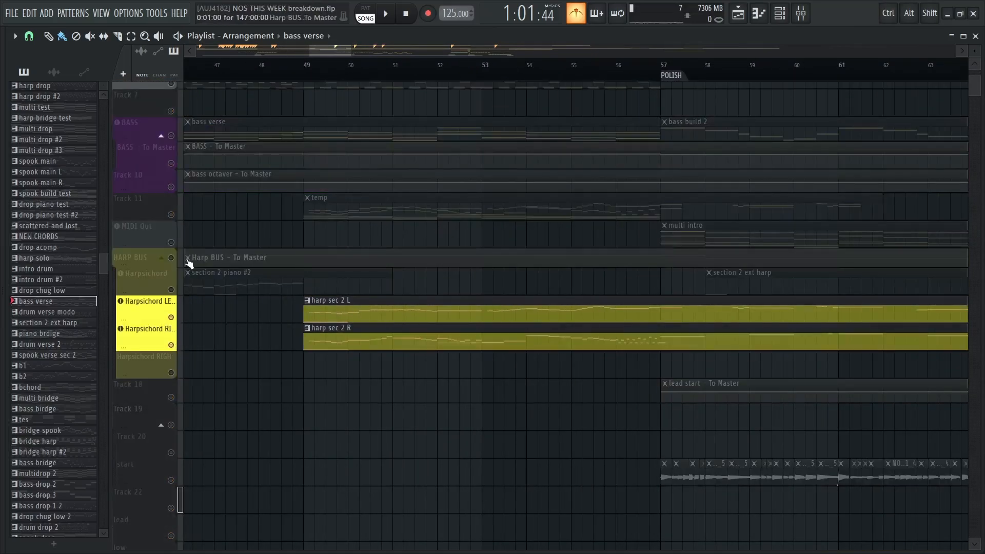
pyautogui.click(171, 258)
# Play the harp sec 2 L and harp sec 2 R patterns from bar 49, showing their tracks enlarged, and stop
pyautogui.click(306, 65)
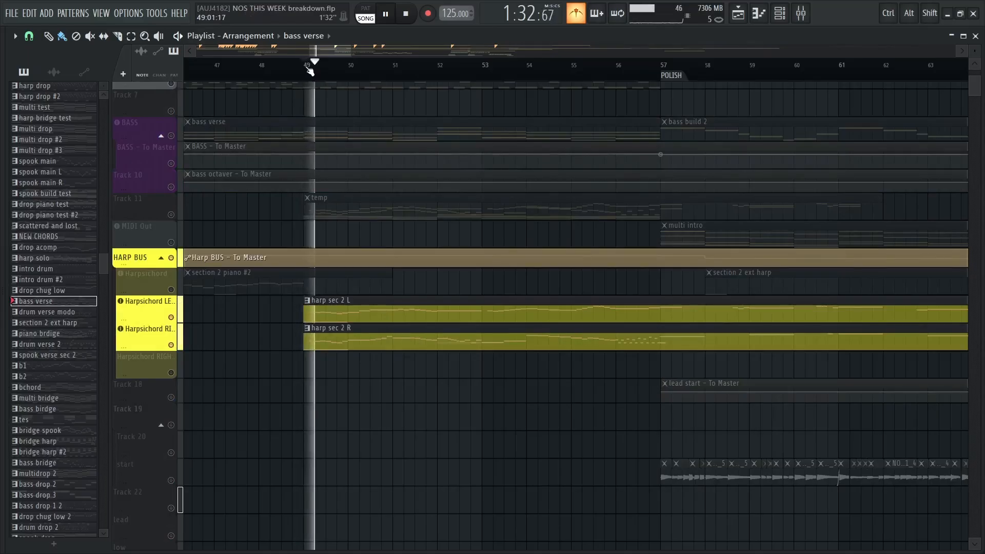
pyautogui.scroll(-3, 482, 165)
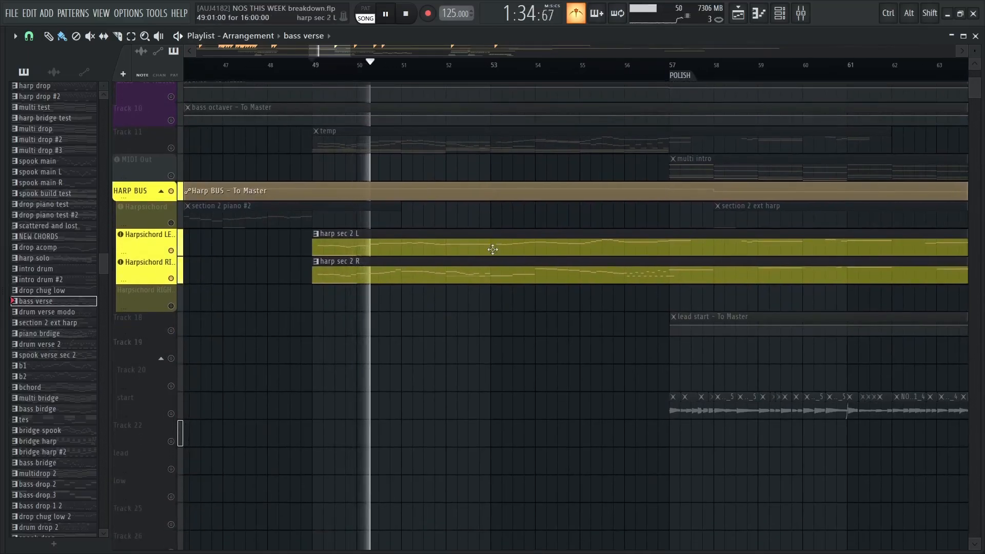
pyautogui.keyDown('ctrl'); pyautogui.scroll(3, 490, 238); pyautogui.keyUp('ctrl')
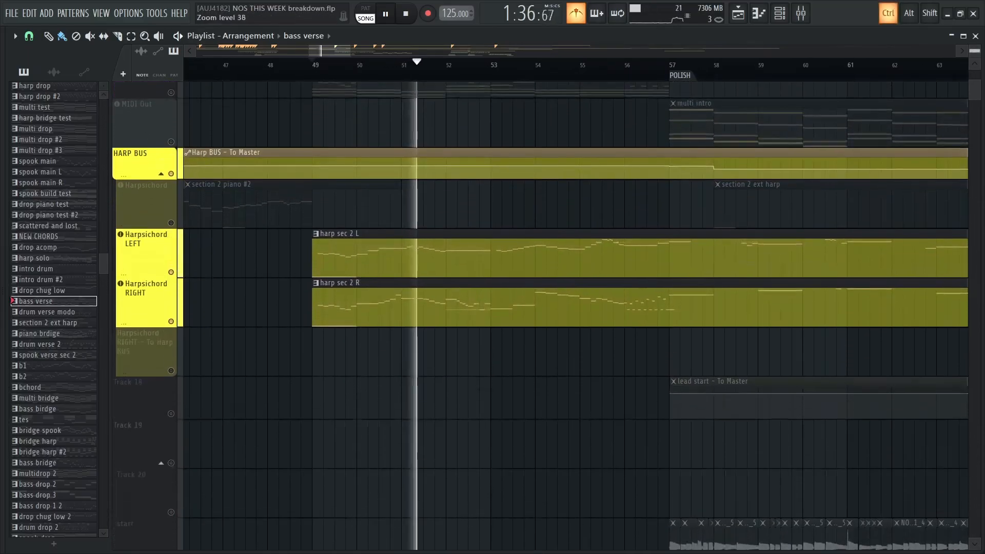
pyautogui.keyDown('ctrl'); pyautogui.scroll(1, 488, 229); pyautogui.keyUp('ctrl')
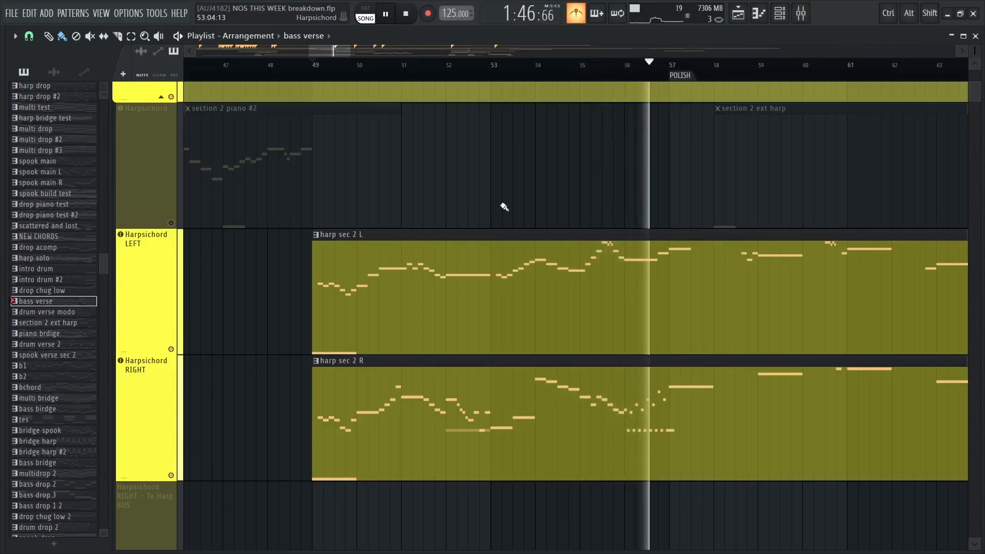
pyautogui.press('space')
# Cancel the harpsichord solo, reactivating all tracks, and return the Playlist to compact track heights
pyautogui.keyDown('ctrl'); pyautogui.scroll(-5, 503, 207); pyautogui.keyUp('ctrl')
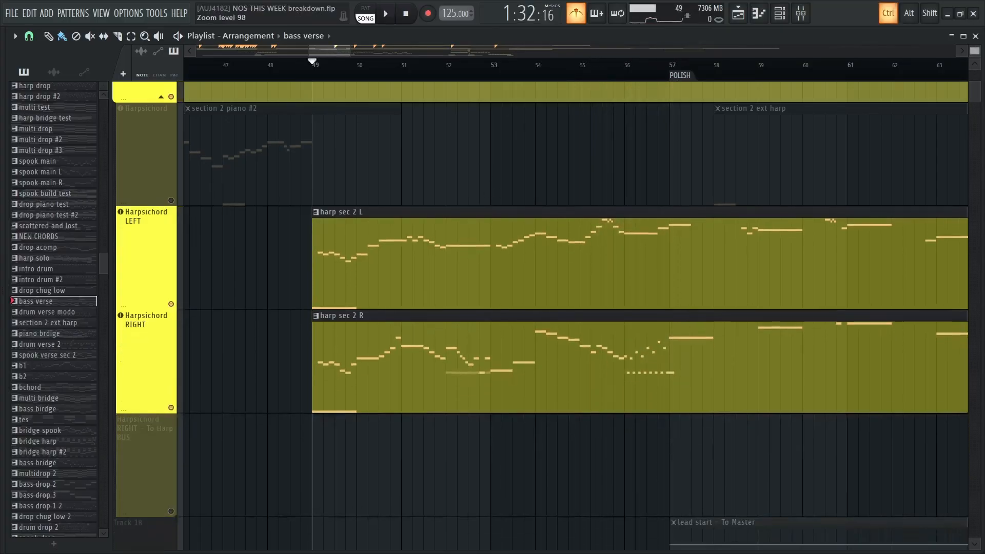
pyautogui.moveTo(435, 151); pyautogui.dragTo(544, 435)
pyautogui.keyDown('ctrl'); pyautogui.scroll(-5, 511, 267); pyautogui.keyUp('ctrl')
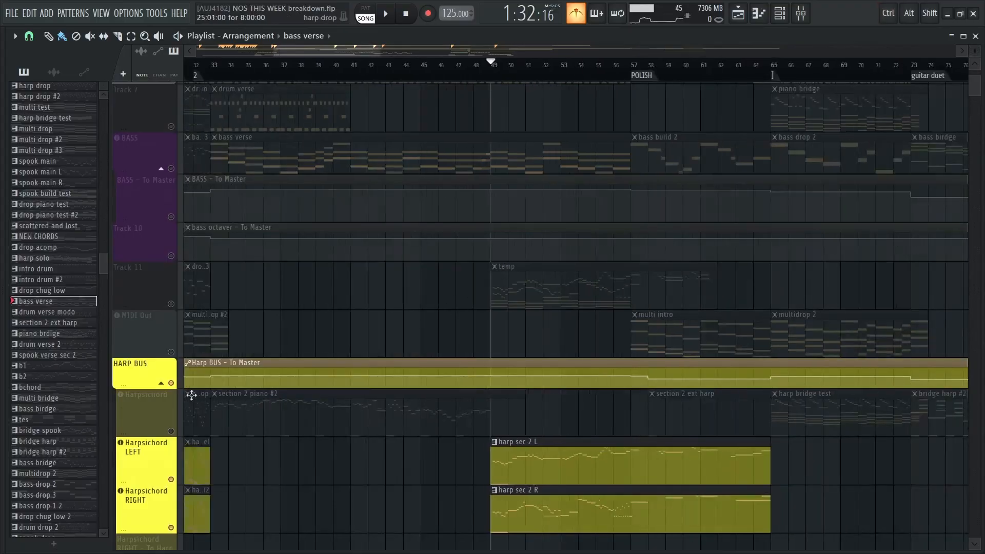
pyautogui.rightClick(171, 384)
pyautogui.rightClick(172, 384)
pyautogui.moveTo(330, 260); pyautogui.dragTo(460, 385)
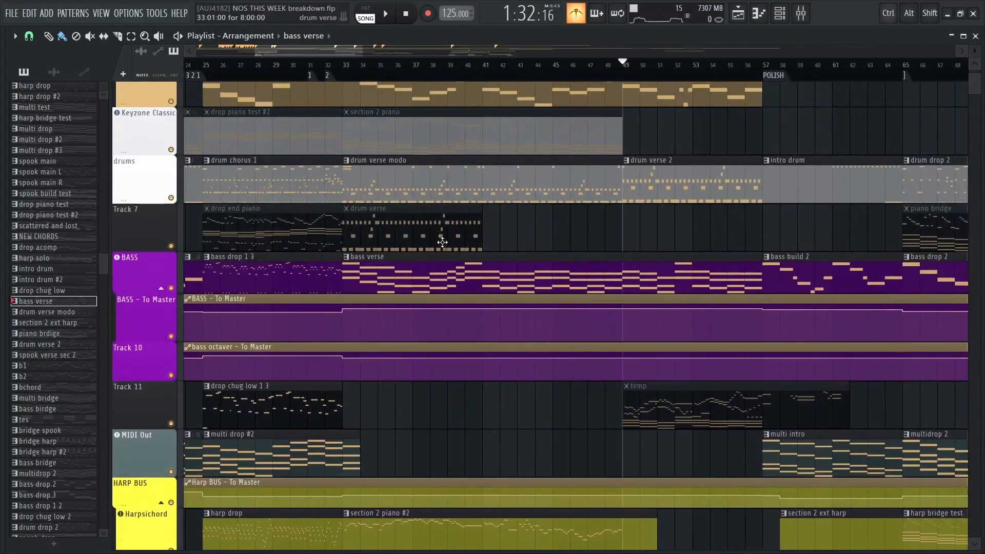
# Mute the drums track and the BASS track
pyautogui.keyDown('ctrl'); pyautogui.scroll(-5, 442, 240); pyautogui.keyUp('ctrl')
pyautogui.keyDown('ctrl'); pyautogui.scroll(-4, 447, 211); pyautogui.keyUp('ctrl')
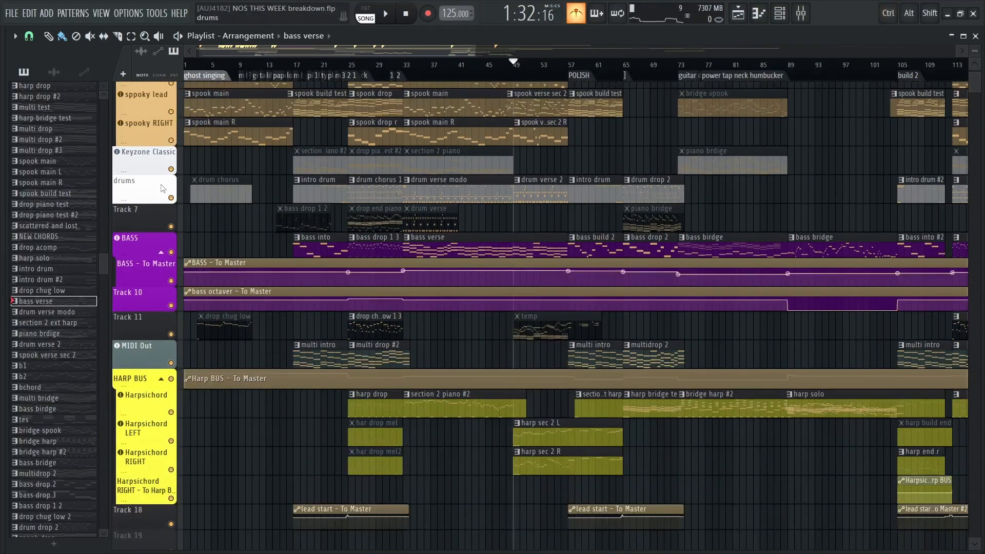
pyautogui.click(172, 198)
pyautogui.click(171, 253)
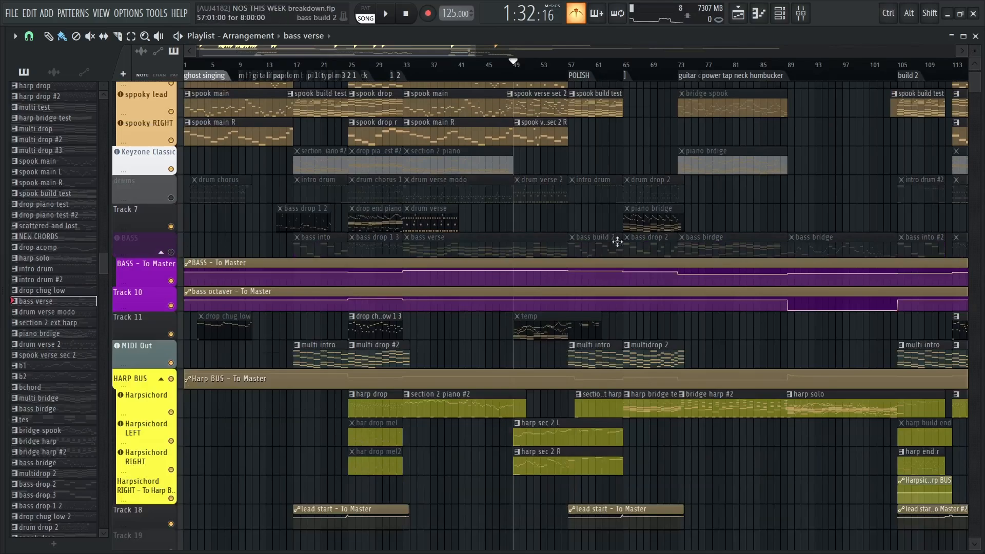
# Play the arrangement without drums and bass from bar 33 to the POLISH marker at bar 57, and stop
pyautogui.scroll(-10, 617, 242)
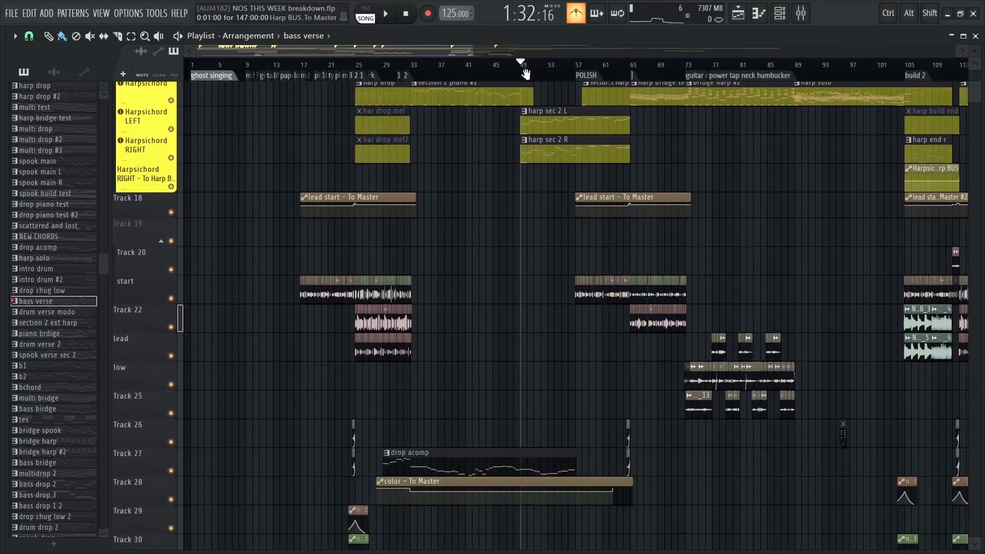
pyautogui.scroll(10, 450, 161)
pyautogui.keyDown('ctrl'); pyautogui.scroll(3, 390, 87); pyautogui.keyUp('ctrl')
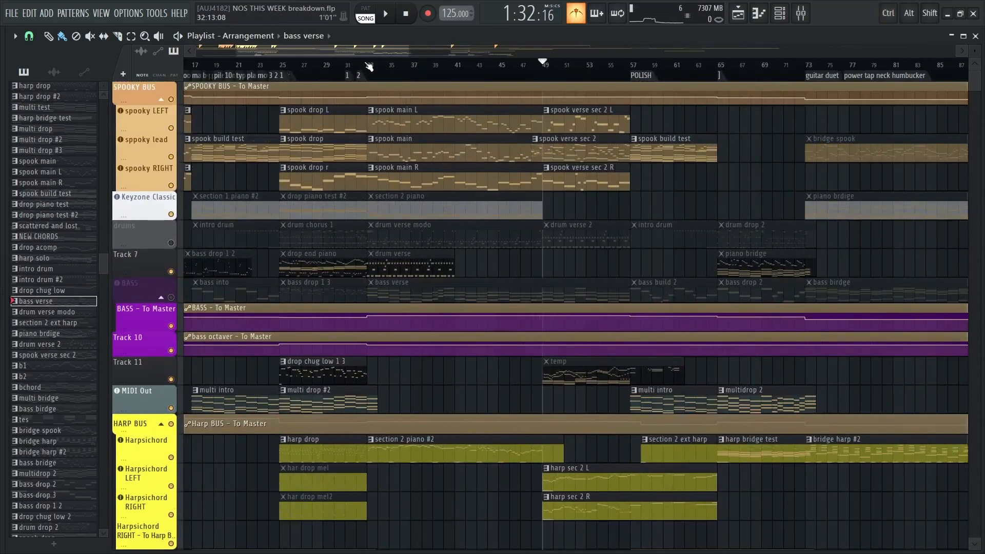
pyautogui.press('space')
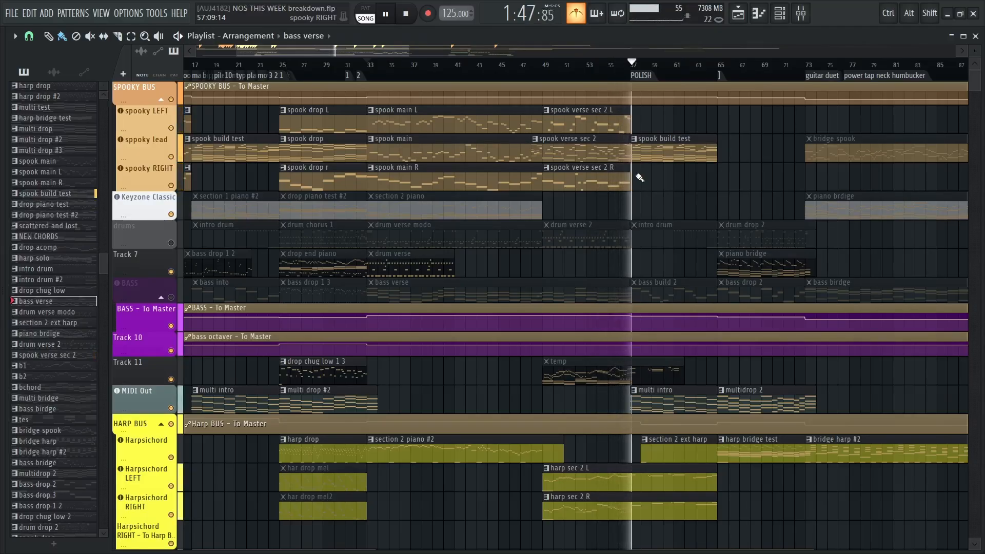
pyautogui.press('space')
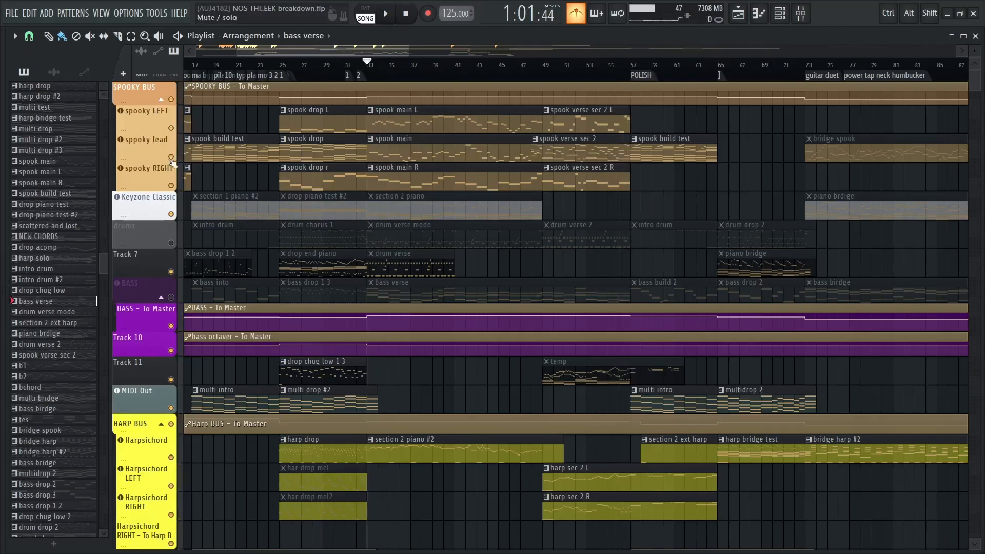
# Play the spook build test section from the POLISH marker at bar 57 with drums and bass muted
pyautogui.moveTo(759, 239); pyautogui.dragTo(442, 301)
pyautogui.scroll(3, 464, 172)
pyautogui.scroll(4, 464, 172)
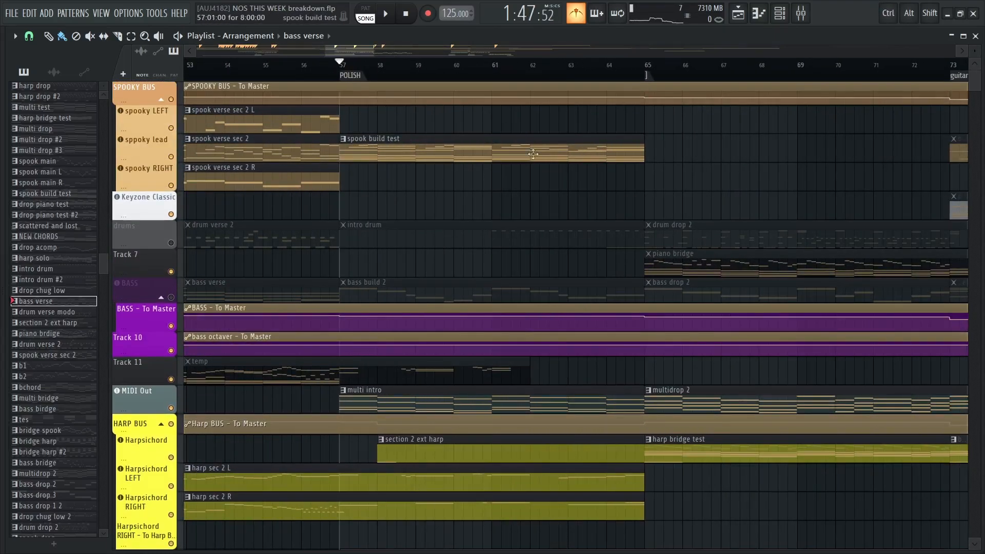
pyautogui.scroll(-4, 477, 229)
pyautogui.press('space')
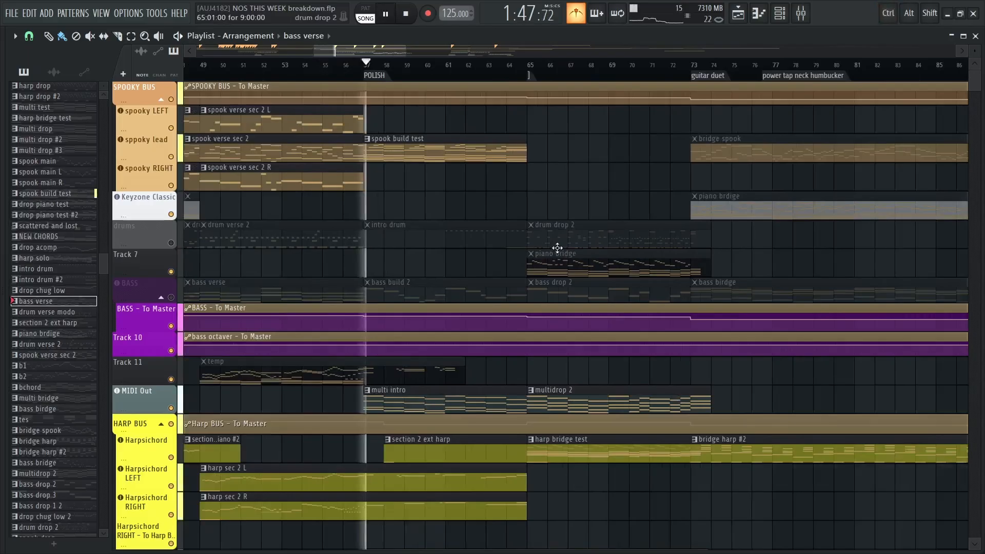
# Stop playback and unmute the drums track and the BASS track
pyautogui.press('space')
pyautogui.scroll(-3, 412, 200)
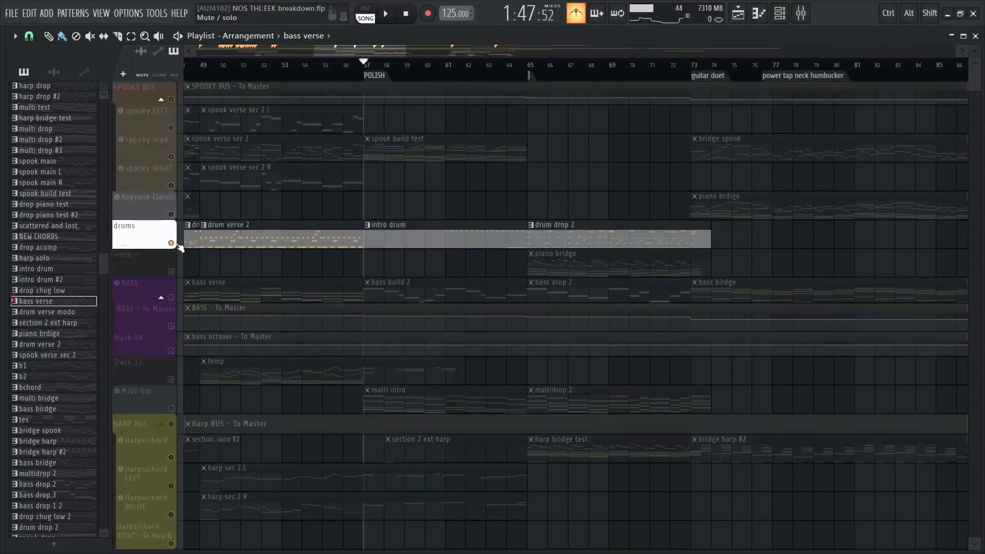
pyautogui.click(171, 244)
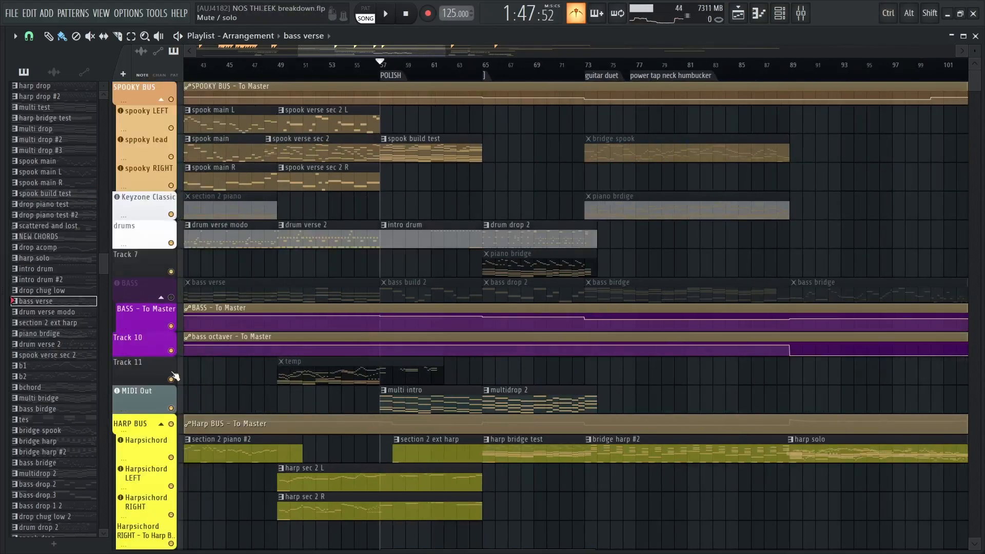
pyautogui.click(171, 297)
pyautogui.scroll(-2, 408, 211)
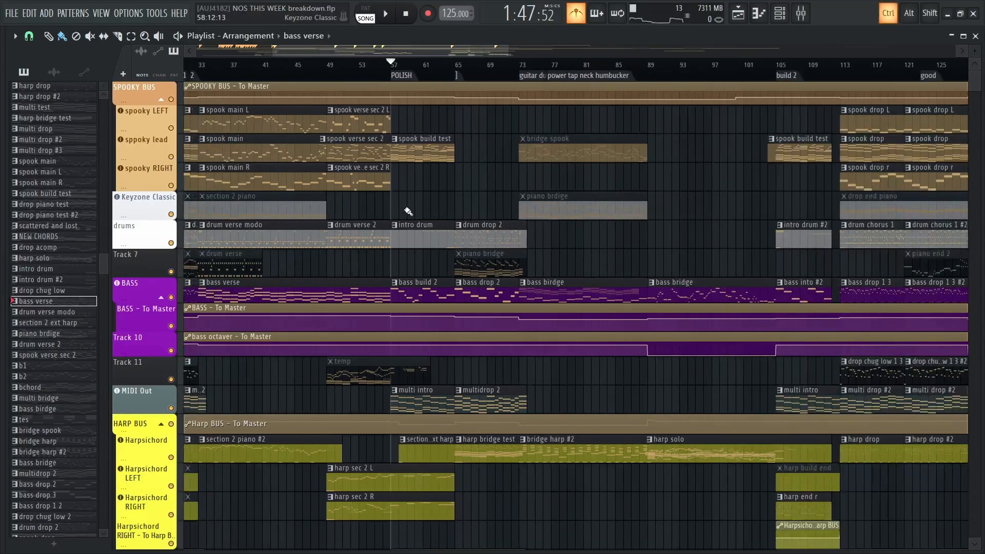
# Play the full mix from the POLISH marker at bar 57 to just before bar 65, and stop
pyautogui.moveTo(405, 207); pyautogui.dragTo(756, 213)
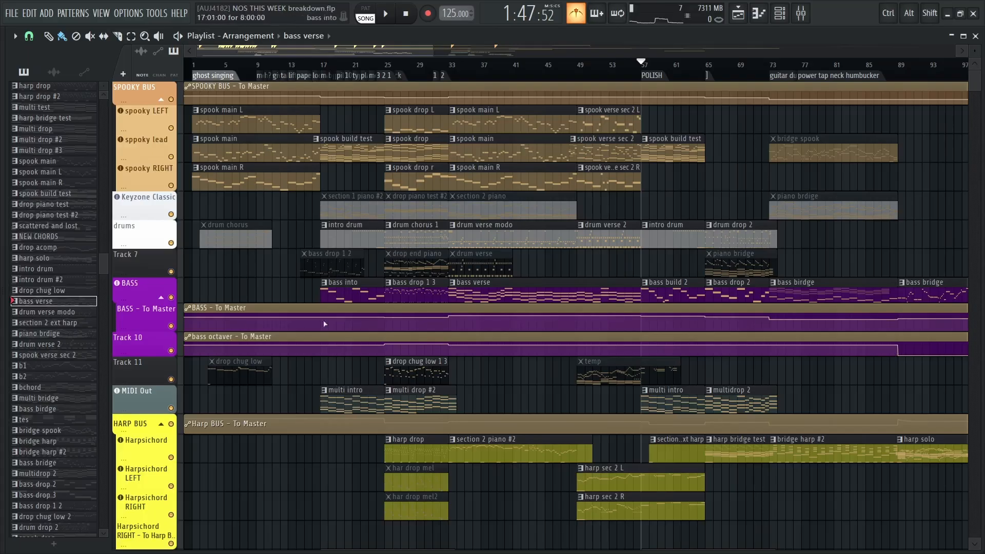
pyautogui.scroll(6, 623, 227)
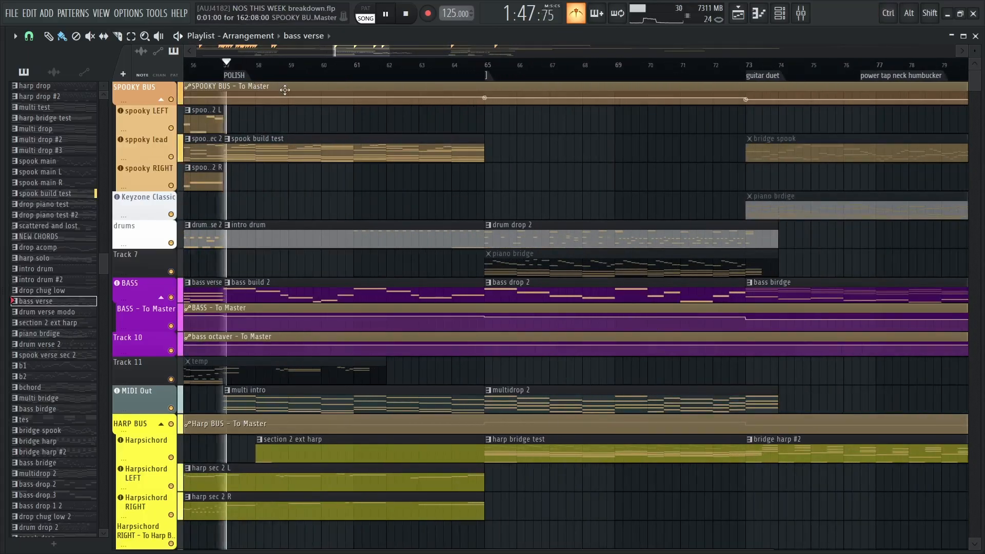
pyautogui.press('space')
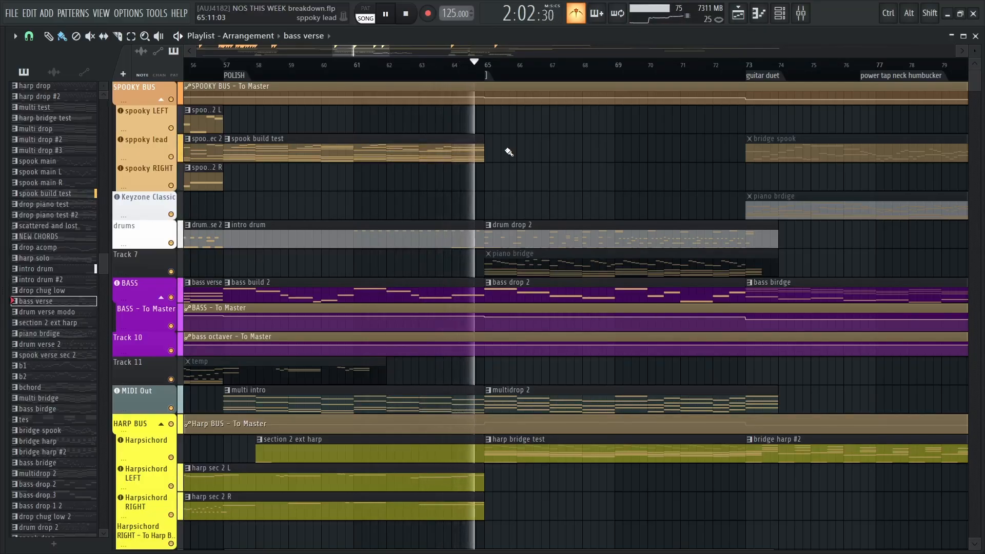
pyautogui.press('space')
# Solo the Harpsichord LEFT track and add Harpsichord RIGHT, HARP BUS and the main Harpsichord track to the solo
pyautogui.scroll(-10, 509, 152)
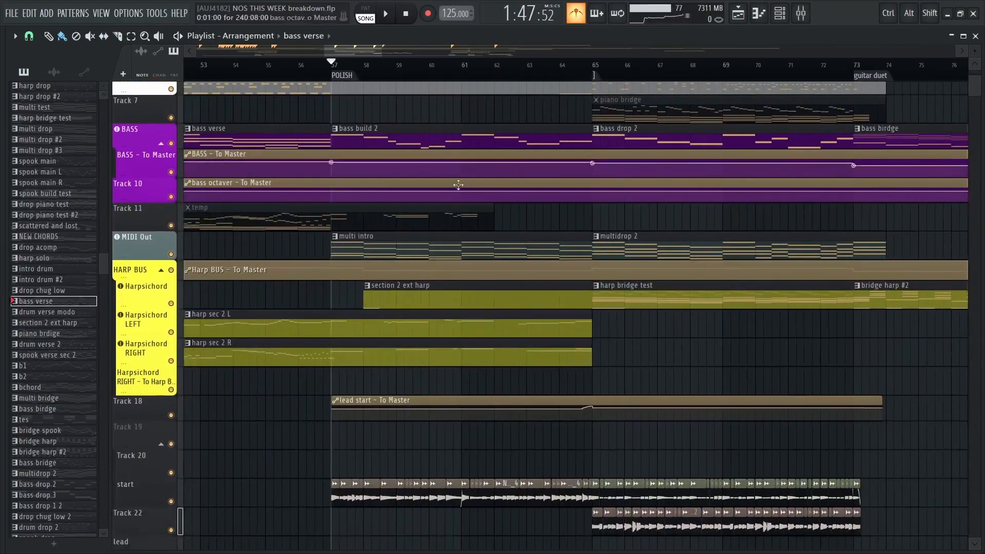
pyautogui.scroll(5, 509, 174)
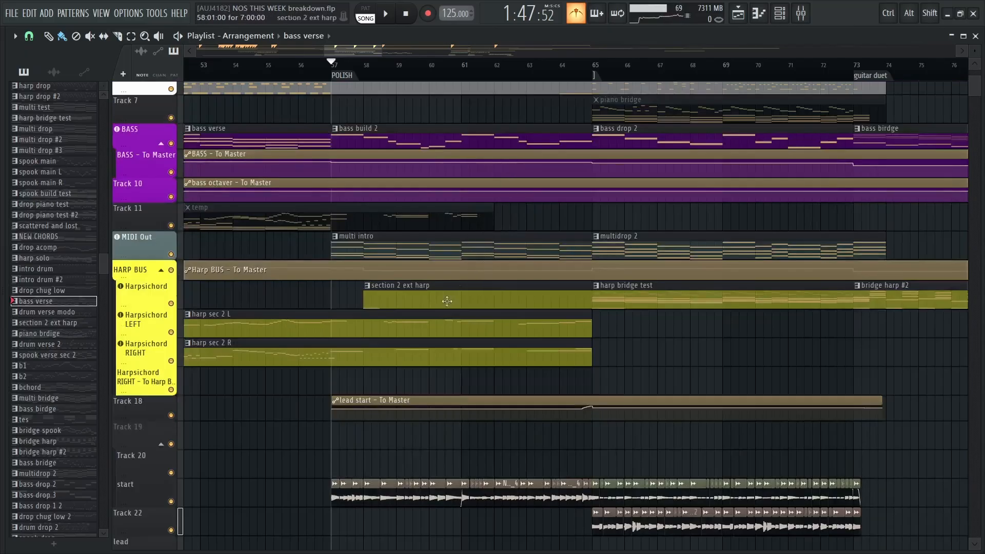
pyautogui.rightClick(171, 333)
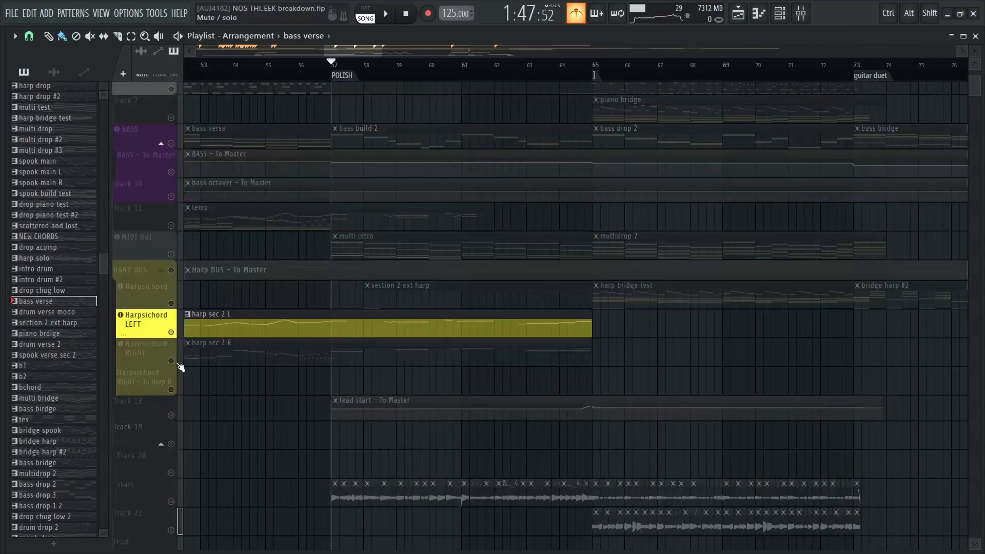
pyautogui.click(171, 361)
pyautogui.click(171, 271)
pyautogui.click(172, 304)
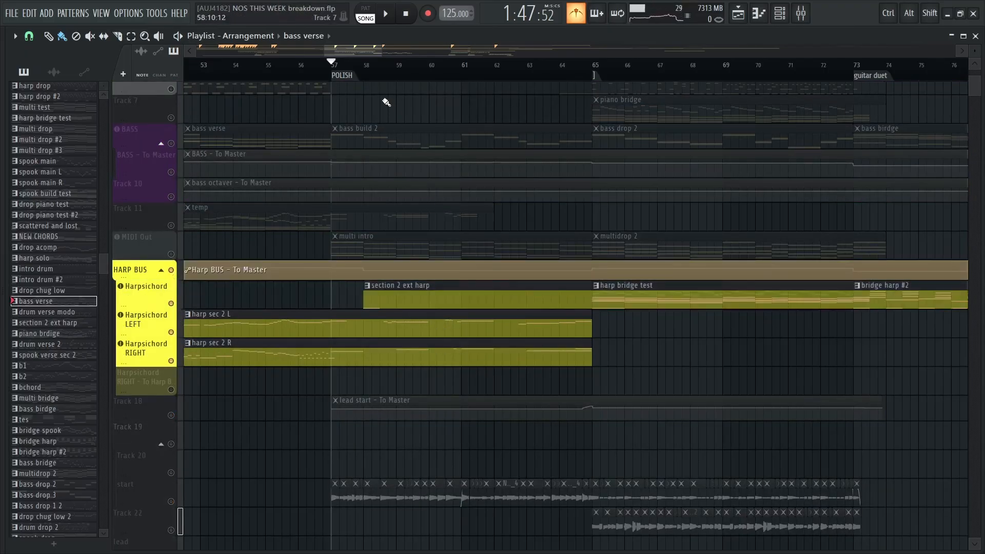
# Play the soloed harpsichord layers from bar 57 to about bar 64, stop, and reactivate all tracks
pyautogui.press('space')
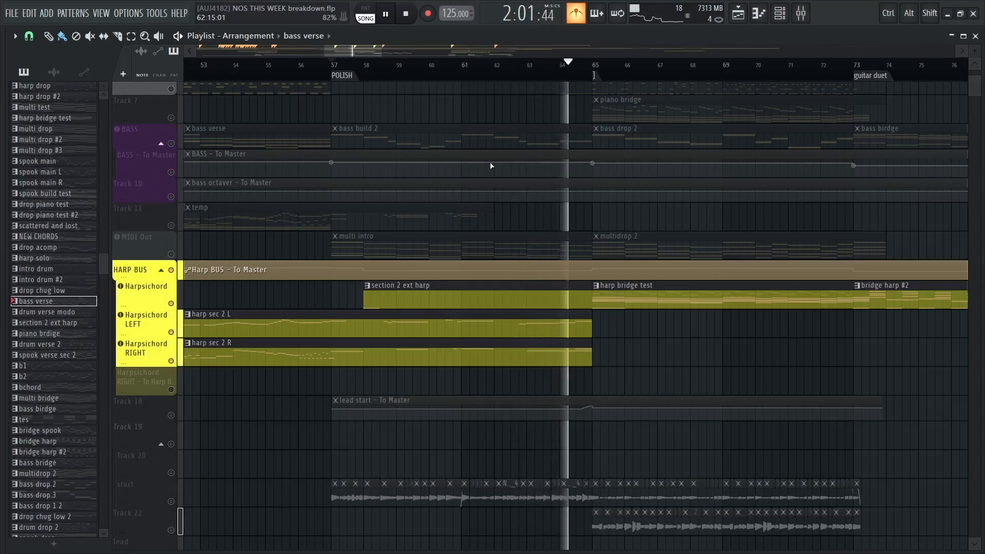
pyautogui.press('space')
pyautogui.moveTo(491, 165); pyautogui.dragTo(378, 291)
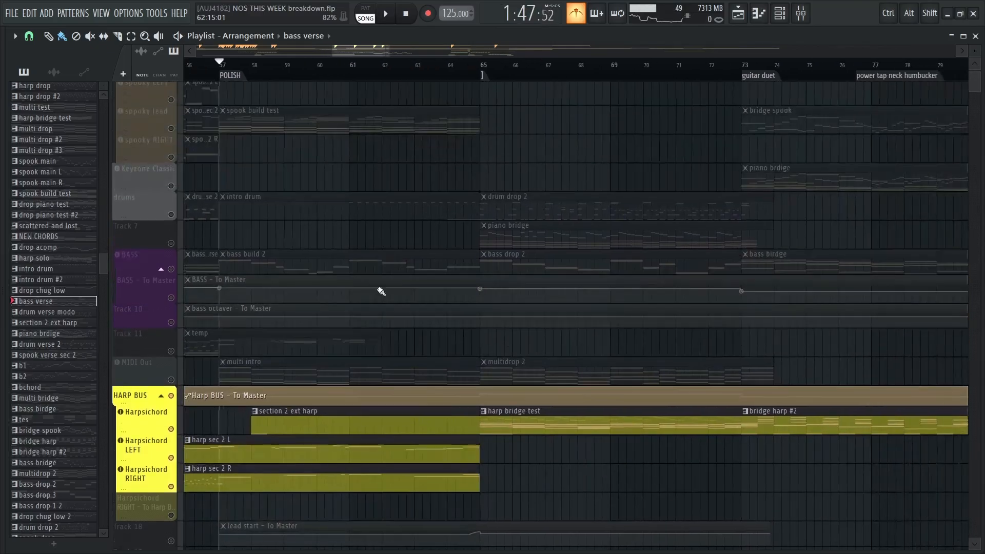
pyautogui.rightClick(172, 243)
pyautogui.rightClick(172, 244)
# Compare the patterns and audio clips of the section from bar 65 with those of the earlier drop at bar 25
pyautogui.scroll(-10, 351, 163)
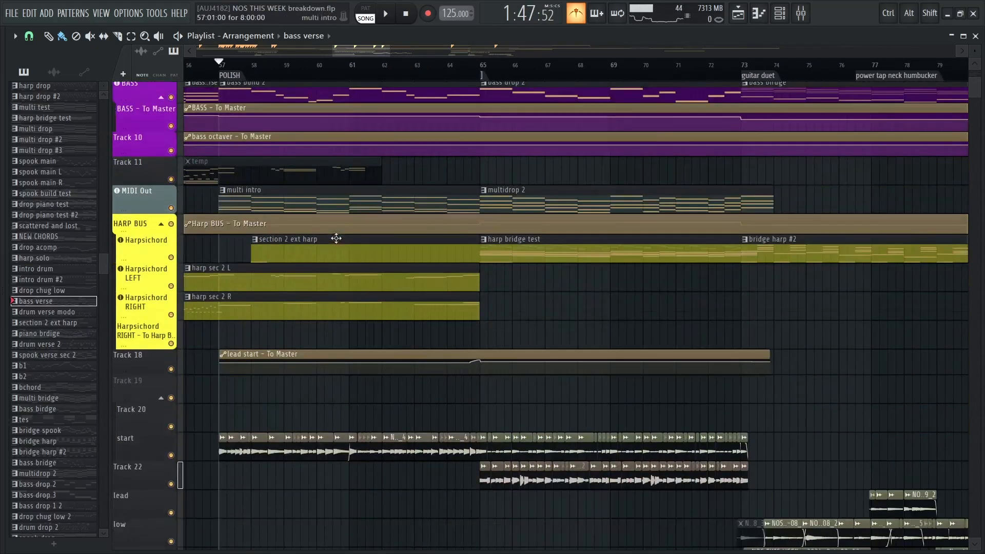
pyautogui.scroll(11, 392, 193)
pyautogui.scroll(-1, 436, 193)
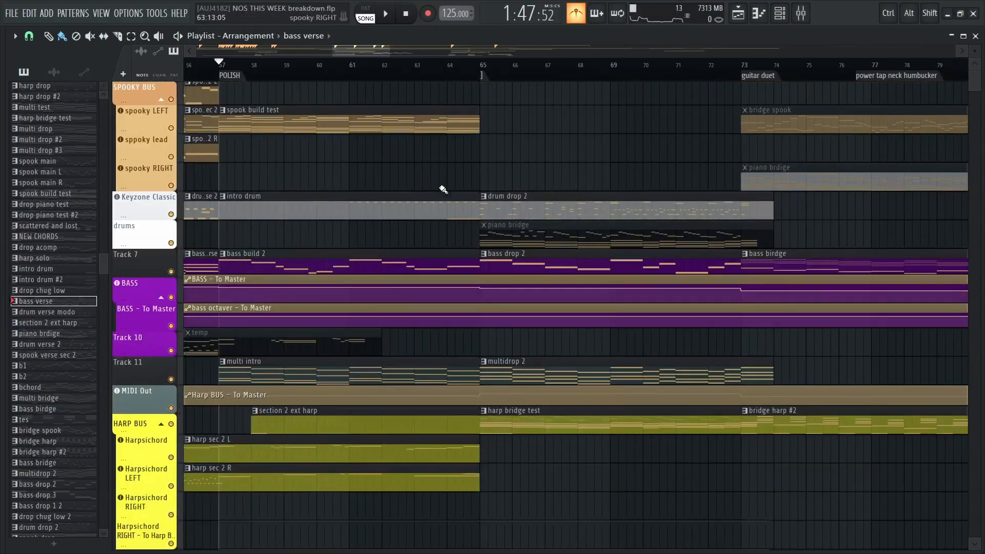
pyautogui.moveTo(488, 169); pyautogui.dragTo(330, 261)
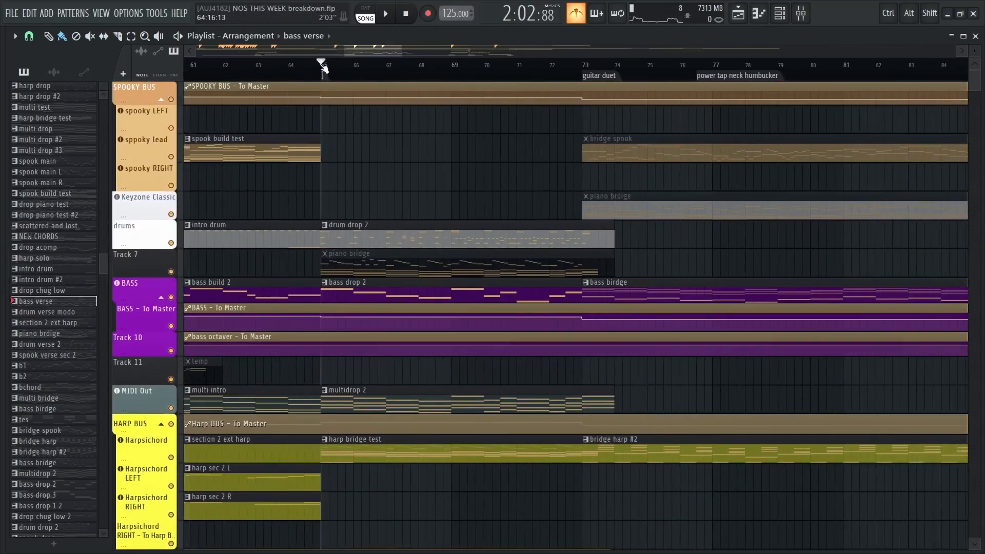
pyautogui.keyDown('ctrl'); pyautogui.scroll(-2, 472, 165); pyautogui.keyUp('ctrl')
pyautogui.moveTo(354, 191); pyautogui.dragTo(372, 195)
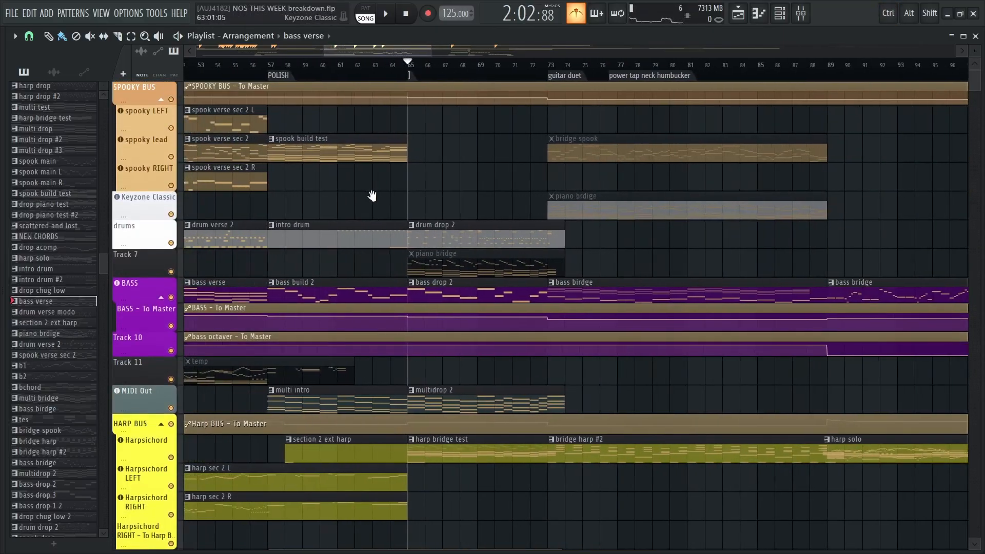
pyautogui.keyDown('ctrl'); pyautogui.scroll(-2, 368, 199); pyautogui.keyUp('ctrl')
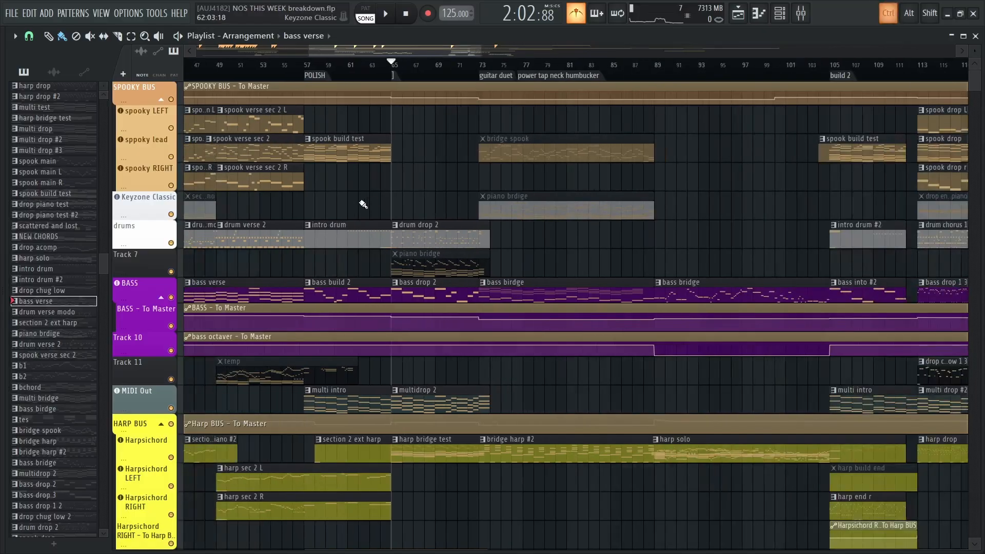
pyautogui.moveTo(361, 206); pyautogui.dragTo(662, 137)
pyautogui.moveTo(496, 349); pyautogui.dragTo(516, 128)
pyautogui.moveTo(477, 316); pyautogui.dragTo(504, 422)
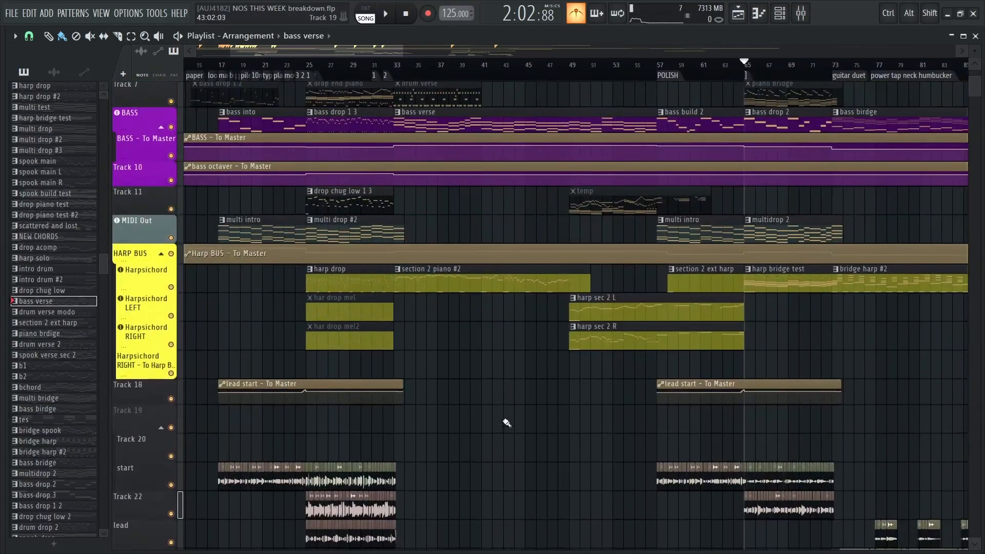
pyautogui.moveTo(513, 257); pyautogui.dragTo(469, 431)
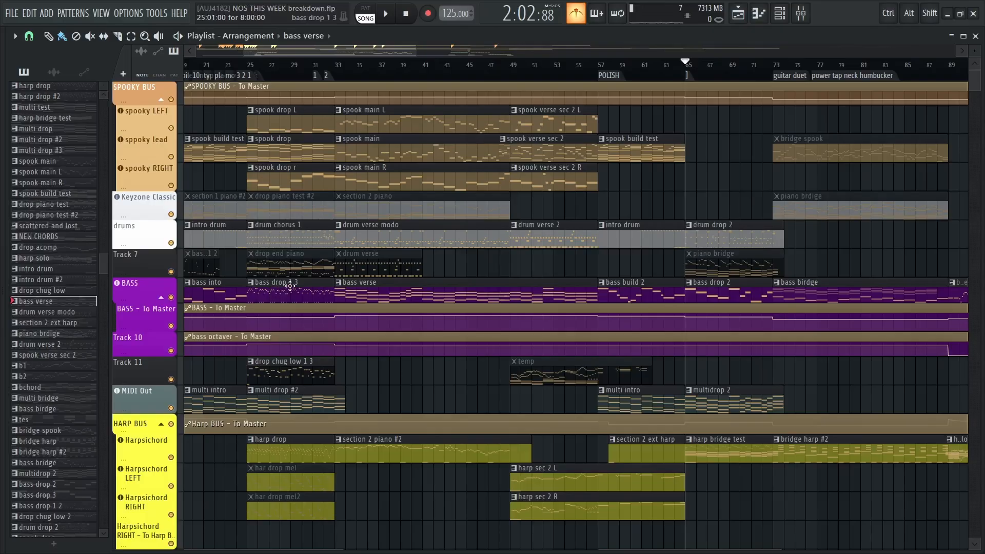
pyautogui.hscroll(5, 493, 260)
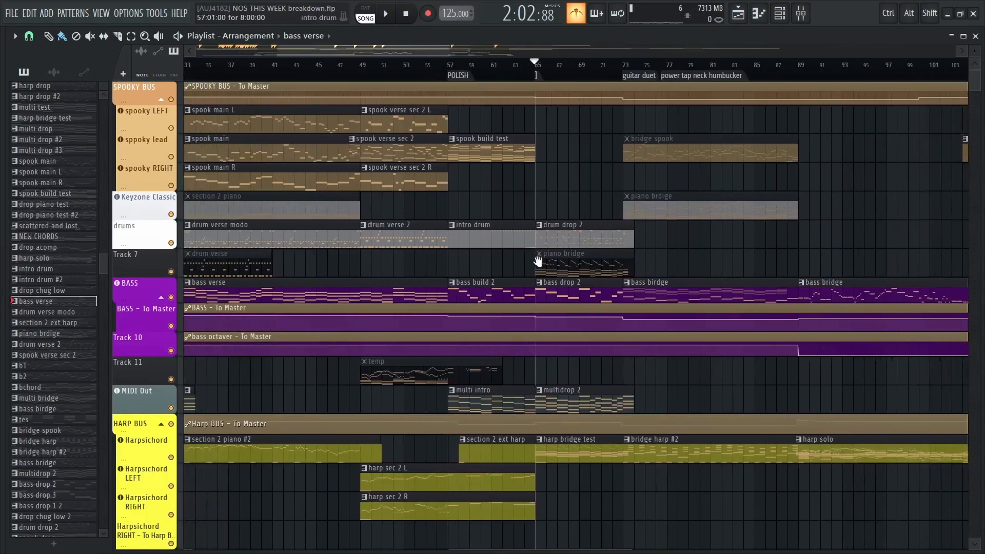
pyautogui.moveTo(618, 272); pyautogui.dragTo(517, 289)
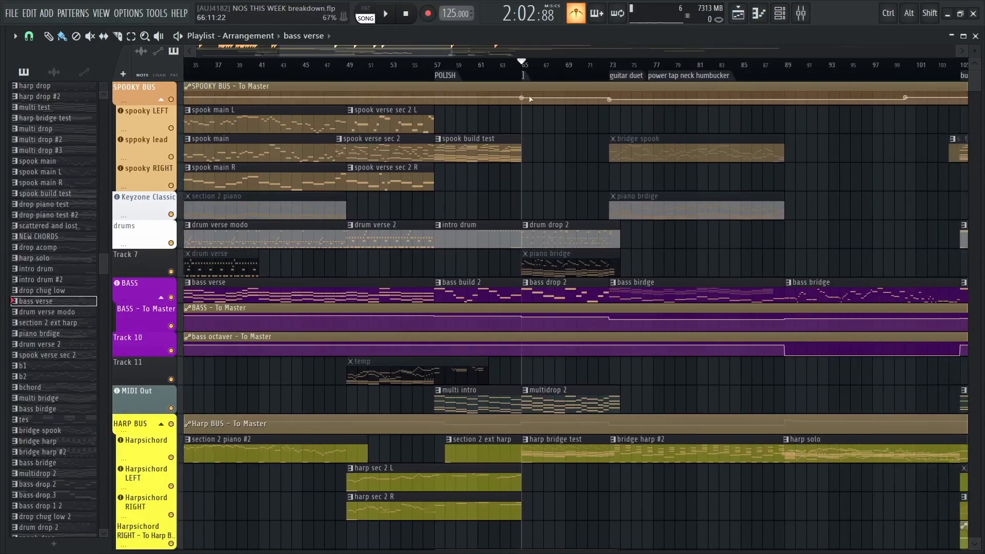
# Play the full mix from bar 65 to just before the guitar duet marker at bar 73, and stop
pyautogui.scroll(4, 624, 118)
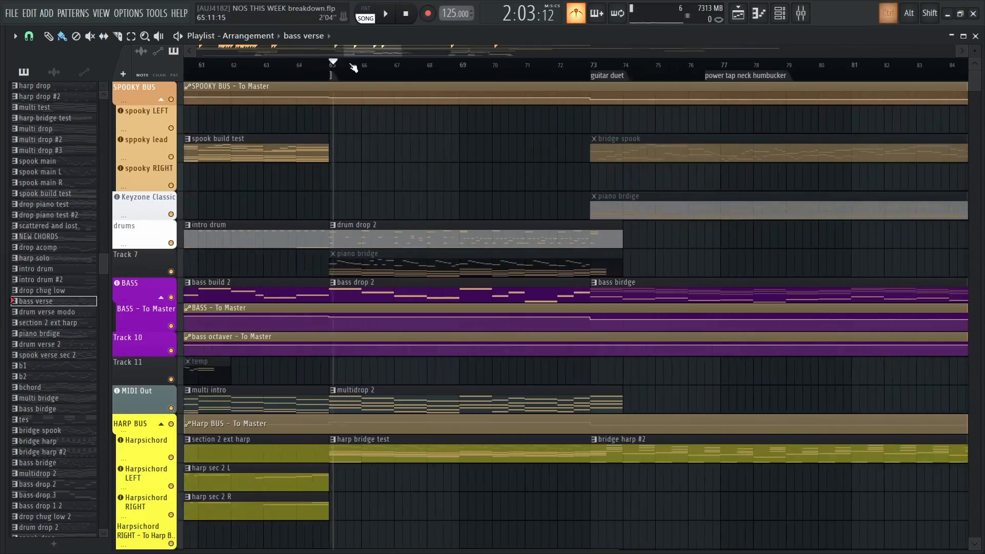
pyautogui.press('space')
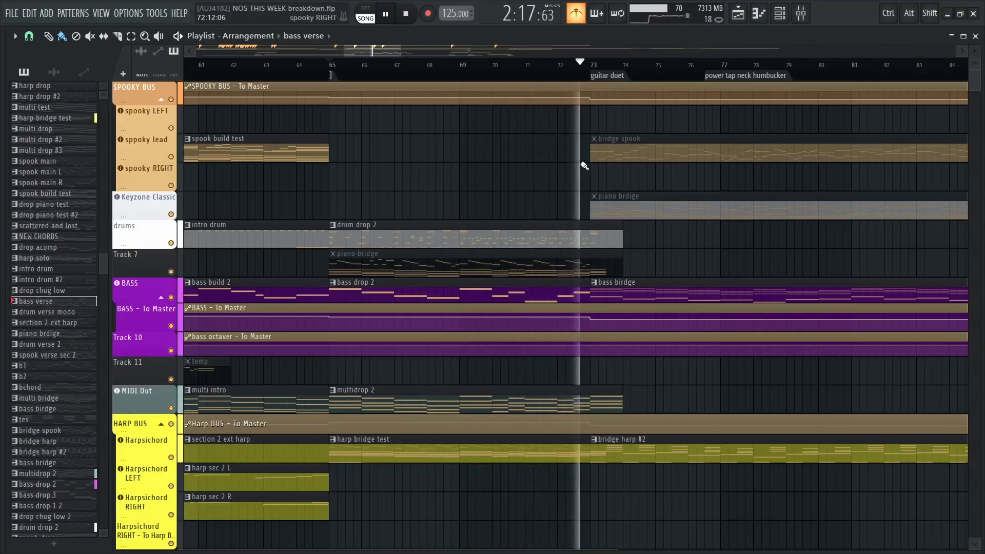
pyautogui.press('space')
# Examine the patterns between bar 65 and the guitar duet marker, plus the audio clips on start and Track 22
pyautogui.keyDown('ctrl'); pyautogui.scroll(-3, 584, 165); pyautogui.keyUp('ctrl')
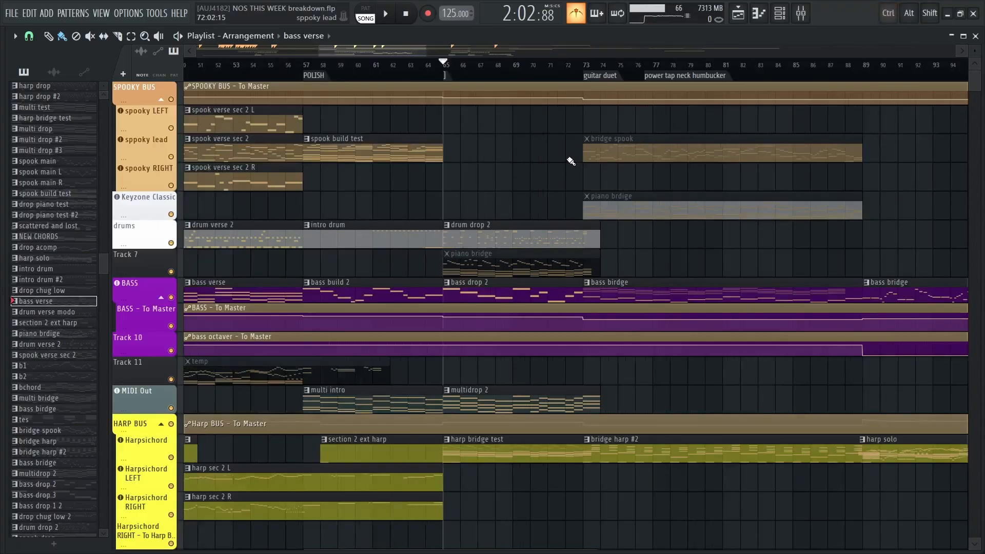
pyautogui.hscroll(5, 494, 176)
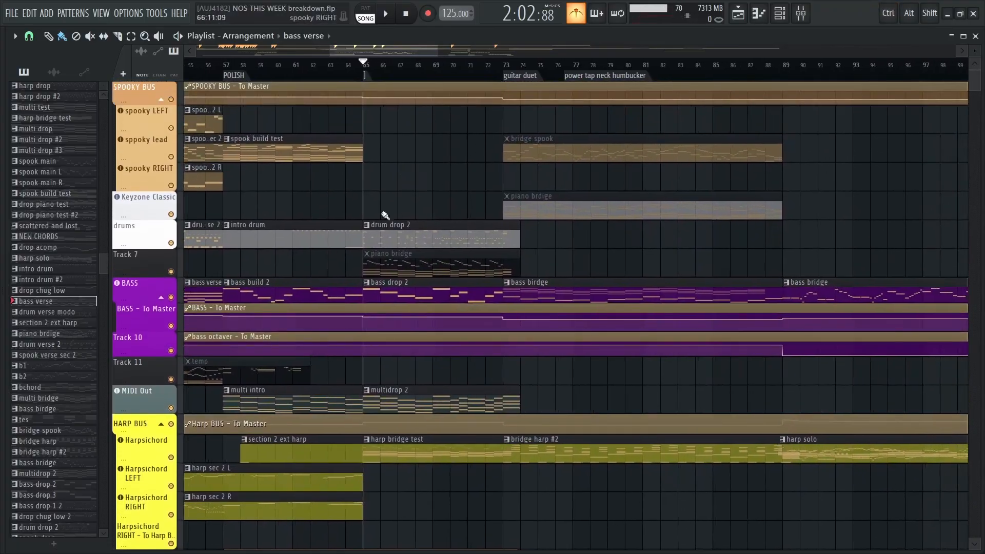
pyautogui.moveTo(396, 236)
pyautogui.mouseDown()
pyautogui.moveTo(417, 161)
pyautogui.moveTo(385, 202)
pyautogui.moveTo(386, 246)
pyautogui.mouseUp()
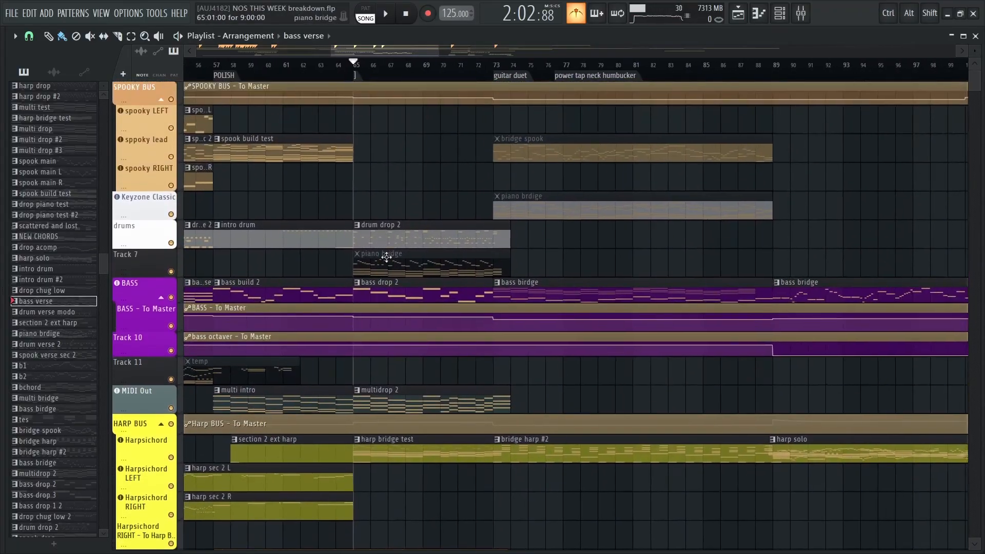
pyautogui.moveTo(443, 203); pyautogui.dragTo(391, 202)
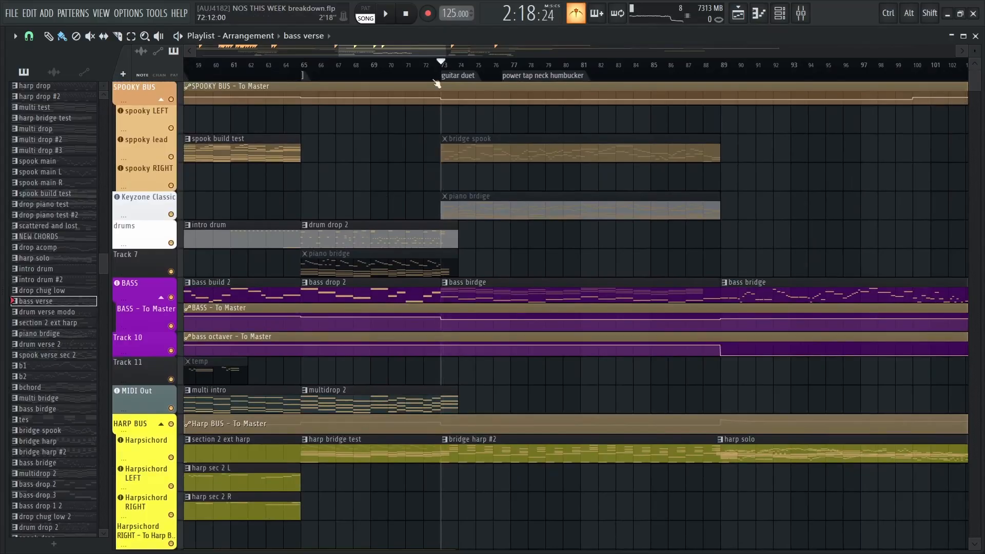
pyautogui.moveTo(433, 294); pyautogui.dragTo(545, 249)
pyautogui.scroll(-2, 546, 249)
pyautogui.moveTo(782, 388); pyautogui.dragTo(726, 366)
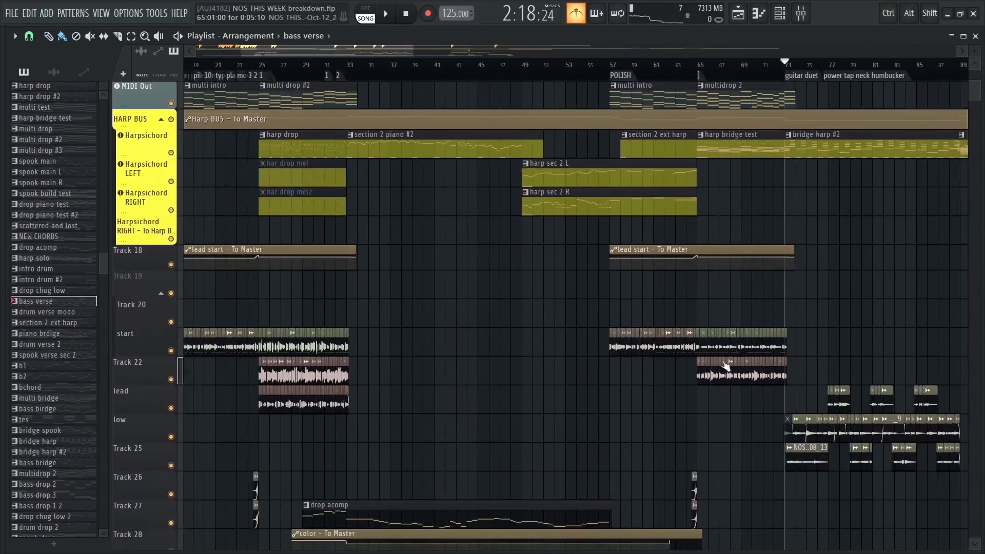
# Stop playback at bar 65 and solo the start and Track 22 audio tracks together
pyautogui.scroll(5, 808, 279)
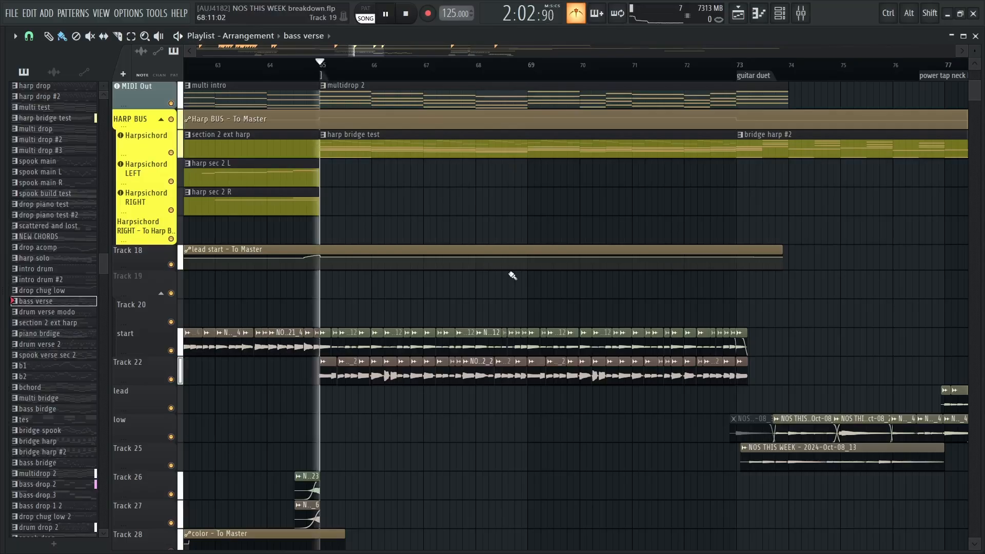
pyautogui.press('space')
pyautogui.rightClick(181, 348)
pyautogui.click(180, 370)
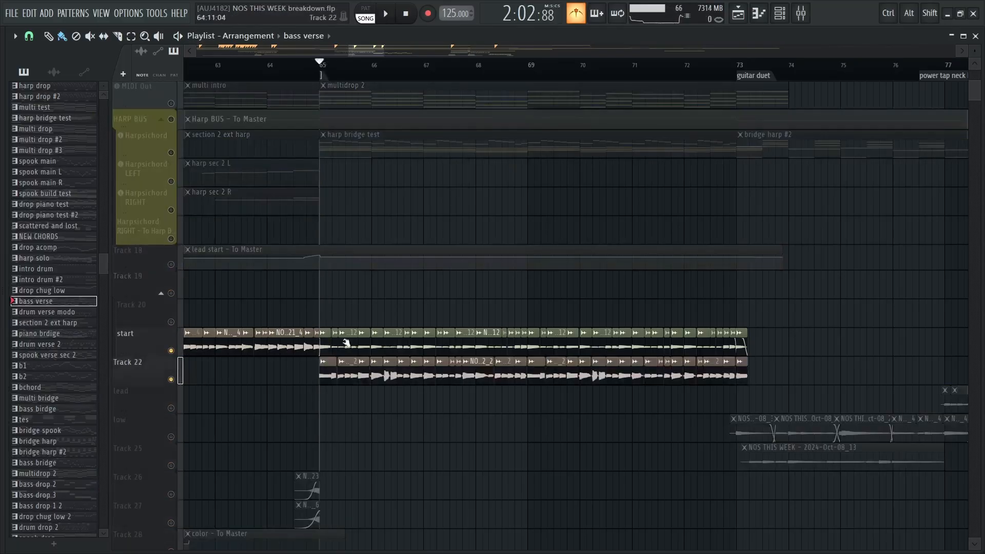
# Play the soloed start and Track 22 audio from bar 65, compare it with the bar 25 drop, and stop
pyautogui.press('space')
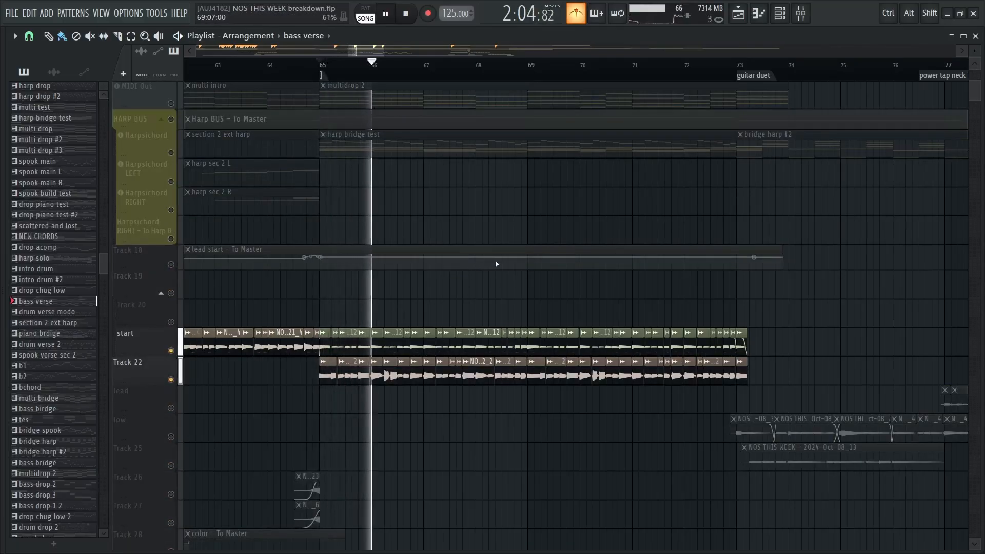
pyautogui.scroll(-5, 486, 264)
pyautogui.press('space')
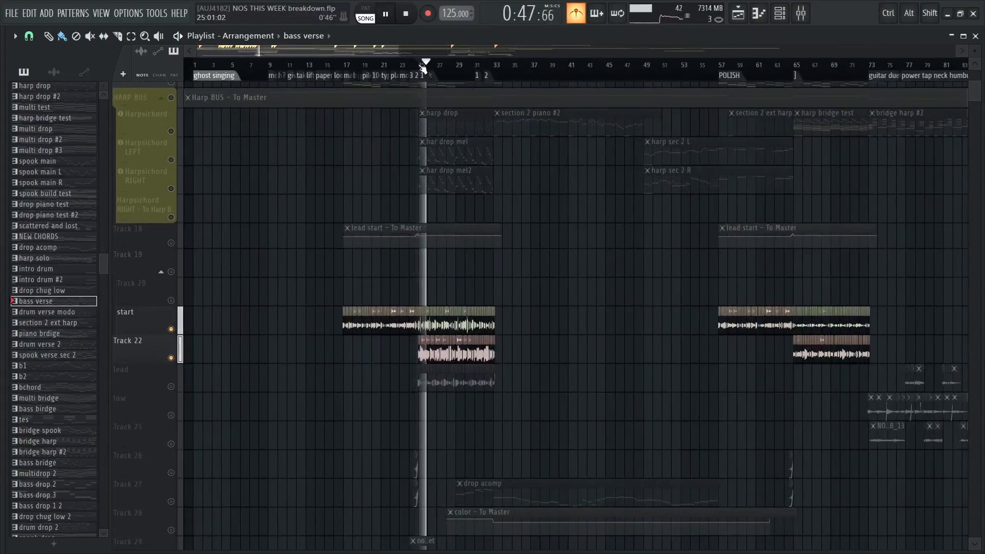
pyautogui.press('space')
# Mute the start track, leaving only Track 22 active for the section from bar 65
pyautogui.scroll(5, 690, 223)
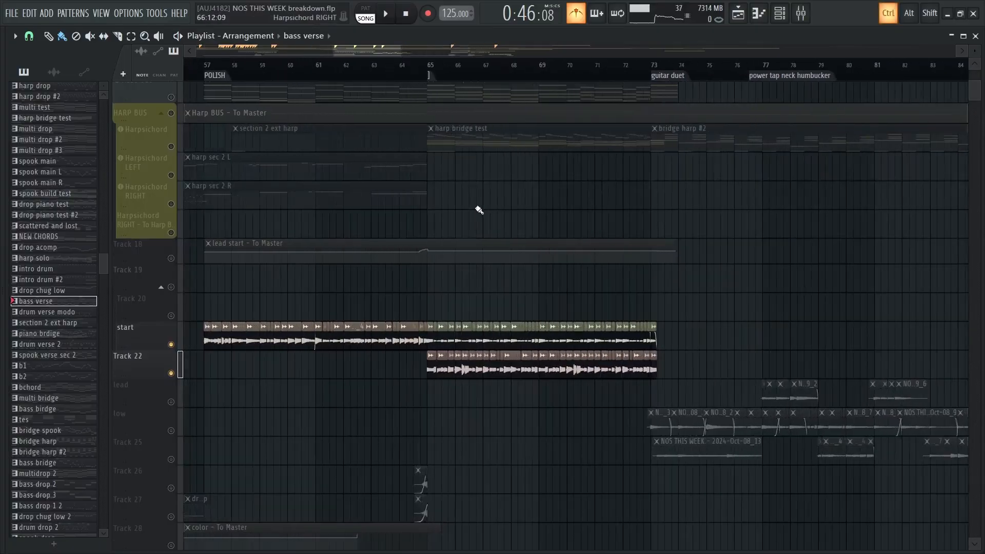
pyautogui.scroll(3, 472, 223)
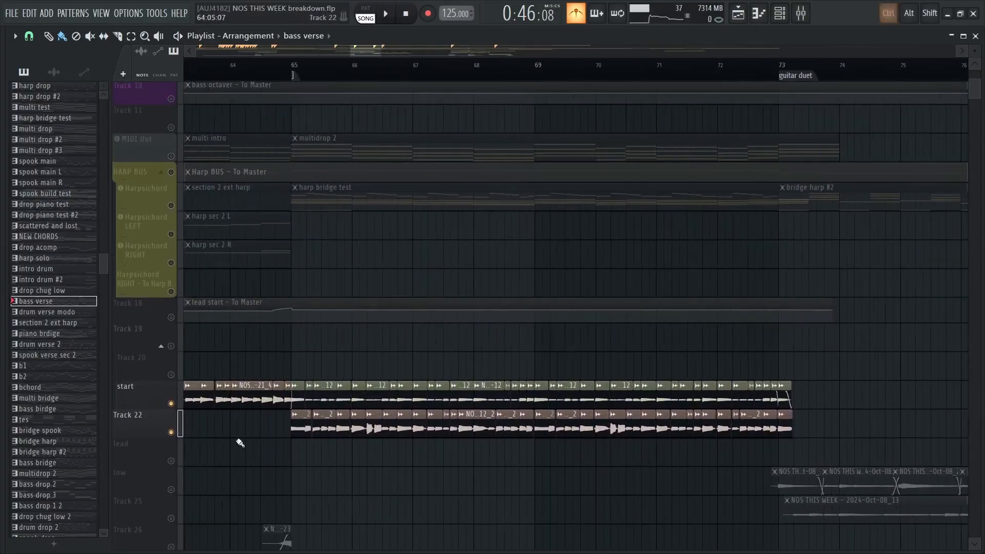
pyautogui.click(171, 404)
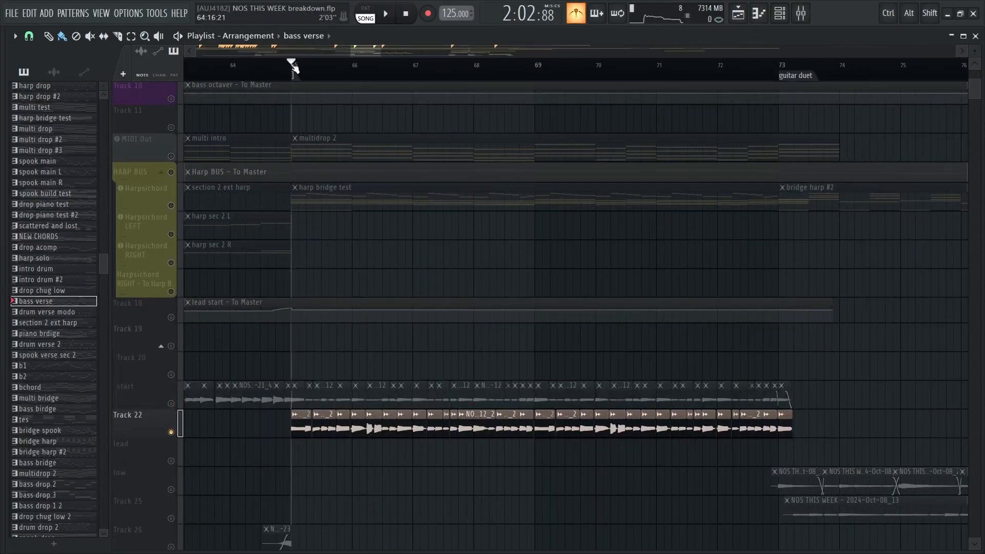
# Play Track 22 alone from bar 65, stop, and reactivate the start track along with all other tracks
pyautogui.press('space')
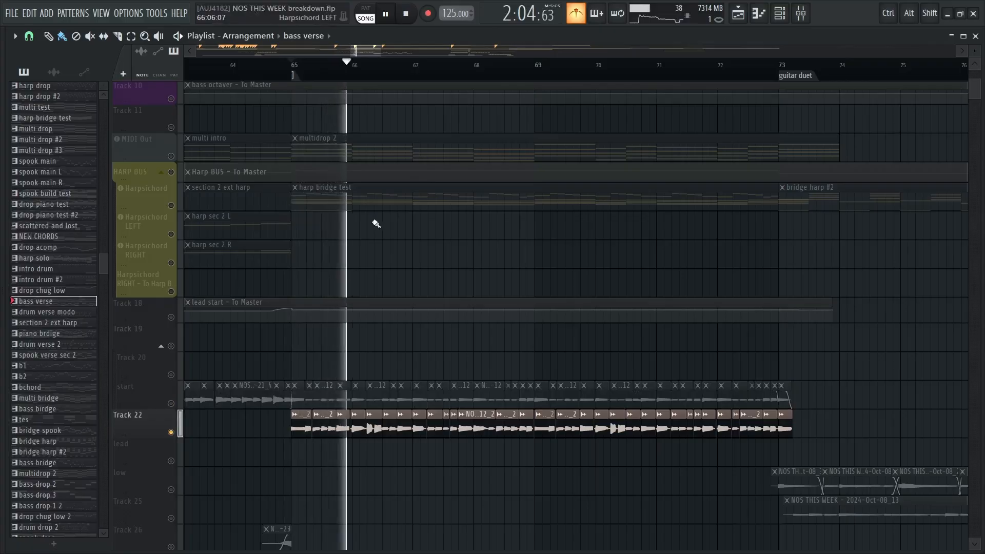
pyautogui.press('space')
pyautogui.click(171, 403)
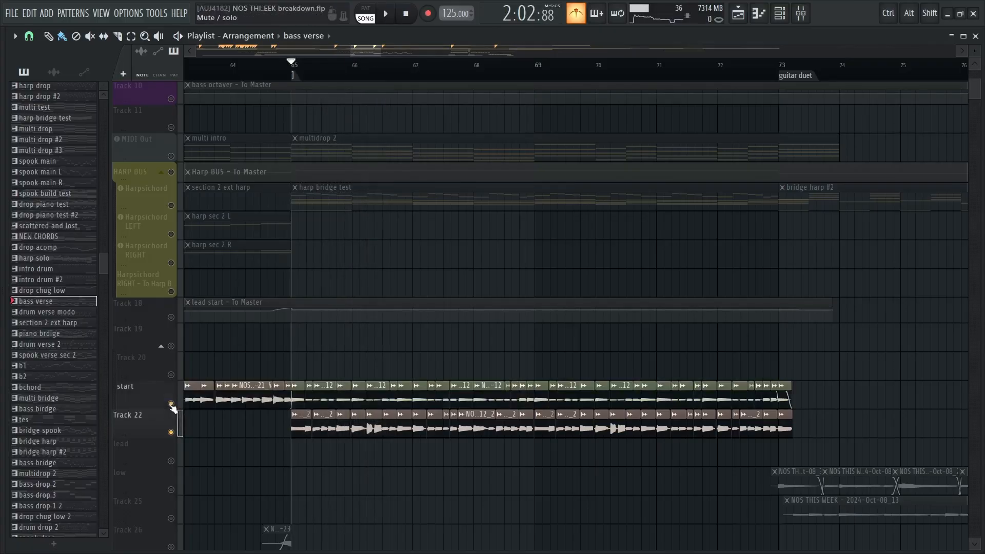
pyautogui.rightClick(171, 404)
pyautogui.rightClick(170, 404)
# Open the harp bridge test pattern in the piano roll and audition its first chord and its closing chord at bar 9
pyautogui.moveTo(369, 350); pyautogui.dragTo(450, 443)
pyautogui.scroll(-3, 452, 235)
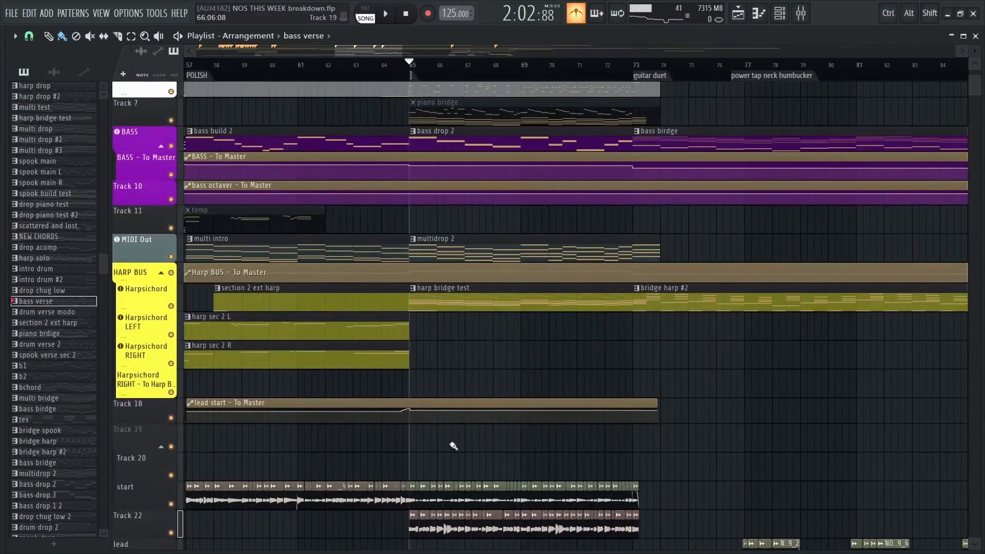
pyautogui.scroll(3, 475, 362)
pyautogui.doubleClick(429, 353)
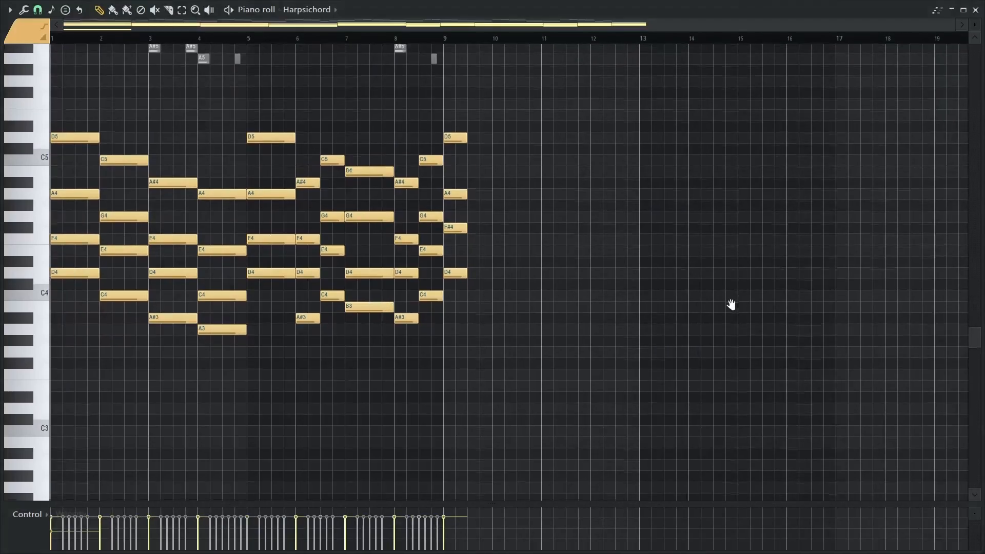
pyautogui.scroll(4, 455, 260)
pyautogui.scroll(-2, 260, 266)
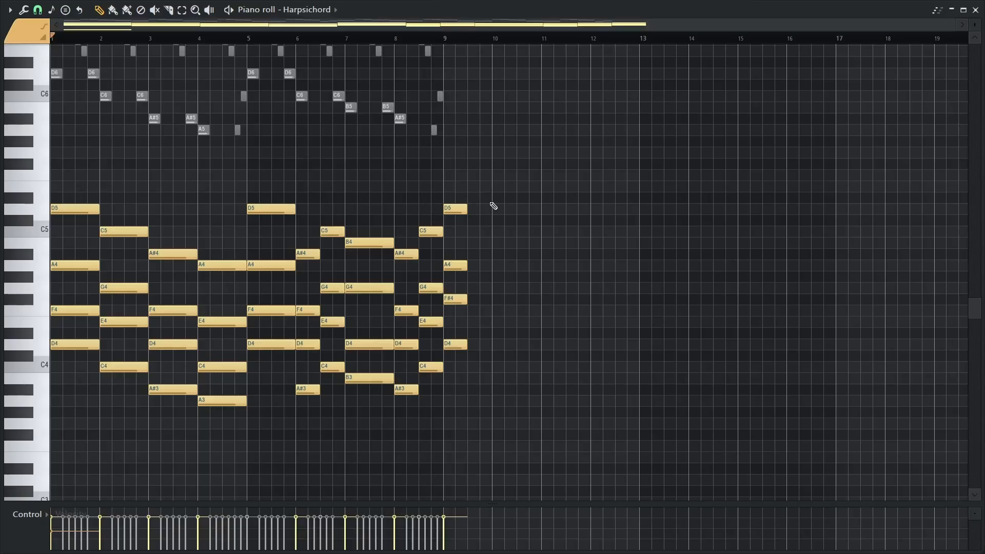
pyautogui.keyDown('ctrl'); pyautogui.keyDown('alt'); pyautogui.rightClick(59, 266); pyautogui.keyUp('alt'); pyautogui.keyUp('ctrl')
pyautogui.keyDown('ctrl'); pyautogui.keyDown('alt'); pyautogui.rightClick(59, 266); pyautogui.keyUp('alt'); pyautogui.keyUp('ctrl')
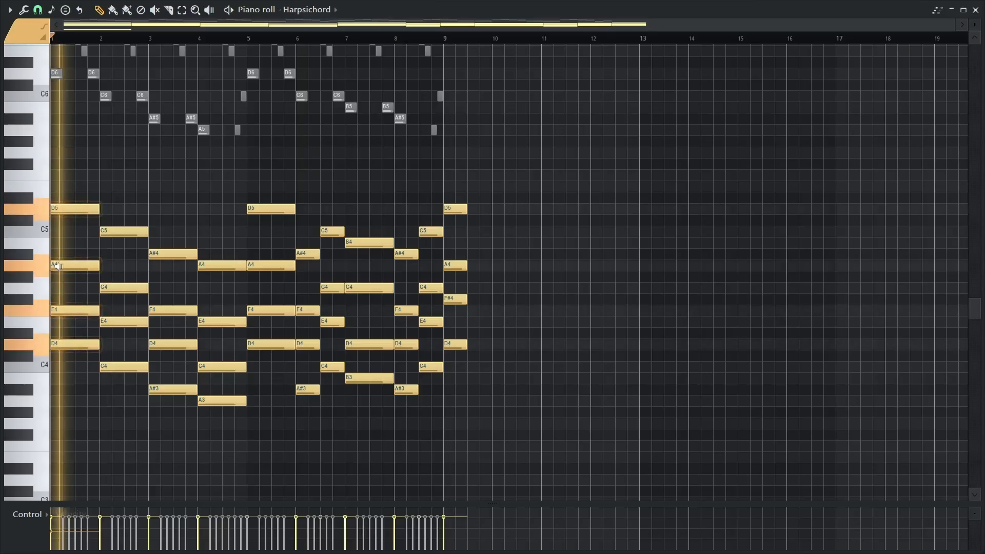
pyautogui.keyDown('ctrl'); pyautogui.keyDown('alt'); pyautogui.rightClick(456, 271); pyautogui.keyUp('alt'); pyautogui.keyUp('ctrl')
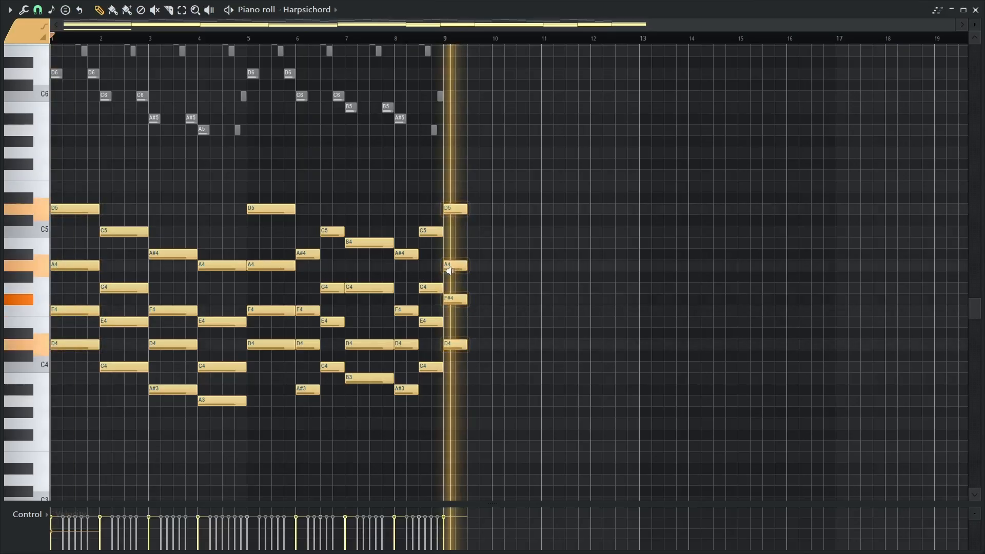
pyautogui.keyDown('ctrl'); pyautogui.keyDown('alt'); pyautogui.rightClick(459, 267); pyautogui.keyUp('alt'); pyautogui.keyUp('ctrl')
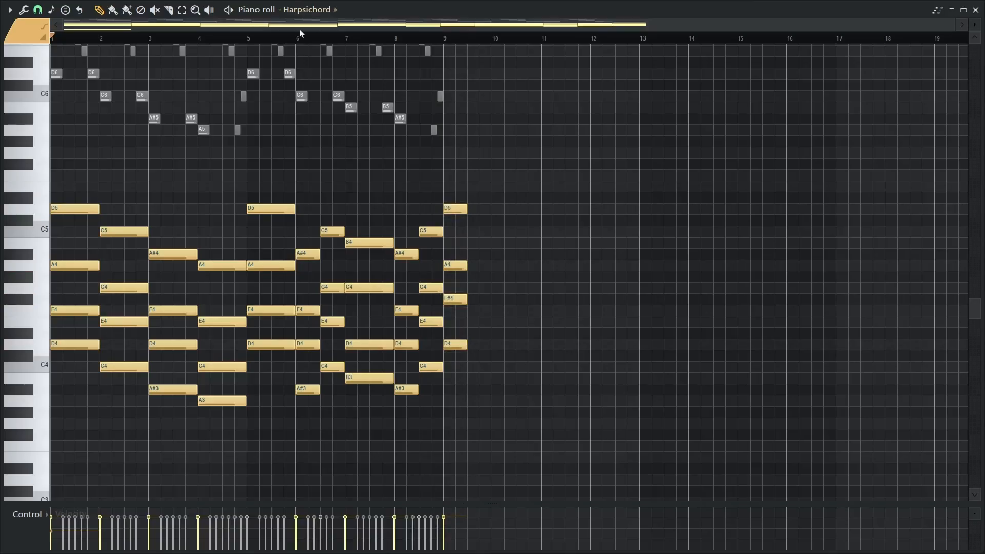
# Play the harp bridge test pattern from bar 6 through its last chord, stop, and close the piano roll
pyautogui.moveTo(384, 46)
pyautogui.mouseDown()
pyautogui.moveTo(447, 52)
pyautogui.moveTo(301, 61)
pyautogui.mouseUp()
pyautogui.press('space')
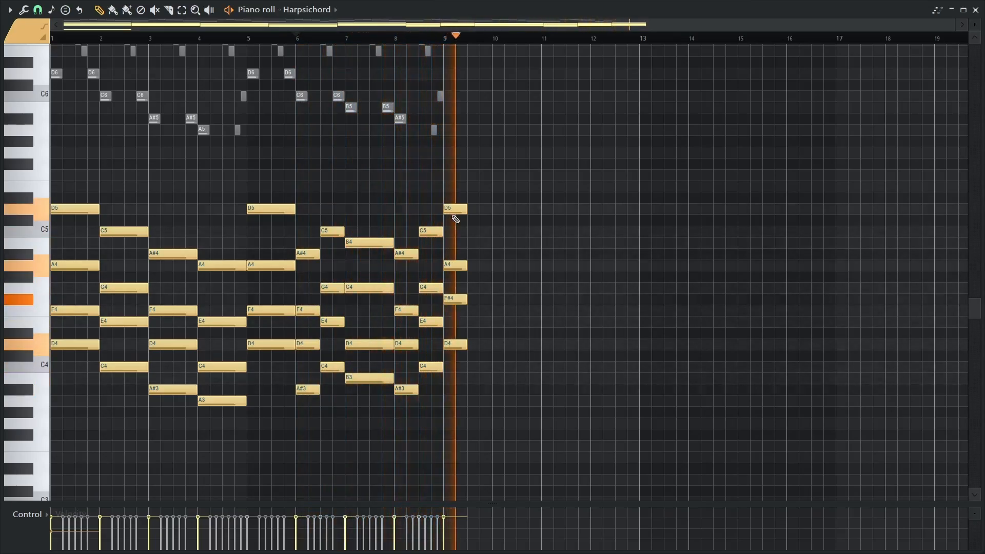
pyautogui.press('space')
pyautogui.press('Escape')
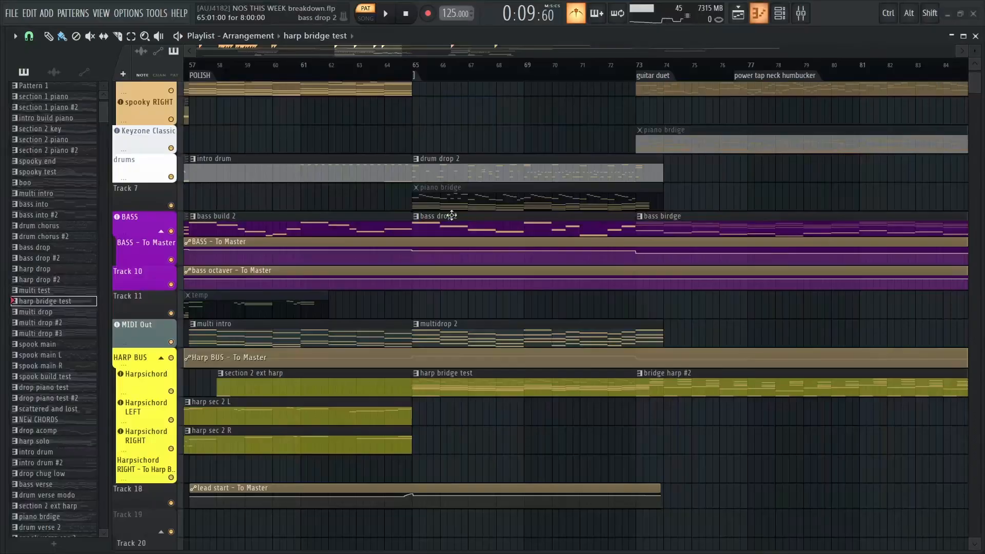
# Open the drum drop 2 pattern in the piano roll and play it from its first bar
pyautogui.scroll(2, 519, 145)
pyautogui.keyDown('ctrl'); pyautogui.scroll(-3, 418, 248); pyautogui.keyUp('ctrl')
pyautogui.keyDown('ctrl'); pyautogui.scroll(-1, 425, 290); pyautogui.keyUp('ctrl')
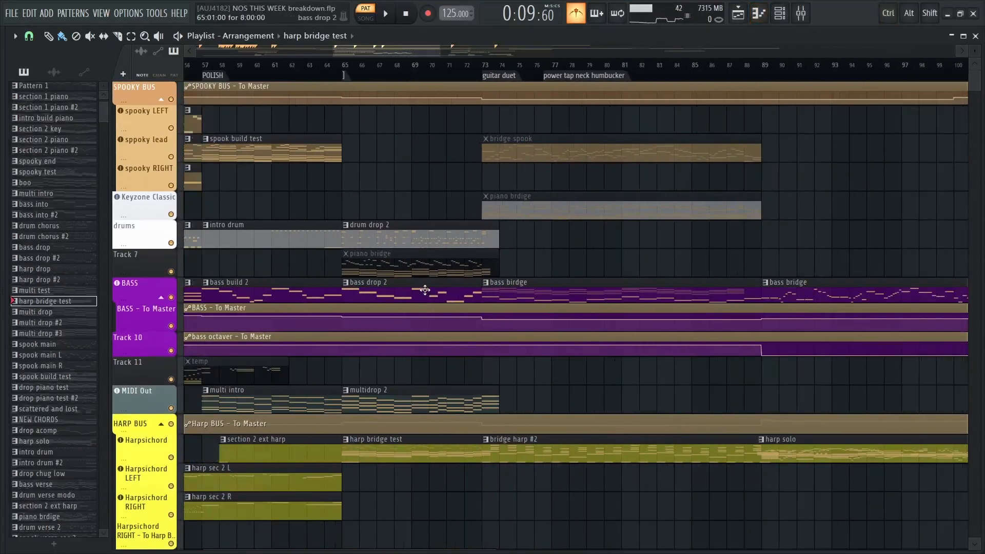
pyautogui.doubleClick(384, 237)
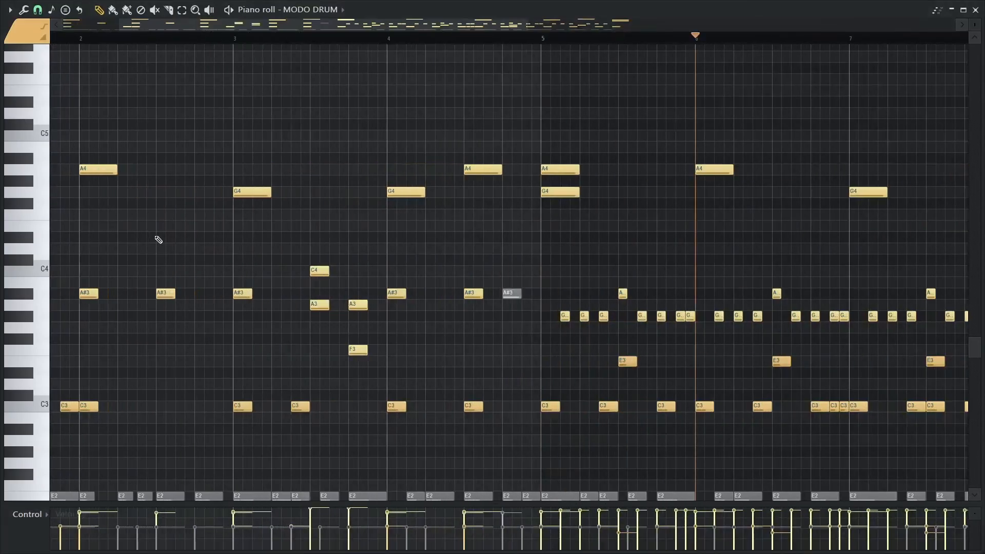
pyautogui.moveTo(156, 237); pyautogui.dragTo(352, 177)
pyautogui.keyDown('ctrl'); pyautogui.scroll(-3, 352, 177); pyautogui.keyUp('ctrl')
pyautogui.moveTo(203, 145); pyautogui.dragTo(219, 176)
pyautogui.click(67, 35)
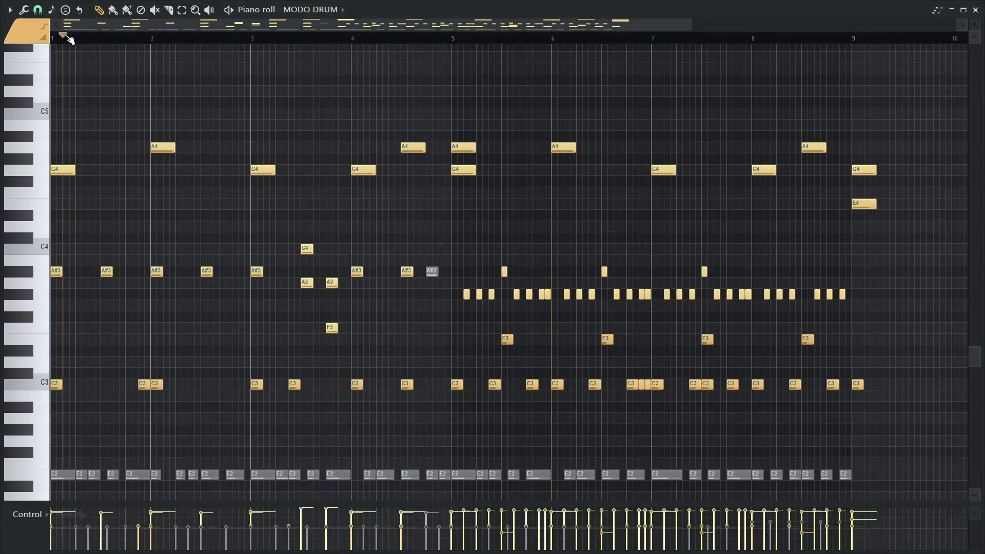
pyautogui.moveTo(67, 36); pyautogui.dragTo(53, 37)
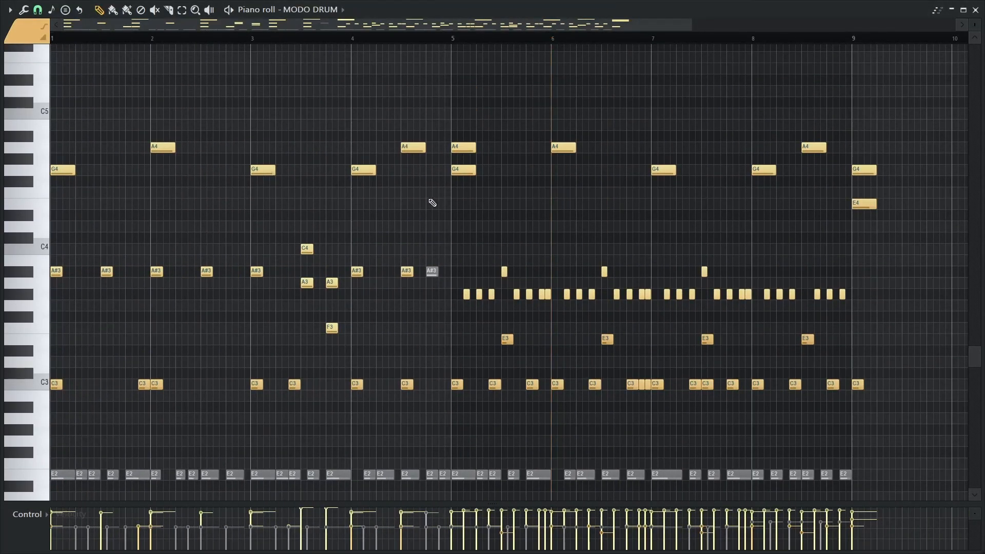
pyautogui.press('space')
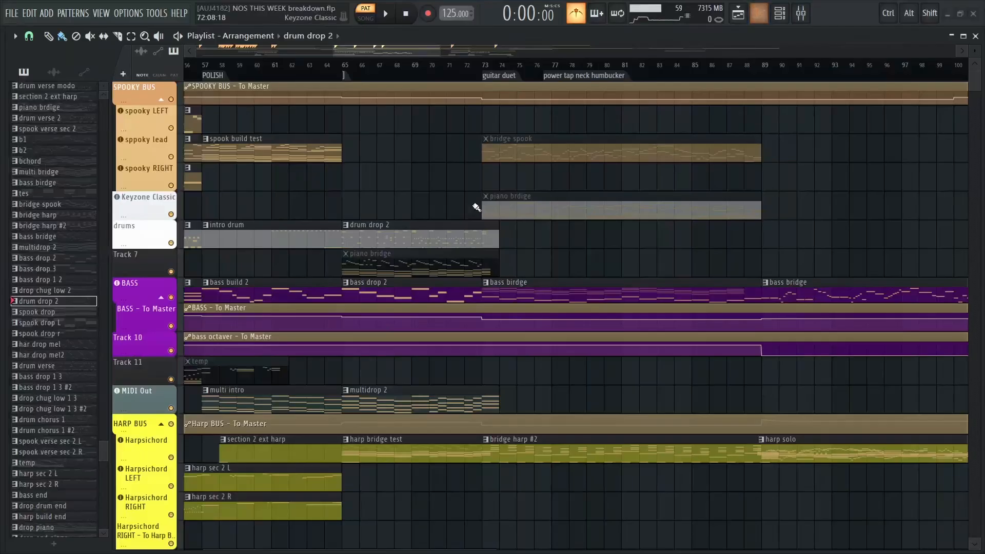
# Set the playback position to the guitar duet marker at bar 73 and examine the bridge patterns up to build 2
pyautogui.hscroll(3, 458, 200)
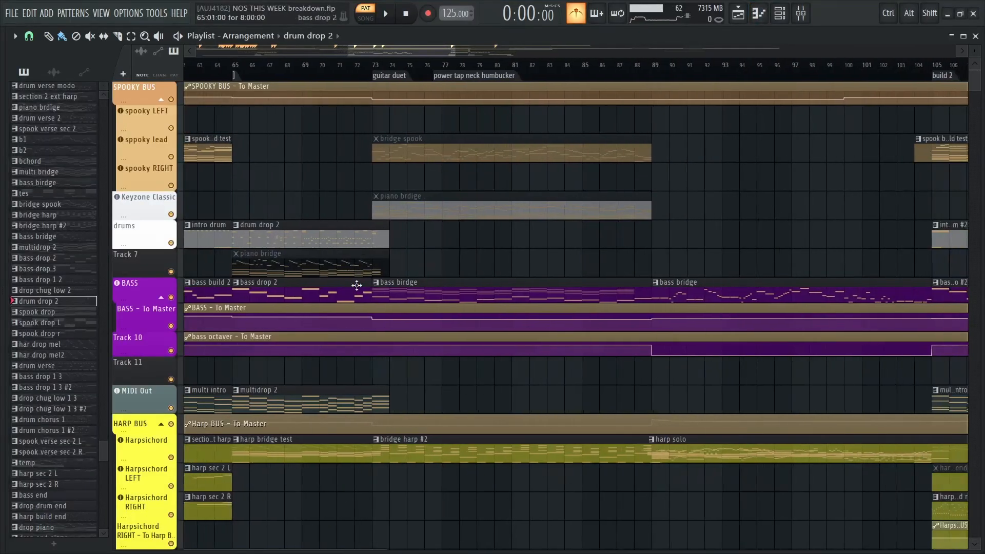
pyautogui.click(374, 64)
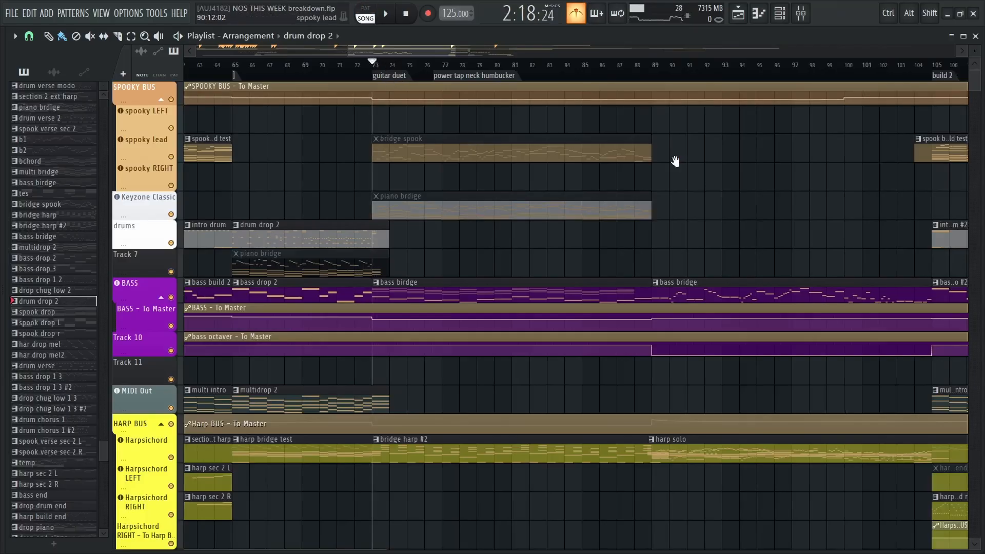
pyautogui.scroll(-2, 419, 172)
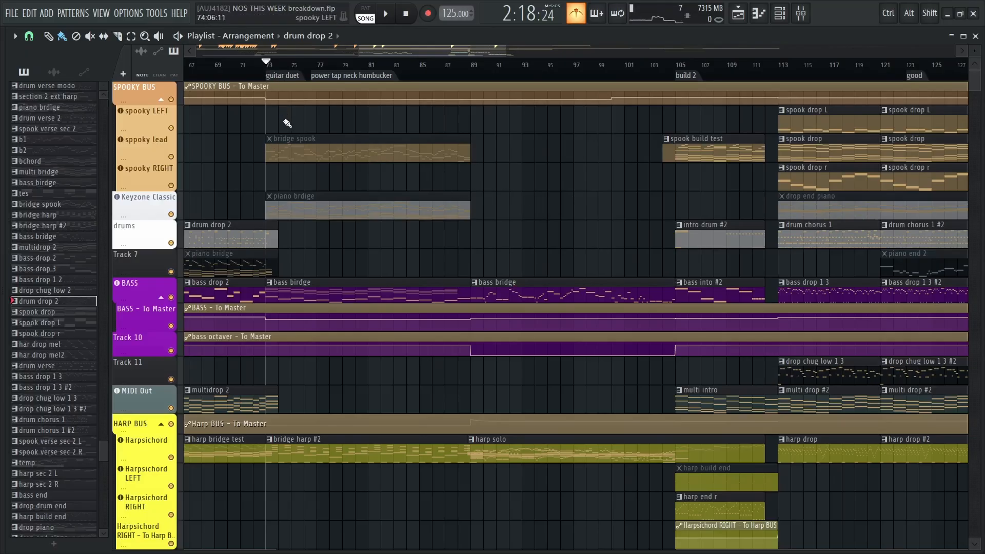
pyautogui.keyDown('ctrl'); pyautogui.scroll(3, 285, 124); pyautogui.keyUp('ctrl')
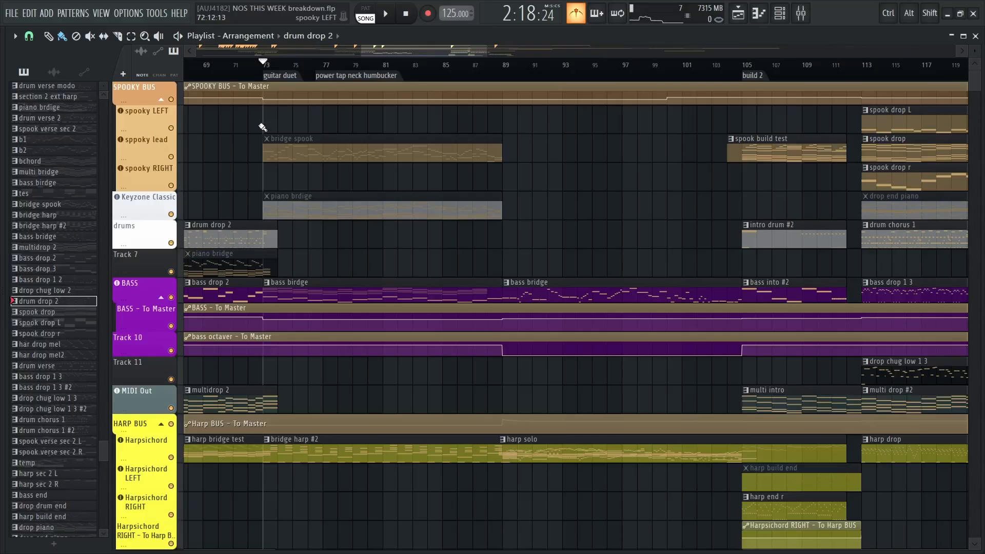
pyautogui.moveTo(261, 130); pyautogui.dragTo(474, 131)
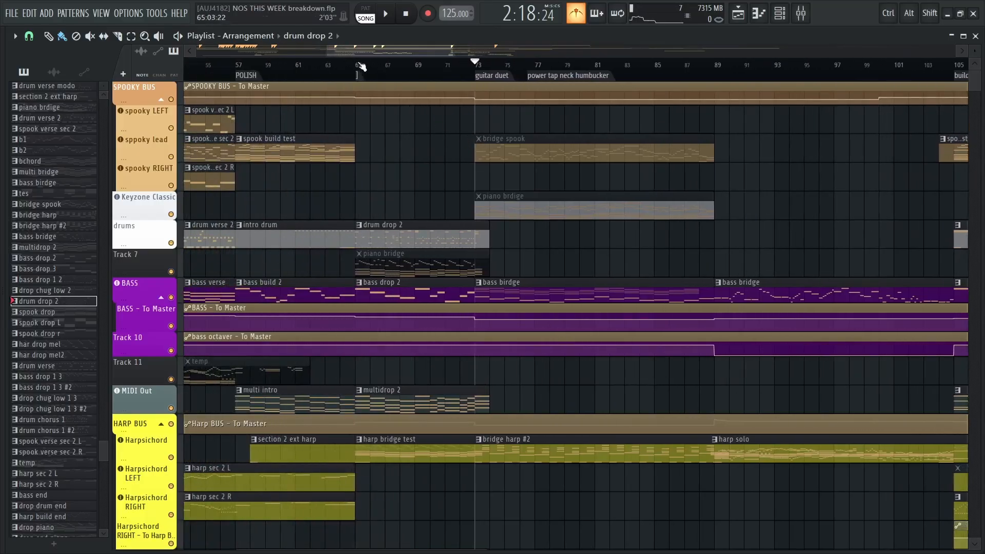
pyautogui.moveTo(359, 63); pyautogui.dragTo(478, 86)
pyautogui.moveTo(704, 152); pyautogui.dragTo(506, 138)
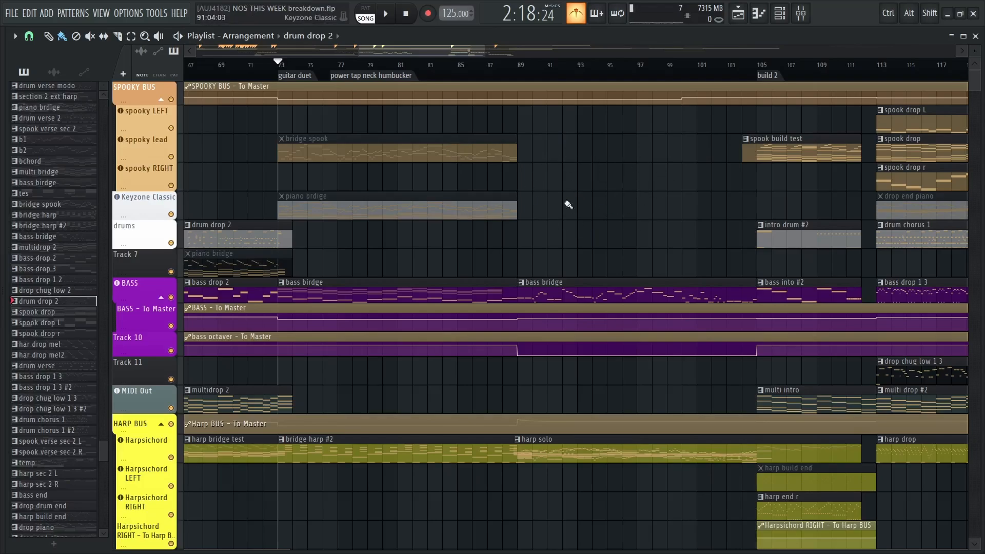
pyautogui.scroll(2, 287, 137)
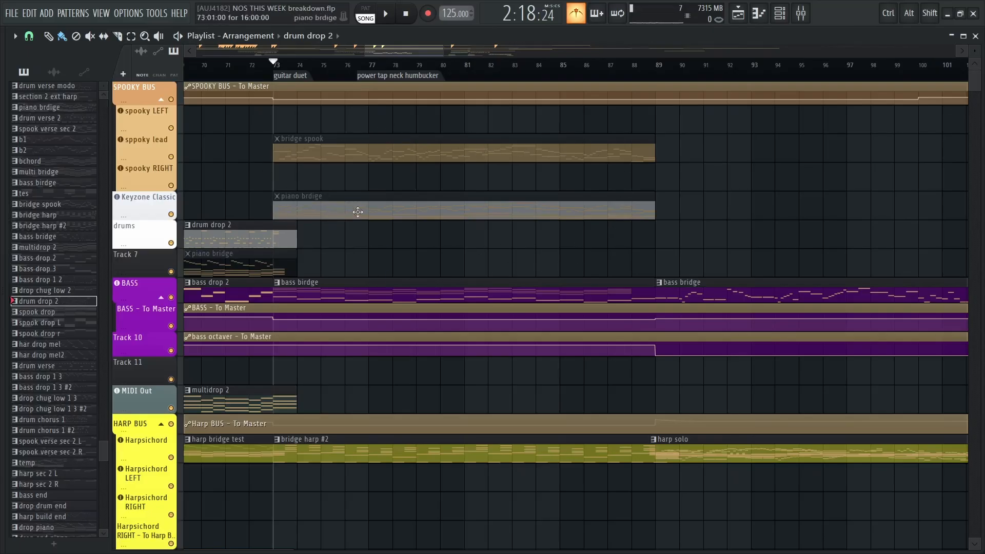
pyautogui.hscroll(-1, 330, 193)
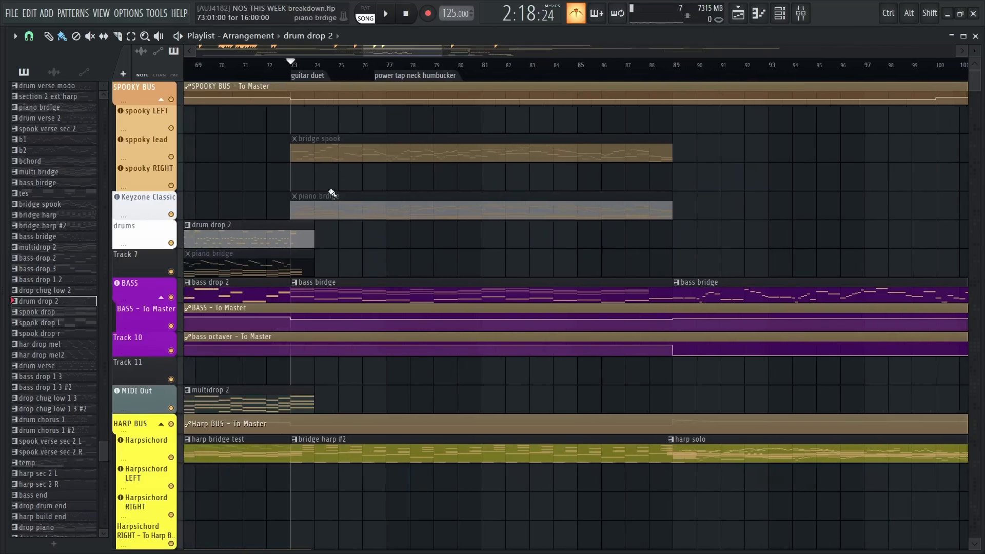
# Play the guitar duet section from bar 73 while viewing its lead, low and Track 25 audio clips, and stop
pyautogui.press('space')
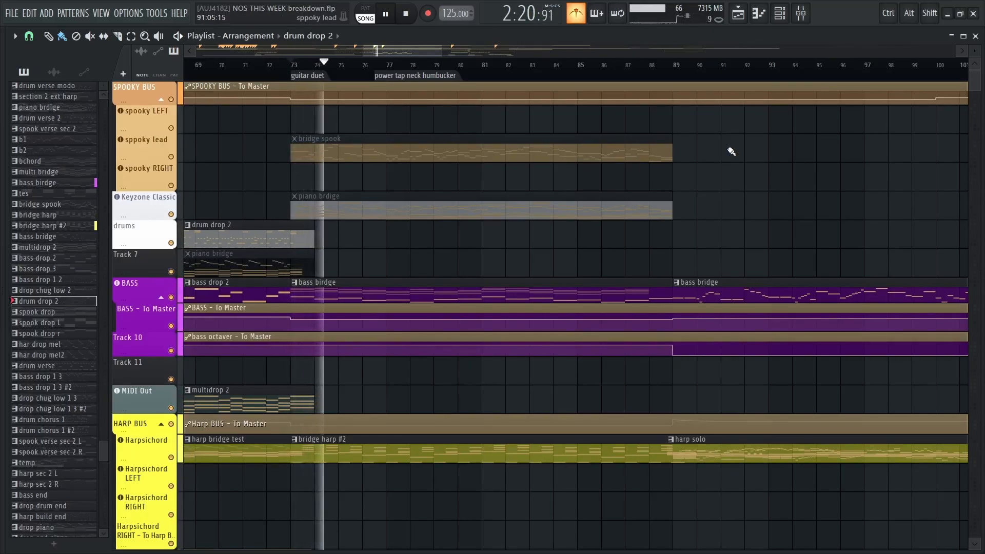
pyautogui.scroll(-4, 717, 154)
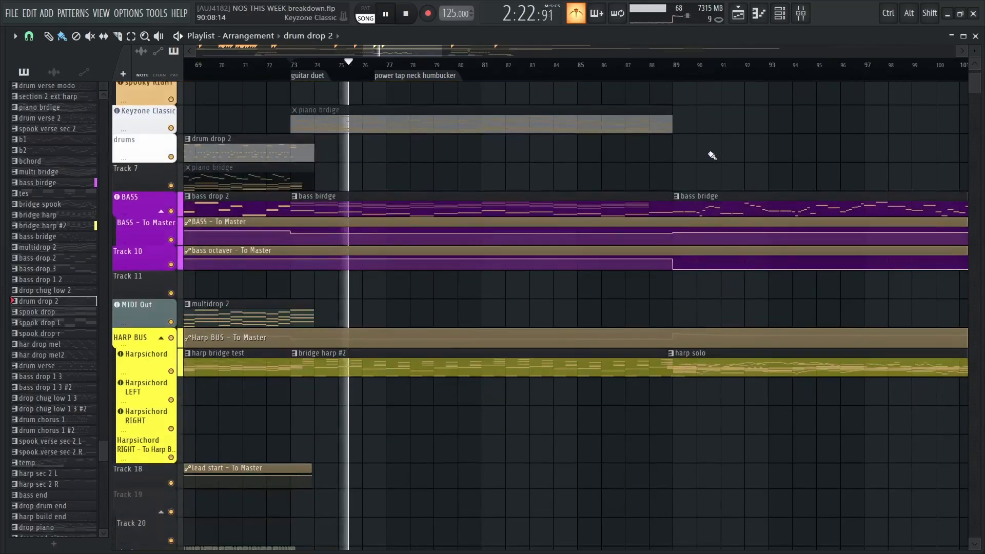
pyautogui.scroll(-3, 744, 315)
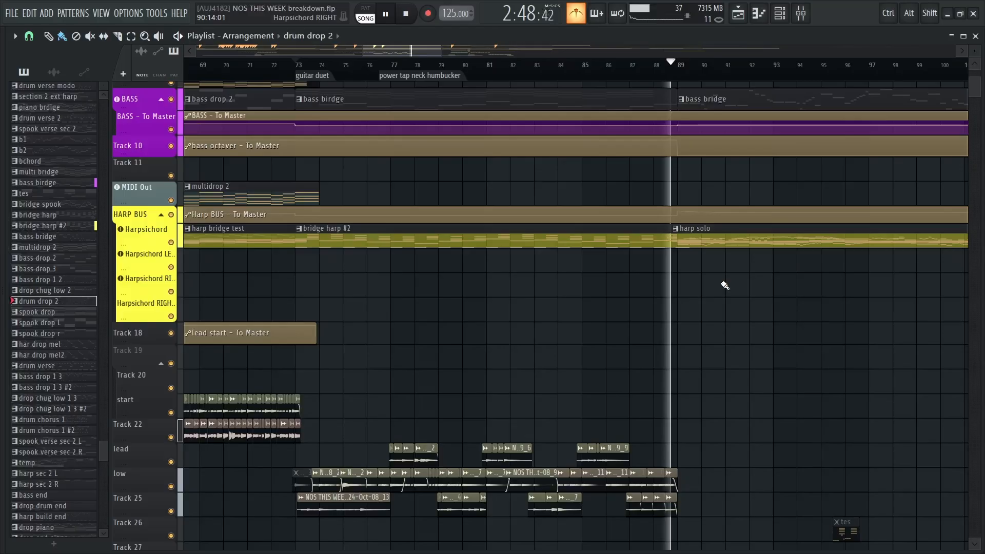
pyautogui.press('space')
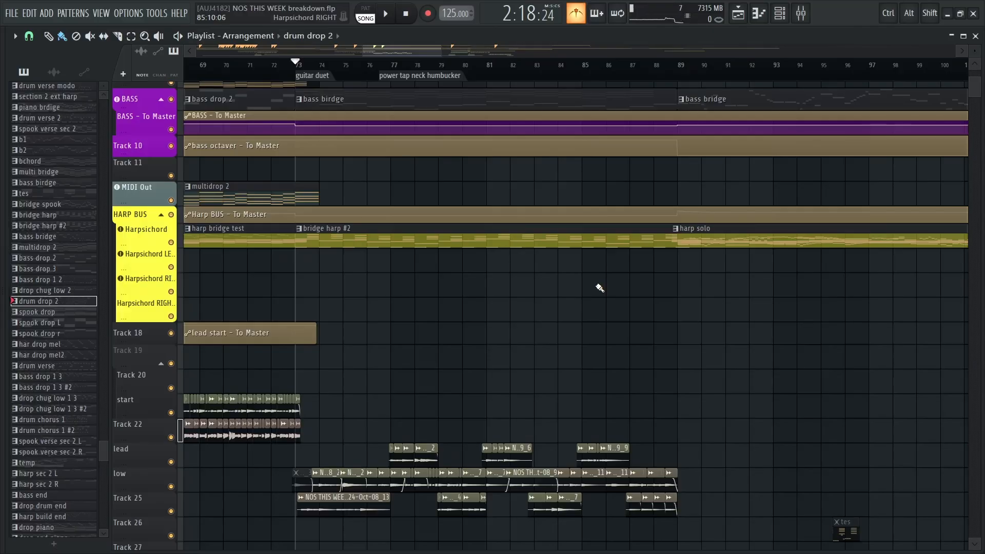
# Solo the Harpsichord track and open its bridge harp #2 pattern in the piano roll
pyautogui.scroll(3, 469, 229)
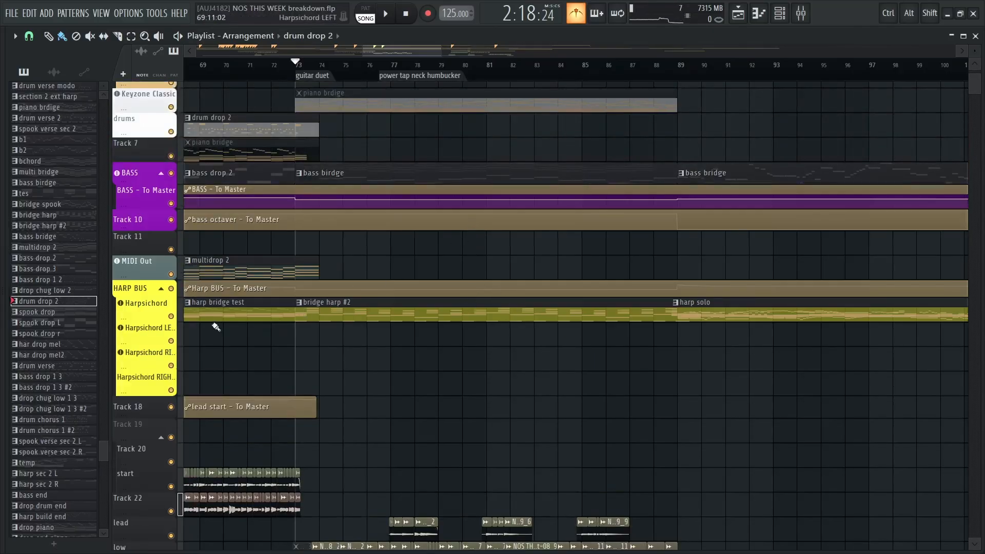
pyautogui.rightClick(172, 317)
pyautogui.doubleClick(371, 313)
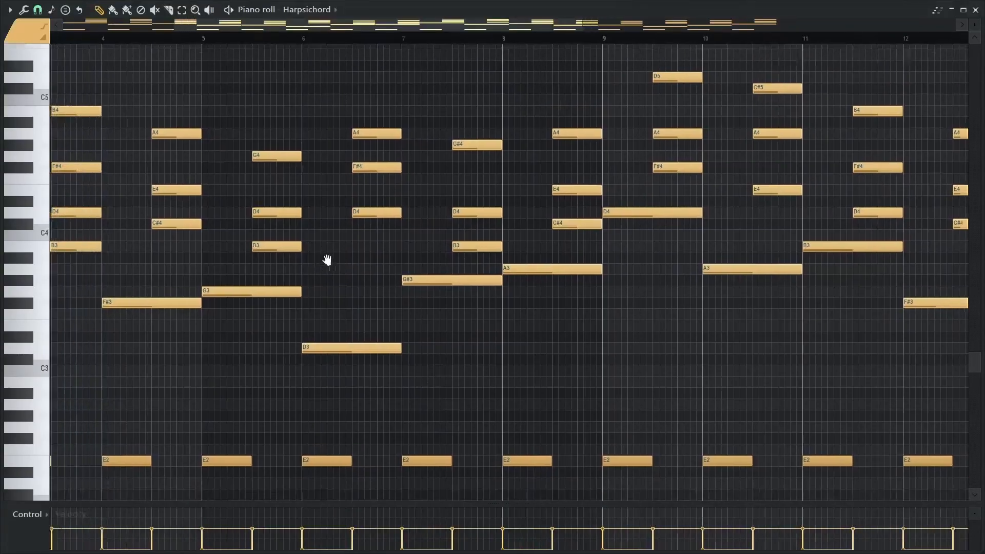
# Examine the bass notes and offbeat chords across all 16 bars of the bridge harp #2 pattern
pyautogui.moveTo(328, 260); pyautogui.dragTo(535, 237)
pyautogui.scroll(-2, 531, 236)
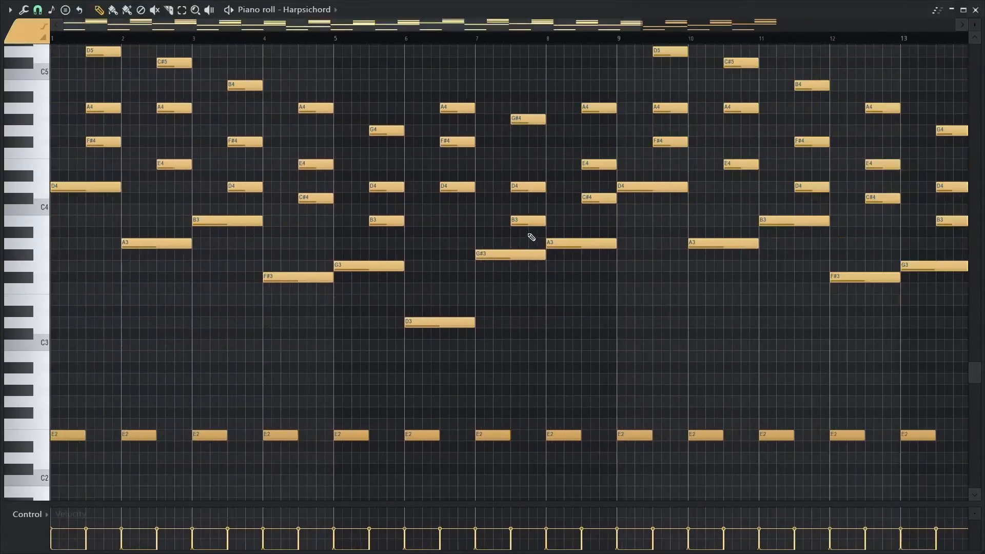
pyautogui.moveTo(368, 80); pyautogui.dragTo(455, 115)
pyautogui.scroll(-2, 409, 165)
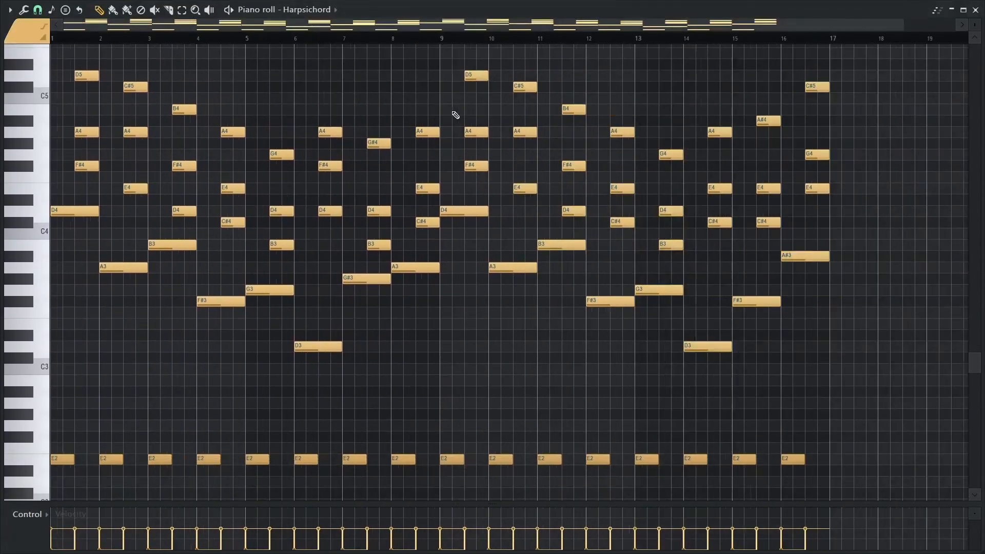
pyautogui.moveTo(367, 105); pyautogui.dragTo(367, 115)
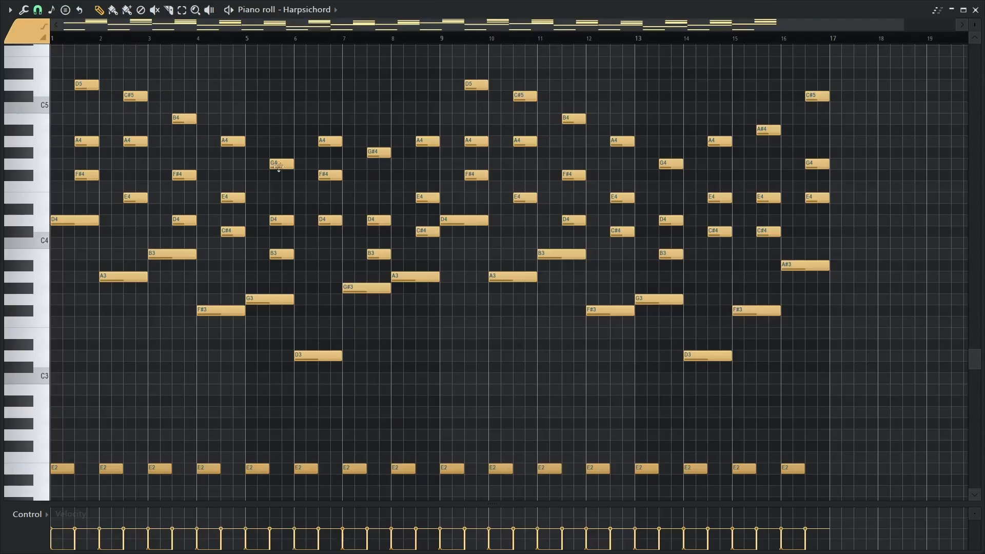
pyautogui.scroll(2, 321, 132)
pyautogui.scroll(-4, 207, 149)
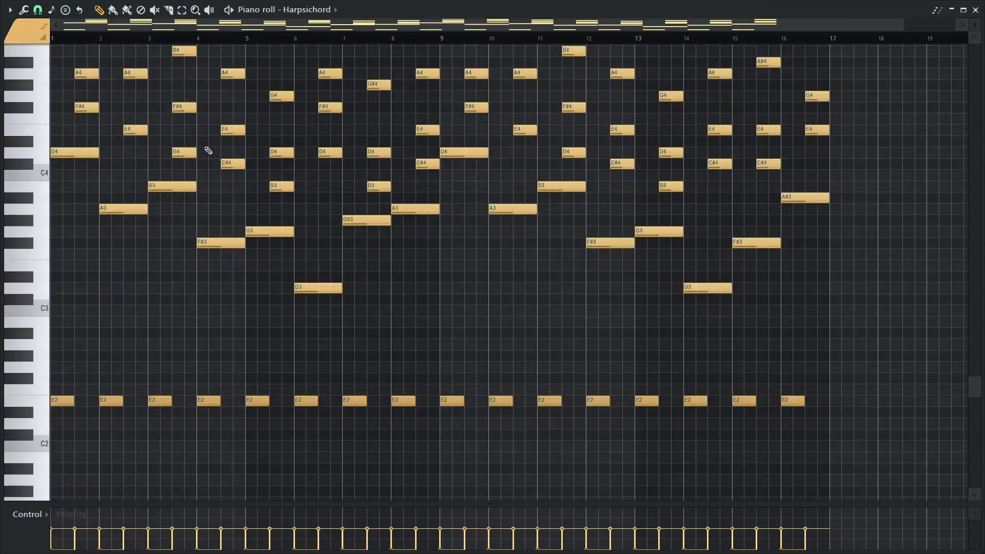
pyautogui.scroll(3, 208, 150)
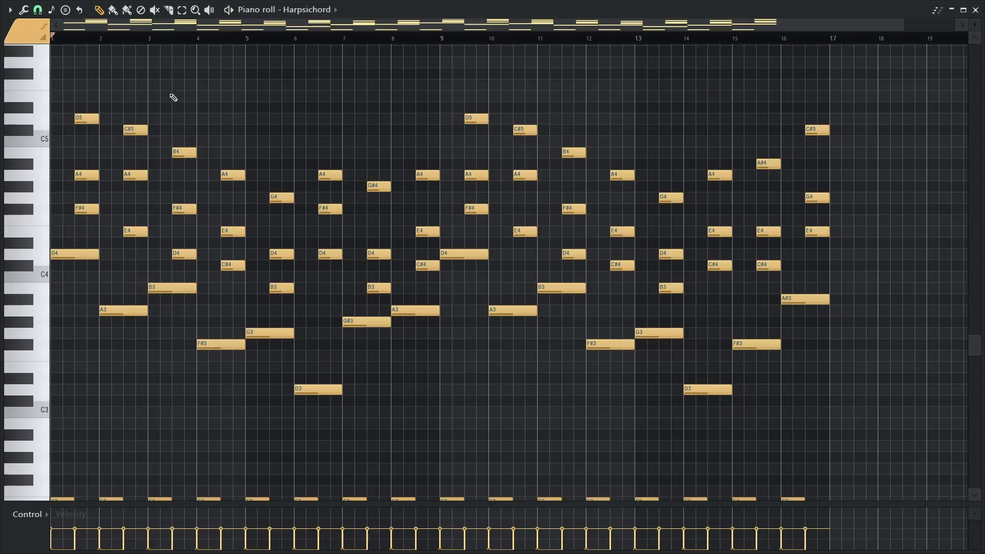
# Play the bridge harp #2 pattern from bar 1, close the piano roll, and unmute the HARP BUS track
pyautogui.press('space')
pyautogui.press('space')
pyautogui.press('Escape')
pyautogui.click(171, 289)
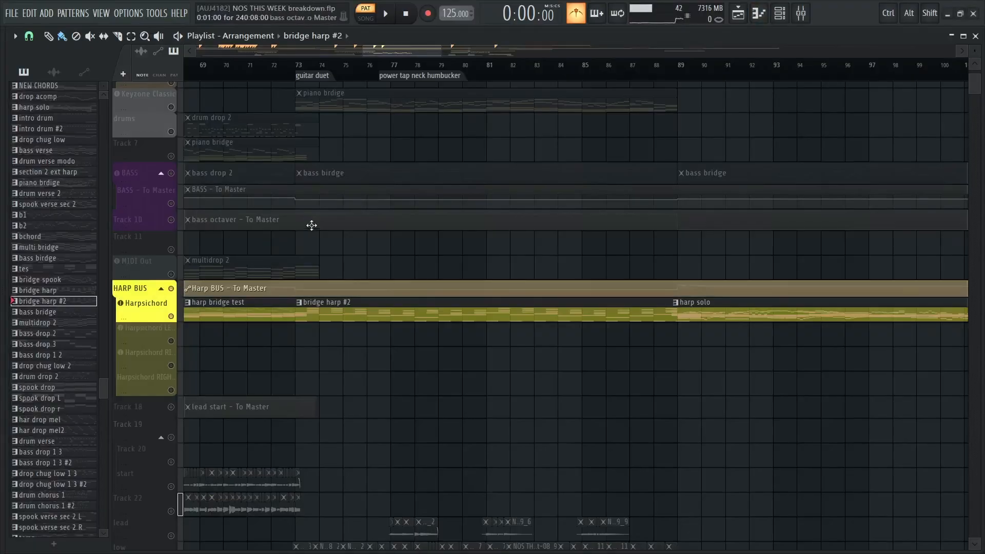
# Move the playhead to bar 73, open the bridge harp #2 pattern in the piano roll, play it from the start and stop
pyautogui.click(297, 74)
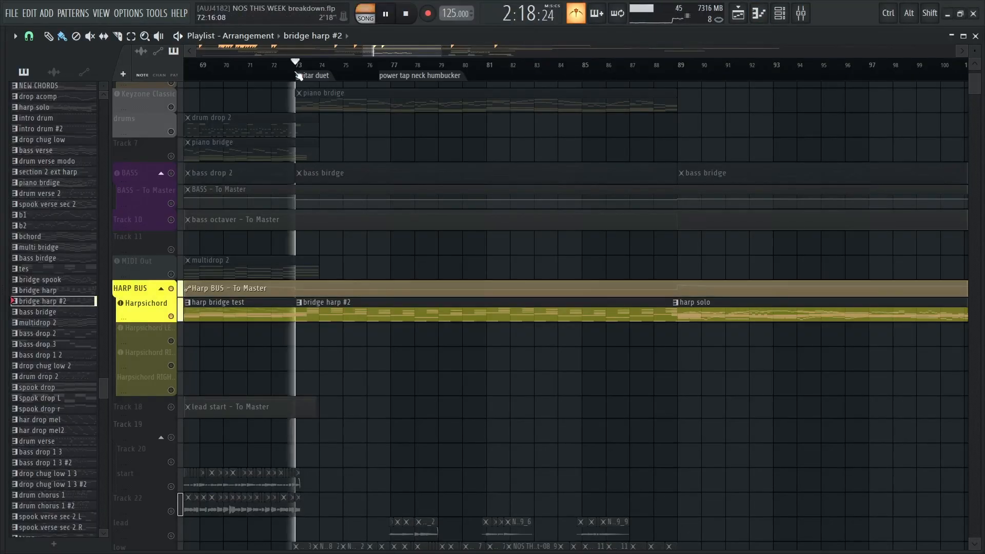
pyautogui.doubleClick(336, 307)
pyautogui.scroll(-1, 380, 110)
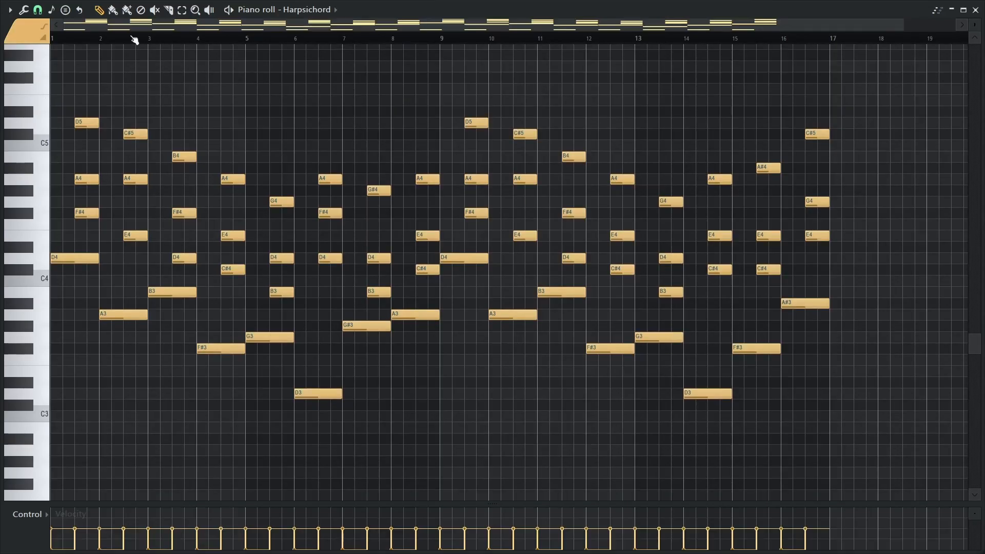
pyautogui.press('space')
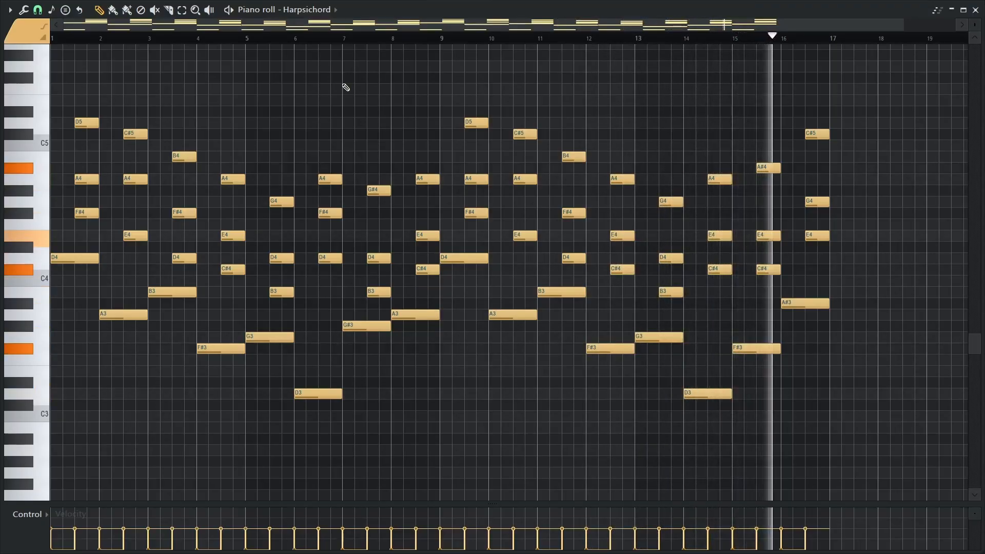
pyautogui.press('space')
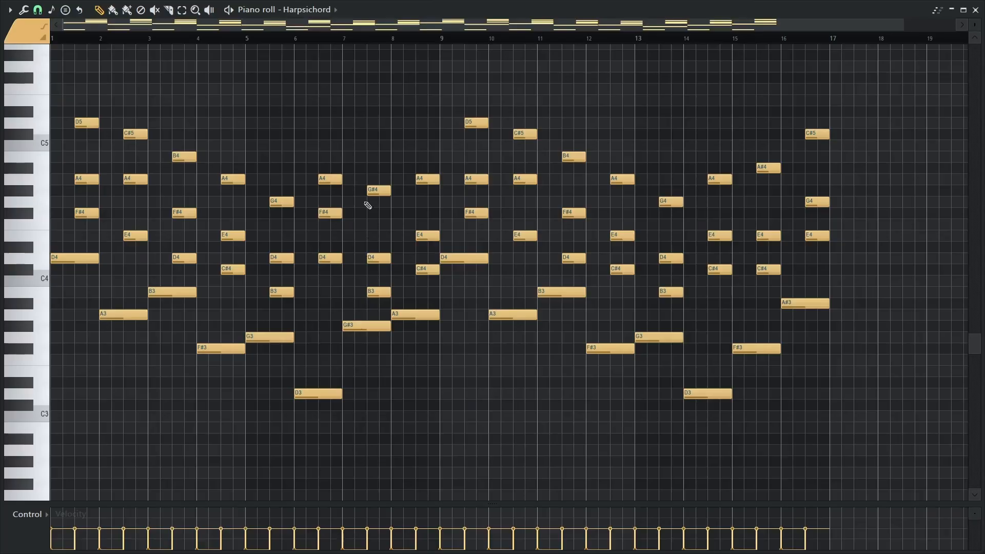
# Replay the bridge harp #2 pattern from bar 6 into bar 7 and audition the bar 7 chord over its G#3 bass note
pyautogui.click(365, 327)
pyautogui.click(296, 39)
pyautogui.press('space')
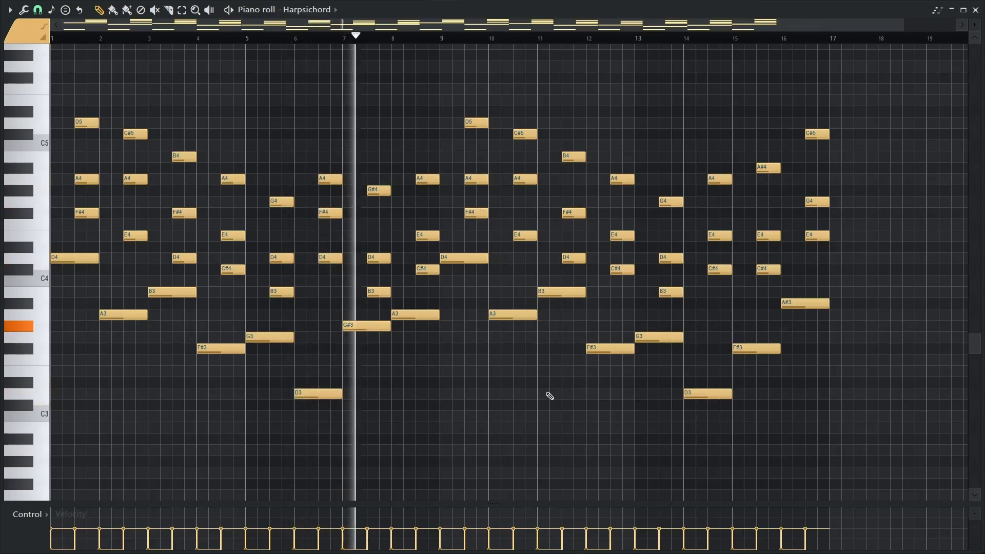
pyautogui.press('space')
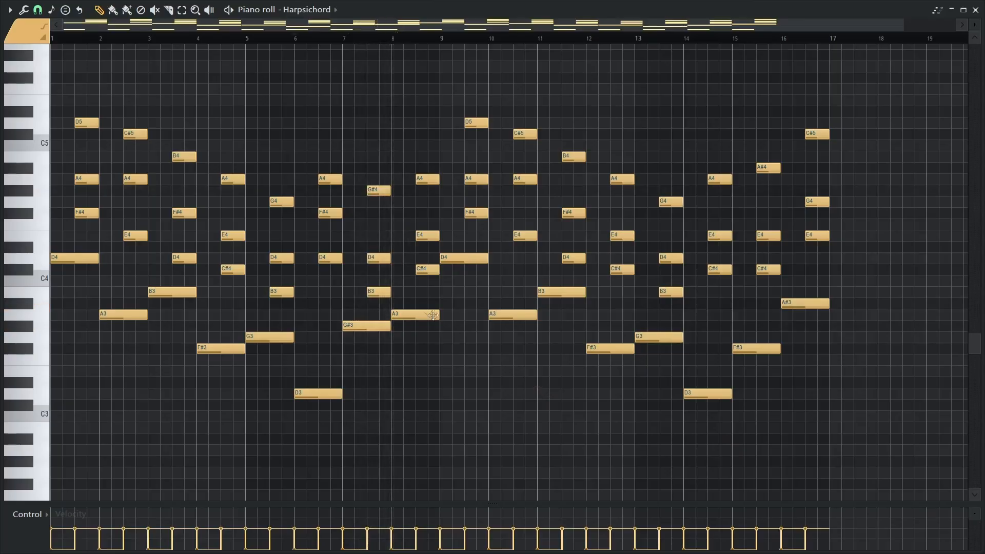
pyautogui.keyDown('alt'); pyautogui.rightClick(371, 232); pyautogui.keyUp('alt')
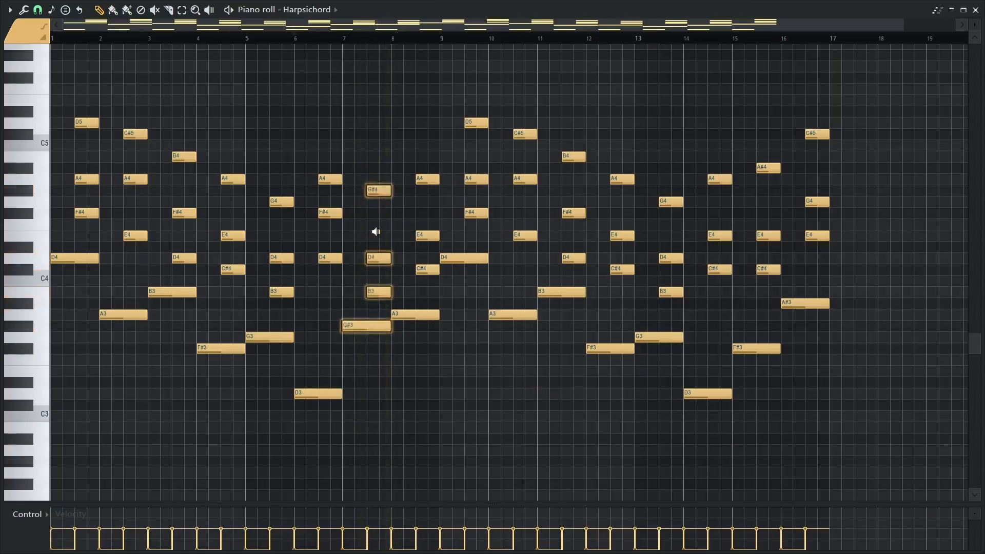
pyautogui.keyDown('alt'); pyautogui.rightClick(376, 232); pyautogui.keyUp('alt')
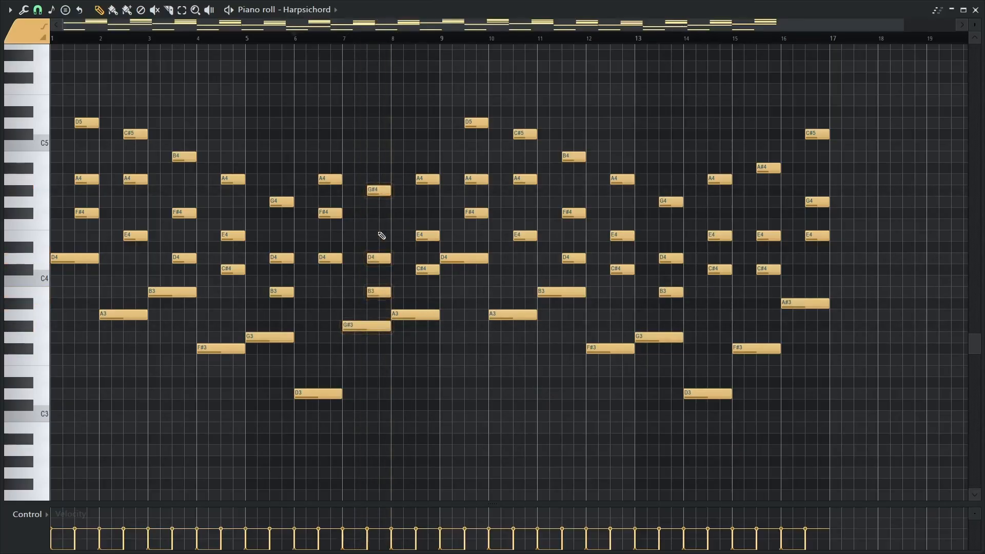
pyautogui.keyDown('alt'); pyautogui.rightClick(378, 232); pyautogui.keyUp('alt')
# Try an A#4 note inside the bar 16 chord of the Harpsichord pattern and delete it
pyautogui.click(759, 302)
pyautogui.rightClick(759, 303)
pyautogui.click(814, 179)
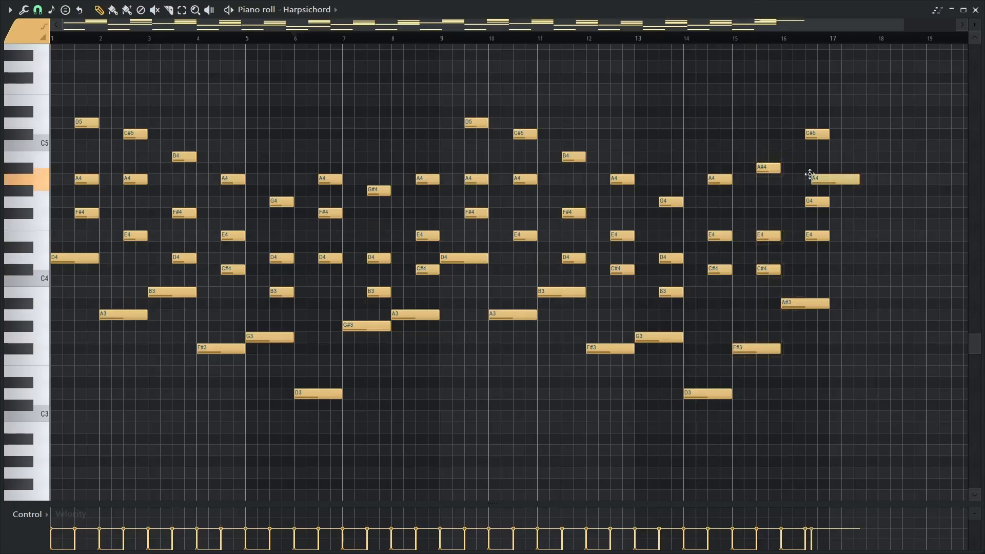
pyautogui.moveTo(830, 180); pyautogui.dragTo(826, 170)
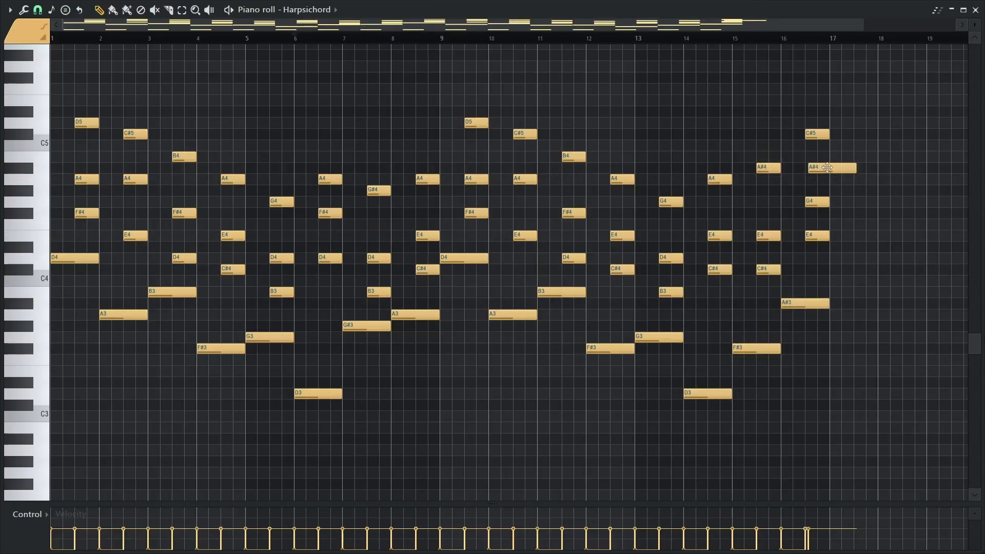
pyautogui.rightClick(827, 168)
# Audition the bar 16 chord over the A#3 bass note, look over the rest of the pattern, and close the piano roll
pyautogui.keyDown('alt'); pyautogui.rightClick(819, 193); pyautogui.keyUp('alt')
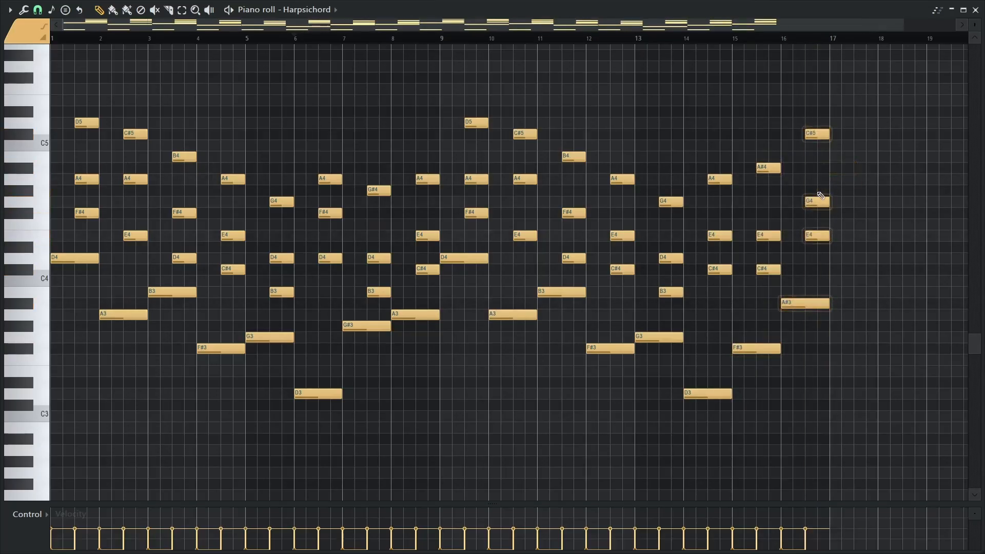
pyautogui.keyDown('alt'); pyautogui.rightClick(817, 192); pyautogui.keyUp('alt')
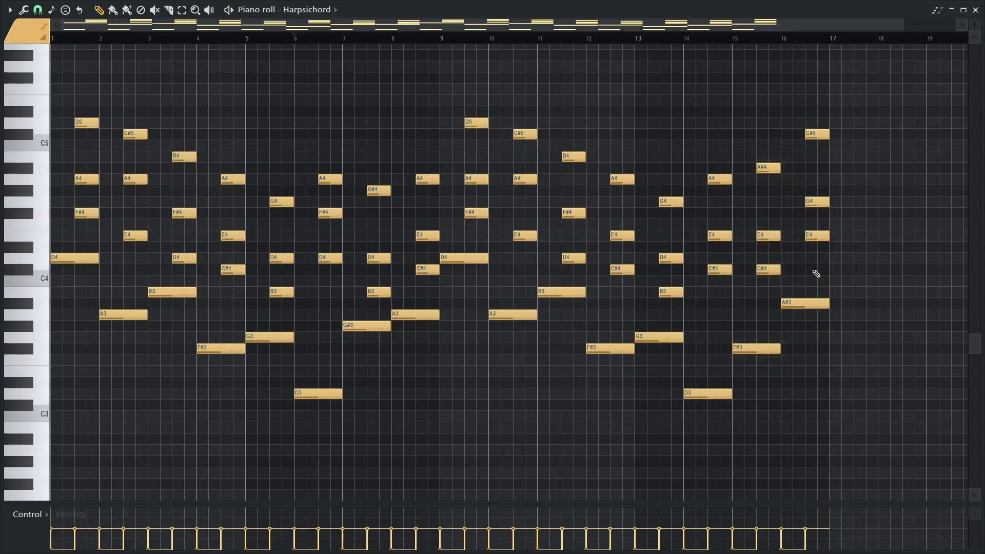
pyautogui.keyDown('alt'); pyautogui.rightClick(812, 204); pyautogui.keyUp('alt')
pyautogui.moveTo(786, 129); pyautogui.dragTo(714, 125)
pyautogui.moveTo(295, 146); pyautogui.dragTo(349, 159)
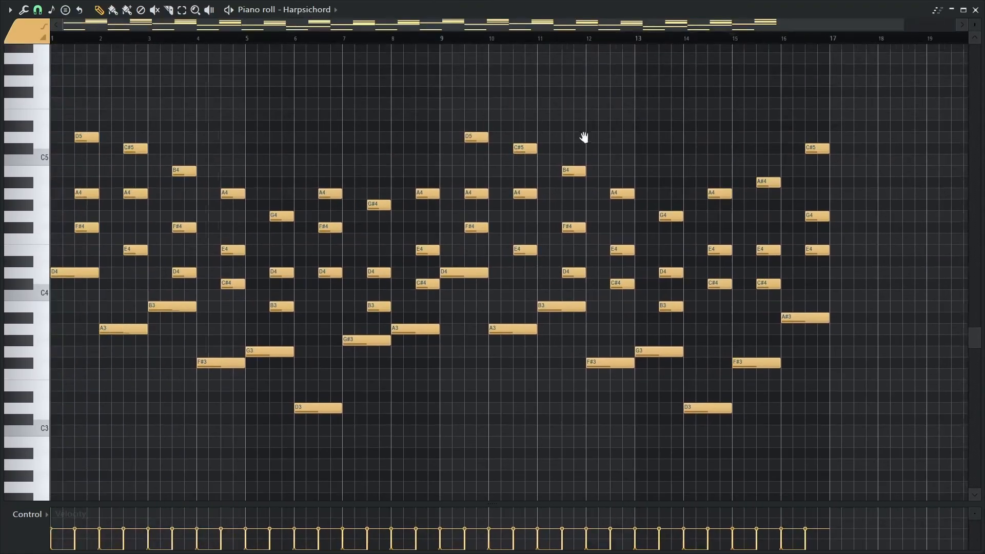
pyautogui.moveTo(584, 137); pyautogui.dragTo(519, 112)
pyautogui.moveTo(671, 109); pyautogui.dragTo(598, 88)
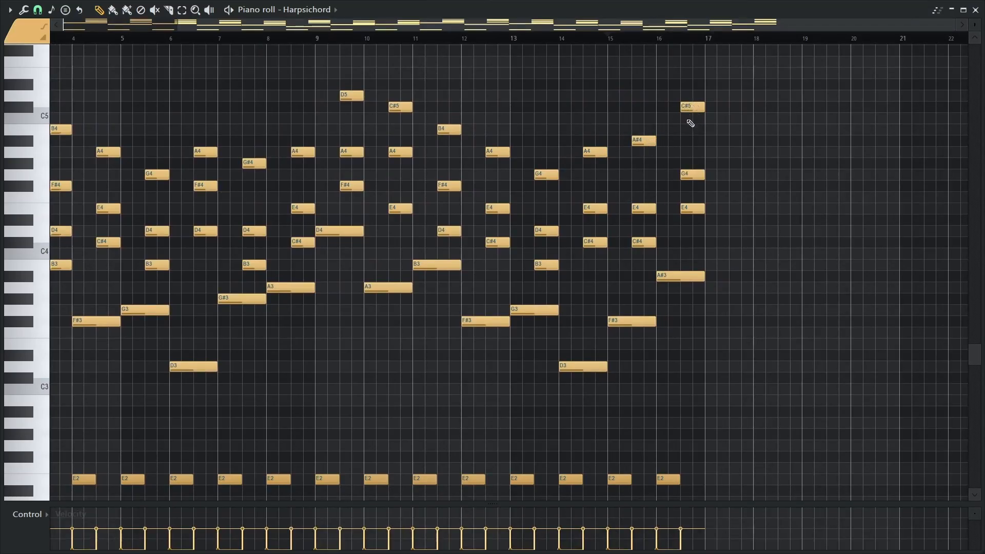
pyautogui.moveTo(674, 169); pyautogui.dragTo(736, 146)
pyautogui.press('F7')
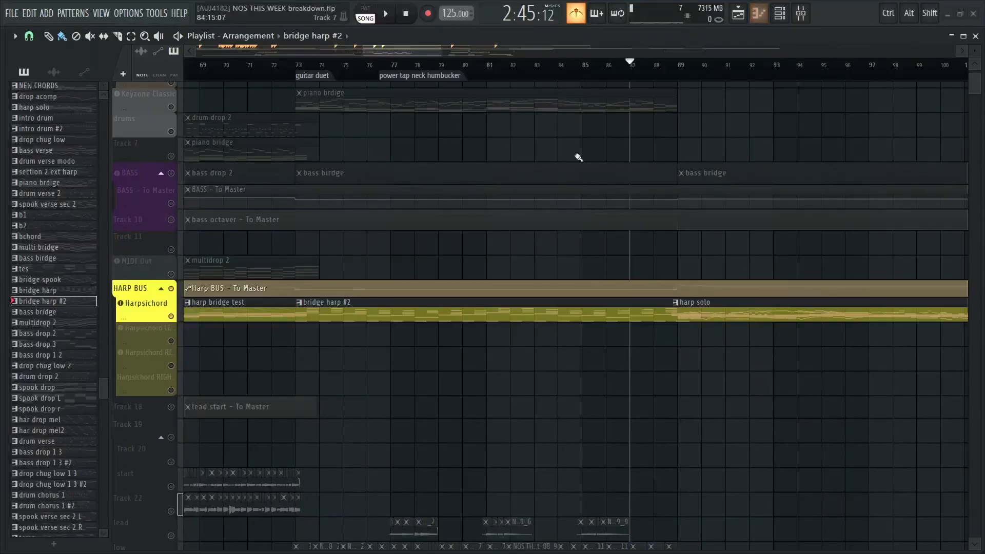
# Release the Harpsichord solo so all tracks are active, and set the playhead at the guitar duet marker on bar 73
pyautogui.moveTo(409, 205); pyautogui.dragTo(427, 222)
pyautogui.rightClick(171, 305)
pyautogui.rightClick(171, 305)
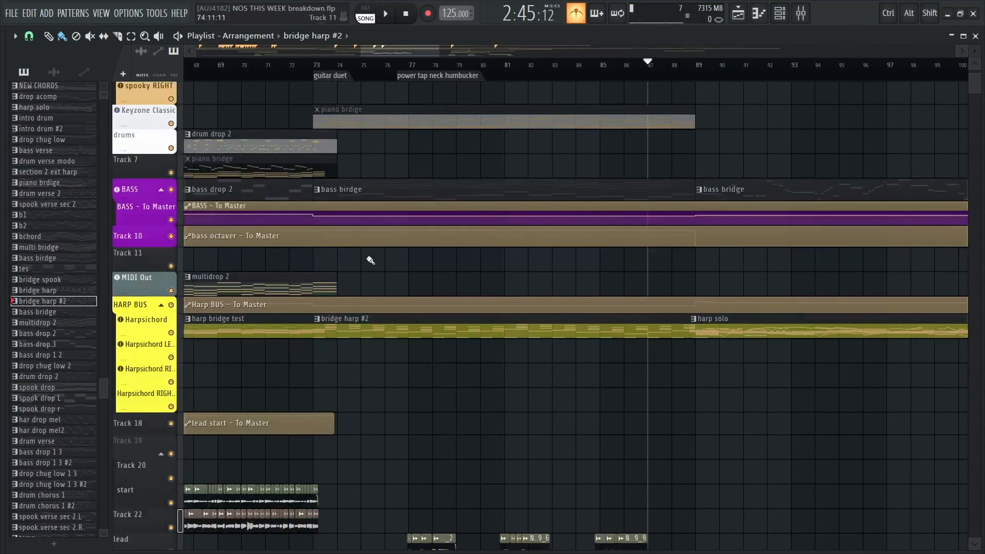
pyautogui.moveTo(415, 285); pyautogui.dragTo(441, 167)
pyautogui.moveTo(466, 375); pyautogui.dragTo(462, 201)
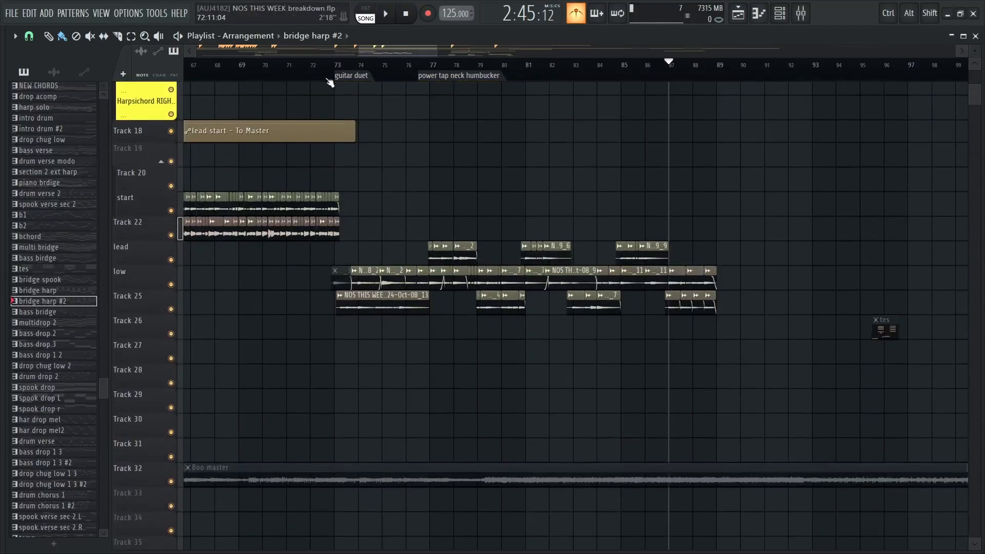
pyautogui.click(336, 71)
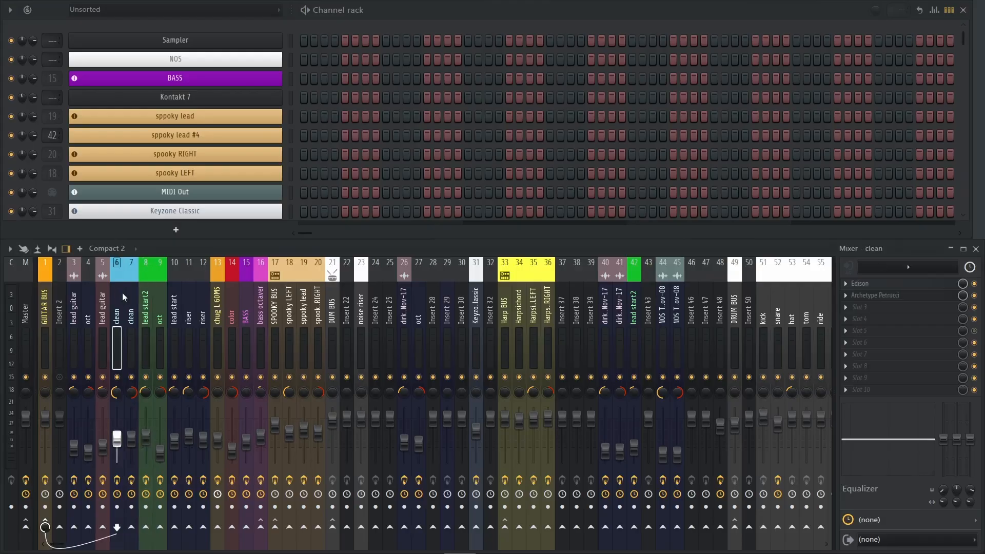
# Open Archetype Petrucci on the clean mixer track, examine its pedals, amp, cabinet, EQ and delay/reverb sections of the NOS WEEK clean preset, and close it
pyautogui.click(876, 296)
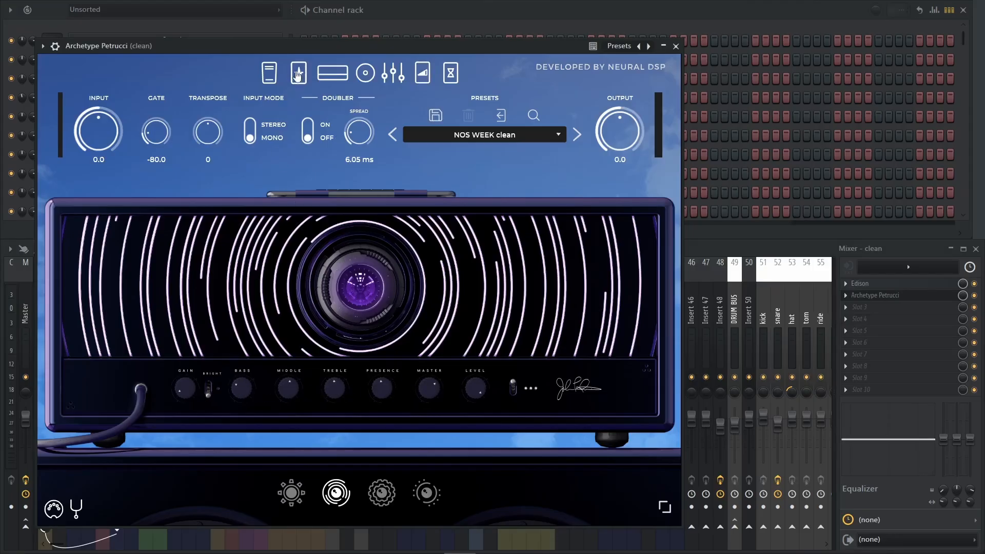
pyautogui.click(293, 75)
pyautogui.click(271, 74)
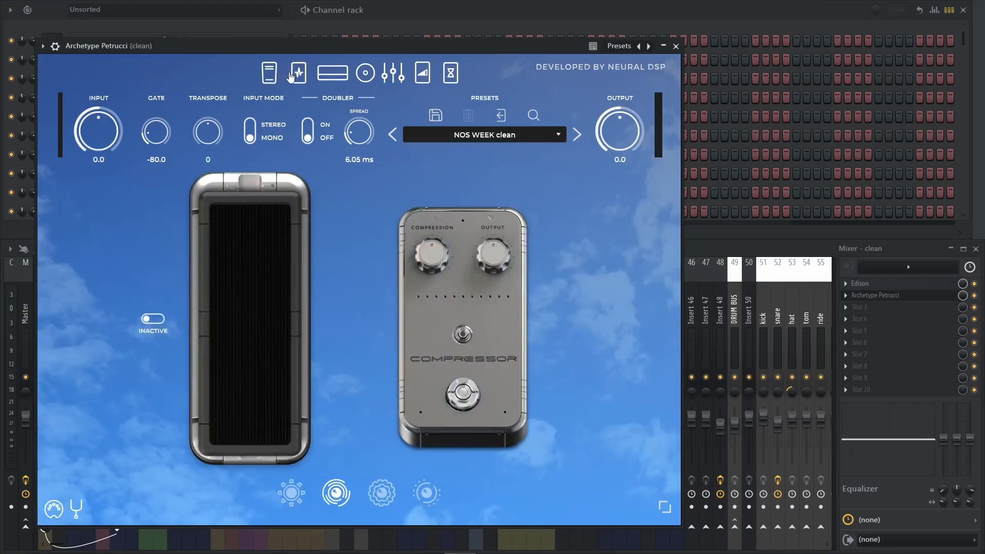
pyautogui.click(299, 75)
pyautogui.click(334, 75)
pyautogui.click(365, 73)
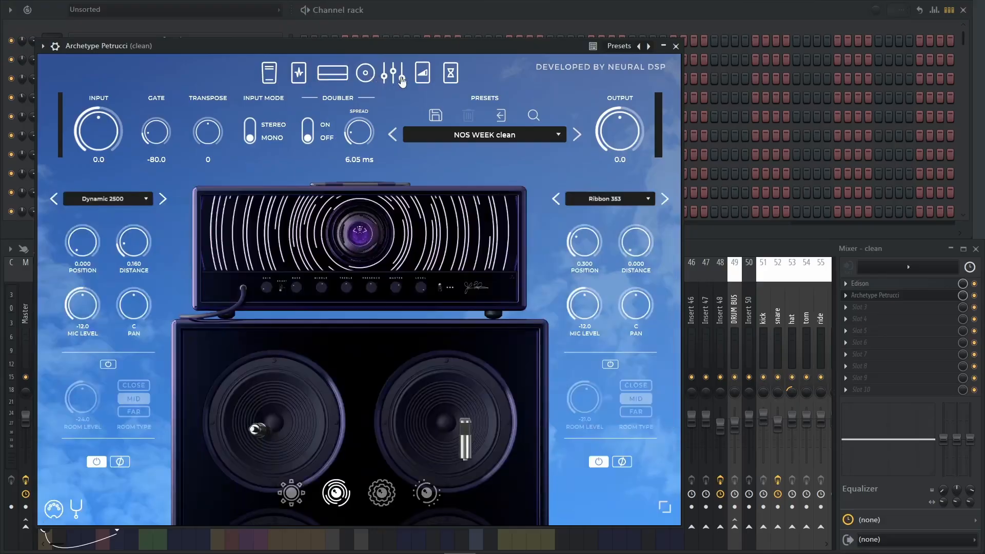
pyautogui.click(400, 80)
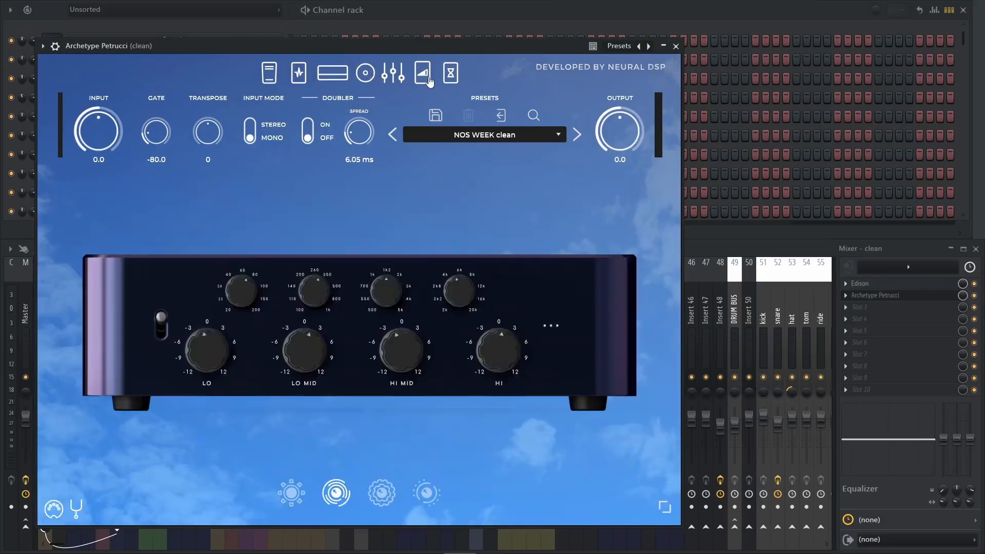
pyautogui.click(429, 80)
pyautogui.click(402, 81)
pyautogui.click(417, 78)
pyautogui.click(449, 77)
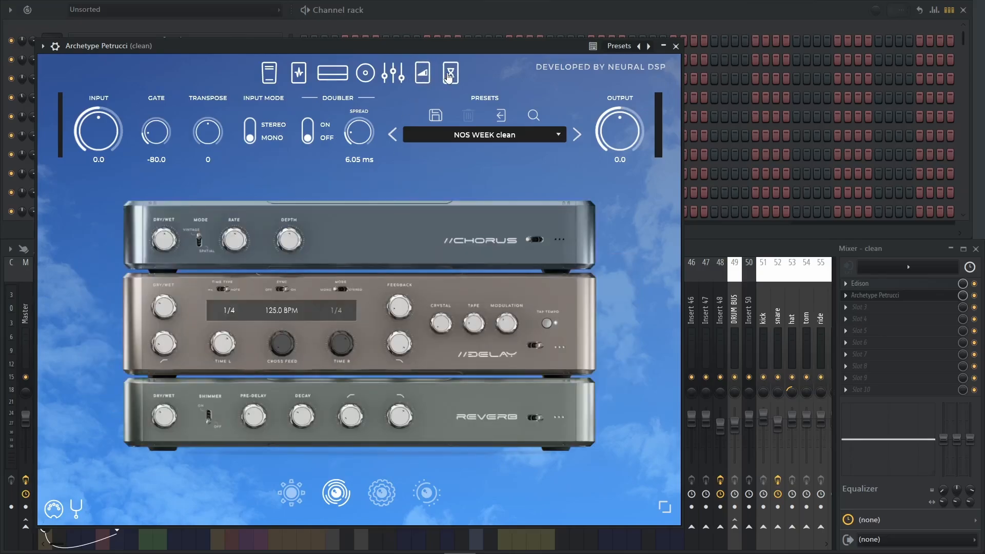
pyautogui.click(676, 46)
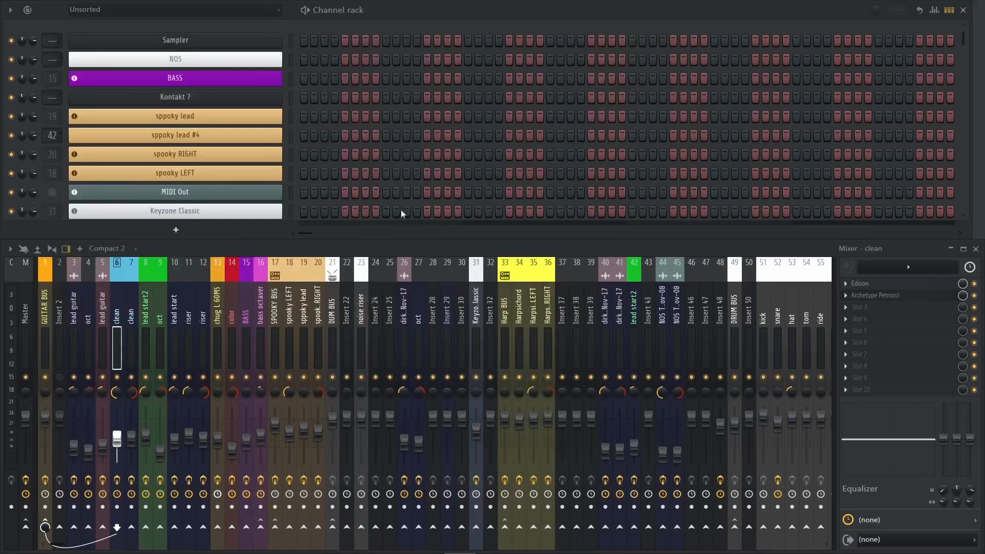
pyautogui.click(134, 316)
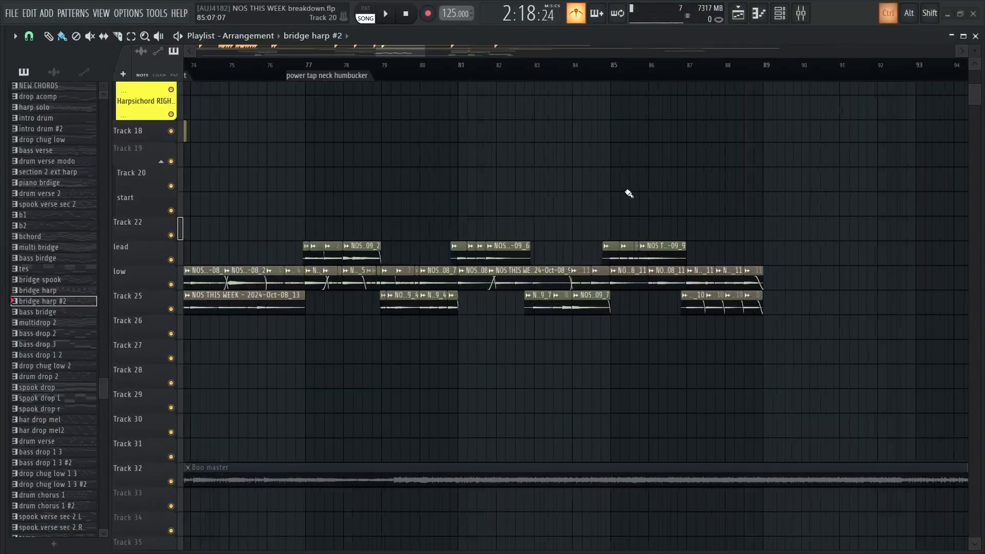
# Solo the low track together with Track 25, play their guitar clips from bar 73, and stop
pyautogui.hscroll(-2, 431, 187)
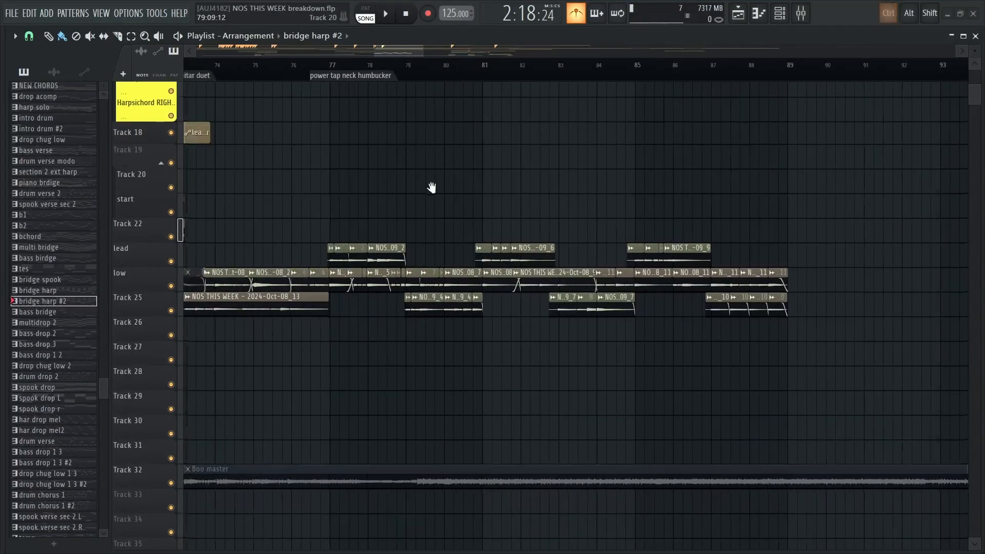
pyautogui.scroll(2, 378, 185)
pyautogui.rightClick(173, 321)
pyautogui.click(172, 344)
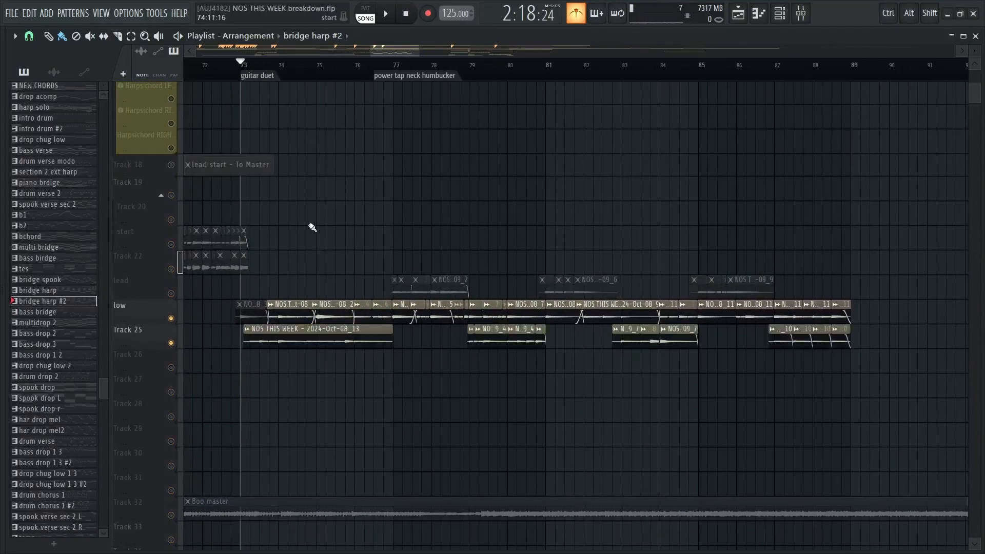
pyautogui.click(247, 71)
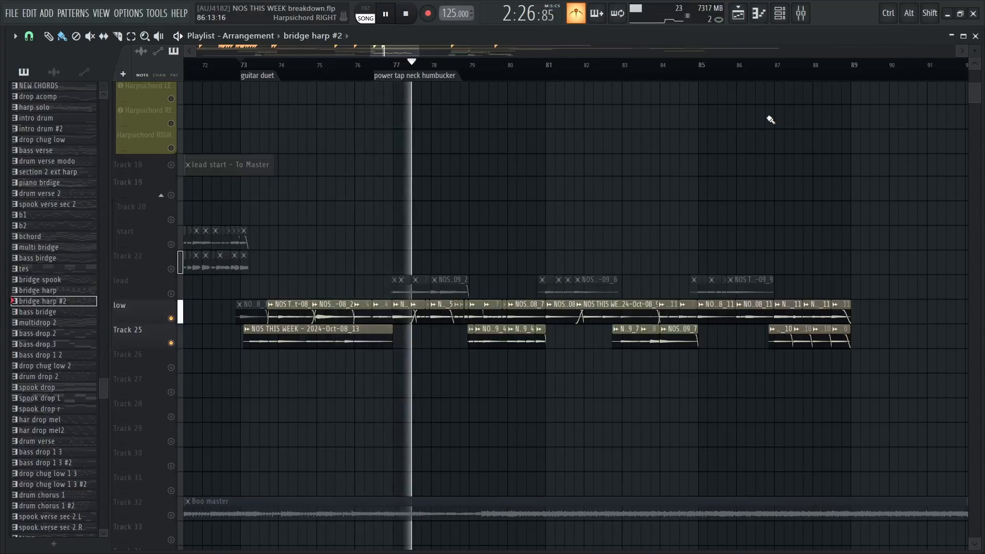
pyautogui.press('space')
# Unmute the lead track and play the full guitar duet from bar 73 to nearly bar 89
pyautogui.click(171, 294)
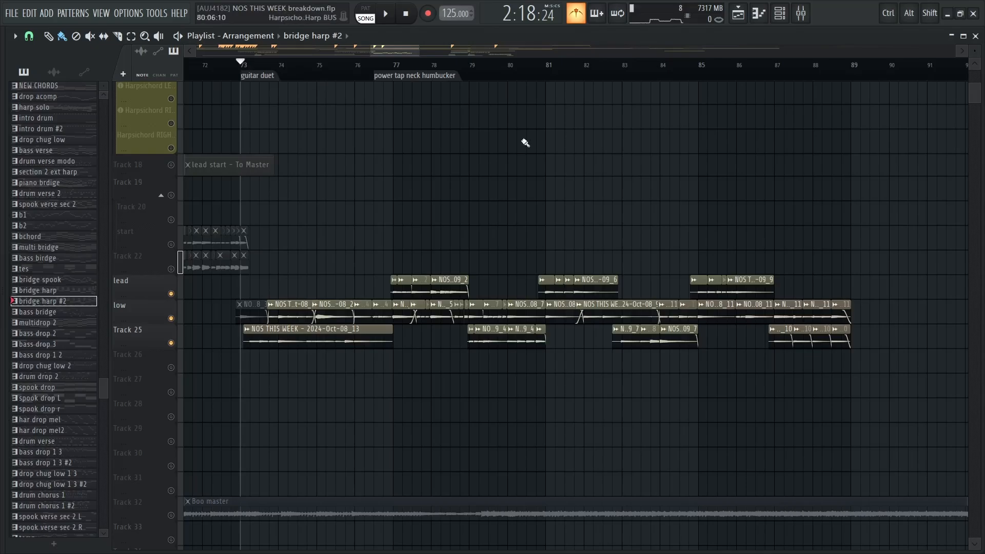
pyautogui.press('space')
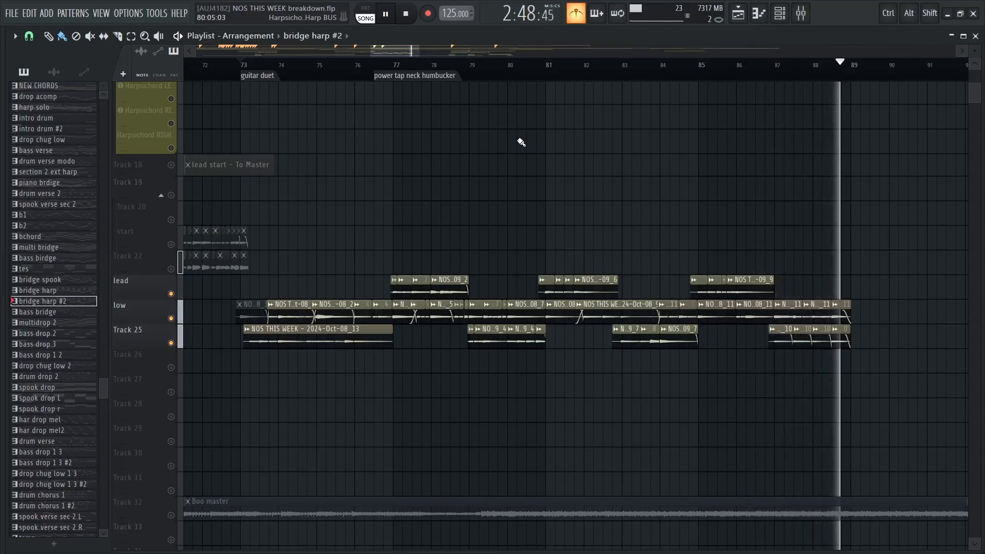
pyautogui.press('space')
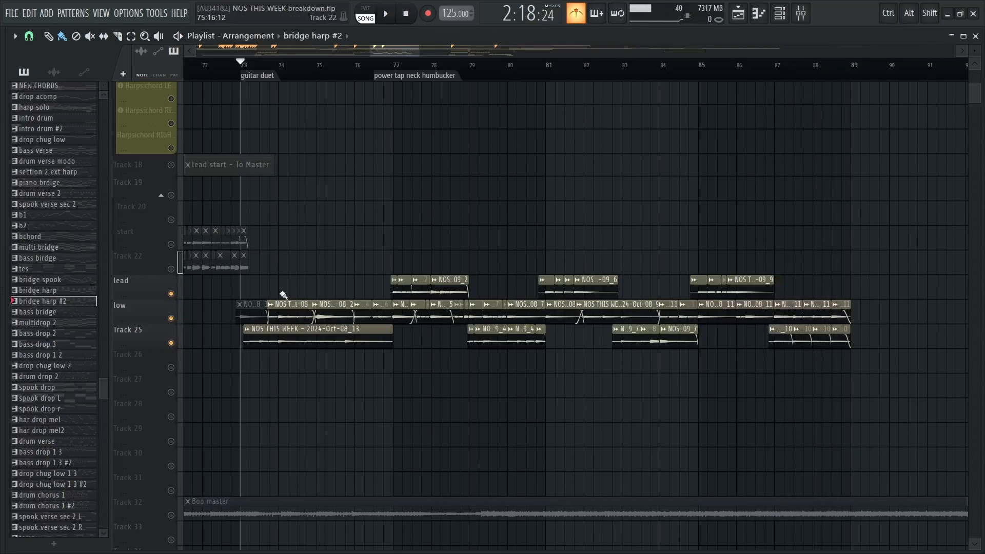
# Release the guitar solo so all tracks are active, and play the harp solo section from bar 89 up to build 2
pyautogui.keyDown('ctrl'); pyautogui.scroll(-3, 456, 257); pyautogui.keyUp('ctrl')
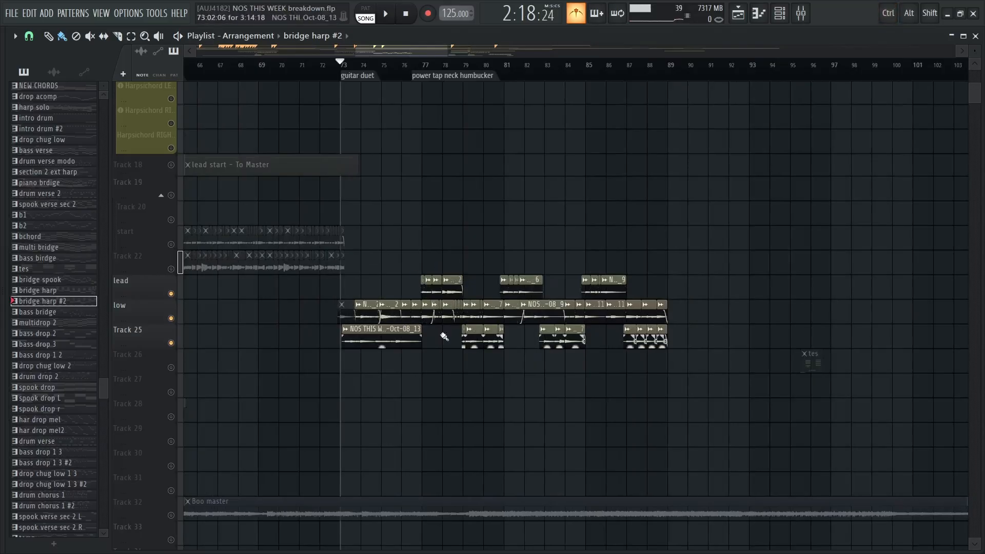
pyautogui.moveTo(531, 189)
pyautogui.mouseDown()
pyautogui.moveTo(467, 285)
pyautogui.moveTo(379, 469)
pyautogui.mouseUp()
pyautogui.rightClick(175, 260)
pyautogui.rightClick(175, 260)
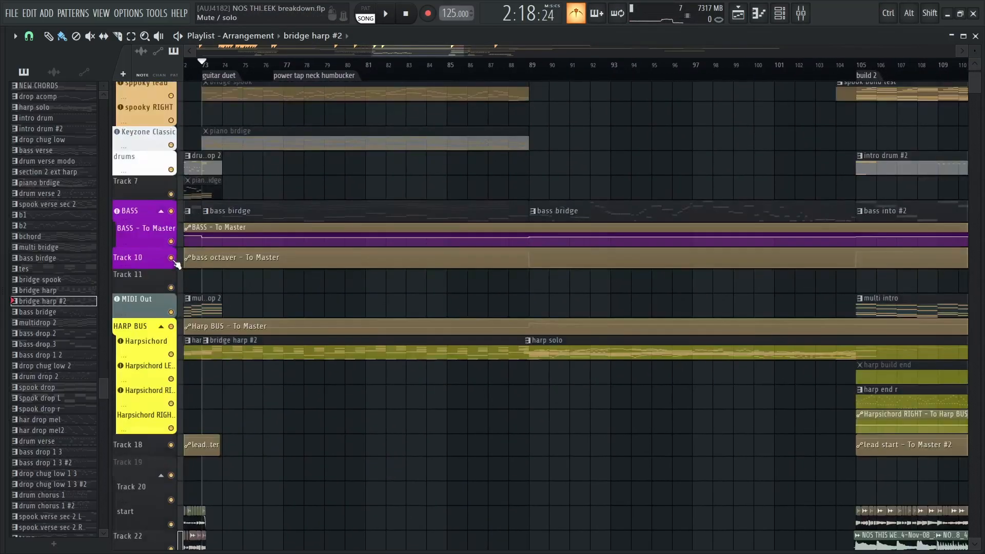
pyautogui.moveTo(528, 140); pyautogui.dragTo(448, 191)
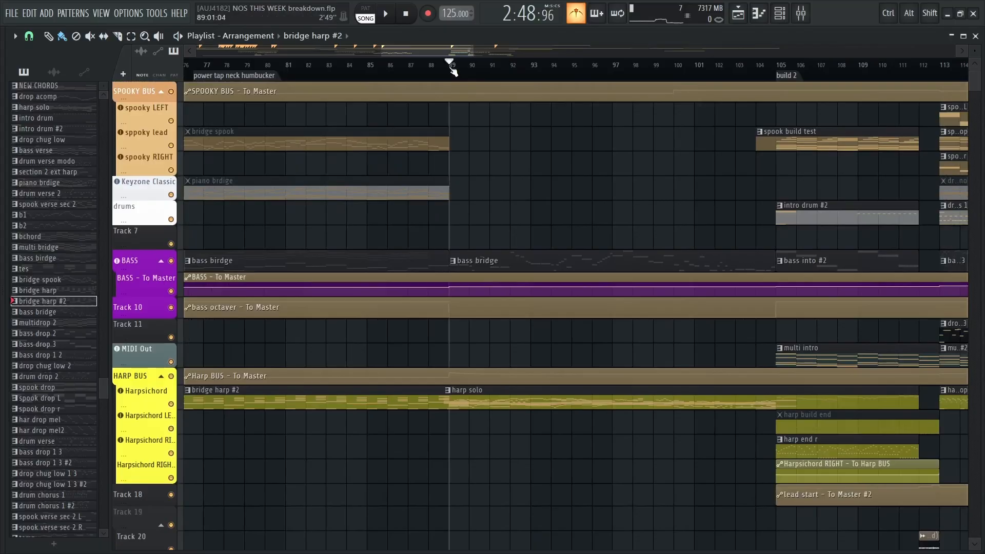
pyautogui.press('space')
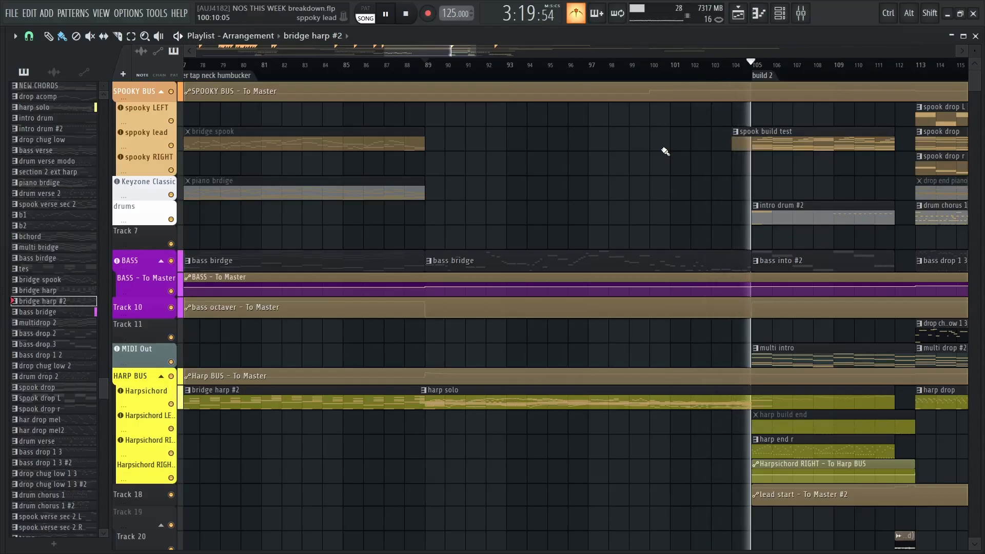
# Stop playback and replay the transition from the guitar duet into the harp solo, starting at bar 88
pyautogui.press('space')
pyautogui.moveTo(575, 169); pyautogui.dragTo(633, 134)
pyautogui.moveTo(546, 146); pyautogui.dragTo(605, 143)
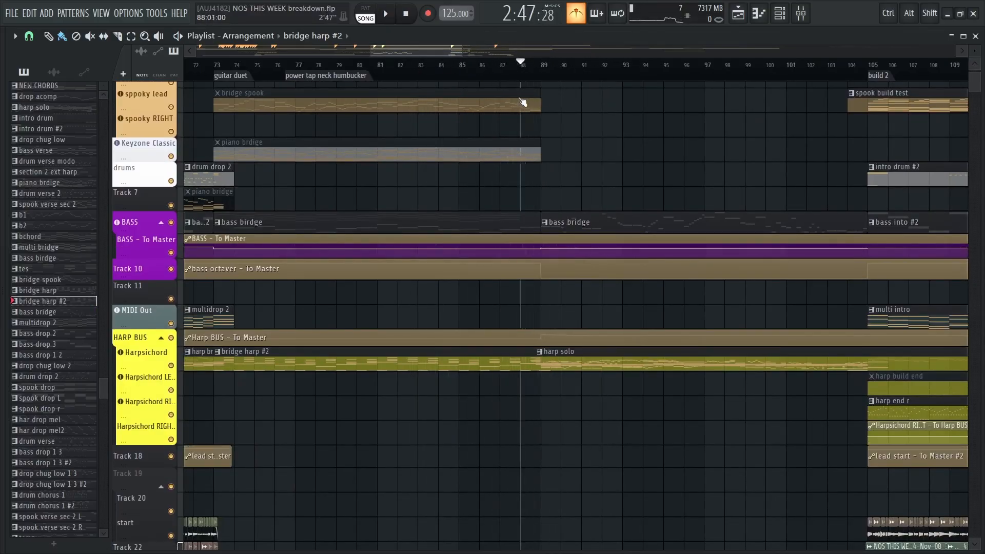
pyautogui.press('space')
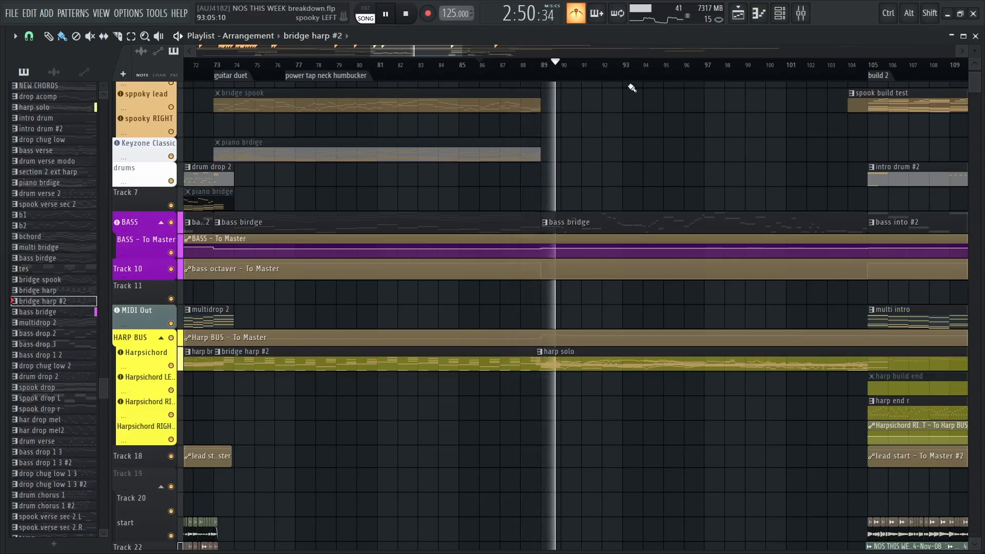
pyautogui.press('space')
# Examine the bass bridge and harp solo clips with the bass octaver and harp bus automation between bar 89 and build 2
pyautogui.scroll(2, 551, 319)
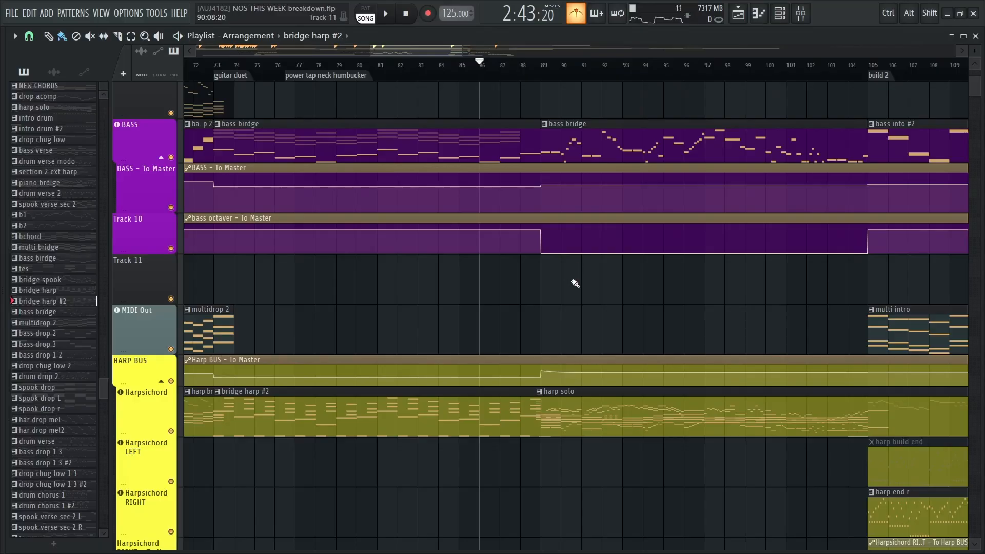
pyautogui.moveTo(575, 283); pyautogui.dragTo(337, 450)
pyautogui.scroll(-2, 477, 220)
pyautogui.moveTo(467, 502); pyautogui.dragTo(490, 102)
pyautogui.moveTo(508, 267); pyautogui.dragTo(492, 389)
pyautogui.moveTo(489, 186); pyautogui.dragTo(471, 338)
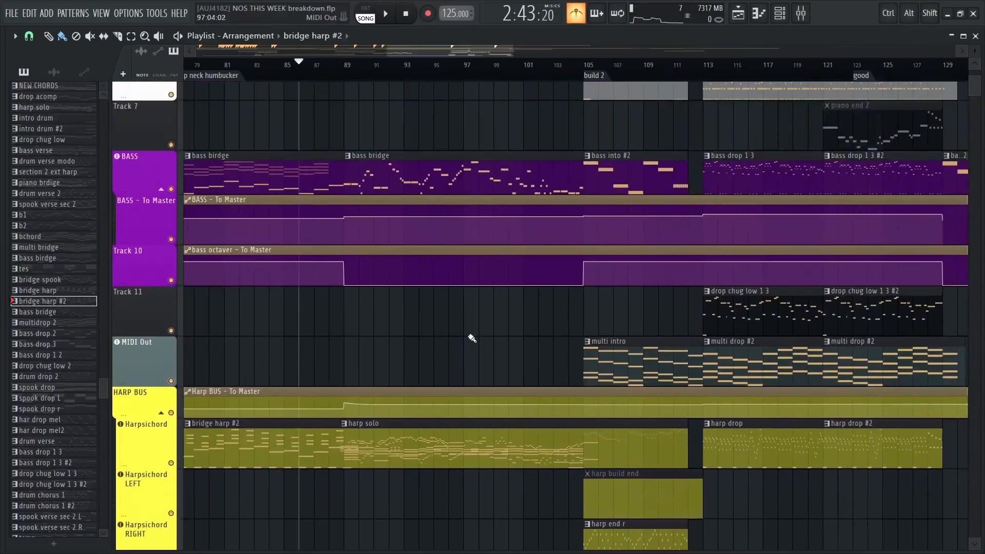
# Play the opening of the harp solo from bar 89 together with the bass
pyautogui.scroll(3, 414, 176)
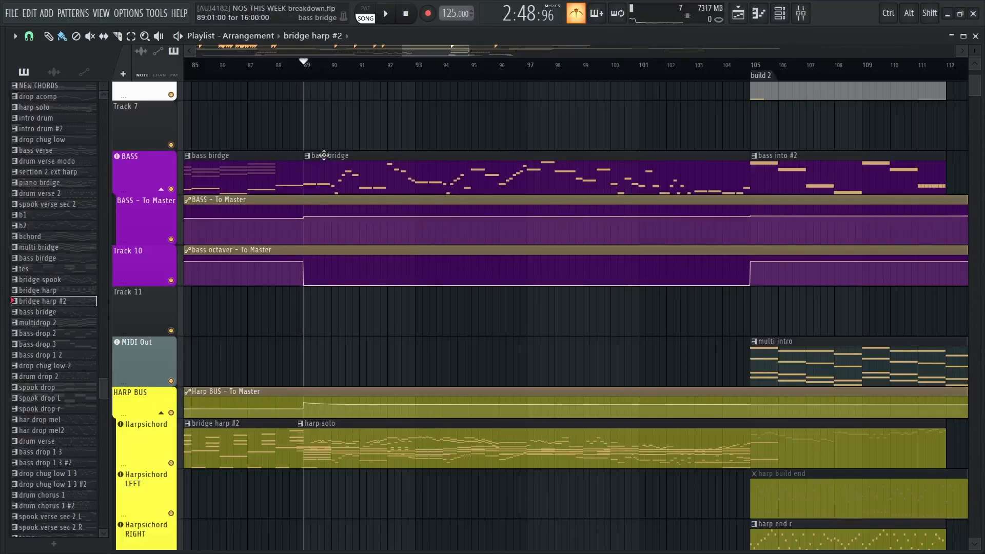
pyautogui.press('space')
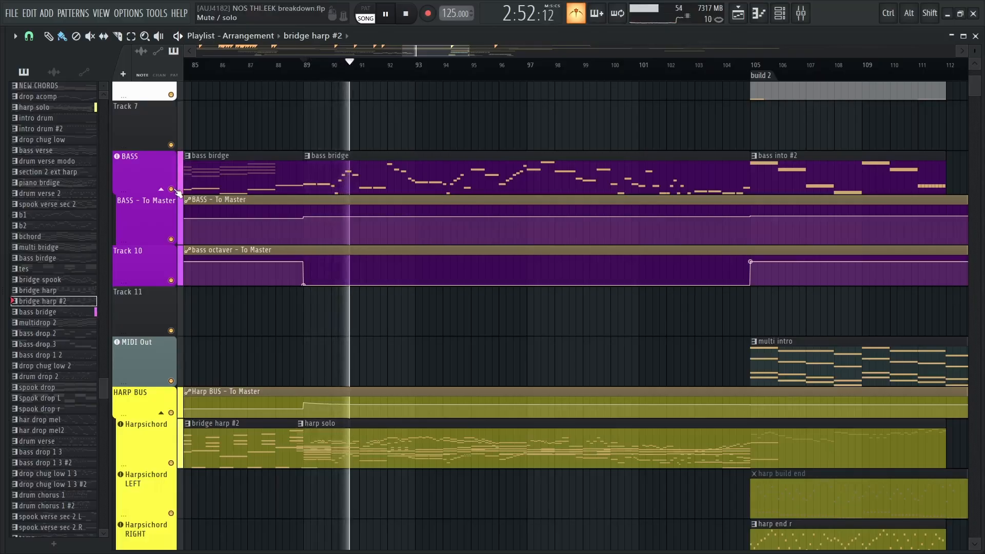
pyautogui.press('space')
# Mute the BASS track, play the harp solo from bar 89 without it, and unmute the track
pyautogui.click(171, 189)
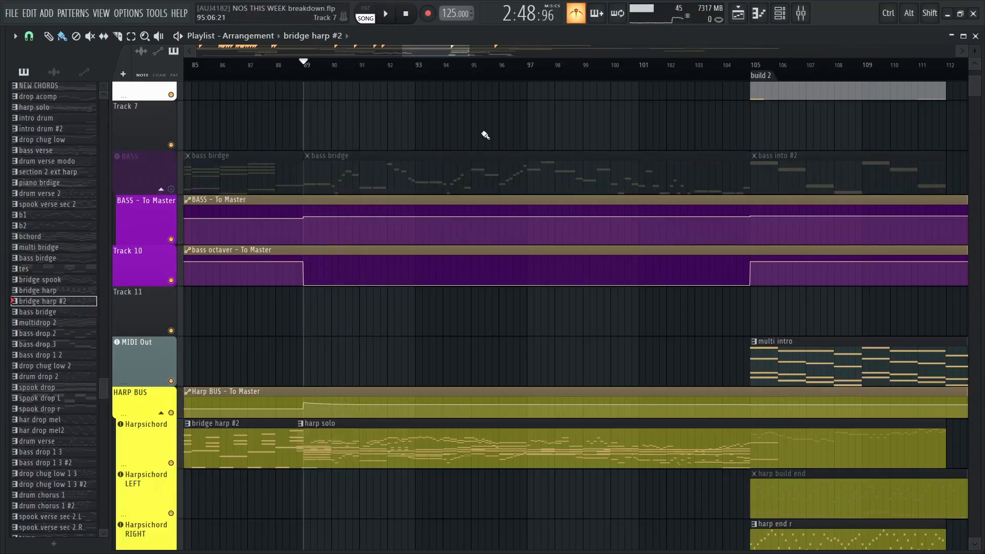
pyautogui.press('space')
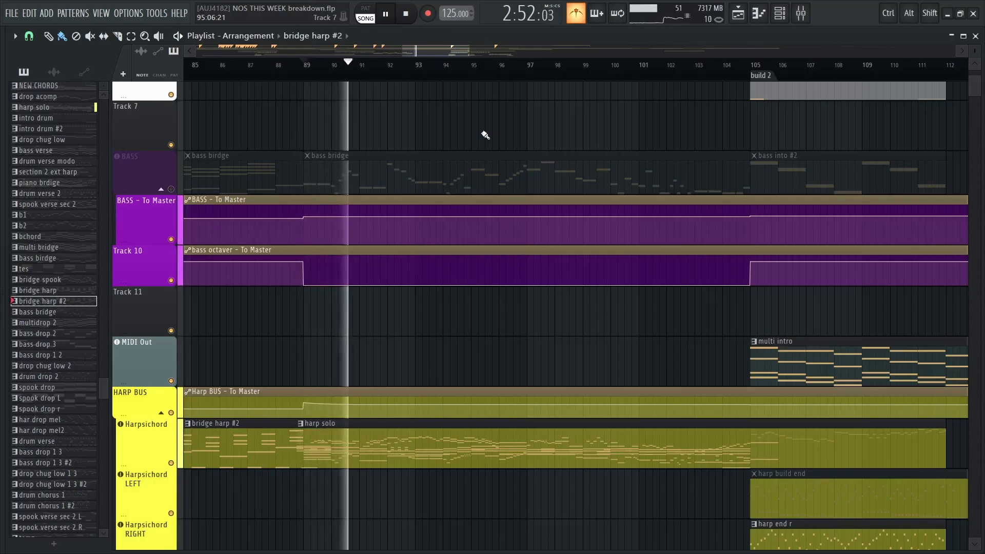
pyautogui.press('space')
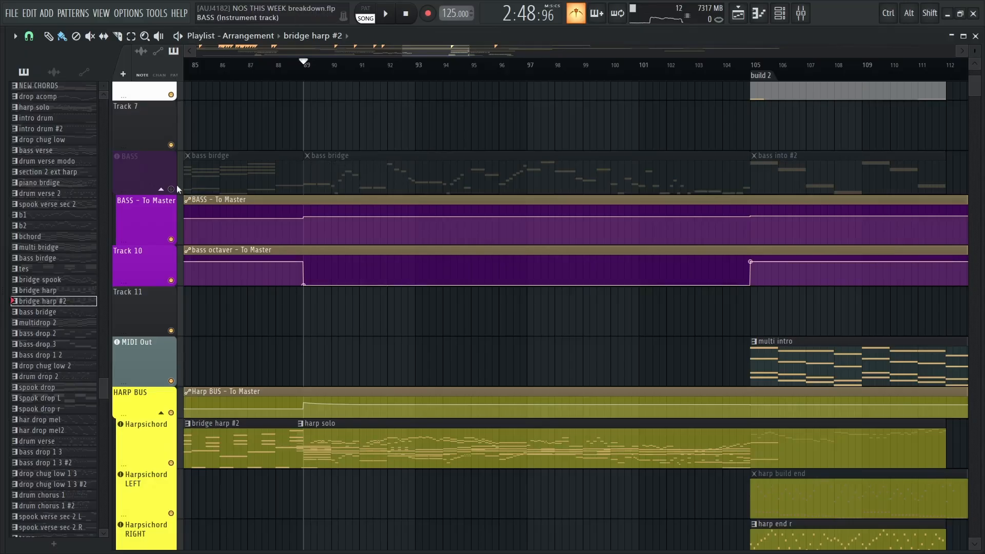
pyautogui.click(177, 189)
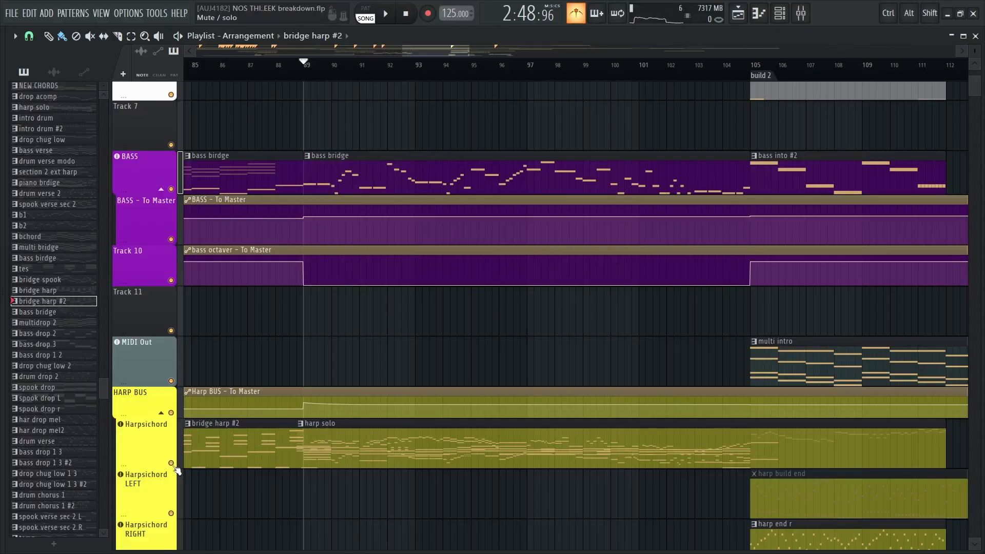
# Open the harp solo pattern in the Harpsichord piano roll and look over its notes from bar 1 to 17
pyautogui.doubleClick(351, 443)
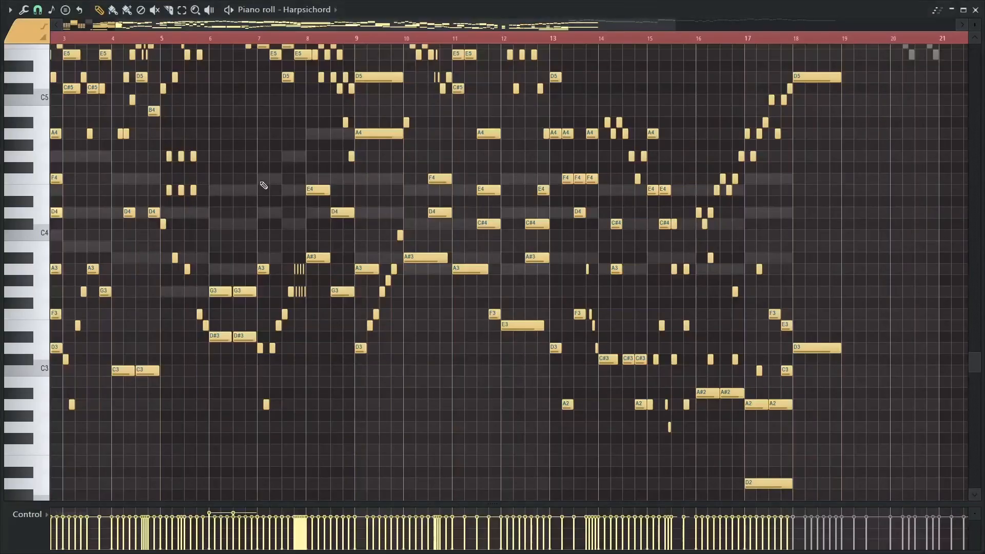
pyautogui.moveTo(263, 185); pyautogui.dragTo(611, 325)
pyautogui.scroll(4, 337, 284)
pyautogui.moveTo(337, 283)
pyautogui.mouseDown()
pyautogui.moveTo(528, 157)
pyautogui.moveTo(799, 266)
pyautogui.moveTo(754, 248)
pyautogui.moveTo(802, 379)
pyautogui.mouseUp()
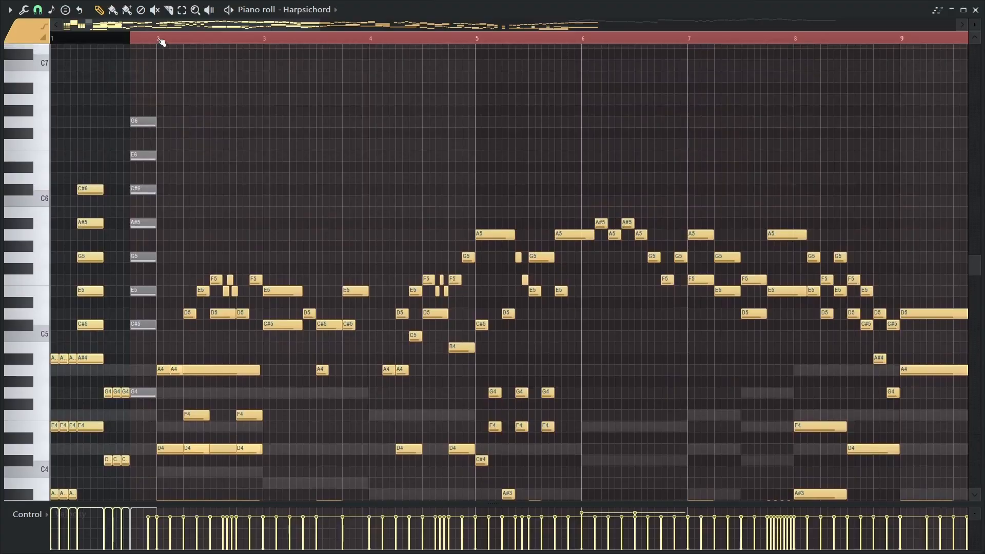
pyautogui.moveTo(760, 157); pyautogui.dragTo(378, 92)
pyautogui.scroll(-3, 398, 97)
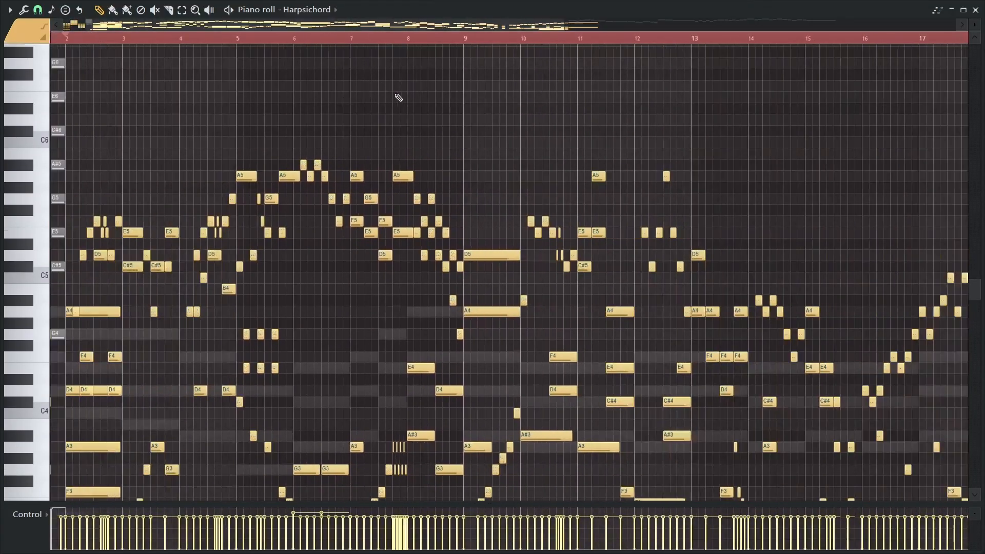
pyautogui.moveTo(705, 152); pyautogui.dragTo(474, 46)
pyautogui.moveTo(434, 217)
pyautogui.mouseDown()
pyautogui.moveTo(420, 216)
pyautogui.moveTo(291, 345)
pyautogui.moveTo(374, 247)
pyautogui.moveTo(760, 168)
pyautogui.moveTo(178, 176)
pyautogui.mouseUp()
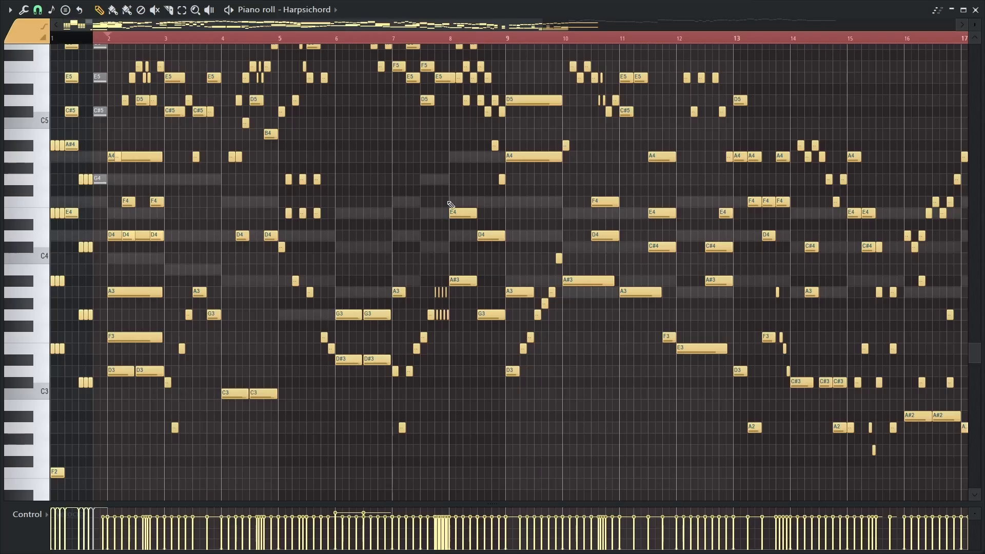
# Examine the harp solo's opening chord and upper melody closely across bars 2 to 8
pyautogui.moveTo(456, 200); pyautogui.dragTo(410, 213)
pyautogui.scroll(3, 172, 224)
pyautogui.moveTo(172, 225); pyautogui.dragTo(469, 218)
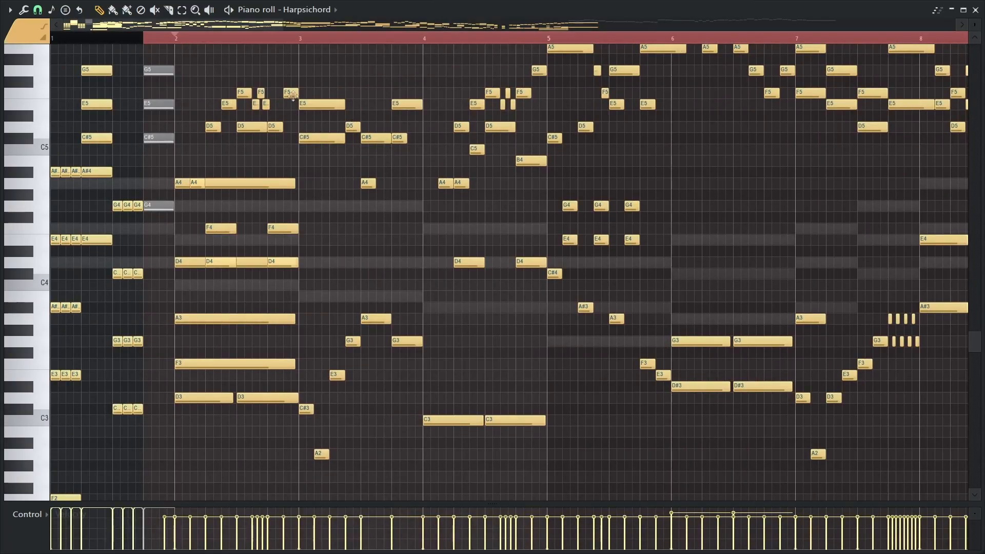
pyautogui.scroll(-6, 434, 194)
pyautogui.scroll(3, 428, 198)
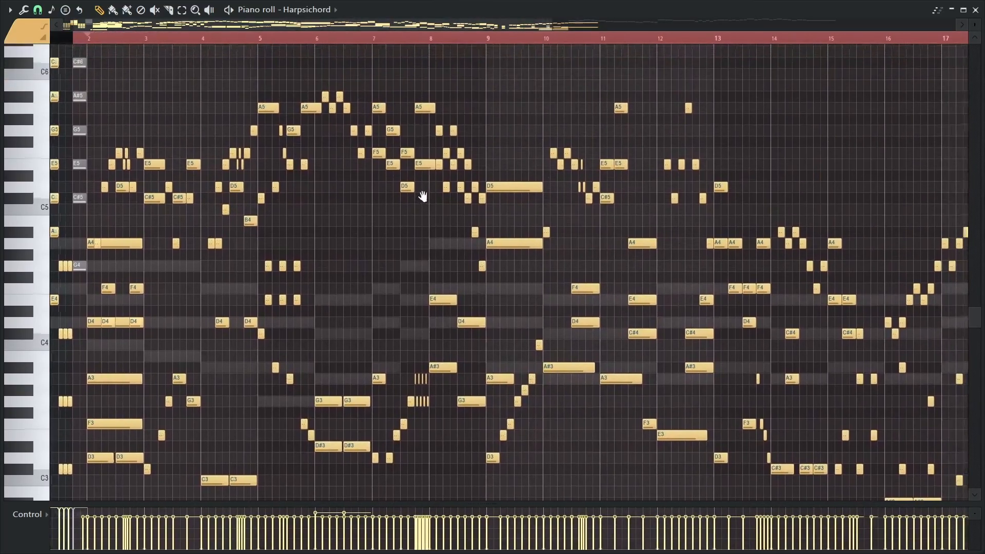
# Compare the harp solo's upper melody with its lower counterpoint across bars 2 to 13
pyautogui.scroll(3, 423, 196)
pyautogui.moveTo(257, 243); pyautogui.dragTo(482, 217)
pyautogui.scroll(1, 481, 223)
pyautogui.scroll(-1, 486, 209)
pyautogui.scroll(1, 486, 209)
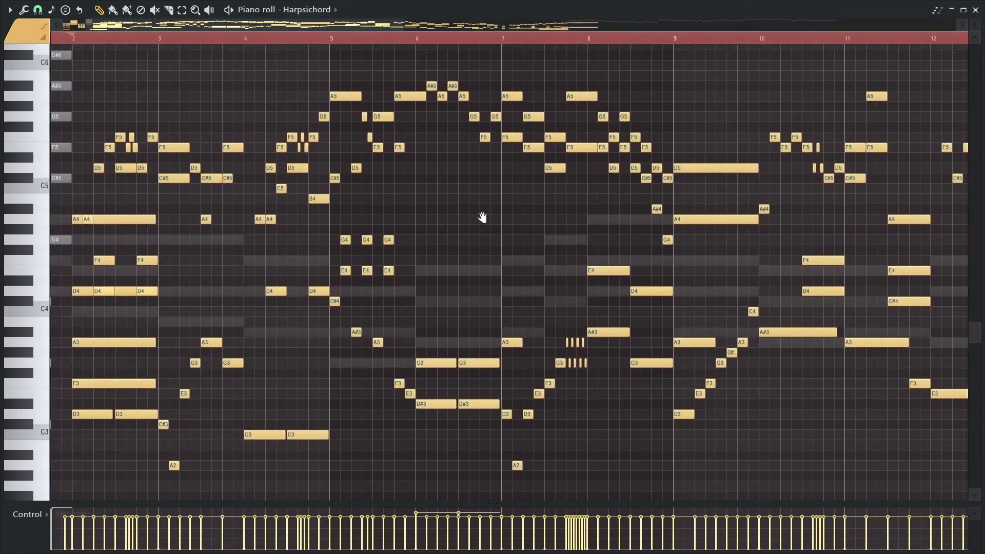
pyautogui.scroll(-1, 490, 219)
pyautogui.moveTo(777, 166); pyautogui.dragTo(795, 191)
pyautogui.moveTo(407, 236); pyautogui.dragTo(409, 213)
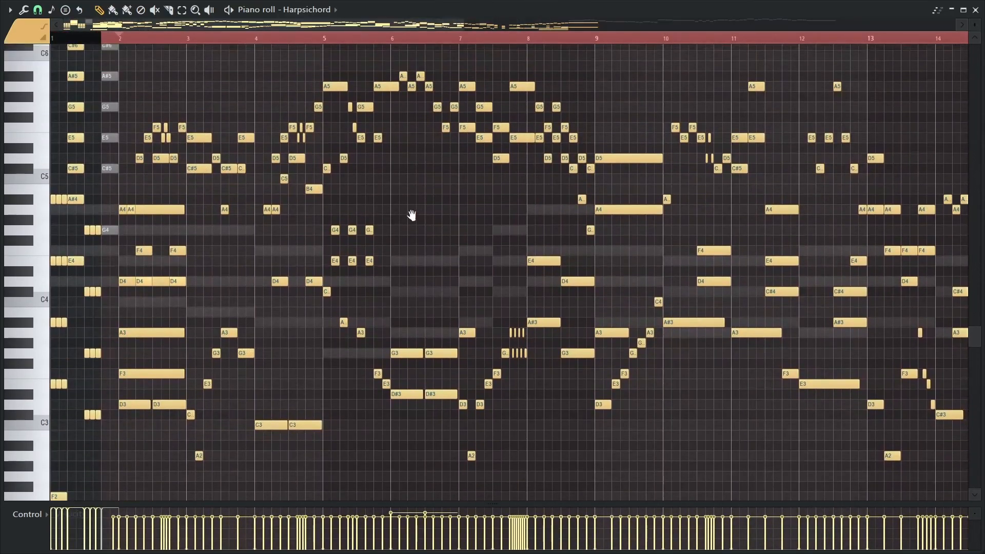
pyautogui.scroll(1, 424, 210)
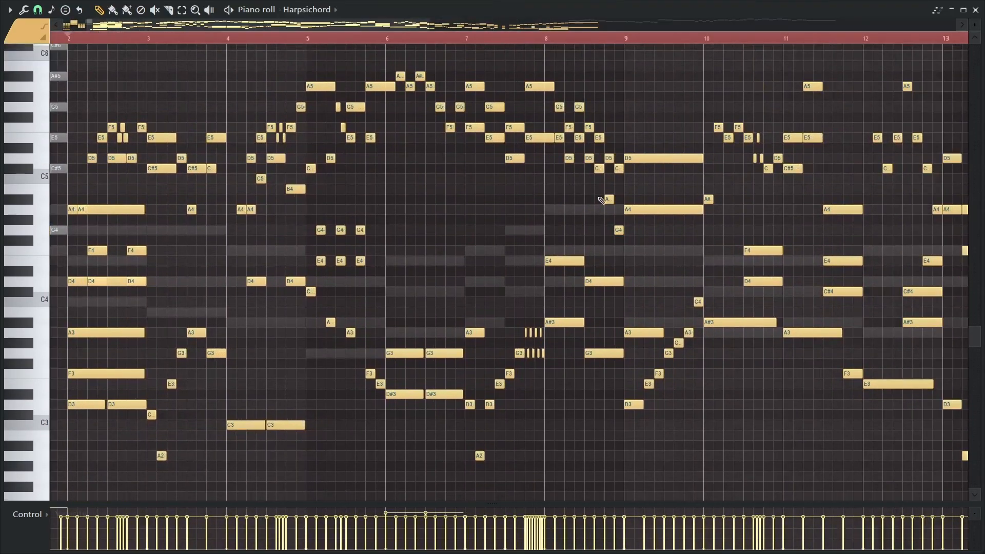
# Examine the second half of the harp solo up to bar 18, and return to its first bars
pyautogui.moveTo(765, 202); pyautogui.dragTo(208, 172)
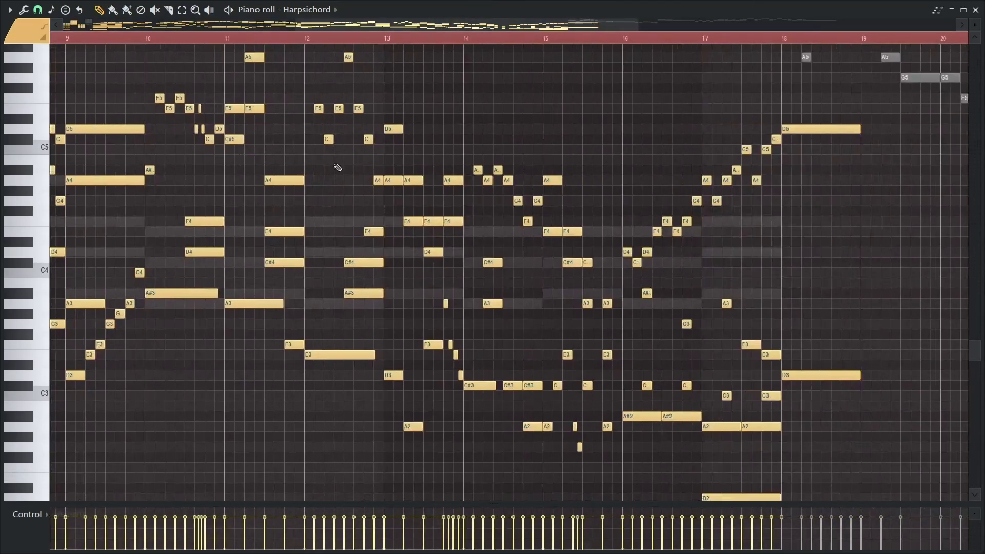
pyautogui.moveTo(752, 145)
pyautogui.mouseDown()
pyautogui.moveTo(467, 174)
pyautogui.moveTo(943, 175)
pyautogui.mouseUp()
pyautogui.moveTo(293, 200); pyautogui.dragTo(723, 194)
pyautogui.moveTo(369, 155); pyautogui.dragTo(323, 143)
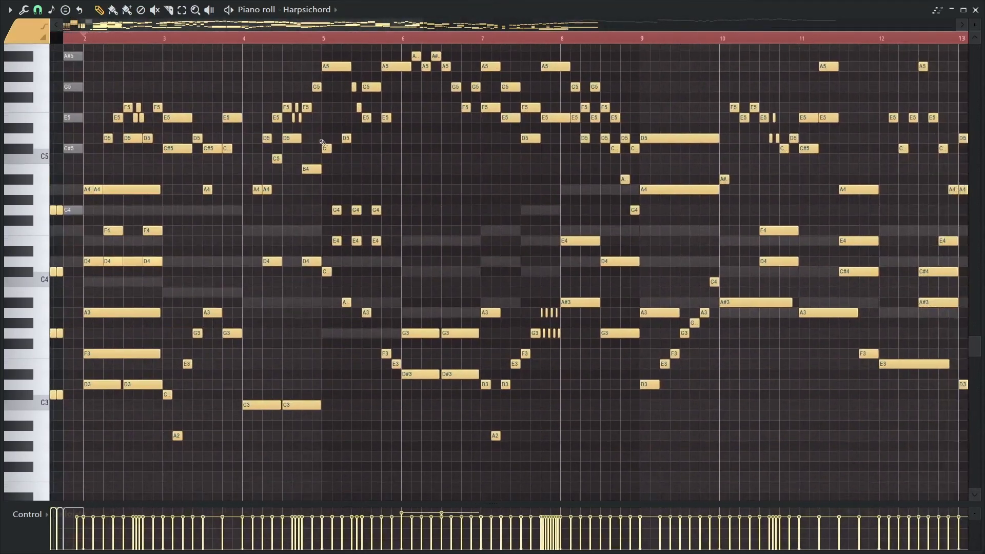
pyautogui.moveTo(416, 134); pyautogui.dragTo(408, 148)
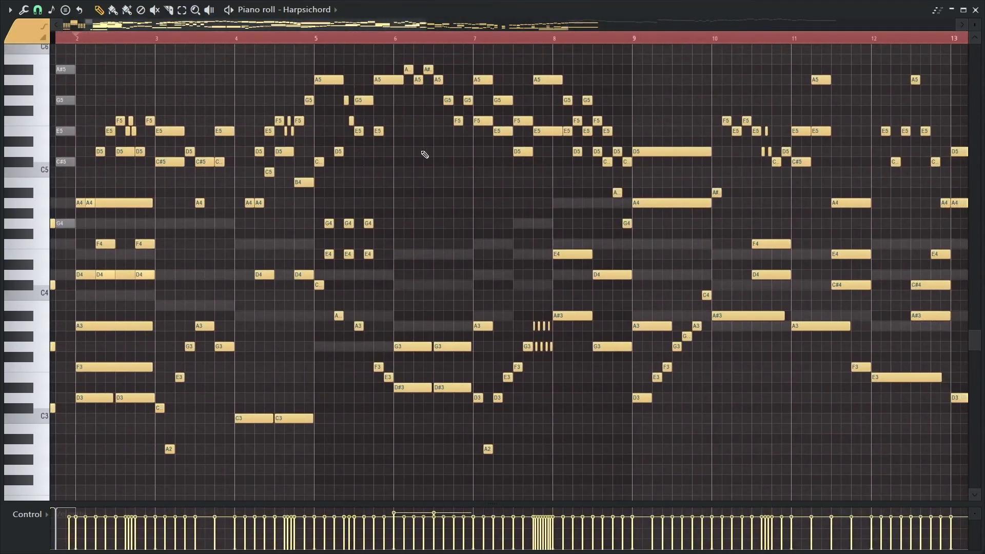
# Play the harp solo in the piano roll from bar 2 into bar 17, following the notes, and stop
pyautogui.press('space')
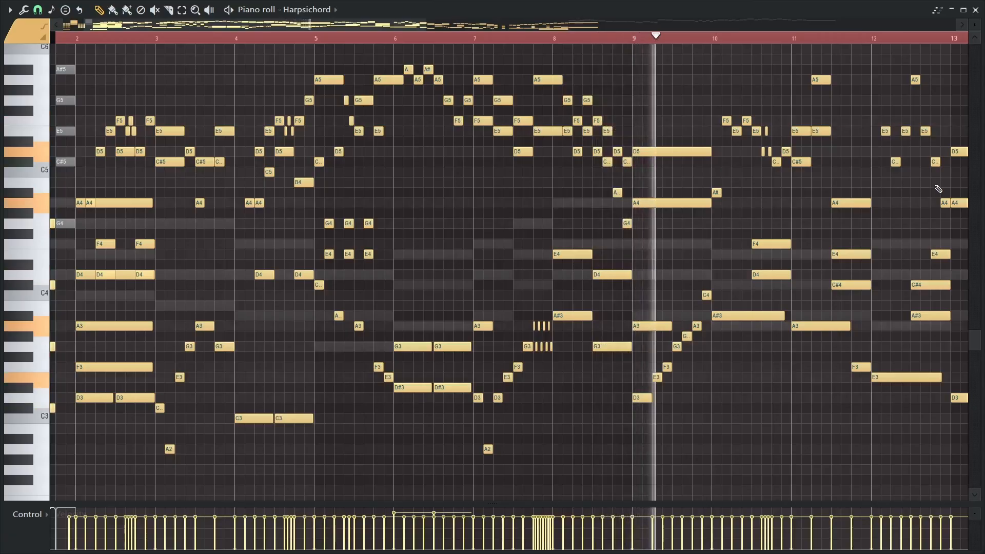
pyautogui.moveTo(938, 189)
pyautogui.mouseDown()
pyautogui.moveTo(446, 175)
pyautogui.moveTo(425, 184)
pyautogui.mouseUp()
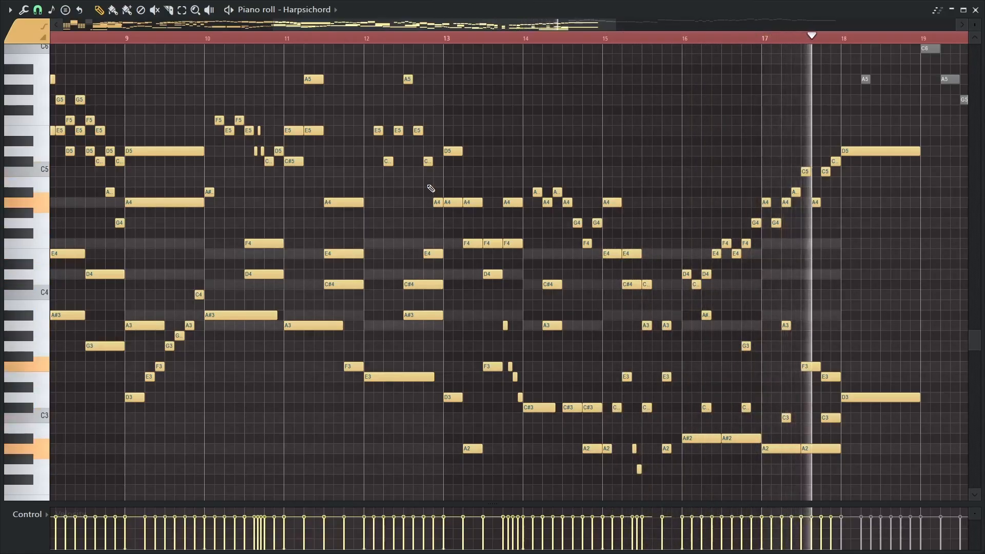
pyautogui.press('space')
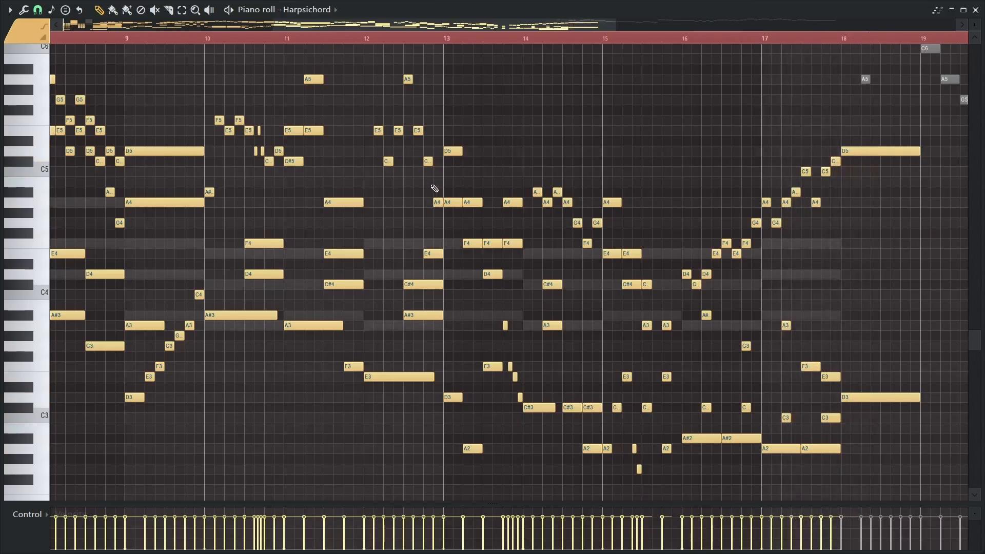
# Survey the whole harp solo, and inspect the melody and bass notes of bars 2 to 4 up close
pyautogui.moveTo(300, 201); pyautogui.dragTo(528, 211)
pyautogui.scroll(-4, 535, 213)
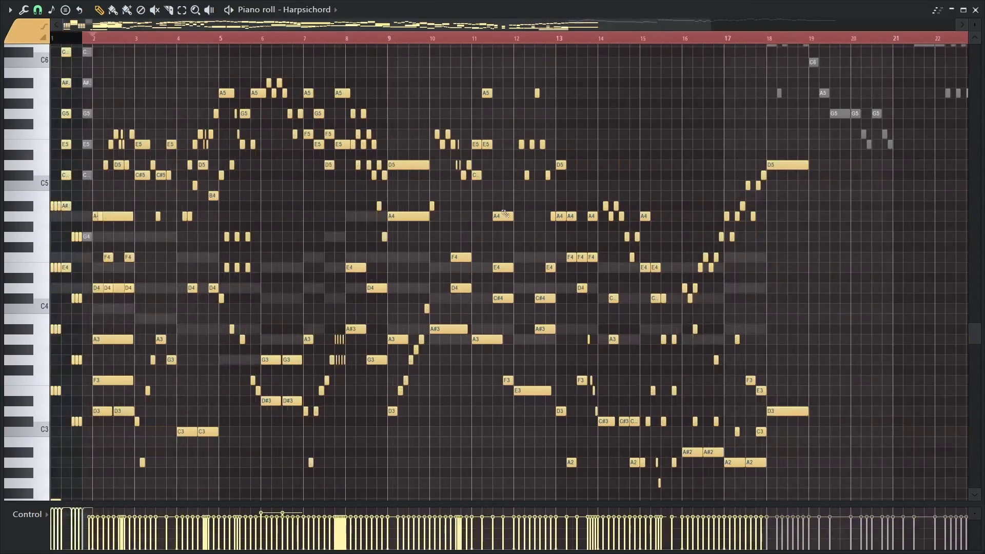
pyautogui.moveTo(272, 206)
pyautogui.mouseDown()
pyautogui.moveTo(269, 264)
pyautogui.moveTo(361, 187)
pyautogui.mouseUp()
pyautogui.scroll(4, 118, 139)
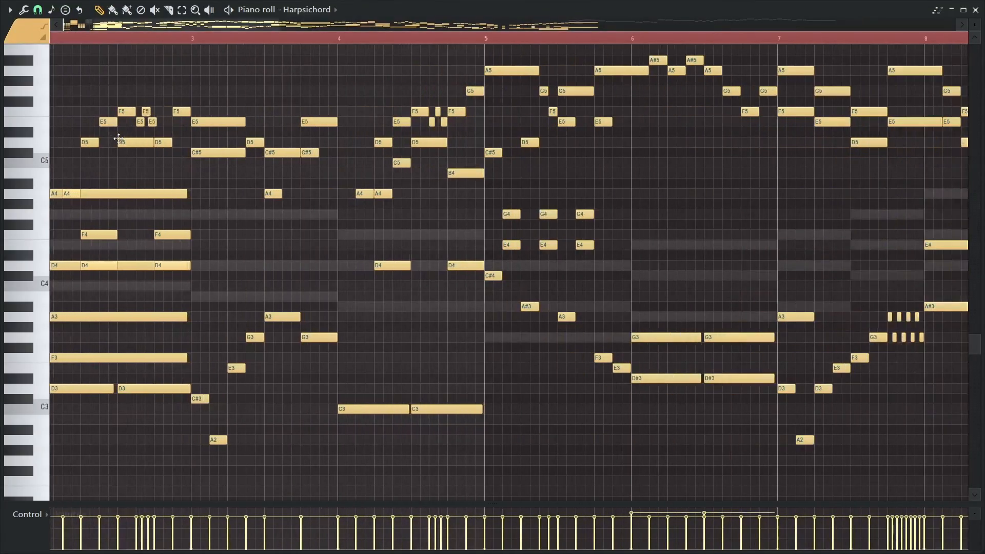
pyautogui.moveTo(186, 185); pyautogui.dragTo(294, 234)
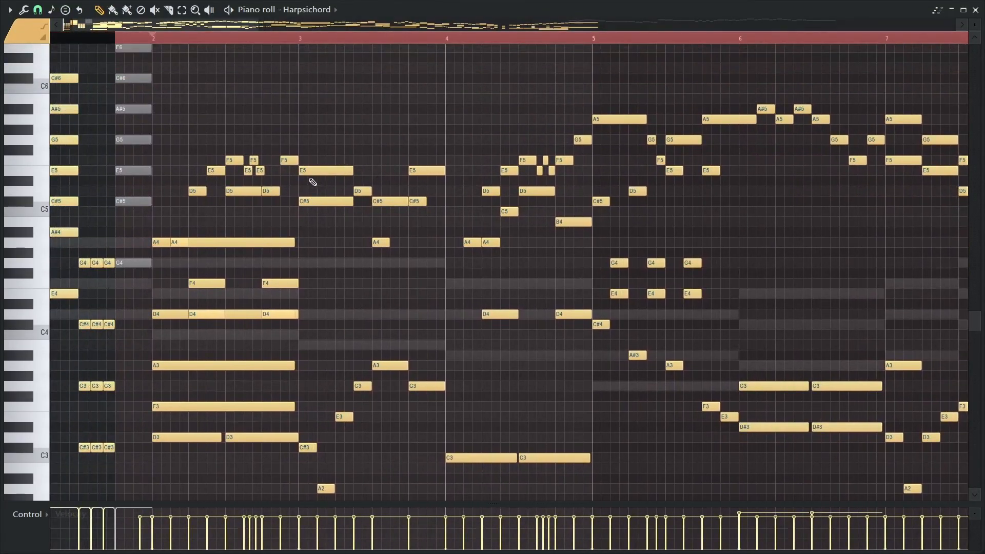
pyautogui.scroll(-2, 315, 190)
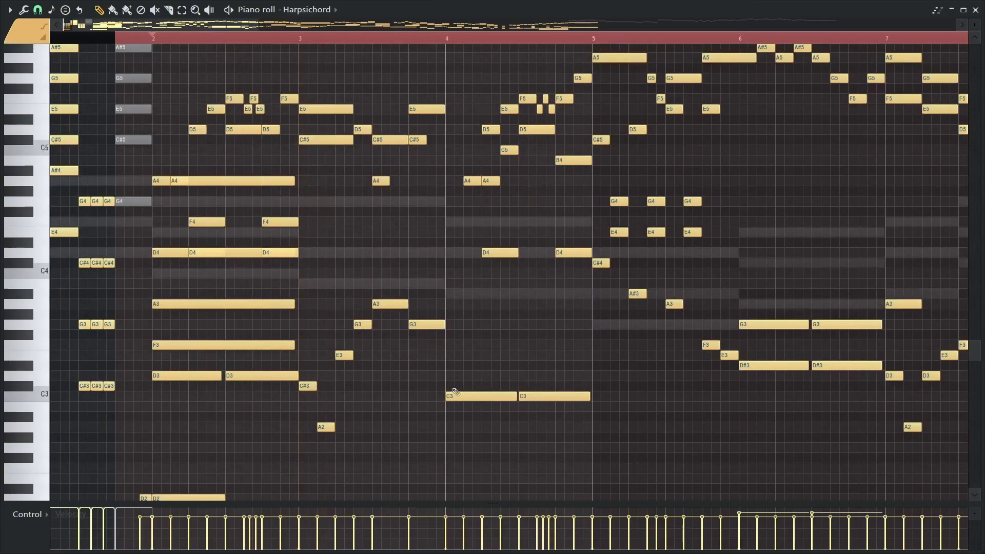
# Inspect how the melody and bass lines move against each other in bars 5 to 10 of the harp solo
pyautogui.moveTo(511, 355); pyautogui.dragTo(330, 408)
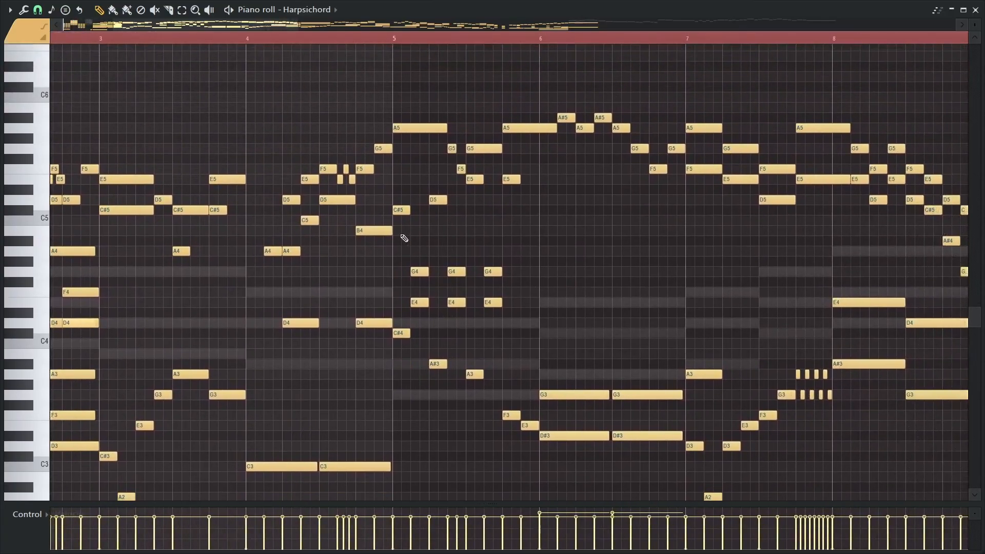
pyautogui.moveTo(404, 239)
pyautogui.mouseDown()
pyautogui.moveTo(466, 238)
pyautogui.moveTo(570, 261)
pyautogui.moveTo(577, 253)
pyautogui.mouseUp()
pyautogui.moveTo(662, 340); pyautogui.dragTo(337, 247)
pyautogui.moveTo(420, 213); pyautogui.dragTo(446, 252)
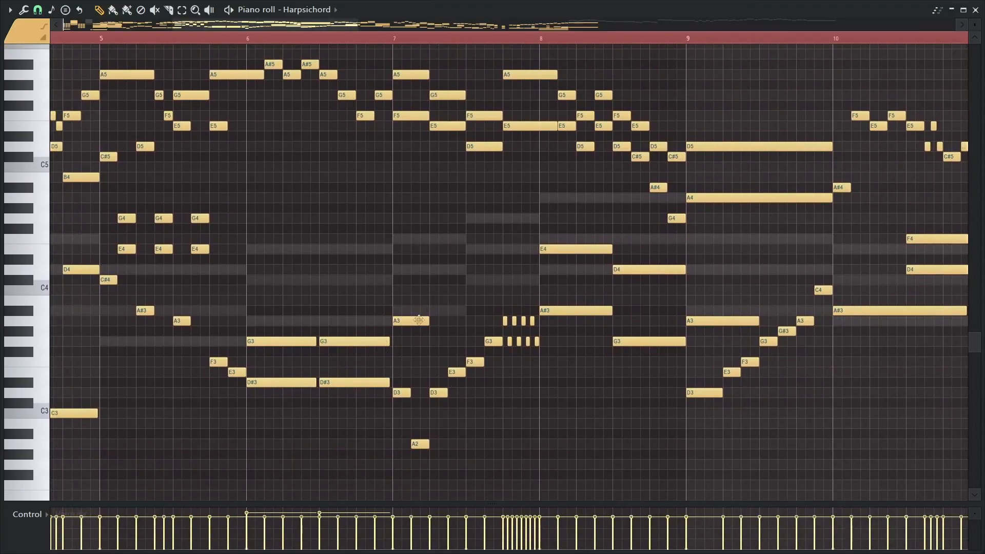
# Audition the stacked harpsichord notes at the start of bar 7
pyautogui.press('y')
pyautogui.click(403, 297)
pyautogui.click(403, 296)
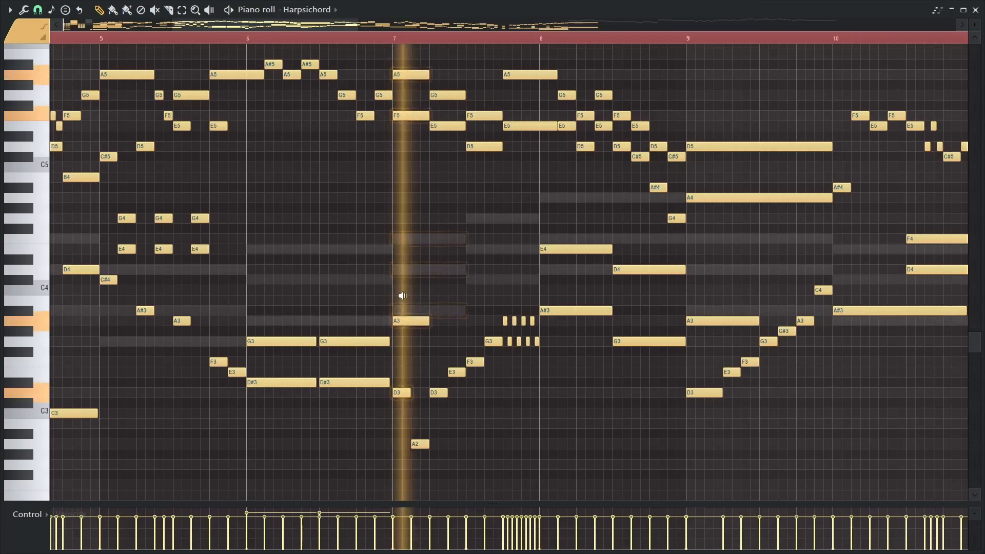
# Review the harp solo's phrases up to bar 18, and go back to the passage starting at bar 2
pyautogui.moveTo(564, 205)
pyautogui.mouseDown()
pyautogui.moveTo(556, 200)
pyautogui.moveTo(718, 199)
pyautogui.moveTo(436, 268)
pyautogui.mouseUp()
pyautogui.scroll(-3, 449, 258)
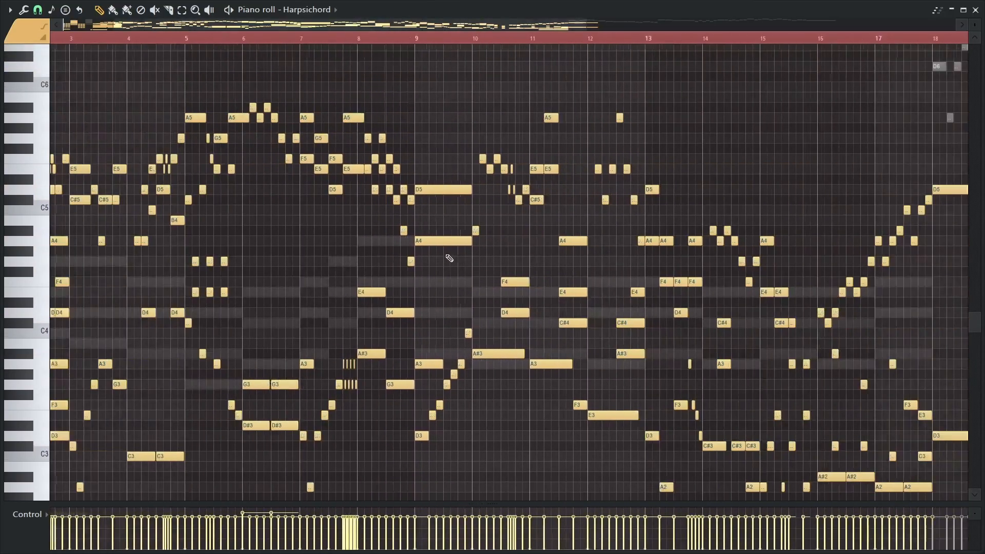
pyautogui.moveTo(382, 230); pyautogui.dragTo(616, 240)
pyautogui.scroll(2, 134, 236)
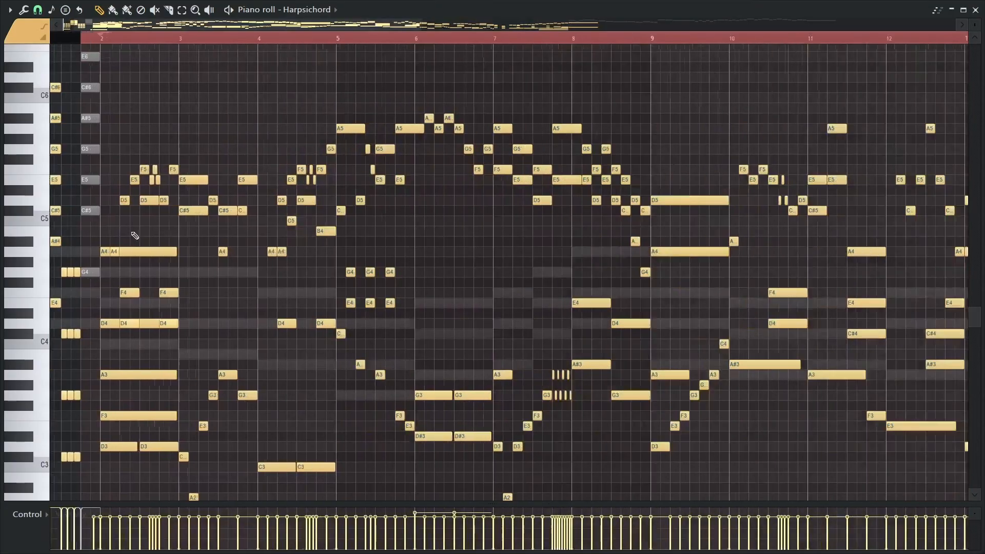
pyautogui.scroll(-1, 135, 236)
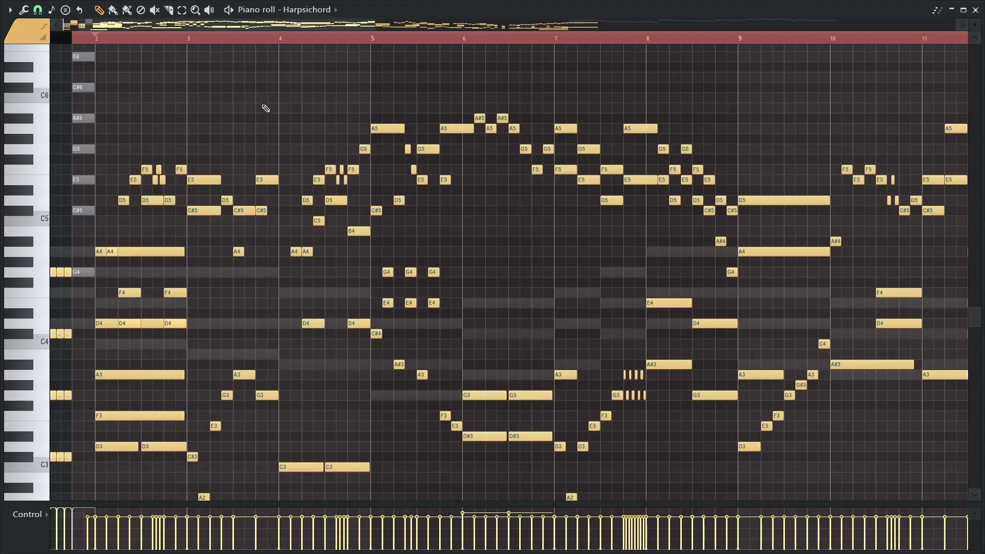
# Return from the harp solo's notes to the playlist and look over the arrangement's tracks
pyautogui.moveTo(188, 127); pyautogui.dragTo(230, 115)
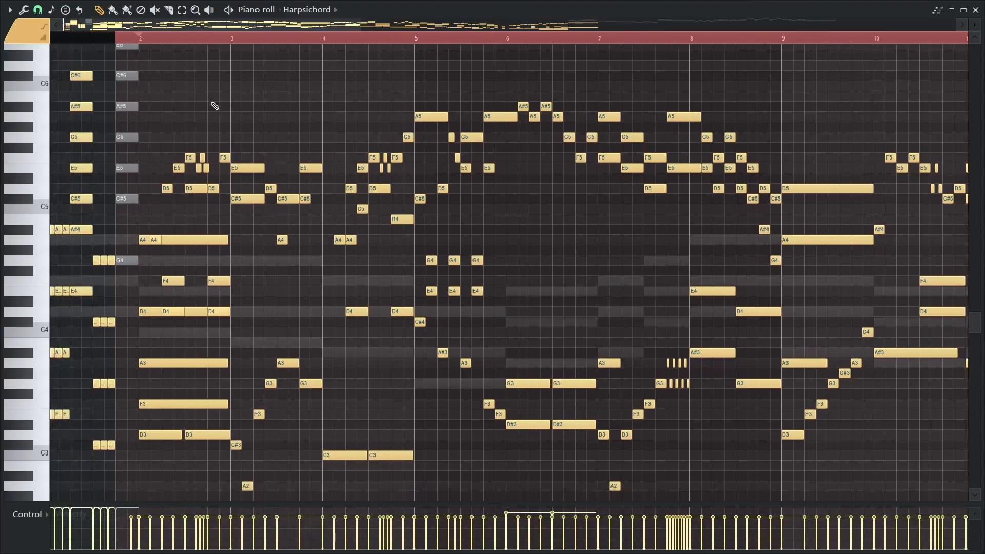
pyautogui.press('space')
pyautogui.press('F5')
pyautogui.moveTo(264, 159); pyautogui.dragTo(800, 290)
pyautogui.scroll(-4, 490, 227)
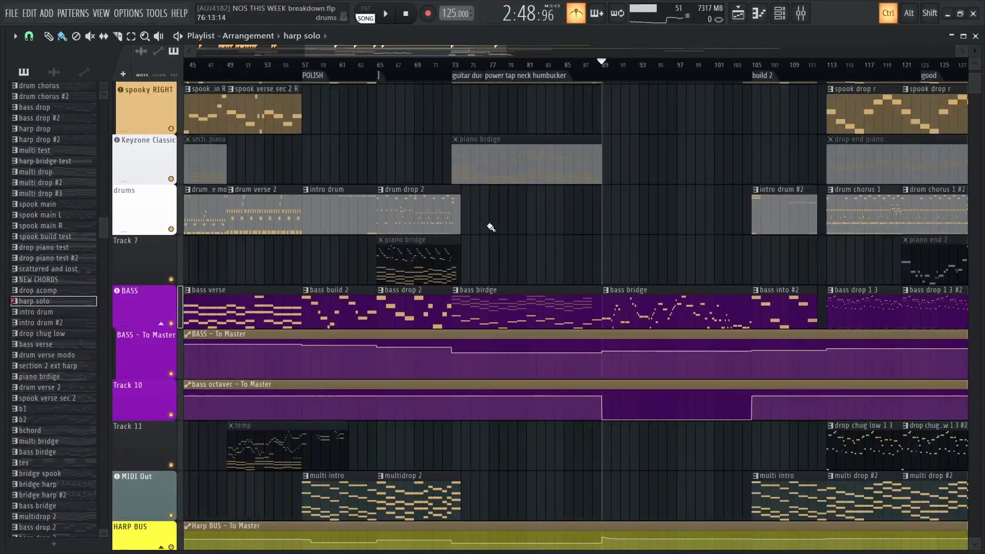
pyautogui.moveTo(338, 160); pyautogui.dragTo(755, 259)
pyautogui.scroll(4, 237, 163)
pyautogui.scroll(-5, 217, 140)
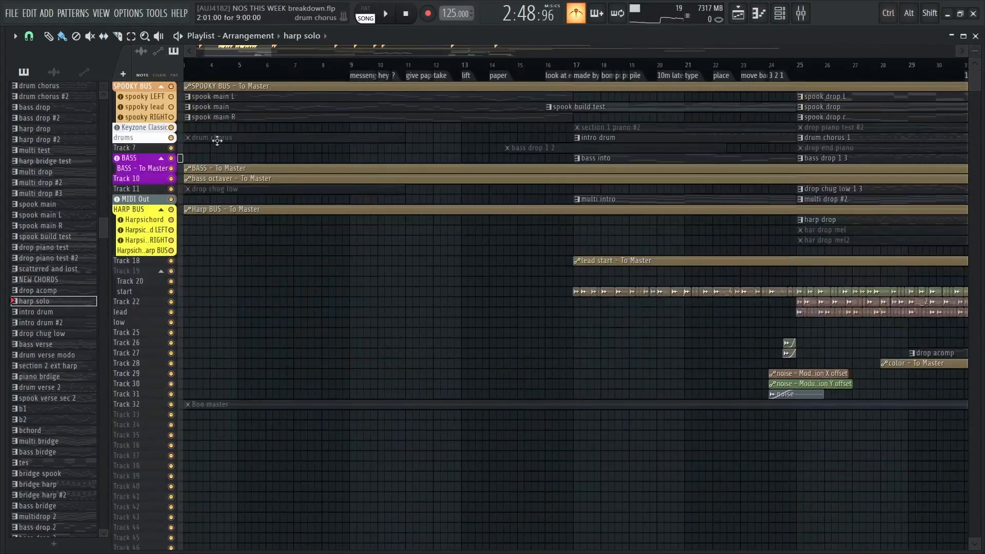
# Play the ghost singing intro from bar 1, following the three spook main patterns
pyautogui.scroll(6, 271, 136)
pyautogui.moveTo(344, 144); pyautogui.dragTo(430, 431)
pyautogui.scroll(3, 241, 129)
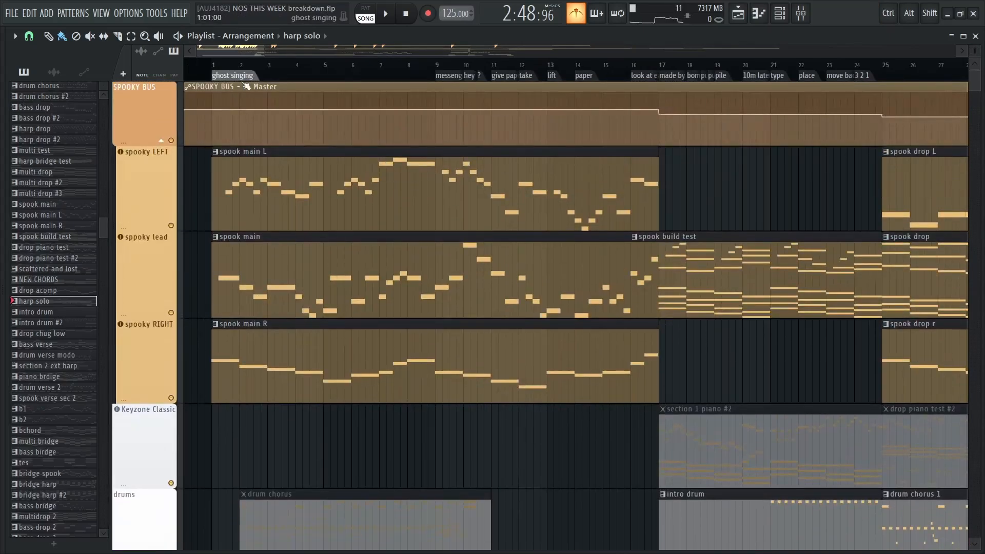
pyautogui.click(216, 66)
pyautogui.press('space')
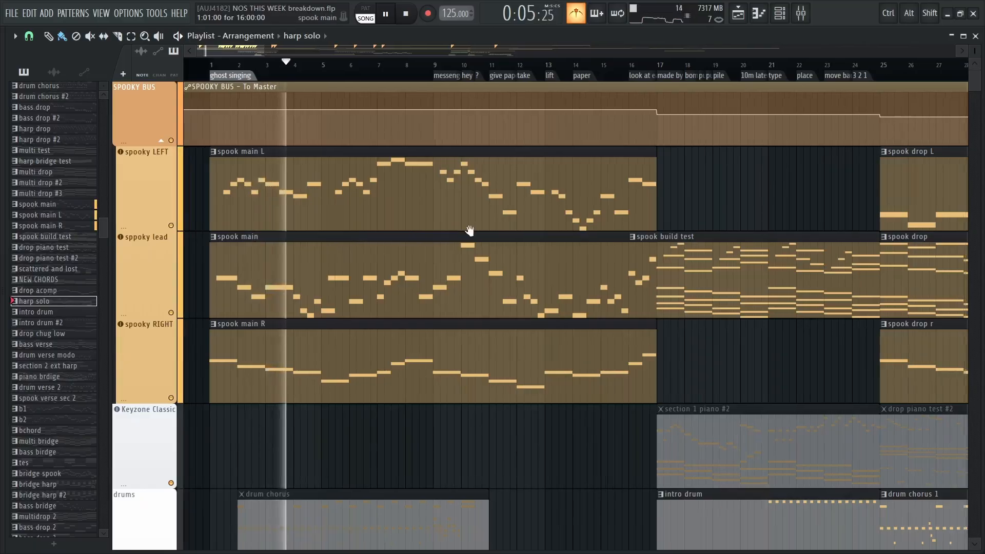
pyautogui.scroll(-6, 416, 226)
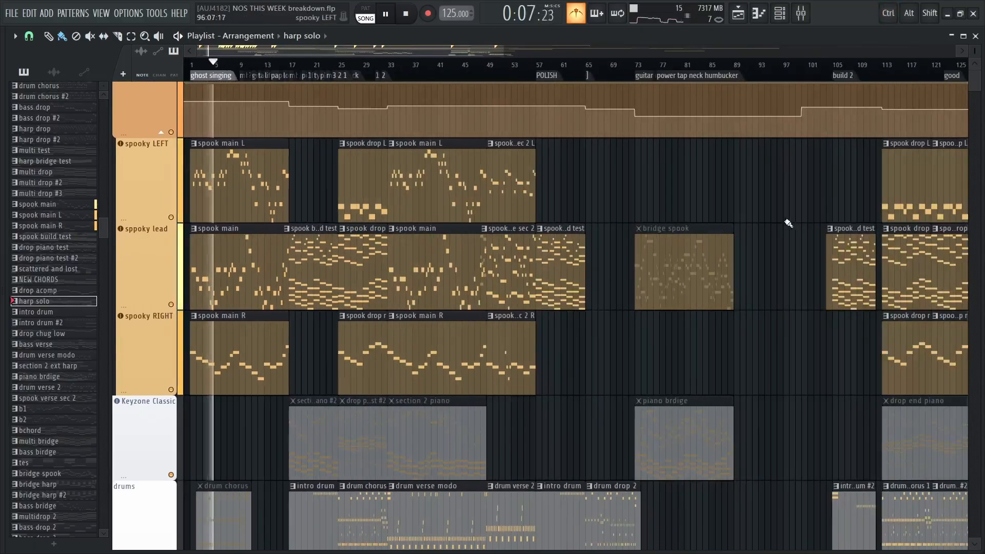
pyautogui.press('space')
# Survey the whole arrangement up to its leftover clips past bar 200, and reopen the harp solo pattern's notes
pyautogui.moveTo(788, 224); pyautogui.dragTo(162, 111)
pyautogui.moveTo(790, 257); pyautogui.dragTo(575, 342)
pyautogui.scroll(-4, 684, 223)
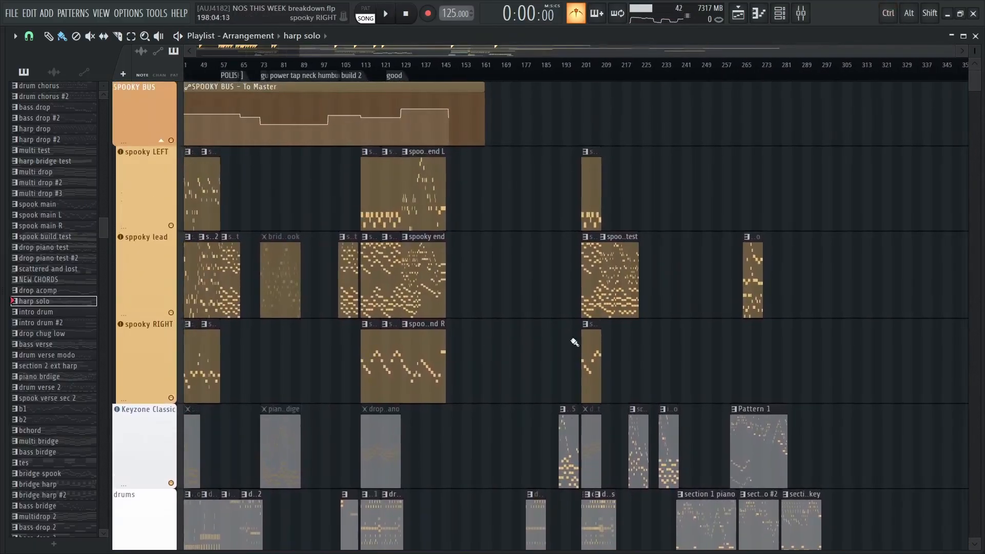
pyautogui.scroll(-6, 575, 343)
pyautogui.scroll(2, 371, 451)
pyautogui.moveTo(369, 459); pyautogui.dragTo(475, 249)
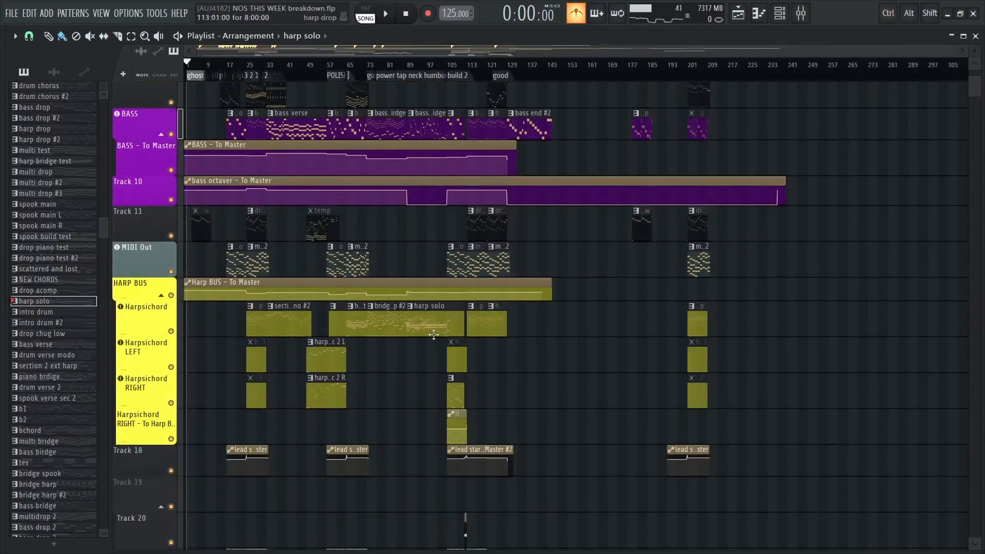
pyautogui.scroll(5, 434, 335)
pyautogui.doubleClick(600, 326)
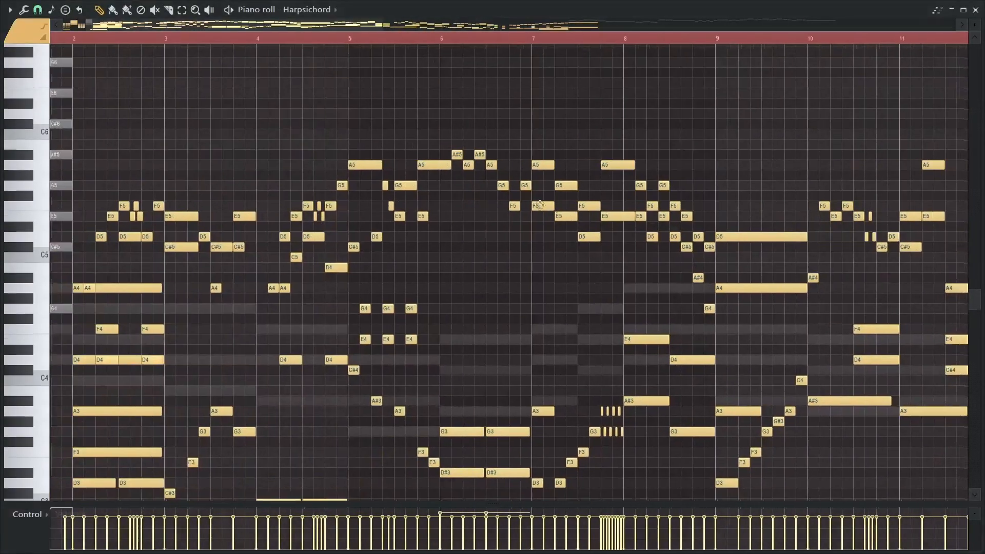
# Play the opening of the harp solo from bar 2
pyautogui.moveTo(191, 95); pyautogui.dragTo(261, 96)
pyautogui.click(146, 39)
pyautogui.press('space')
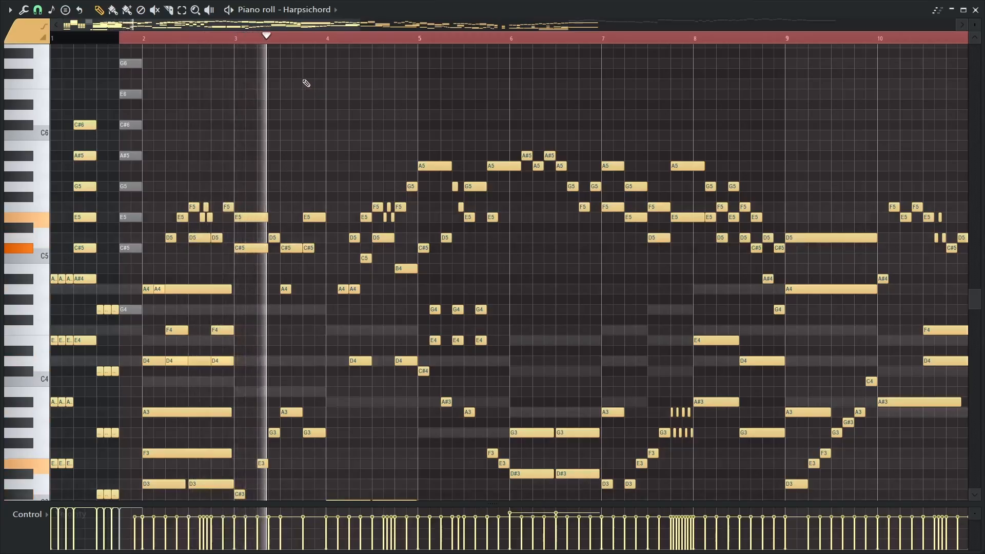
pyautogui.press('space')
pyautogui.moveTo(282, 163); pyautogui.dragTo(226, 77)
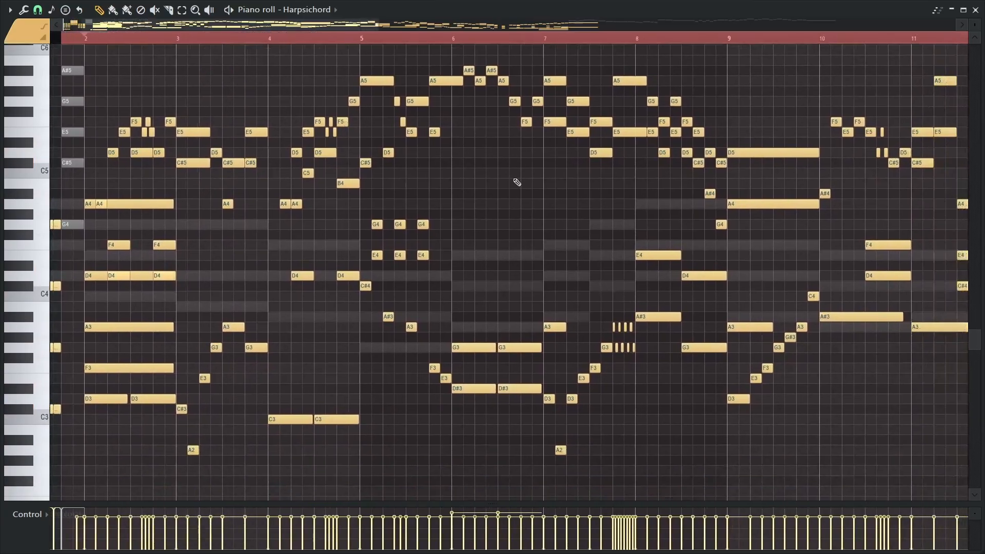
# Review the harp solo's melodic contour from bar 2 onward and audition the notes at the start of bar 6
pyautogui.scroll(-3, 437, 173)
pyautogui.scroll(-1, 438, 176)
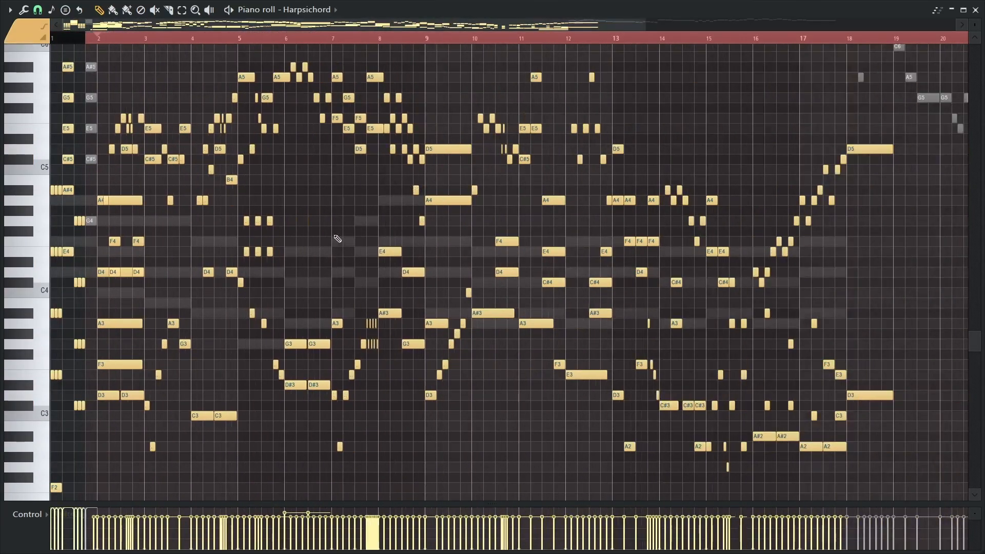
pyautogui.moveTo(313, 232); pyautogui.dragTo(341, 231)
pyautogui.scroll(4, 222, 175)
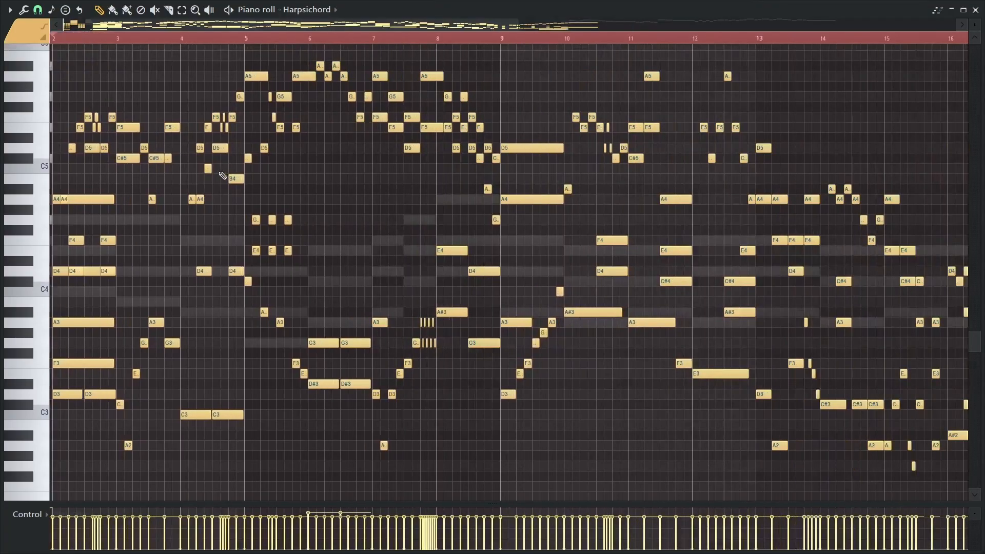
pyautogui.moveTo(271, 189)
pyautogui.mouseDown()
pyautogui.moveTo(398, 220)
pyautogui.moveTo(253, 193)
pyautogui.mouseUp()
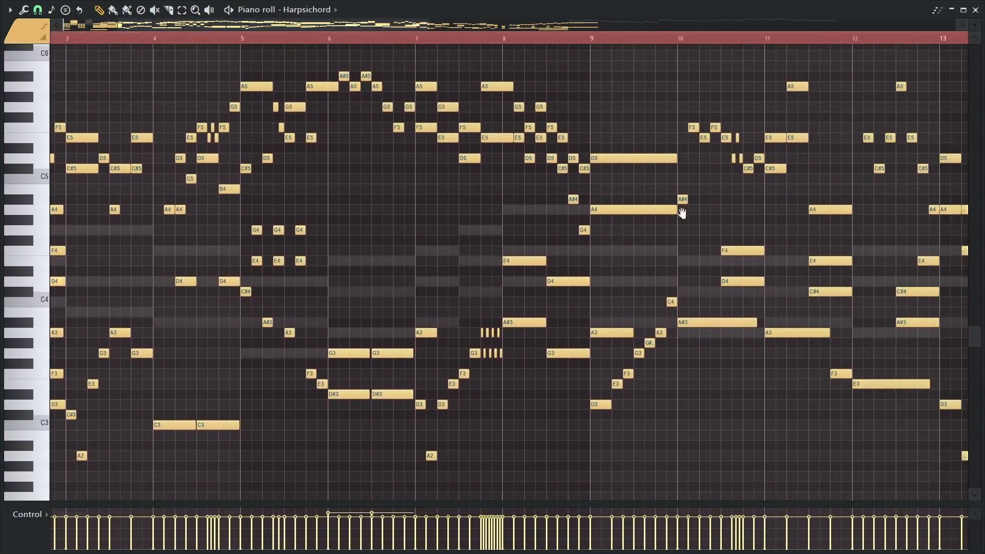
pyautogui.moveTo(683, 213); pyautogui.dragTo(842, 232)
pyautogui.keyDown('alt'); pyautogui.rightClick(501, 202); pyautogui.keyUp('alt')
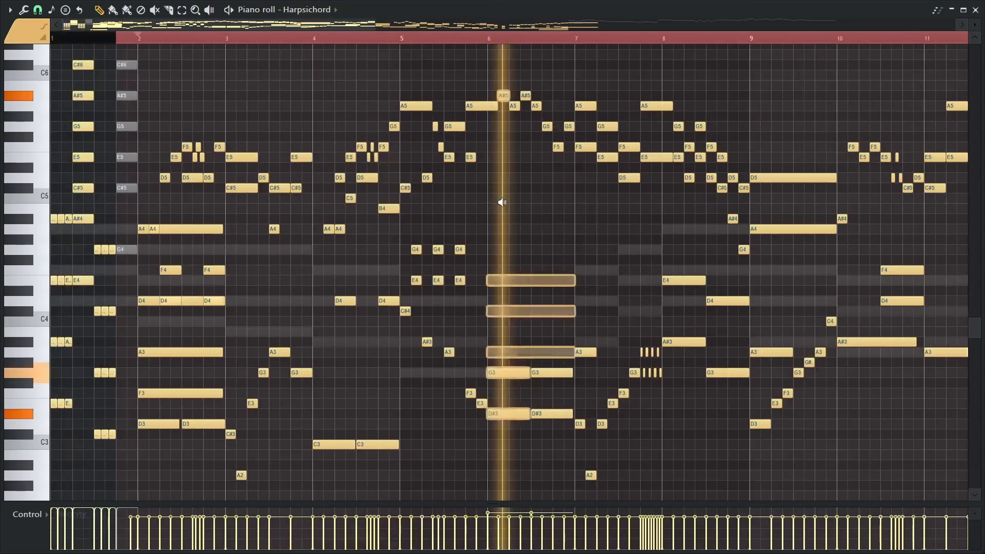
# Inspect the melody and bass movement in bars 8 to 17 of the harp solo
pyautogui.moveTo(502, 202)
pyautogui.mouseDown()
pyautogui.moveTo(488, 202)
pyautogui.moveTo(529, 198)
pyautogui.moveTo(755, 230)
pyautogui.moveTo(504, 198)
pyautogui.moveTo(309, 193)
pyautogui.mouseUp()
pyautogui.moveTo(607, 198); pyautogui.dragTo(365, 184)
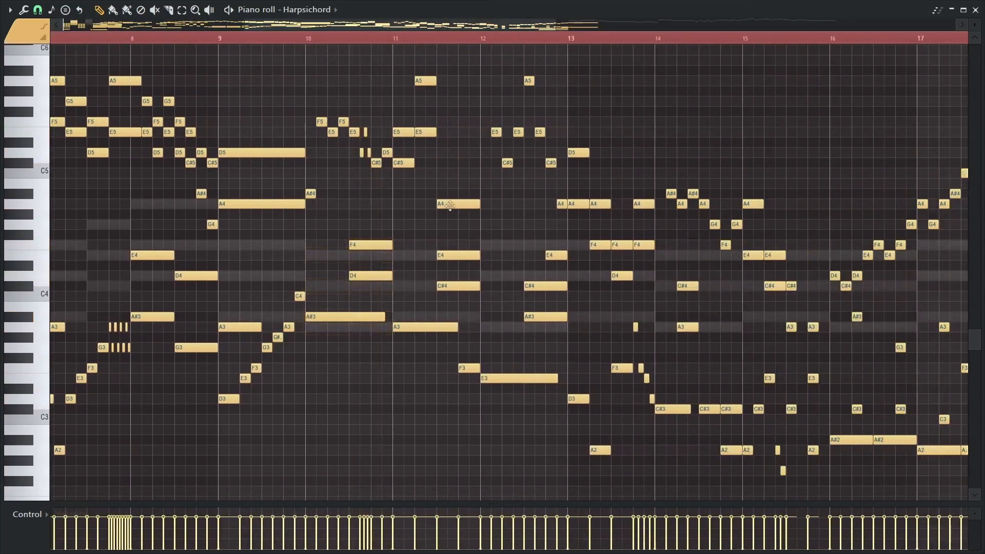
pyautogui.moveTo(455, 205); pyautogui.dragTo(456, 205)
pyautogui.moveTo(549, 218); pyautogui.dragTo(575, 219)
pyautogui.moveTo(660, 226); pyautogui.dragTo(660, 227)
pyautogui.moveTo(753, 238); pyautogui.dragTo(754, 238)
# Show the CHORD TMPLATE channel's notes and view the full chord progression
pyautogui.click(309, 16)
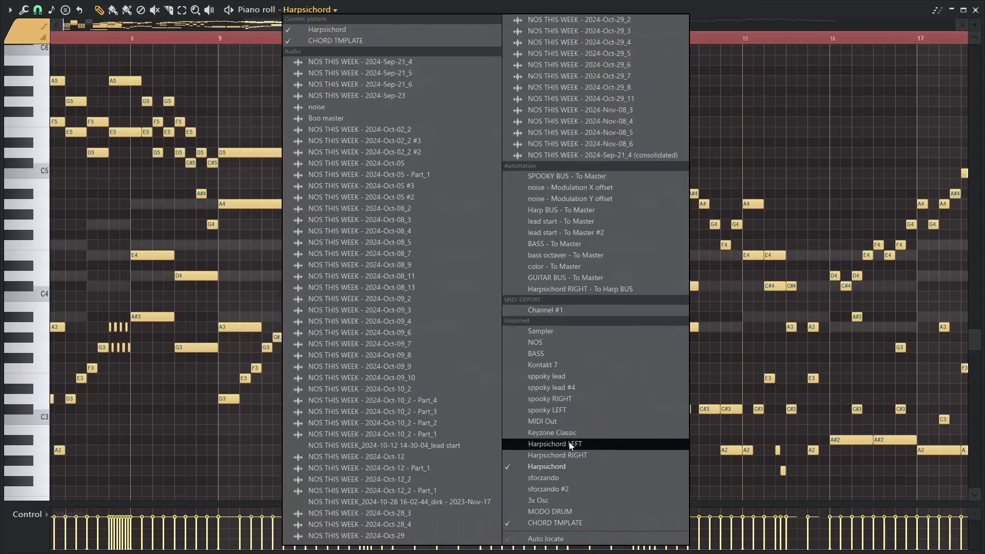
pyautogui.click(557, 523)
pyautogui.moveTo(240, 365); pyautogui.dragTo(556, 341)
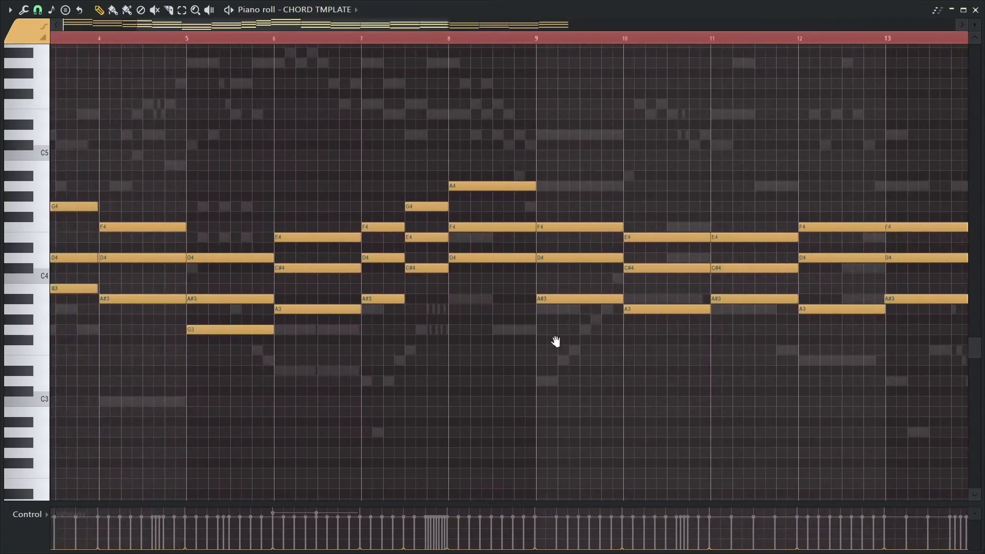
pyautogui.scroll(-3, 486, 263)
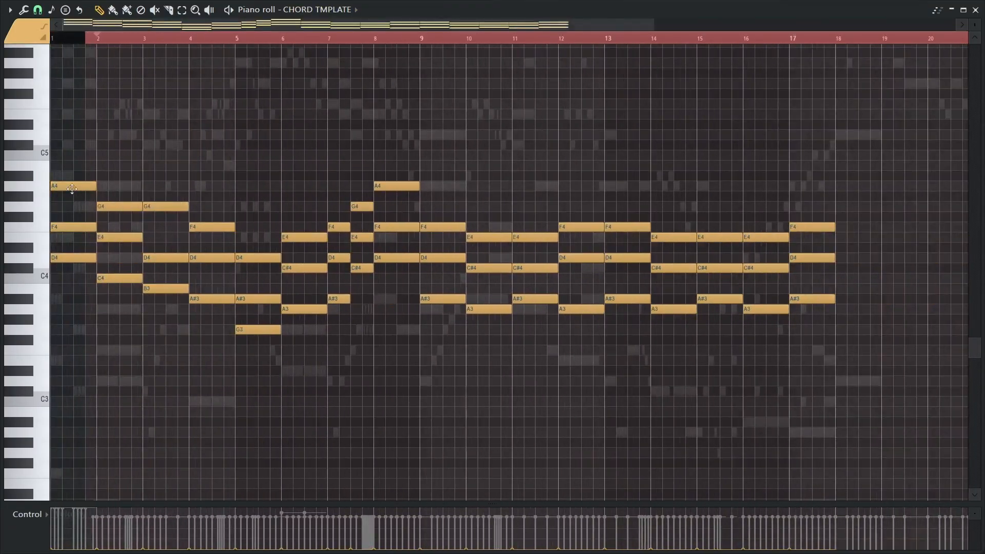
# Select all the template chords through bar 17 and play the pattern
pyautogui.moveTo(85, 88); pyautogui.dragTo(752, 388)
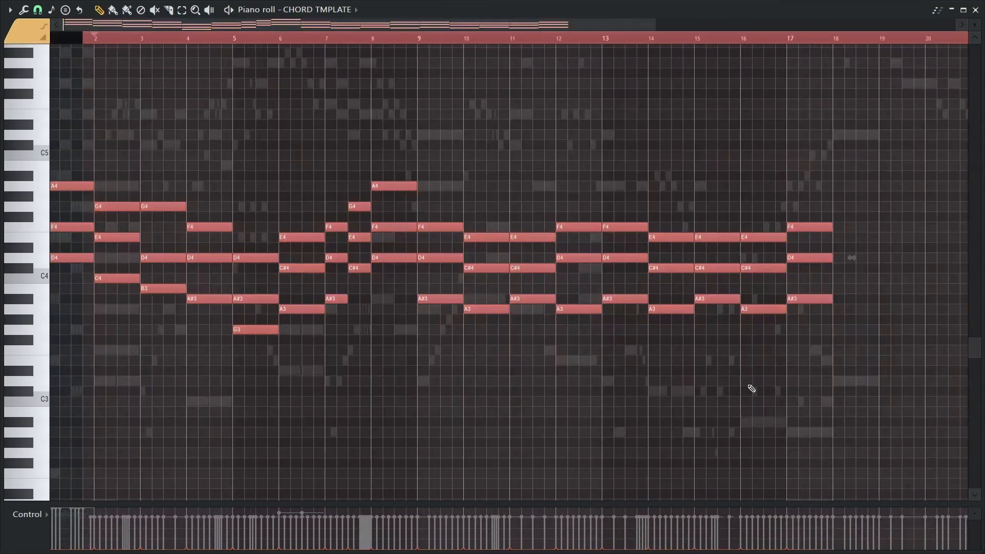
pyautogui.press('space')
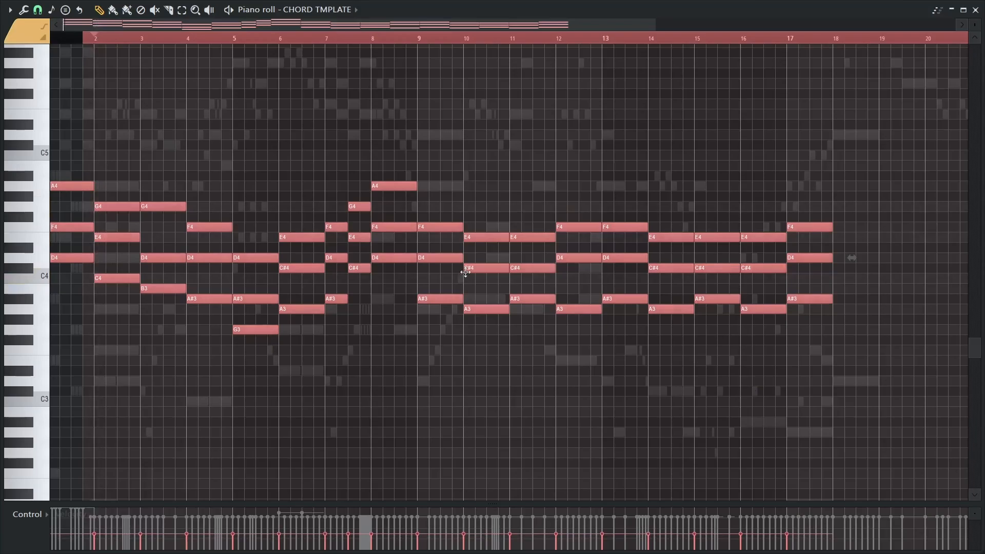
pyautogui.press('space')
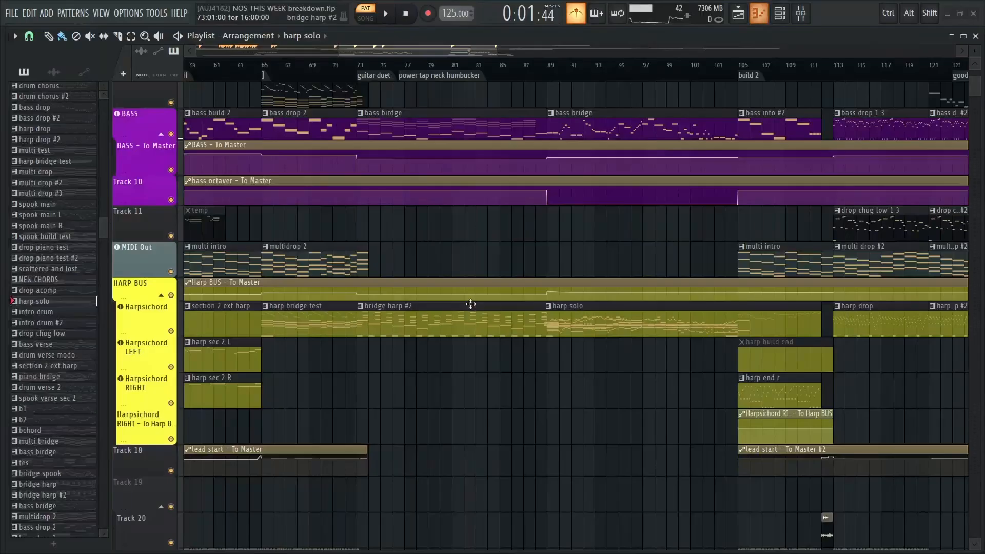
# Return to the playlist and examine the tracks of the build 2 section starting at bar 105
pyautogui.moveTo(441, 265); pyautogui.dragTo(321, 101)
pyautogui.scroll(-3, 524, 407)
pyautogui.moveTo(409, 389); pyautogui.dragTo(389, 523)
pyautogui.scroll(6, 392, 196)
pyautogui.scroll(5, 414, 207)
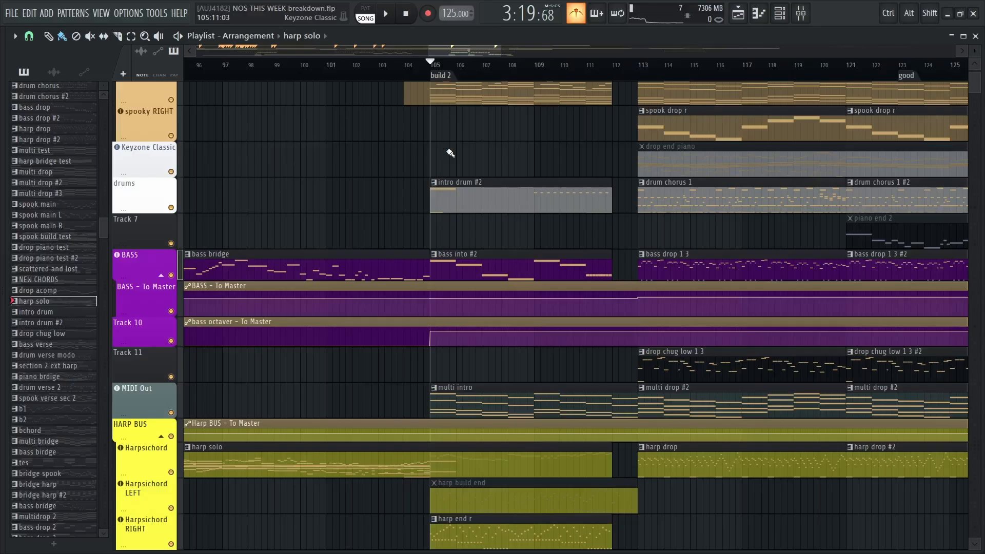
pyautogui.scroll(3, 409, 169)
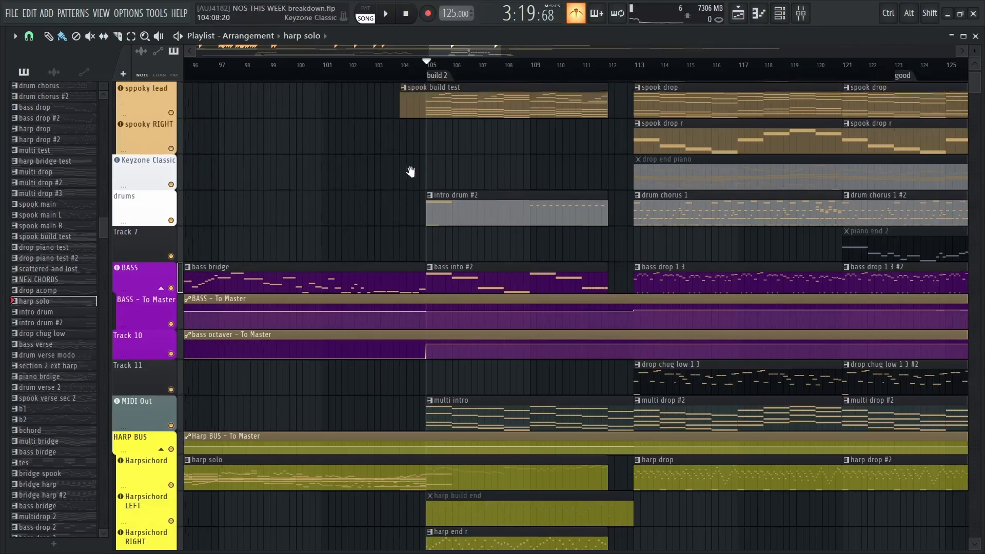
pyautogui.scroll(-5, 451, 235)
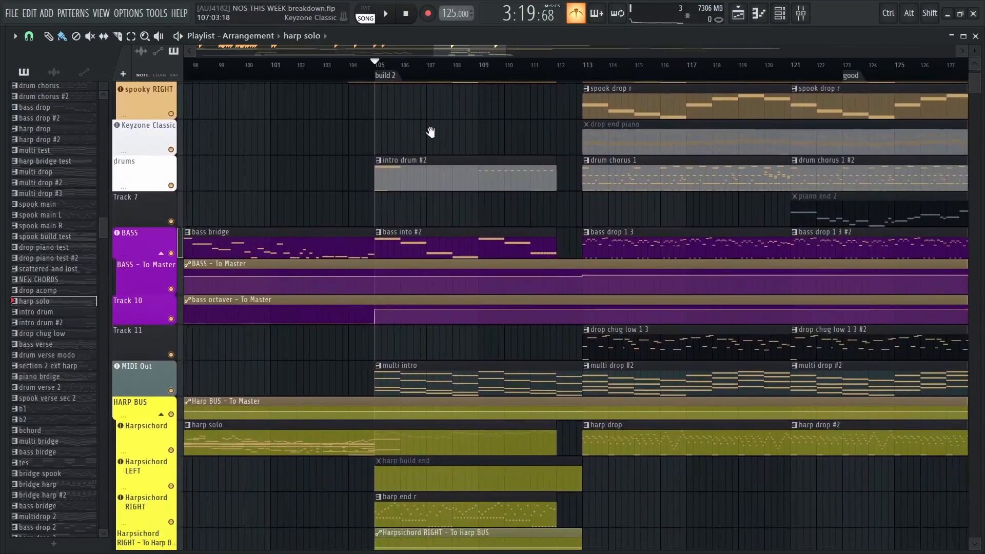
# Play the build 2 section from about bar 103 into the drop at bar 113, following its tracks
pyautogui.press('space')
pyautogui.press('space')
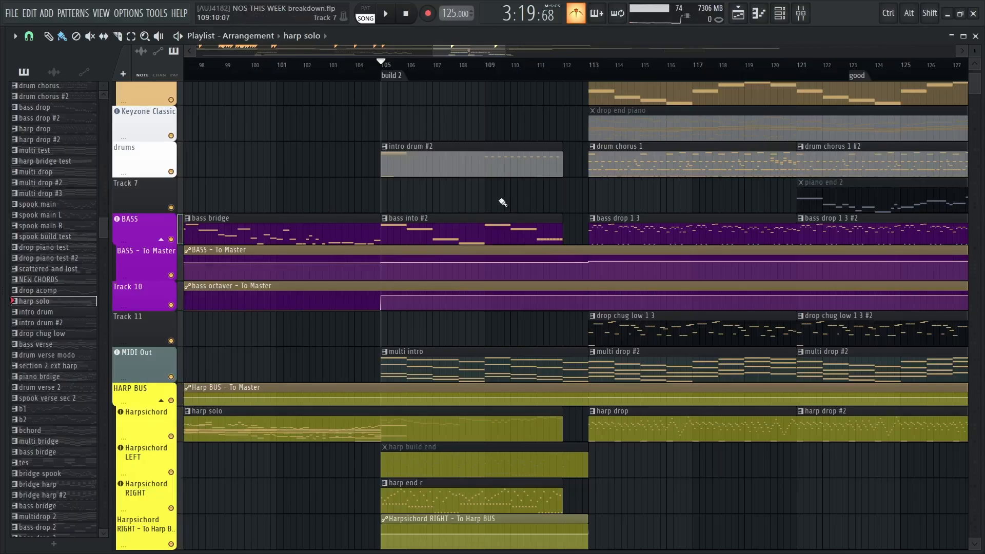
pyautogui.moveTo(503, 203); pyautogui.dragTo(554, 153)
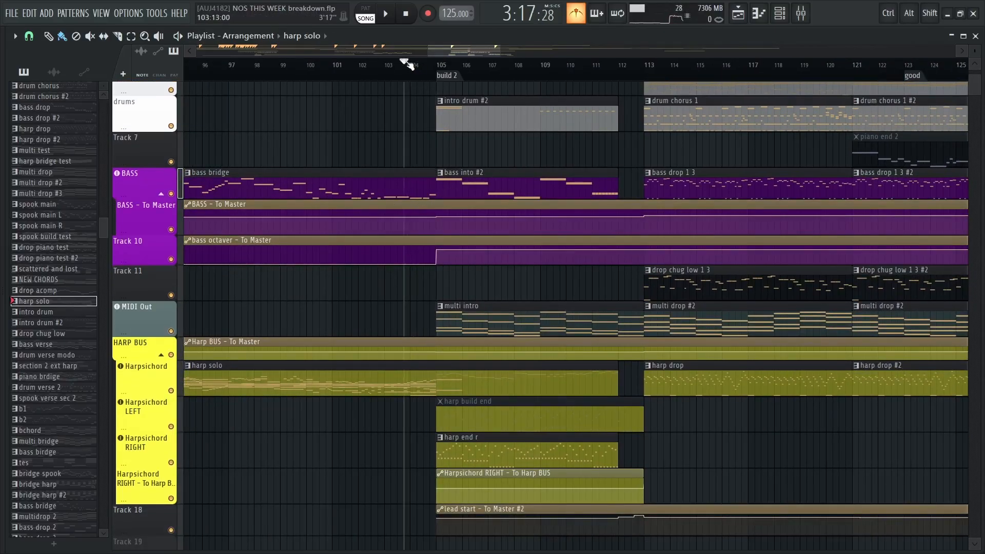
pyautogui.press('space')
pyautogui.moveTo(585, 160); pyautogui.dragTo(522, 263)
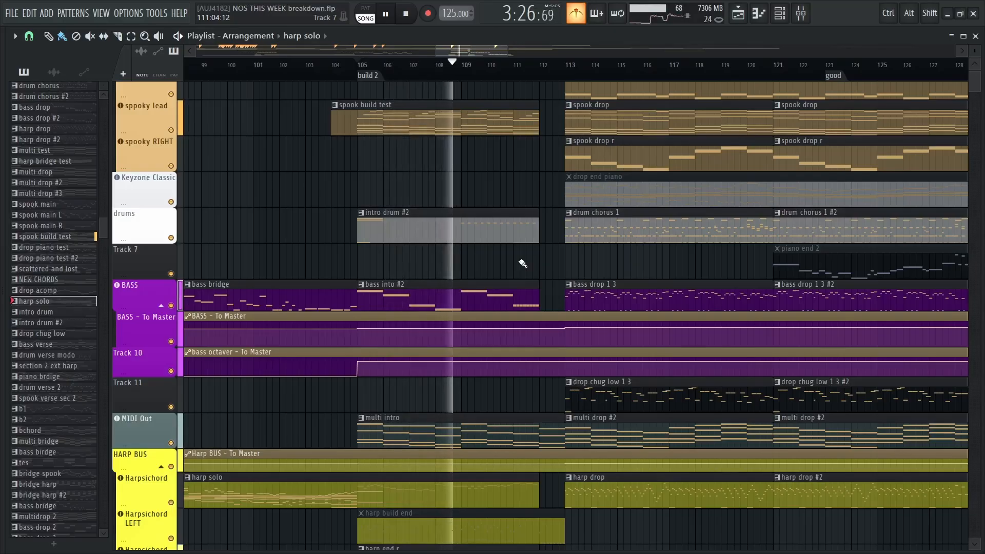
pyautogui.scroll(-10, 522, 263)
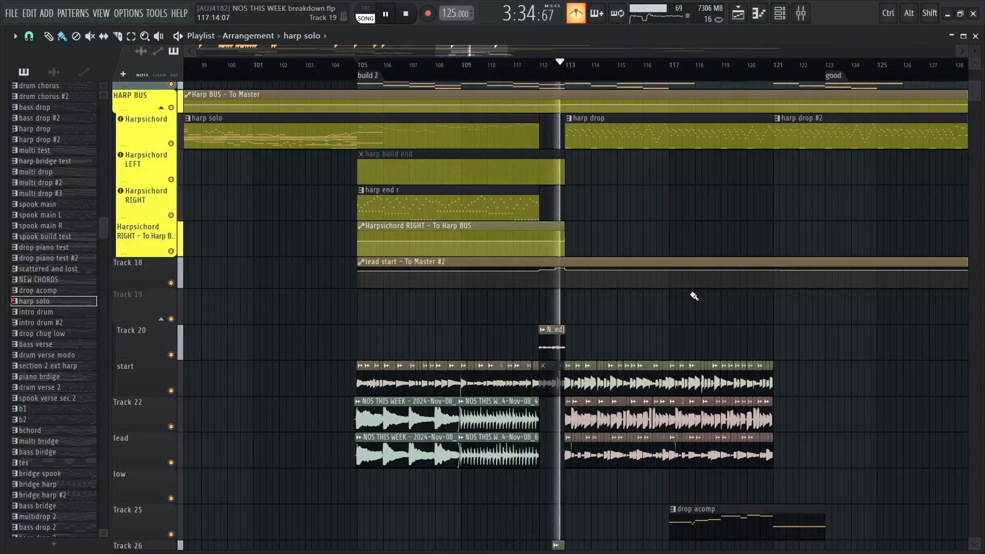
pyautogui.scroll(11, 685, 303)
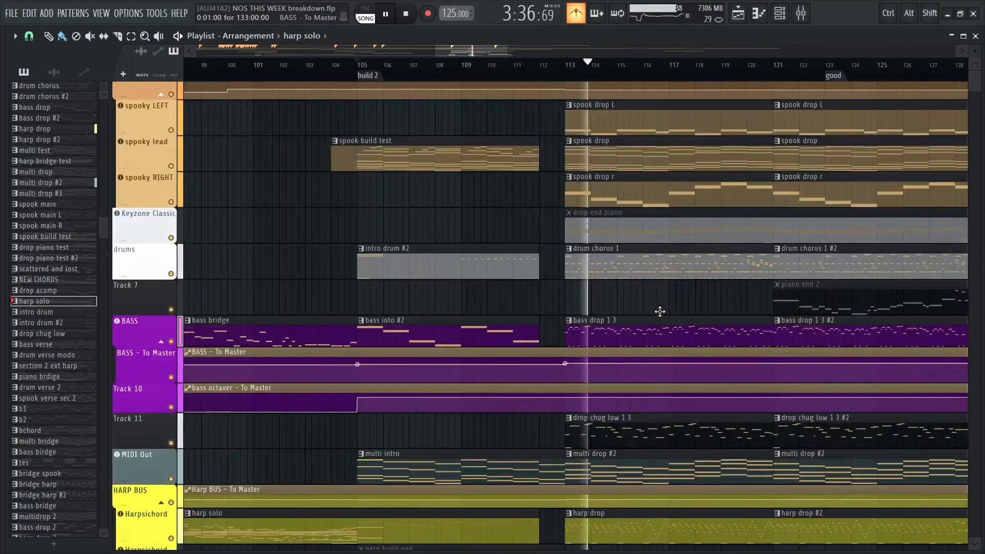
pyautogui.press('space')
# Solo the sppoky lead track, play its spook build test part, and restore all the other tracks
pyautogui.scroll(1, 399, 135)
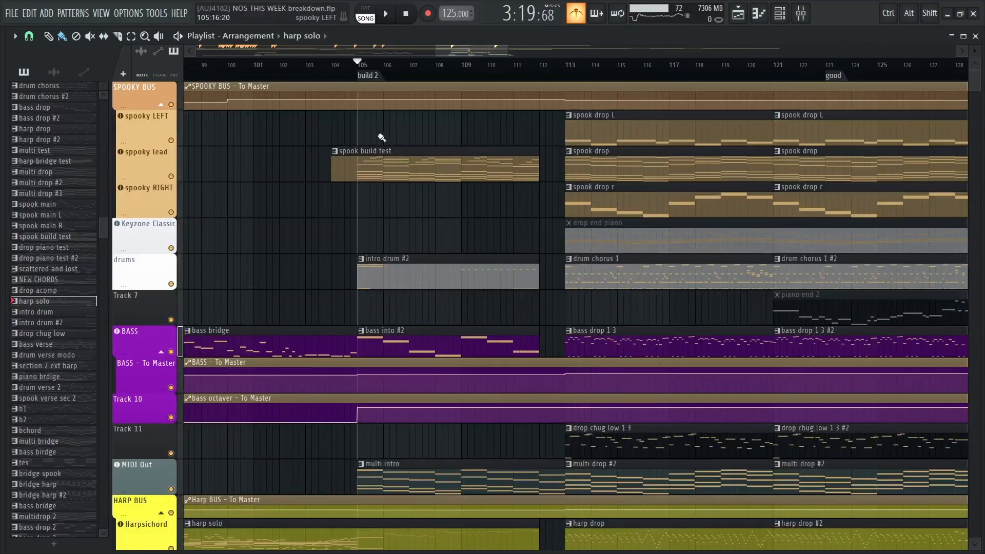
pyautogui.rightClick(172, 178)
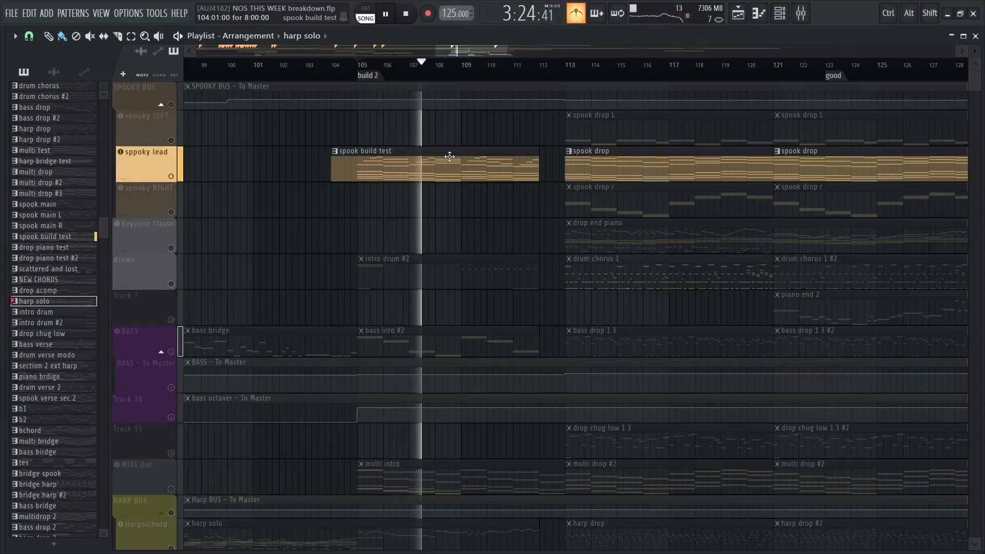
pyautogui.press('space')
pyautogui.rightClick(172, 176)
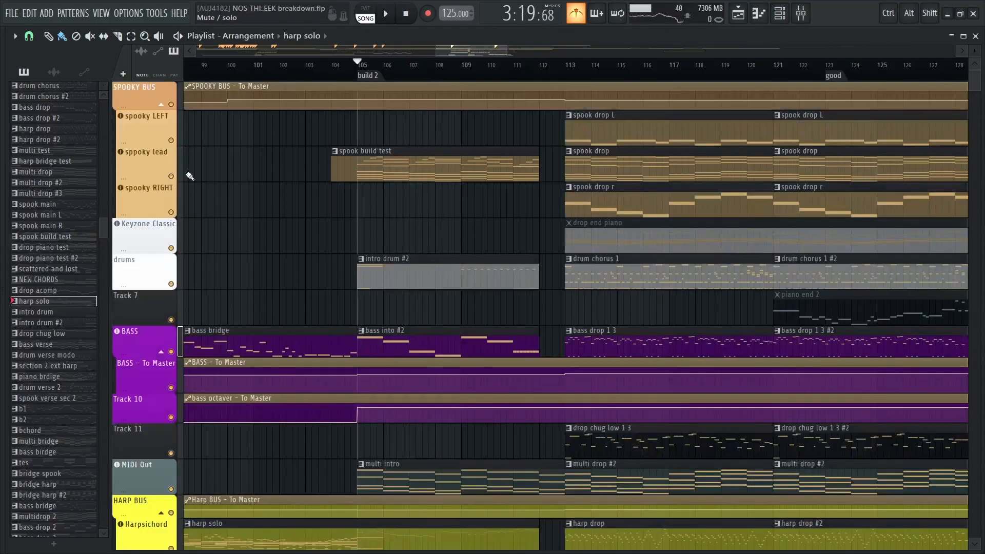
# Solo the Harpsichord RIGHT track together with the HARP BUS and play its harp end r part from bar 105
pyautogui.moveTo(383, 243); pyautogui.dragTo(373, 194)
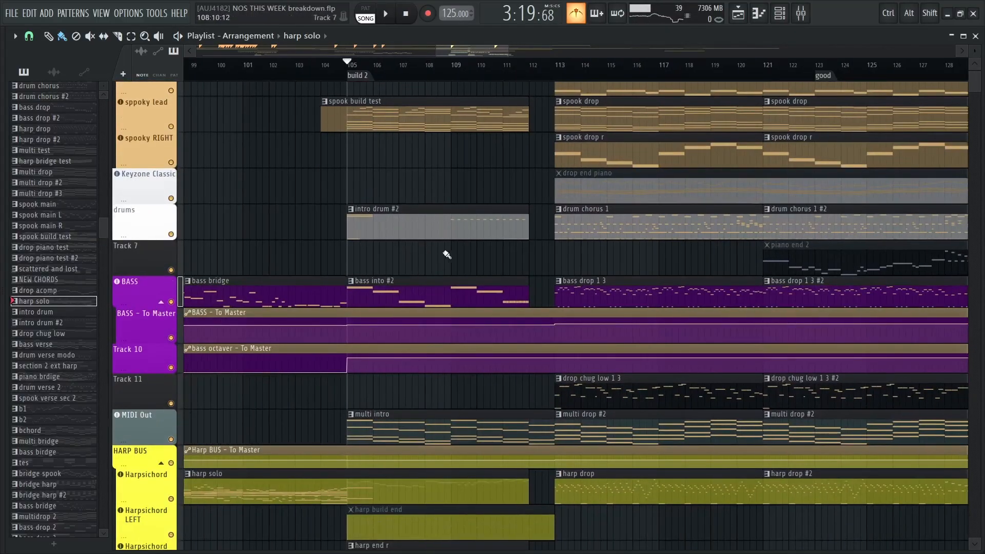
pyautogui.moveTo(447, 254); pyautogui.dragTo(442, 179)
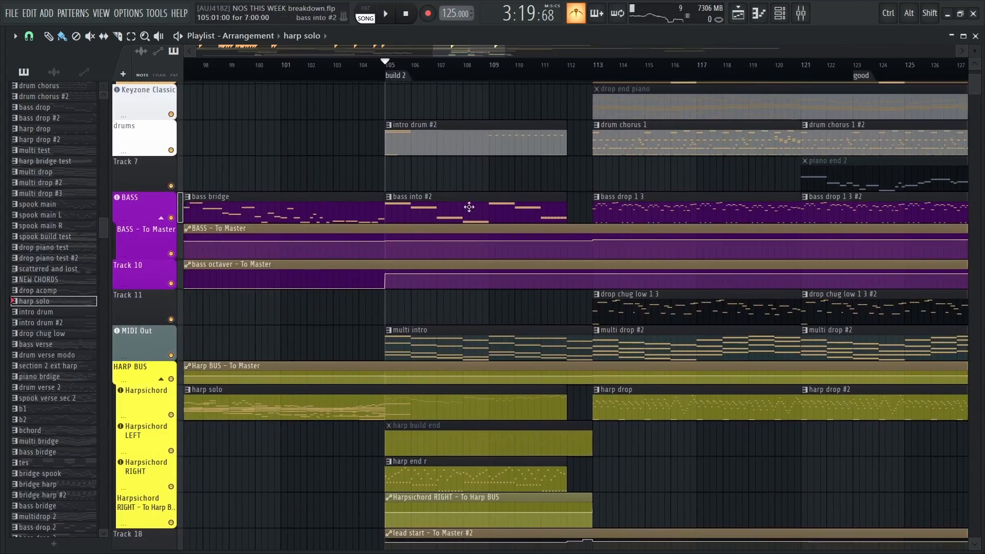
pyautogui.moveTo(449, 297); pyautogui.dragTo(443, 138)
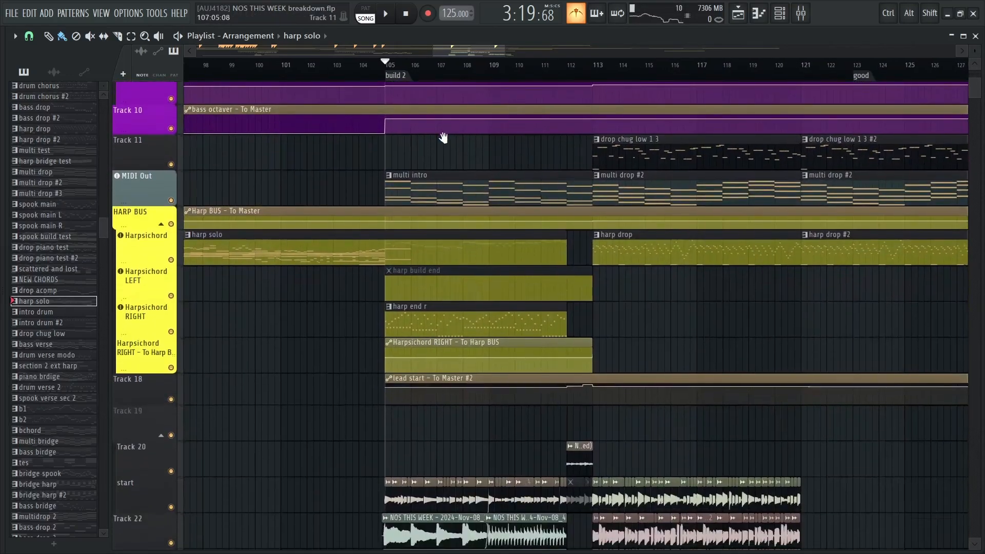
pyautogui.moveTo(438, 222); pyautogui.dragTo(424, 150)
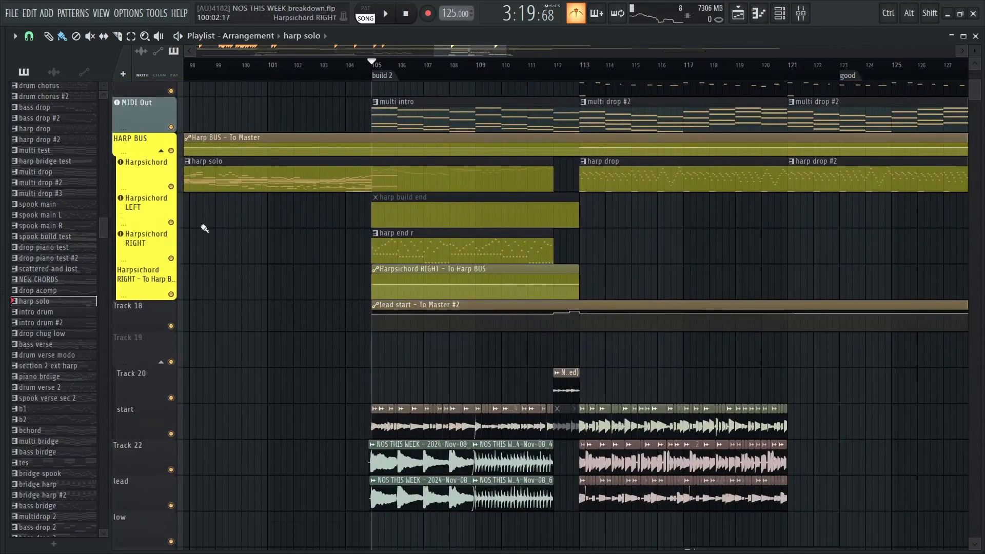
pyautogui.rightClick(170, 151)
pyautogui.click(171, 258)
pyautogui.press('space')
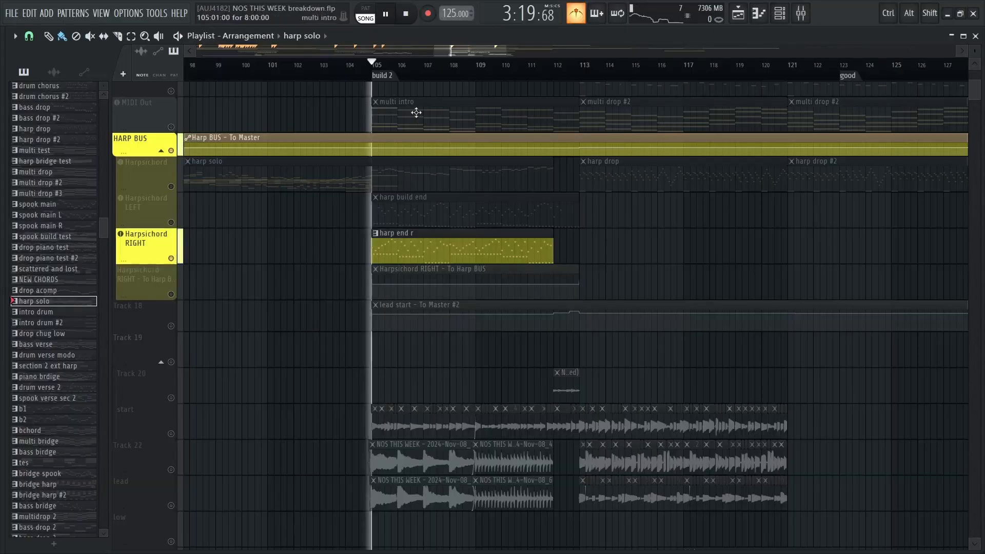
pyautogui.press('space')
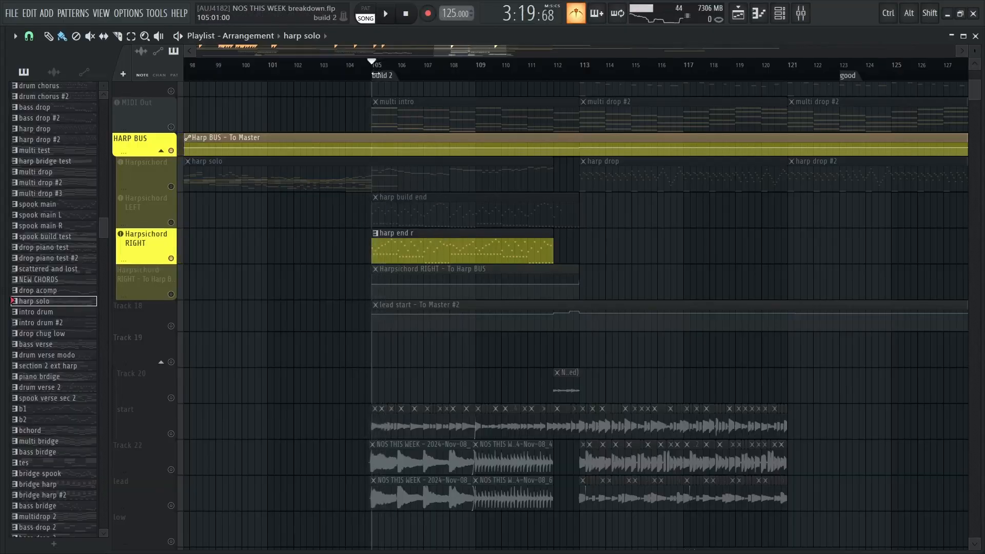
pyautogui.press('space')
# Unmute the Harpsichord RIGHT automation, Harpsichord LEFT and Harpsichord tracks while the build 2 section plays
pyautogui.click(170, 294)
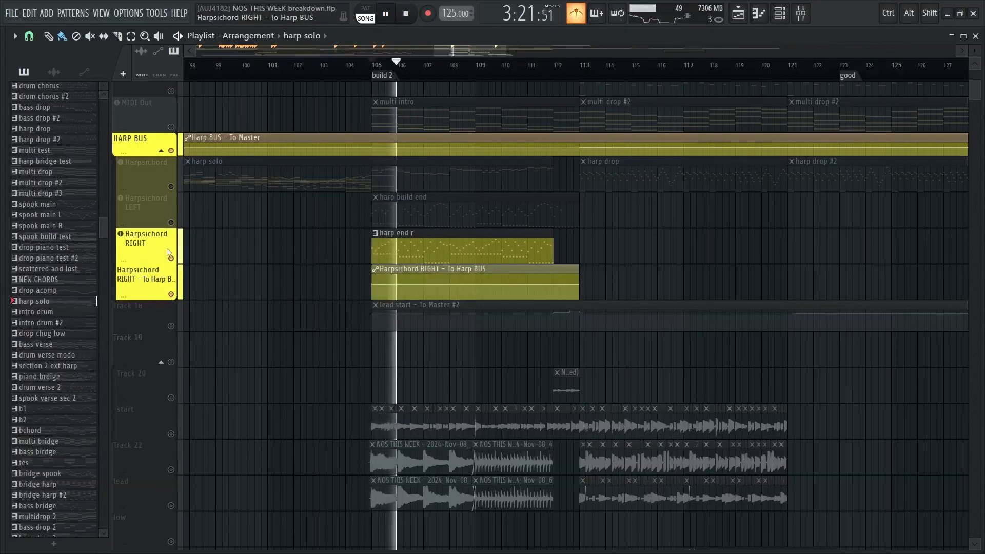
pyautogui.click(171, 223)
pyautogui.click(171, 186)
# Open the harp end r pattern in the piano roll, examine and play its notes from bar 1, and return to the playlist
pyautogui.doubleClick(433, 247)
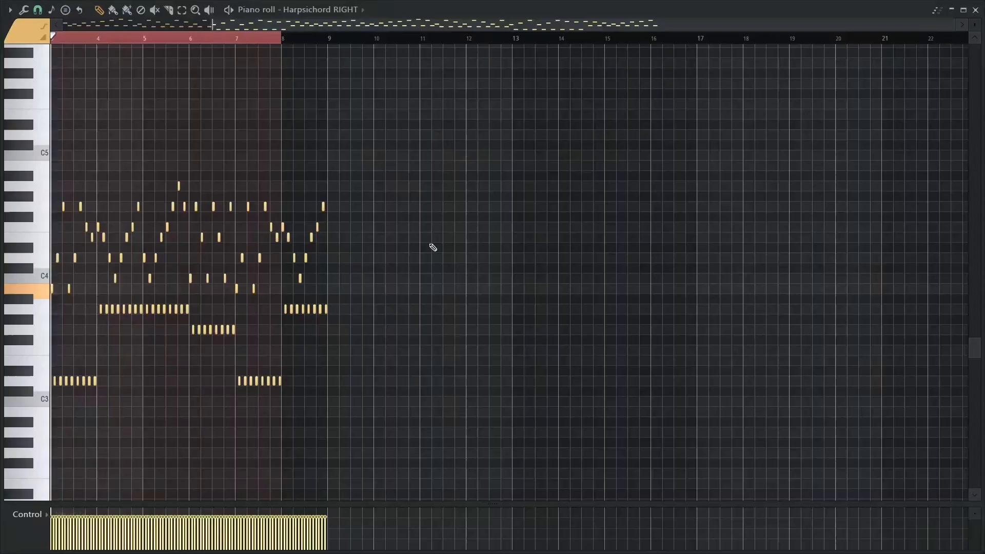
pyautogui.moveTo(266, 270); pyautogui.dragTo(359, 284)
pyautogui.scroll(7, 198, 267)
pyautogui.moveTo(198, 267); pyautogui.dragTo(451, 259)
pyautogui.scroll(-1, 455, 264)
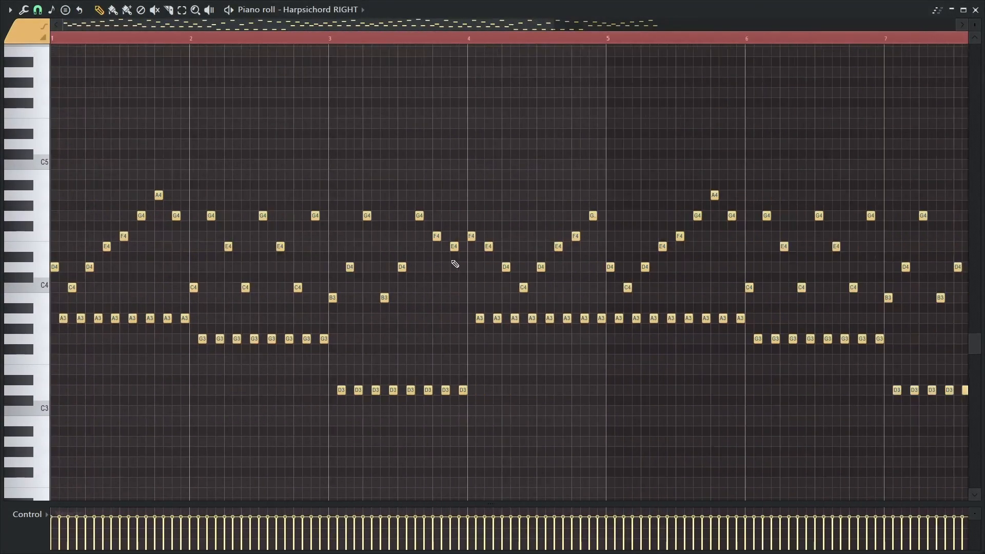
pyautogui.scroll(-2, 455, 264)
pyautogui.scroll(1, 266, 135)
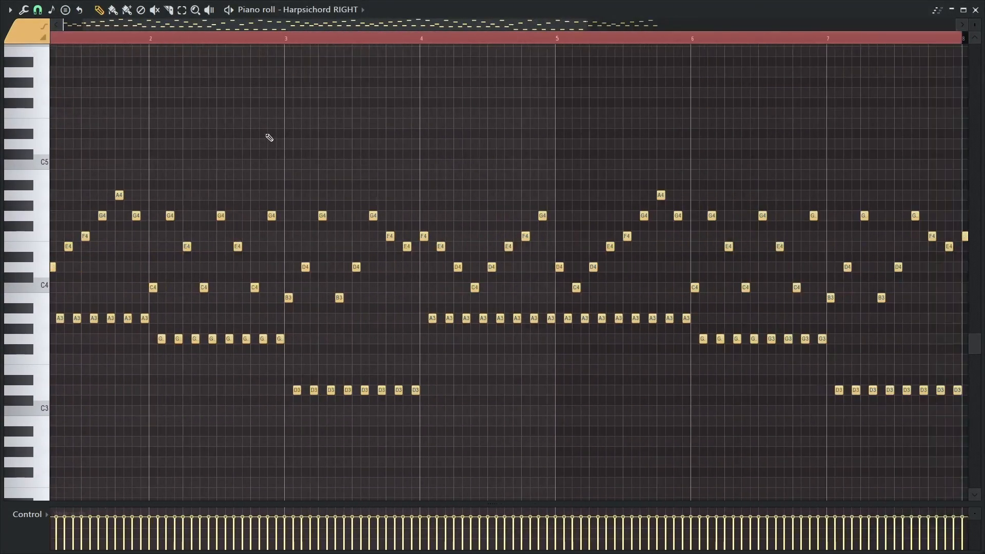
pyautogui.scroll(-1, 267, 135)
pyautogui.moveTo(266, 134); pyautogui.dragTo(381, 131)
pyautogui.press('space')
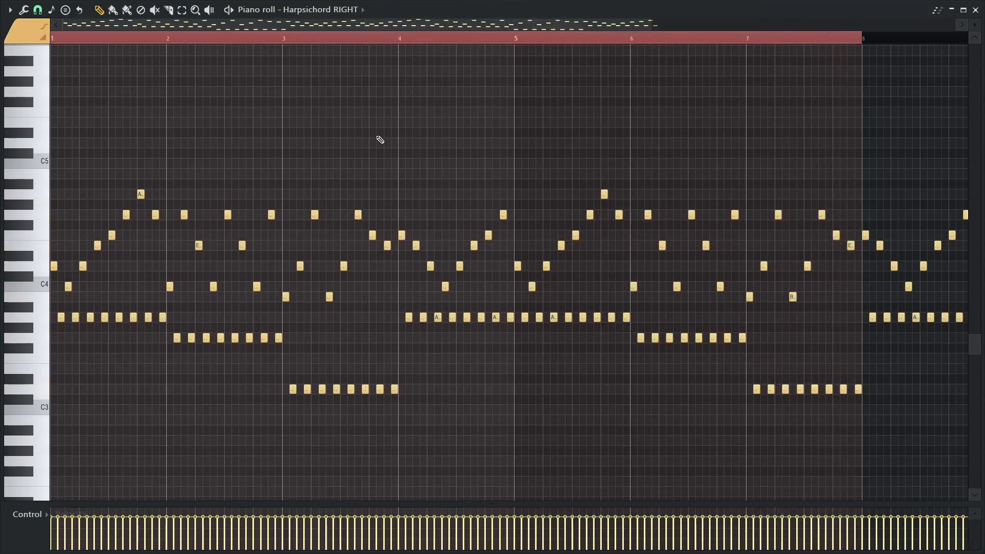
pyautogui.hscroll(1, 668, 139)
pyautogui.press('Escape')
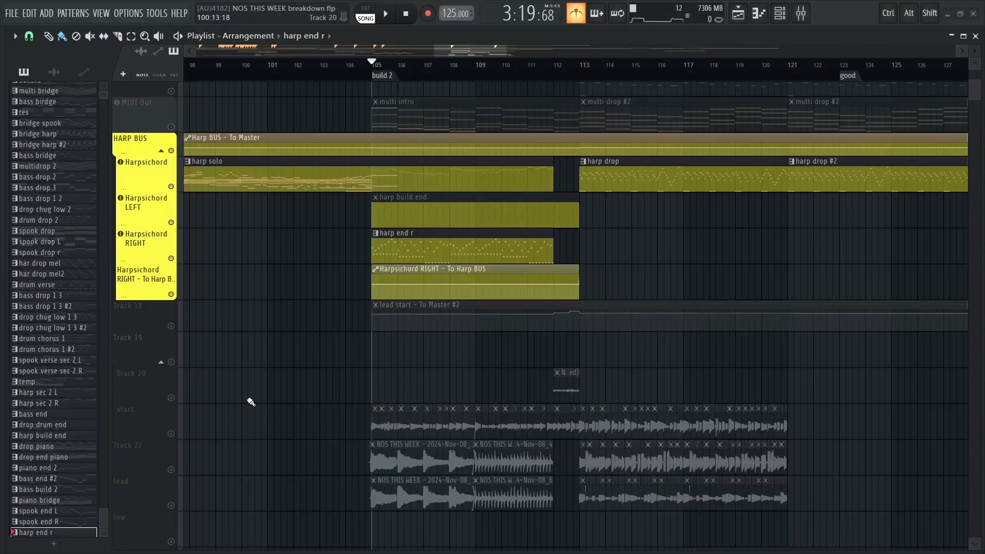
# Restore all the muted tracks, leave only the start, Track 22 and lead audio tracks active, and view their build 2 clips
pyautogui.scroll(-3, 311, 257)
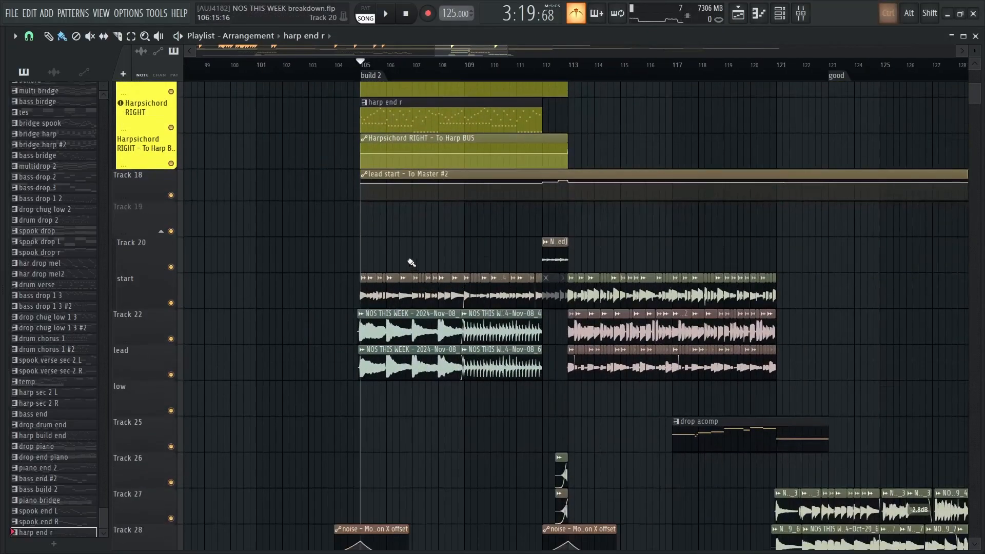
pyautogui.scroll(3, 409, 264)
pyautogui.keyDown('ctrl'); pyautogui.click(170, 303); pyautogui.keyUp('ctrl')
pyautogui.click(170, 339)
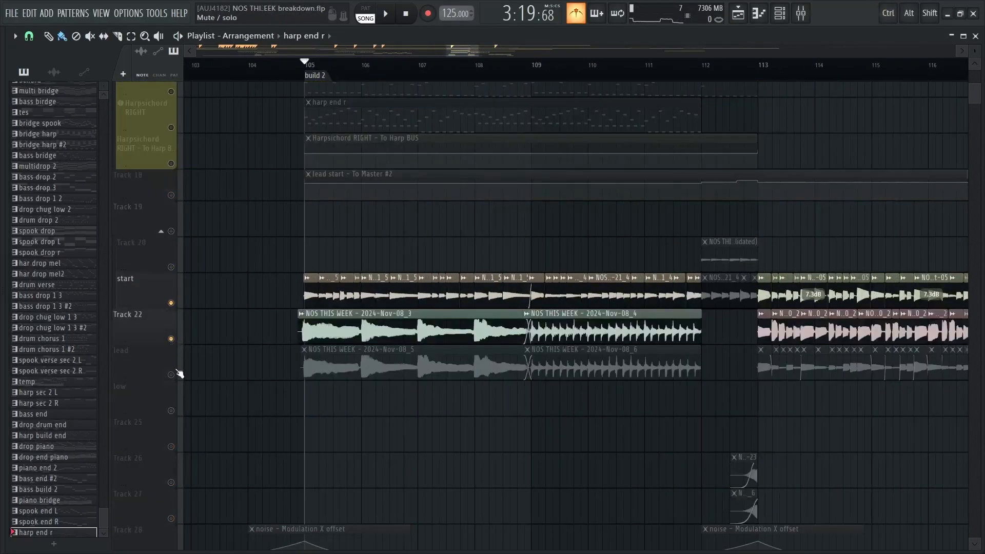
pyautogui.click(171, 375)
pyautogui.moveTo(405, 236); pyautogui.dragTo(349, 263)
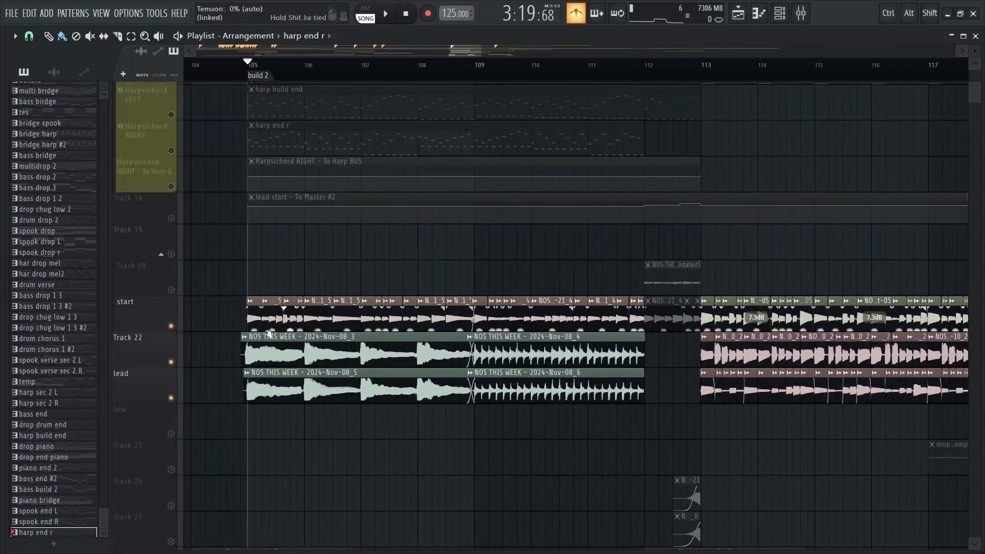
# Solo Track 22 together with the lead track and play their build 2 audio from bar 105 to about bar 112
pyautogui.keyDown('ctrl'); pyautogui.click(172, 362); pyautogui.keyUp('ctrl')
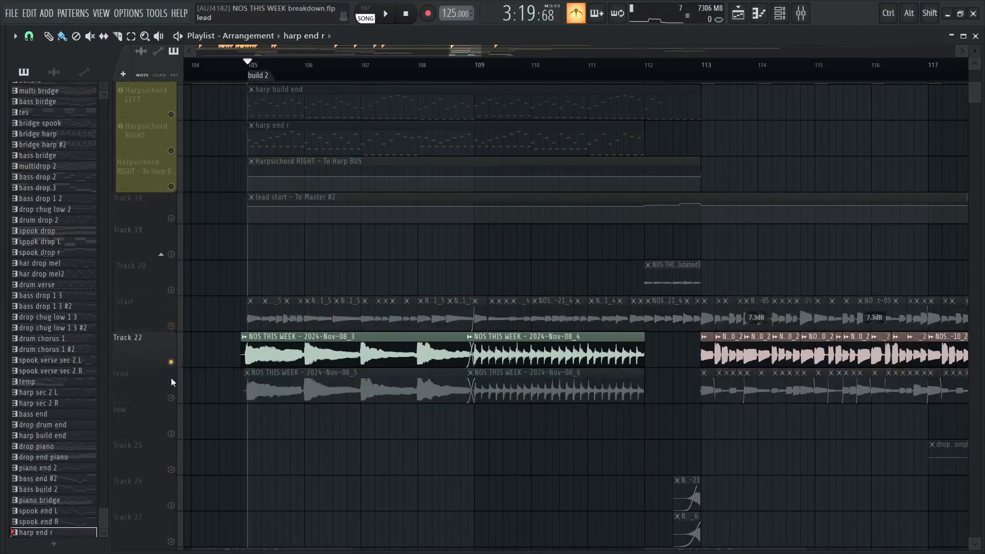
pyautogui.click(172, 398)
pyautogui.press('space')
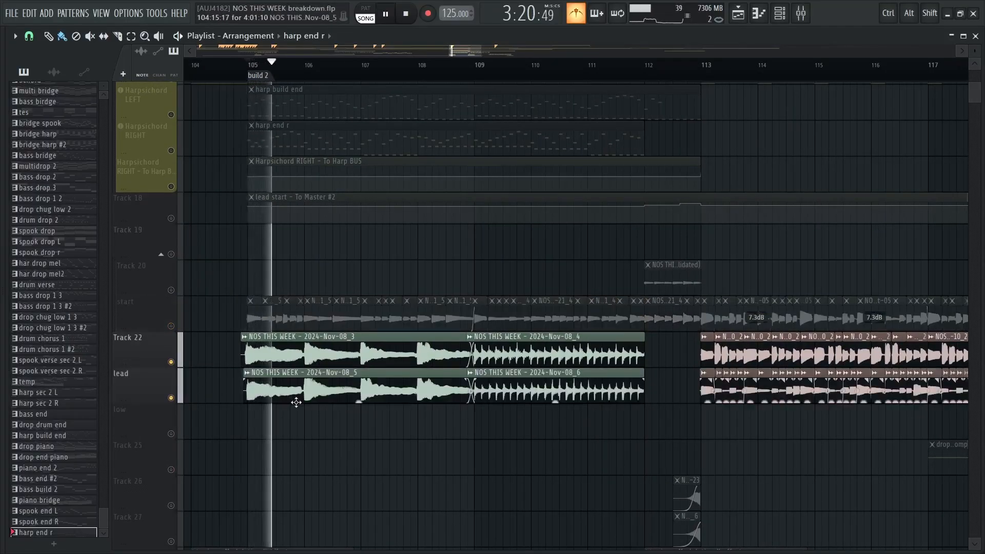
pyautogui.press('space')
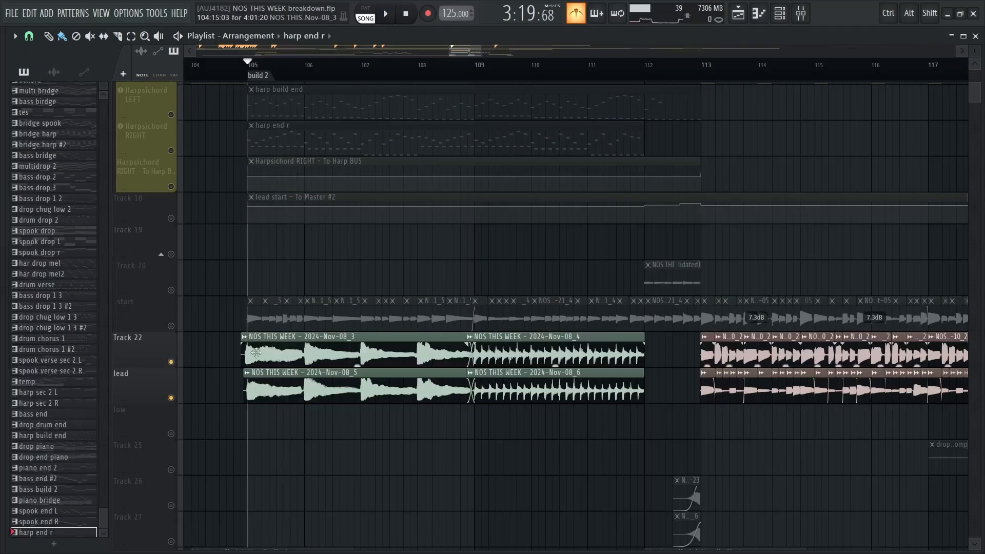
pyautogui.press('space')
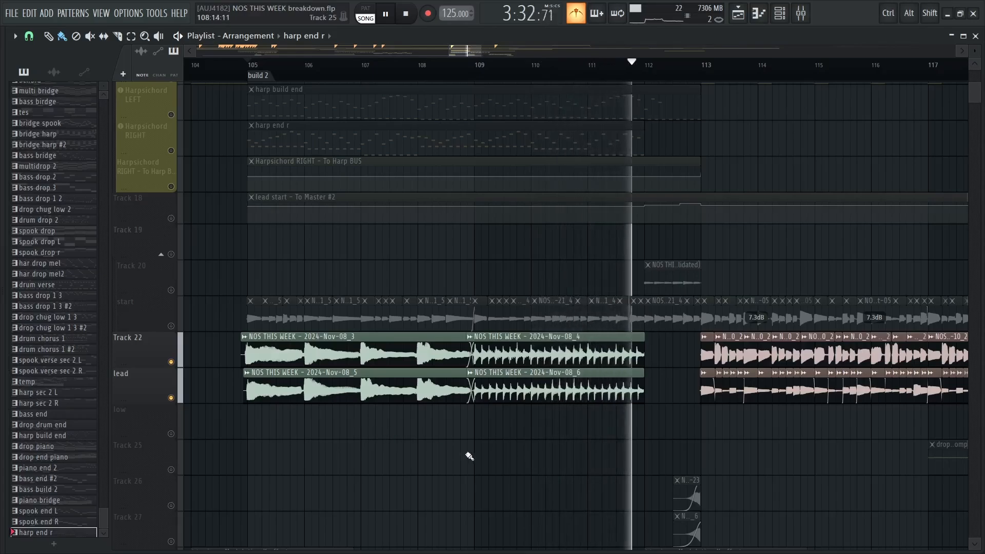
pyautogui.press('space')
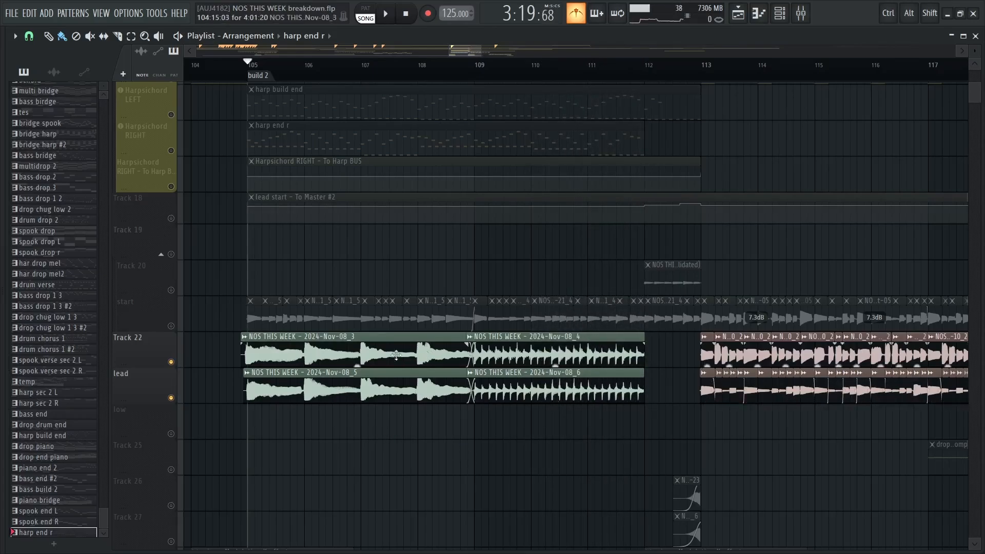
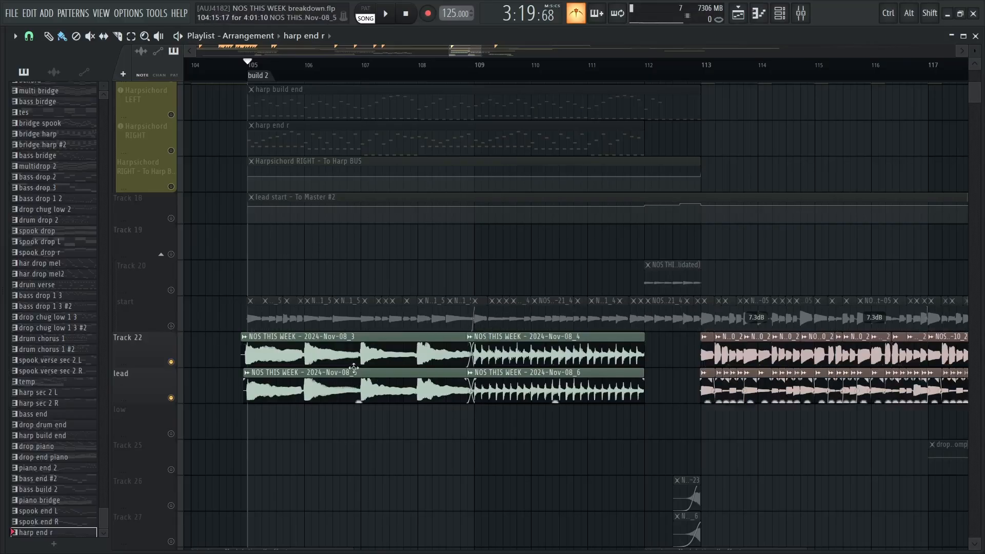
# Solo the start track and play its build 2 audio from bar 105
pyautogui.rightClick(163, 327)
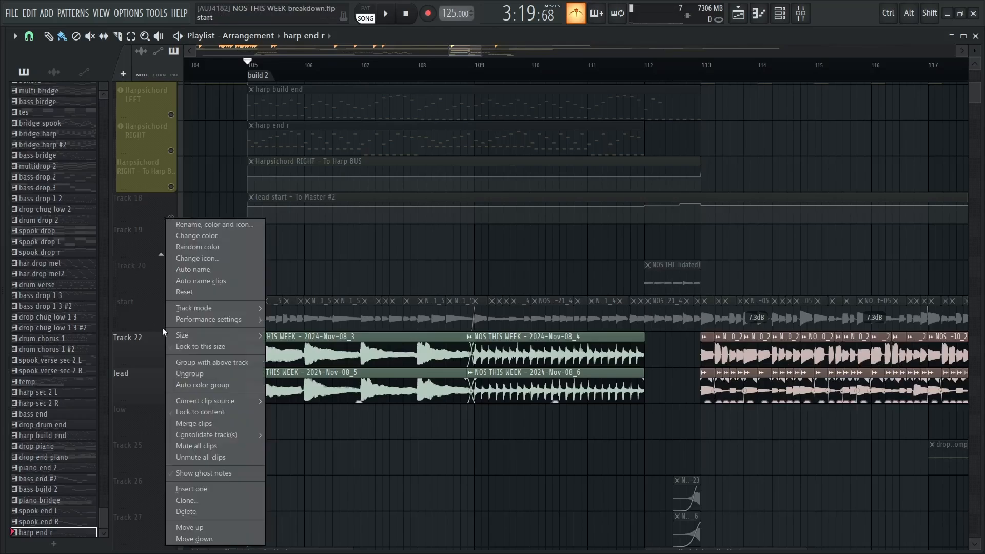
pyautogui.click(147, 316)
pyautogui.rightClick(172, 326)
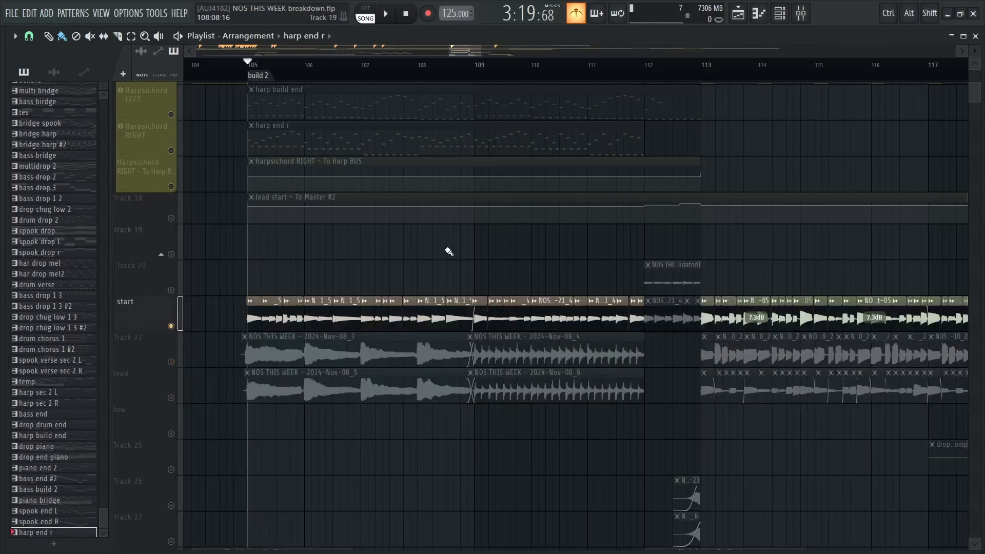
pyautogui.press('space')
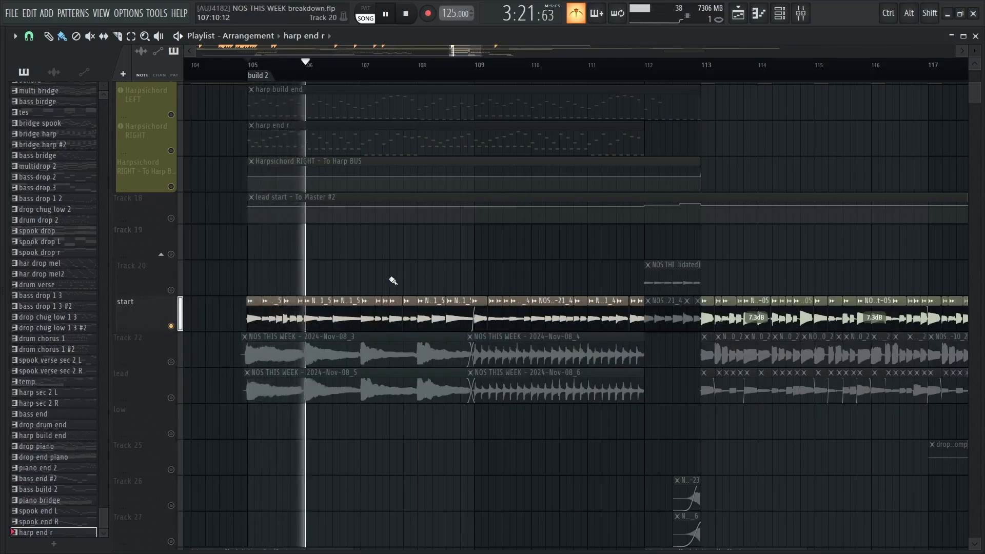
pyautogui.scroll(3, 393, 281)
pyautogui.press('space')
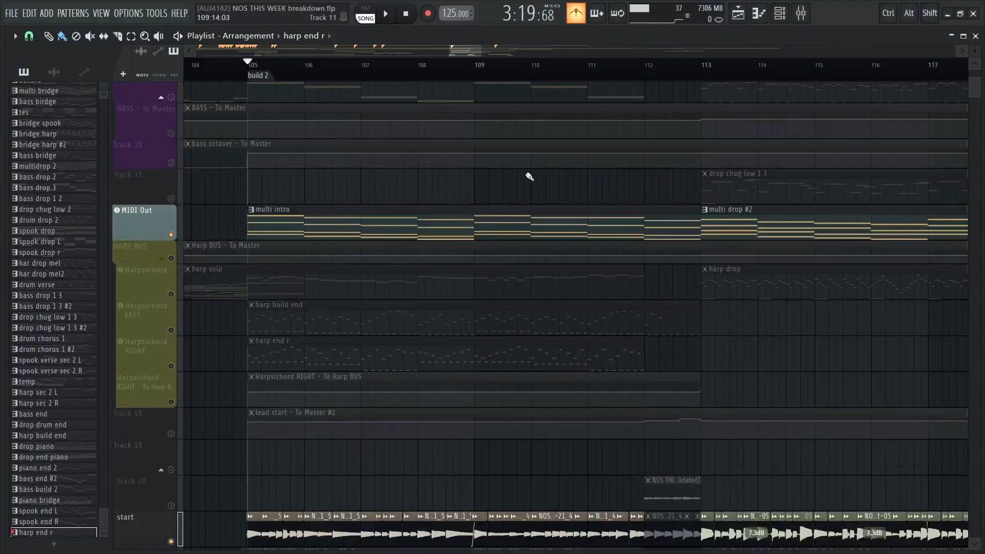
# Play the start audio together with the MIDI Out track's multi intro pattern from bar 105 to about bar 108
pyautogui.scroll(-4, 651, 187)
pyautogui.scroll(2, 851, 216)
pyautogui.press('space')
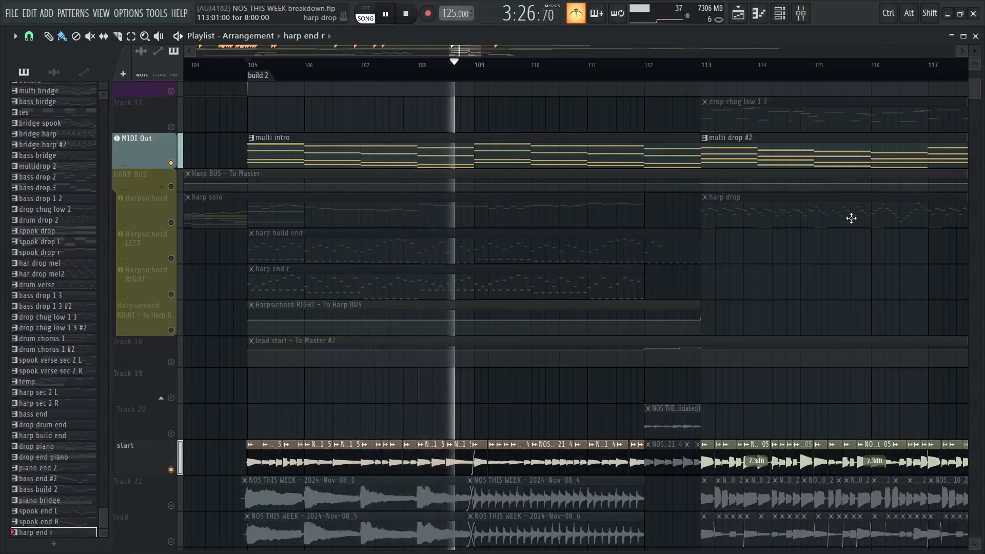
pyautogui.press('space')
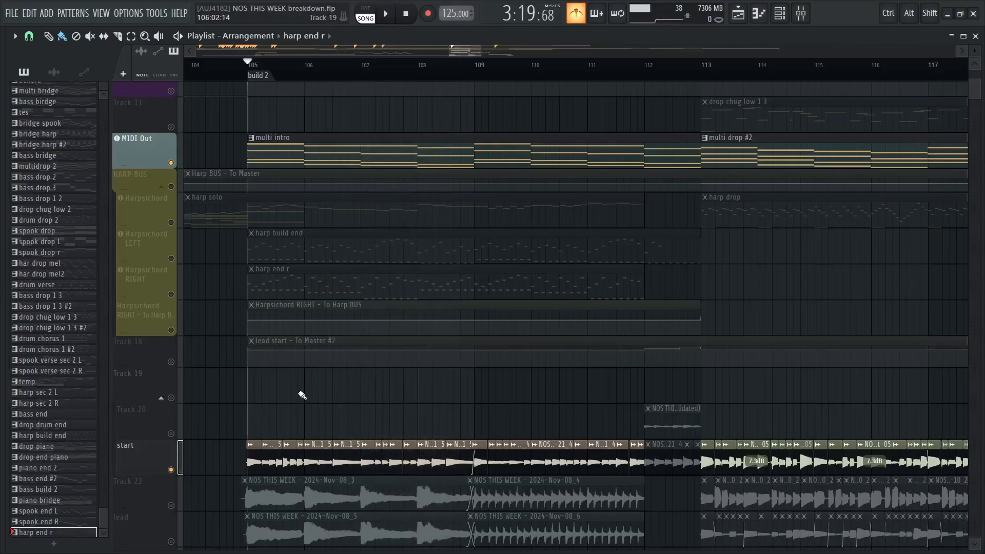
# Restore all the muted tracks, set the playback position to bar 112 and play the transition into bar 113
pyautogui.rightClick(173, 467)
pyautogui.rightClick(173, 467)
pyautogui.rightClick(172, 467)
pyautogui.moveTo(566, 409); pyautogui.dragTo(418, 258)
pyautogui.moveTo(437, 479); pyautogui.dragTo(378, 519)
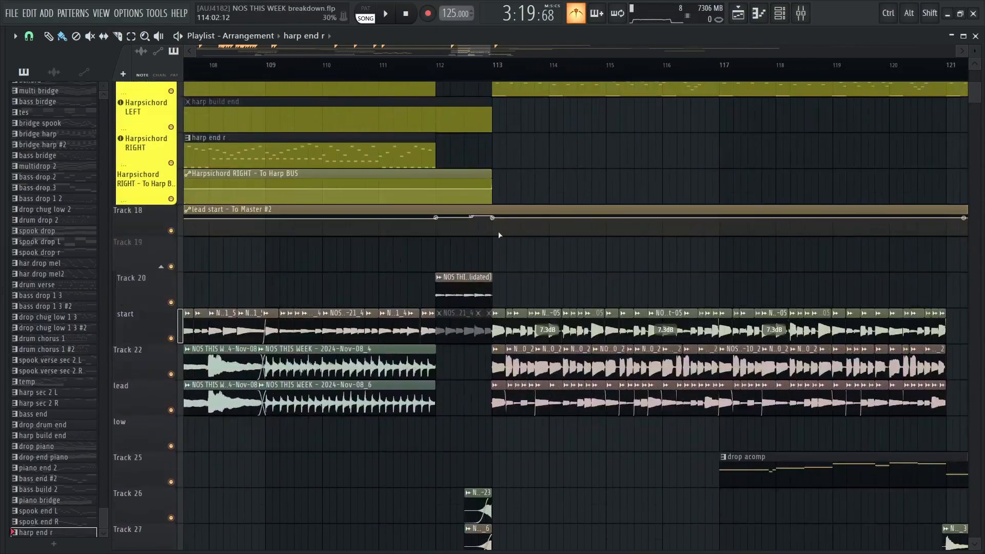
pyautogui.moveTo(500, 235); pyautogui.dragTo(480, 77)
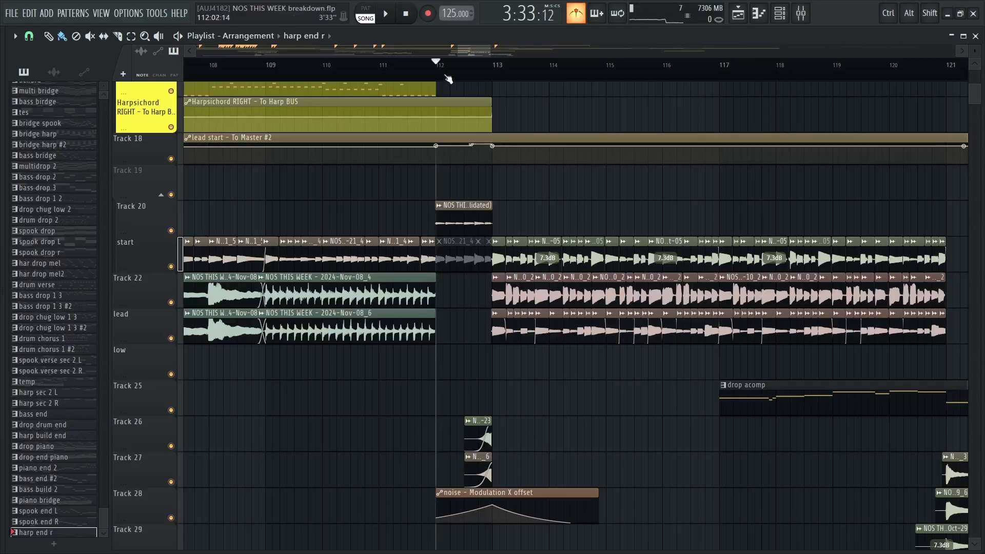
pyautogui.press('space')
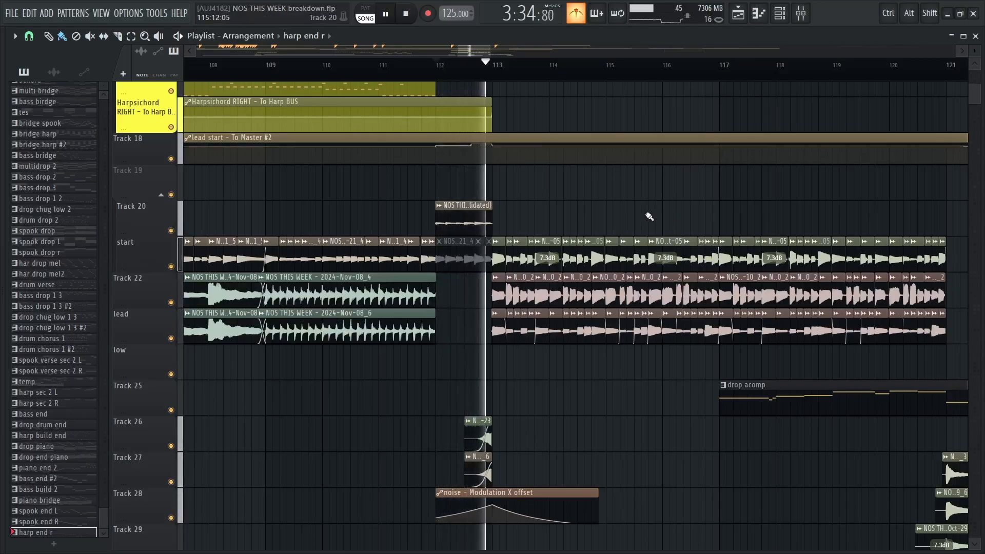
pyautogui.press('space')
# Solo Tracks 26 and 27 and play their fade-in audio clips leading up to bar 113
pyautogui.scroll(-3, 547, 358)
pyautogui.keyDown('ctrl'); pyautogui.scroll(3, 514, 355); pyautogui.keyUp('ctrl')
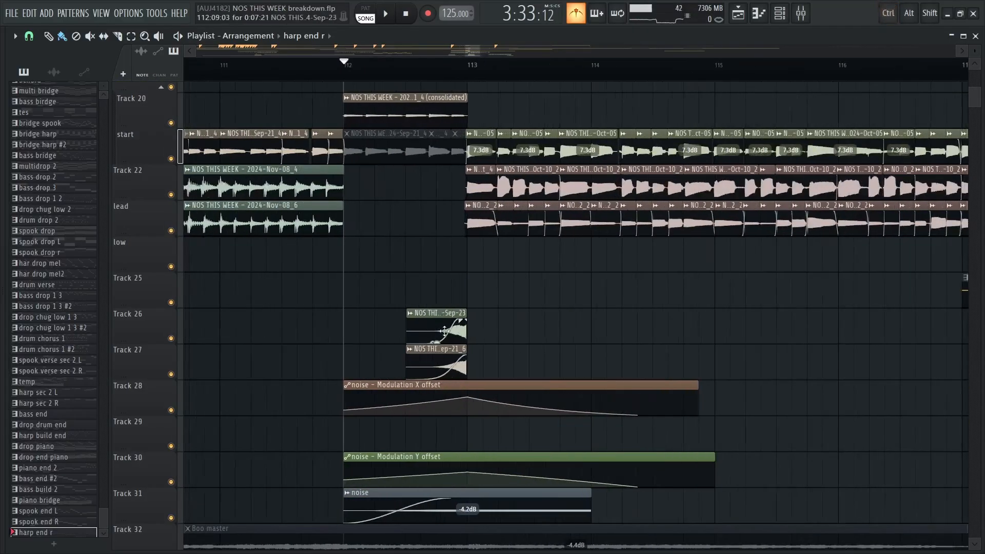
pyautogui.rightClick(172, 339)
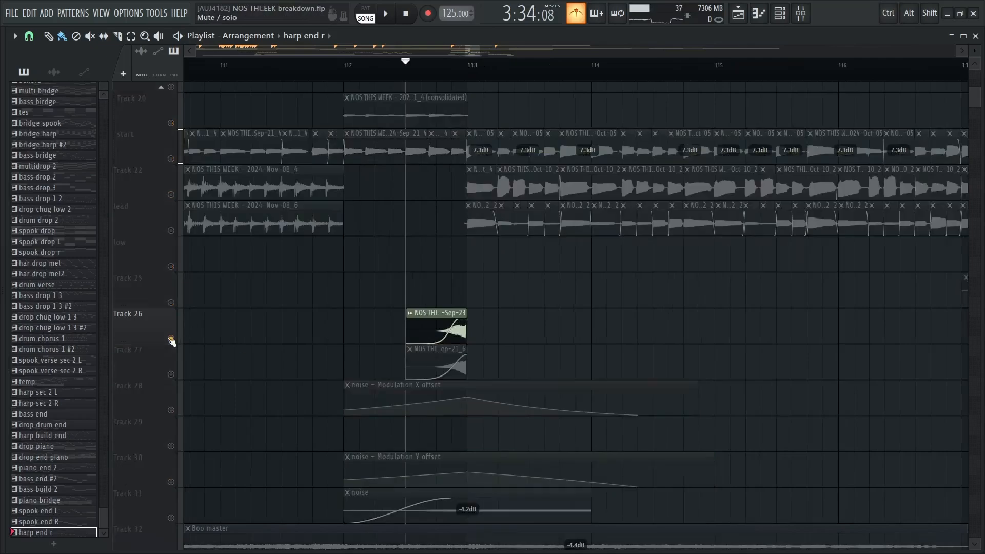
pyautogui.click(172, 374)
pyautogui.press('space')
pyautogui.press('space')
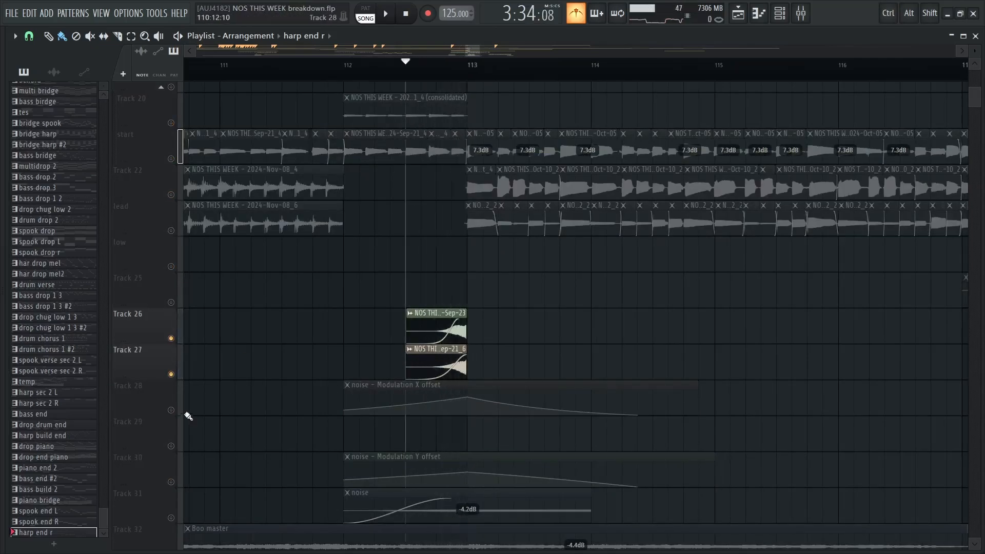
# Solo the noise clip on Track 31, unmute Tracks 28 to 30 with its modulation automations, and play them
pyautogui.rightClick(172, 518)
pyautogui.click(171, 483)
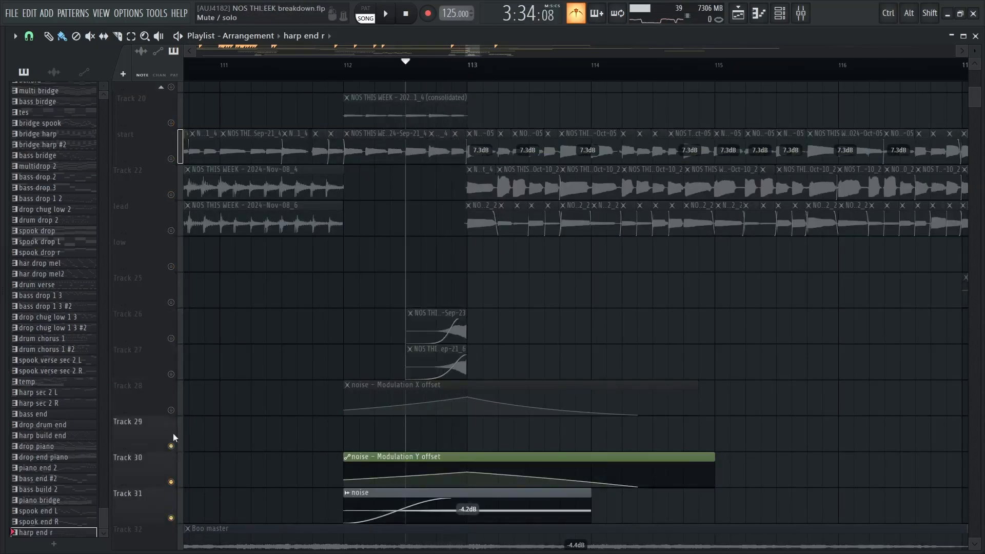
pyautogui.click(171, 410)
pyautogui.press('space')
# Unmute Tracks 27 and 26 as well and play their clips together with the noise riser
pyautogui.press('space')
pyautogui.click(171, 375)
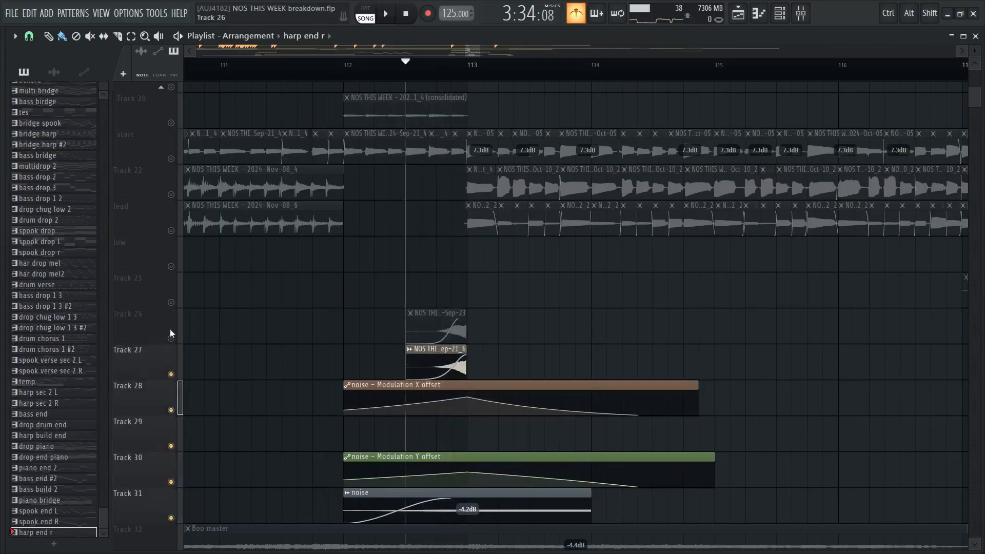
pyautogui.click(171, 338)
pyautogui.press('space')
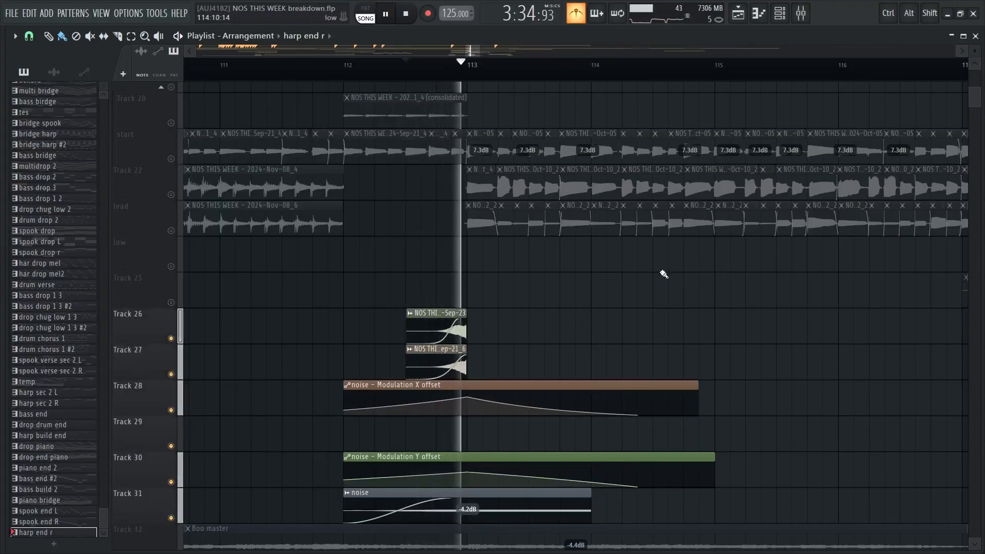
pyautogui.press('space')
# Restore all the muted tracks, examine the clips around bar 112 and play the gap from bar 112
pyautogui.scroll(8, 664, 275)
pyautogui.rightClick(171, 446)
pyautogui.rightClick(171, 447)
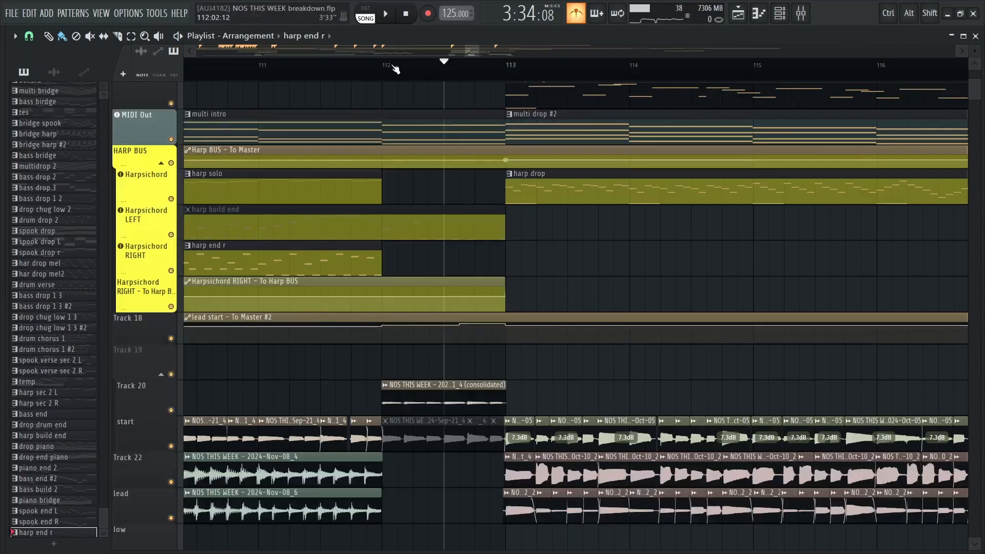
pyautogui.scroll(5, 445, 145)
pyautogui.scroll(-3, 466, 250)
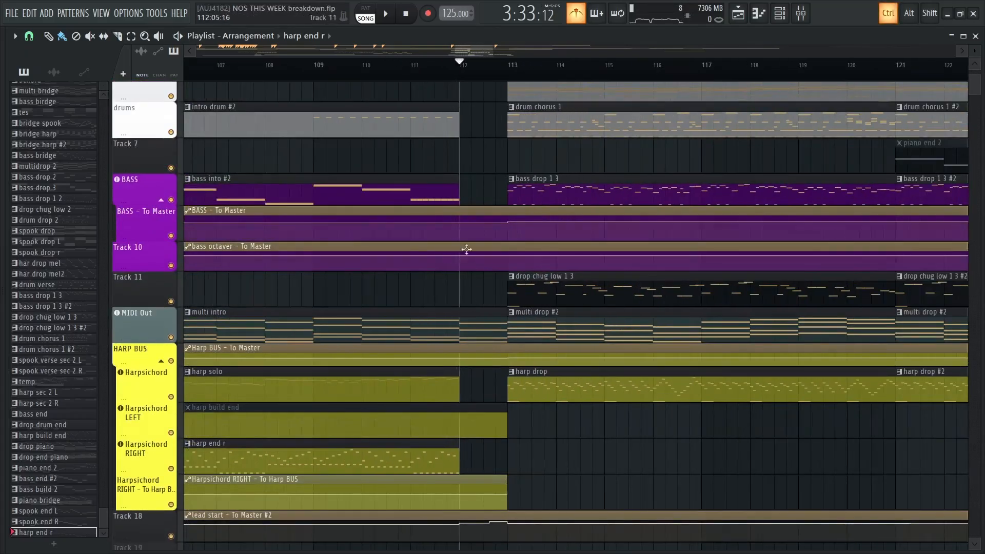
pyautogui.scroll(-15, 476, 230)
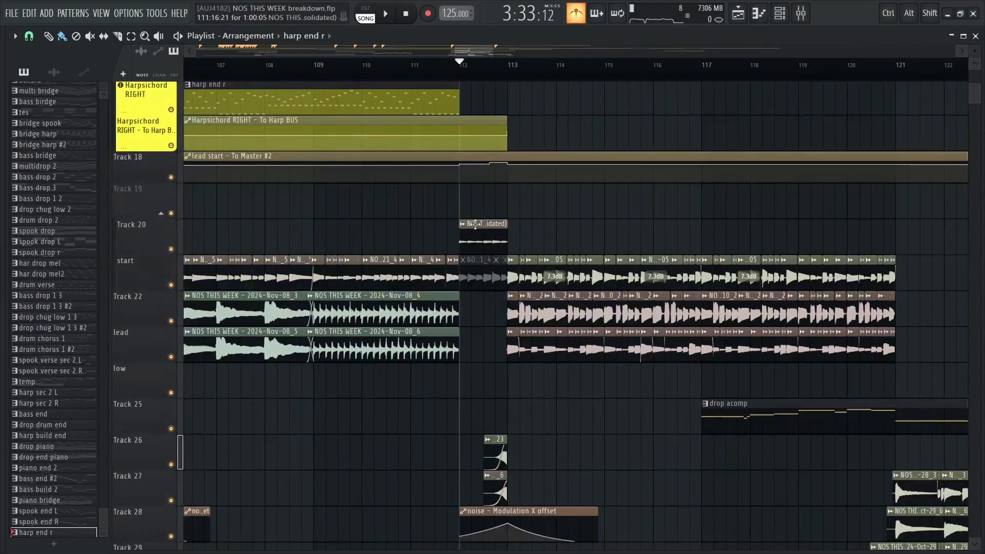
pyautogui.scroll(11, 493, 315)
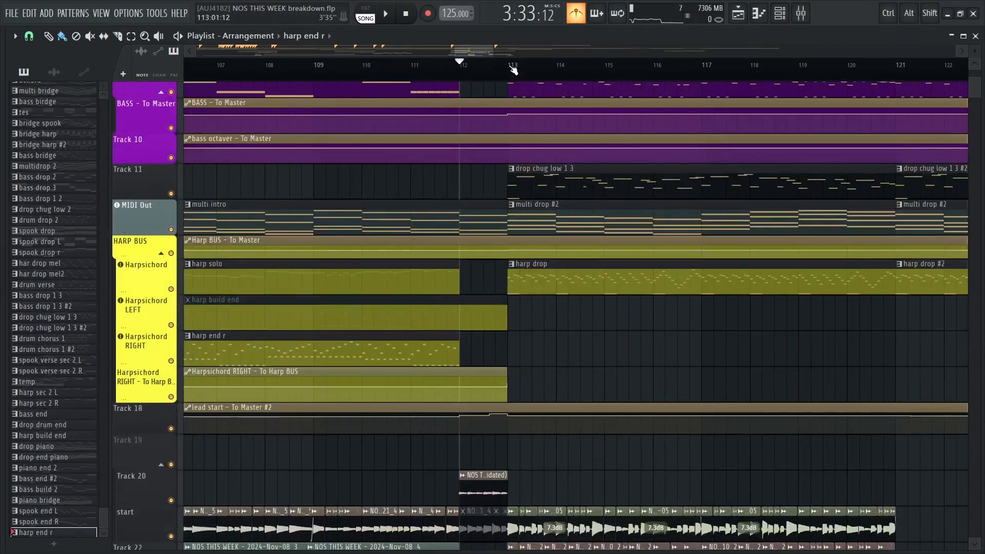
pyautogui.scroll(-2, 460, 208)
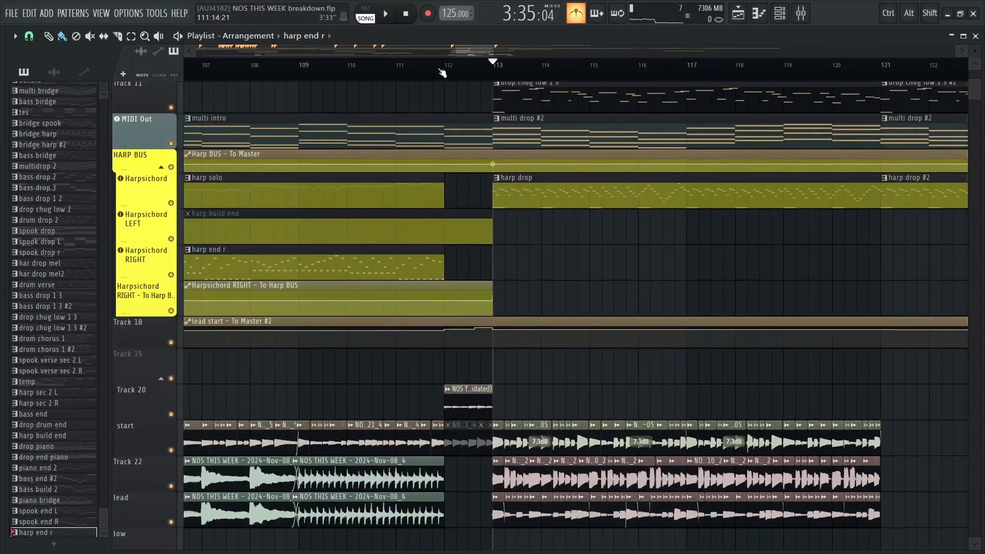
pyautogui.press('space')
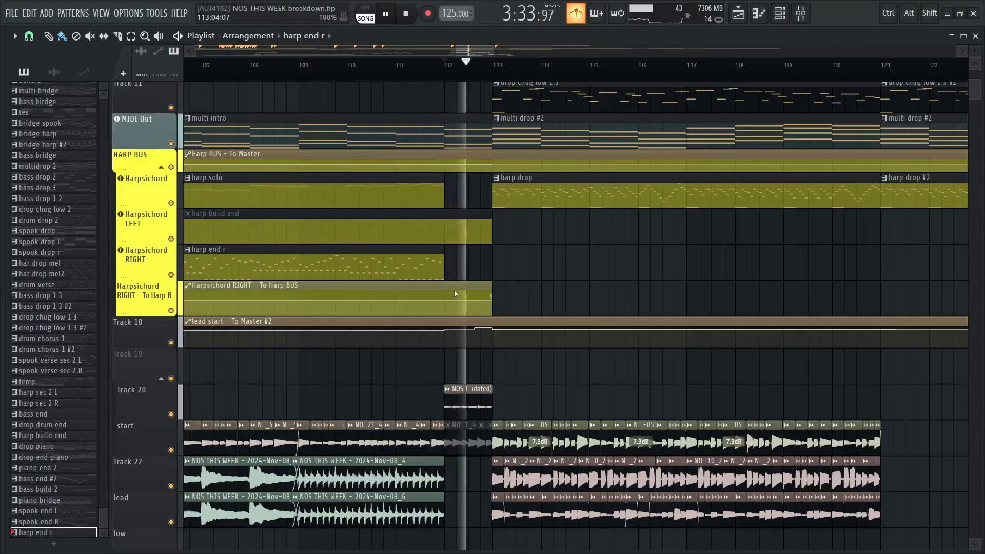
pyautogui.press('space')
# Examine the spooky, drum, bass, harpsichord and audio clips of the final drop from bar 113 to bar 129
pyautogui.scroll(2, 488, 318)
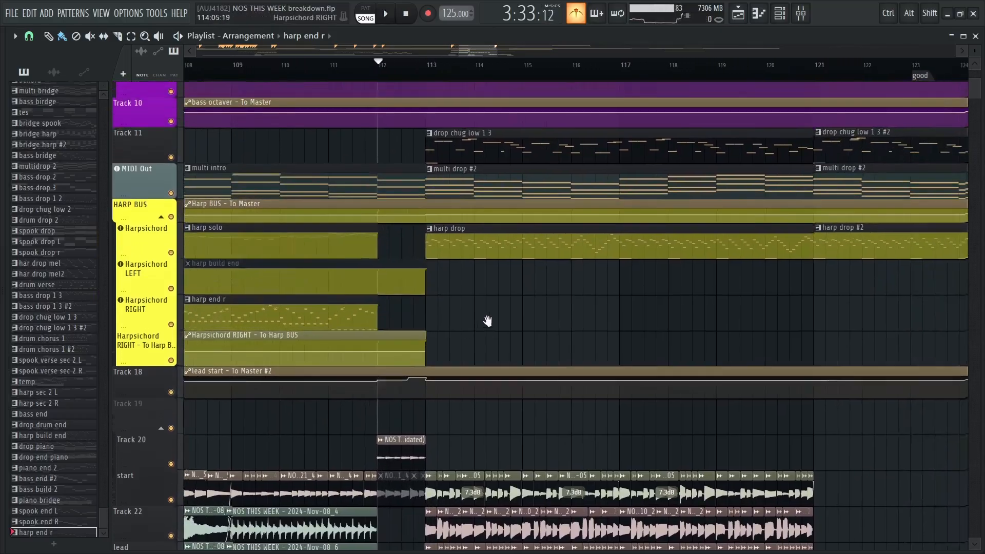
pyautogui.scroll(5, 456, 160)
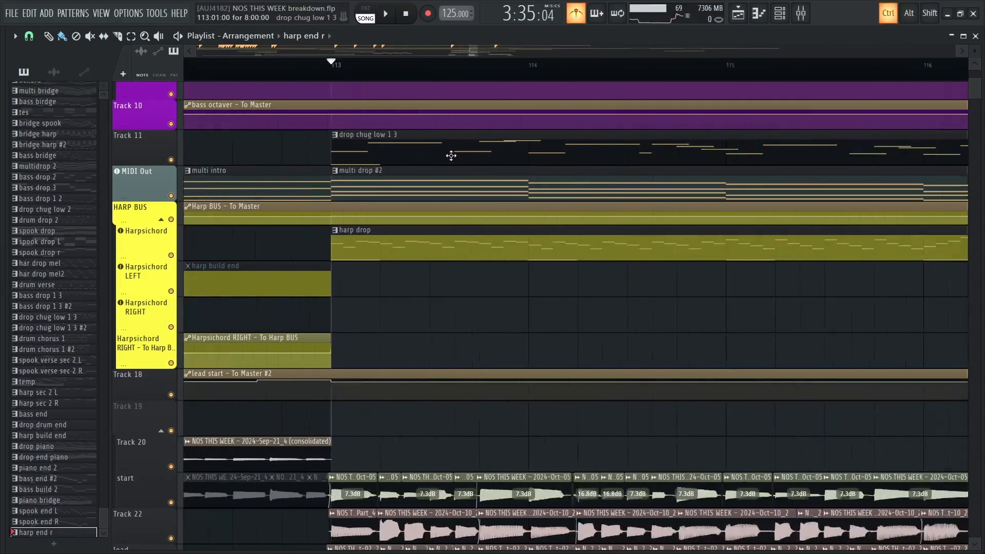
pyautogui.scroll(-3, 454, 158)
pyautogui.moveTo(454, 159); pyautogui.dragTo(314, 211)
pyautogui.scroll(-4, 314, 211)
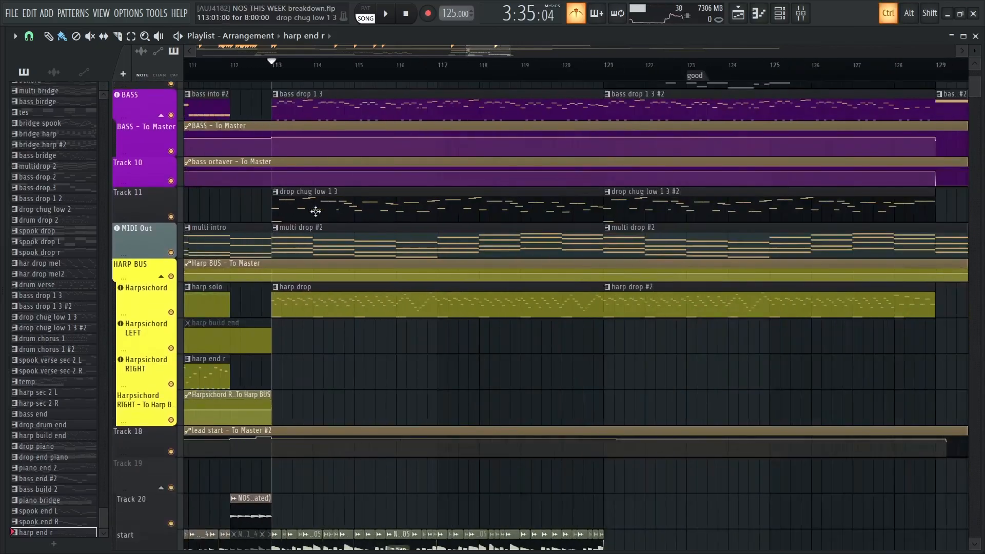
pyautogui.moveTo(525, 337); pyautogui.dragTo(494, 225)
pyautogui.scroll(-2, 513, 405)
pyautogui.scroll(-1, 502, 275)
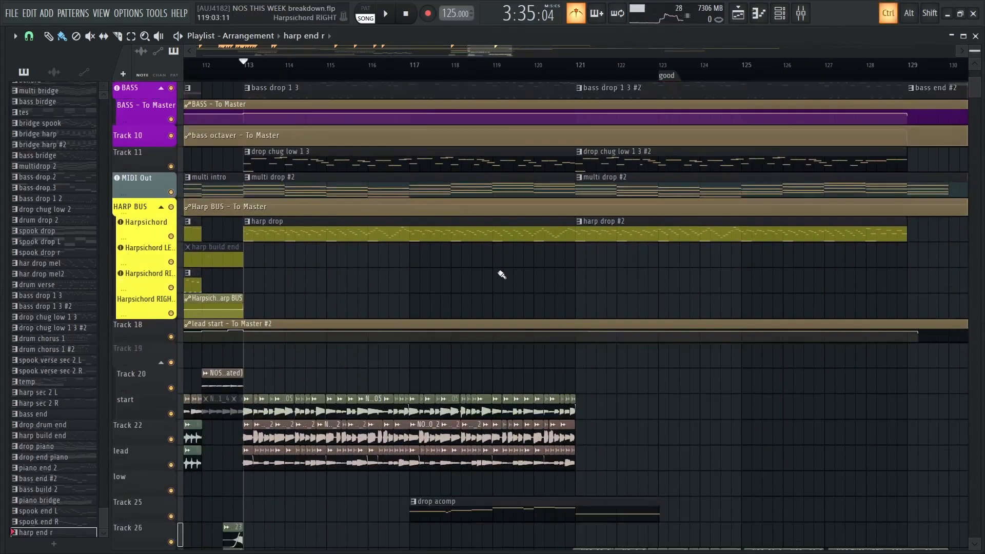
pyautogui.moveTo(319, 127); pyautogui.dragTo(375, 226)
pyautogui.scroll(-2, 373, 194)
pyautogui.moveTo(427, 151); pyautogui.dragTo(438, 251)
# Play the final drop from bar 113 to about bar 121 with all tracks active
pyautogui.press('space')
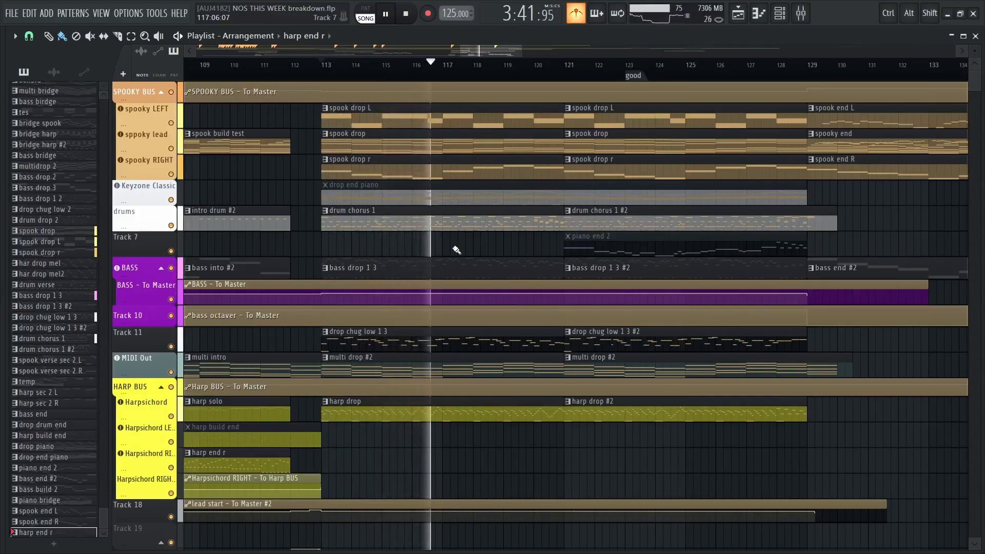
pyautogui.scroll(-10, 457, 249)
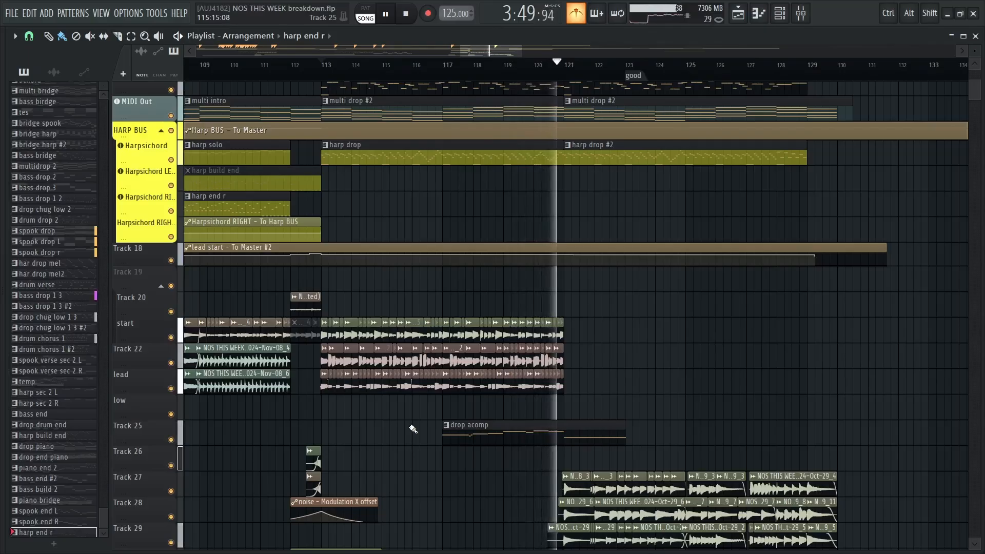
pyautogui.press('space')
# Examine the earlier sections of the arrangement, comparing their patterns and audio clips with the final drop
pyautogui.scroll(5, 462, 308)
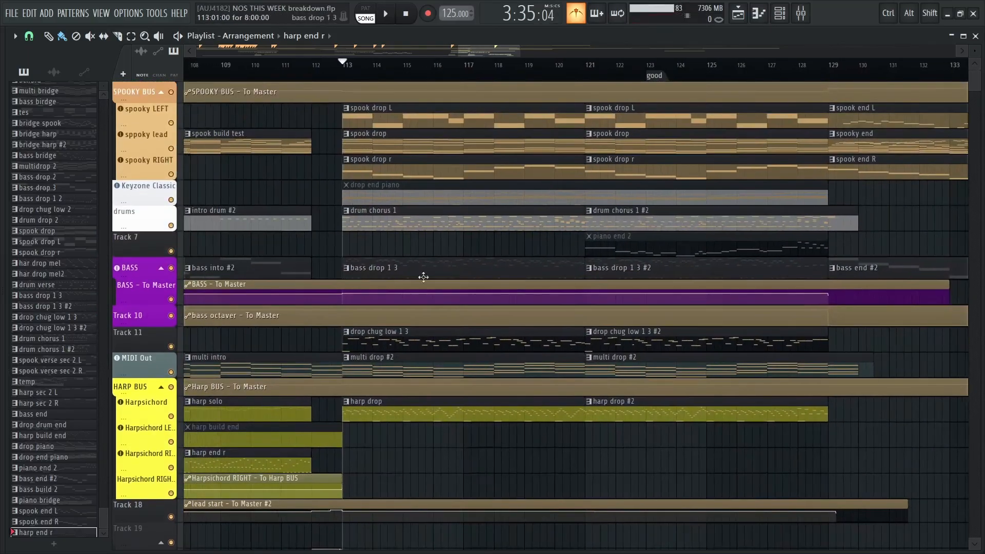
pyautogui.scroll(-3, 459, 209)
pyautogui.hscroll(-6, 442, 145)
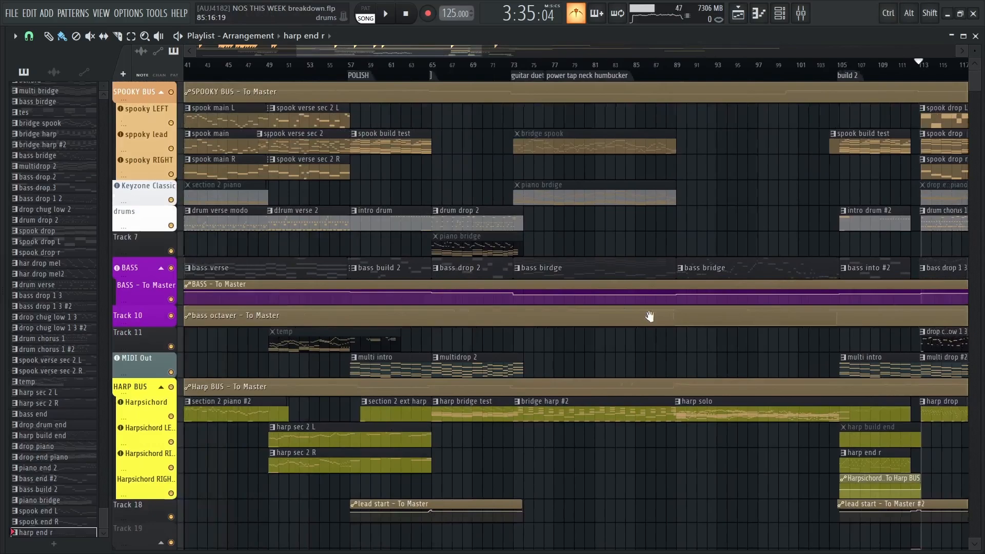
pyautogui.moveTo(650, 316); pyautogui.dragTo(758, 308)
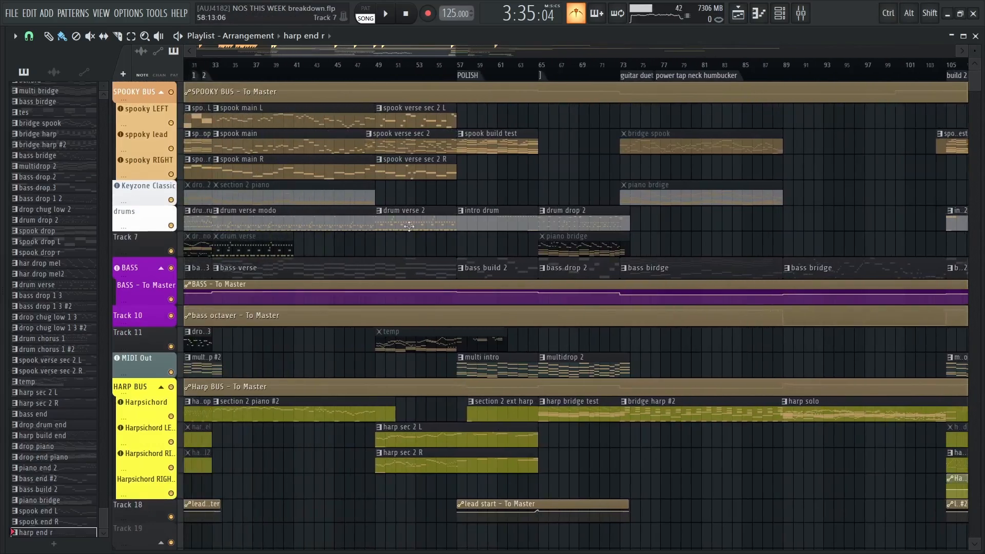
pyautogui.moveTo(345, 262); pyautogui.dragTo(518, 255)
pyautogui.scroll(-2, 434, 193)
pyautogui.moveTo(403, 138); pyautogui.dragTo(298, 105)
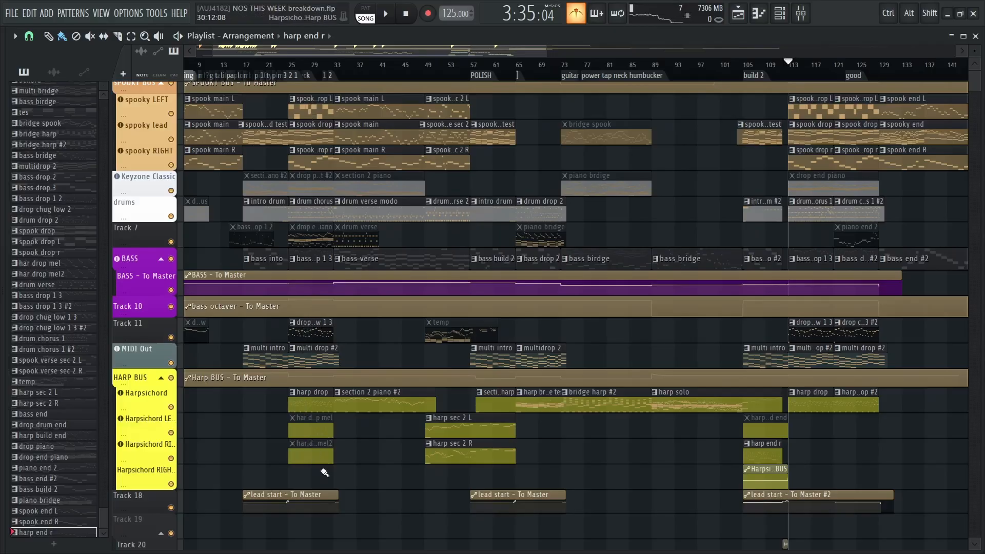
pyautogui.scroll(-5, 323, 472)
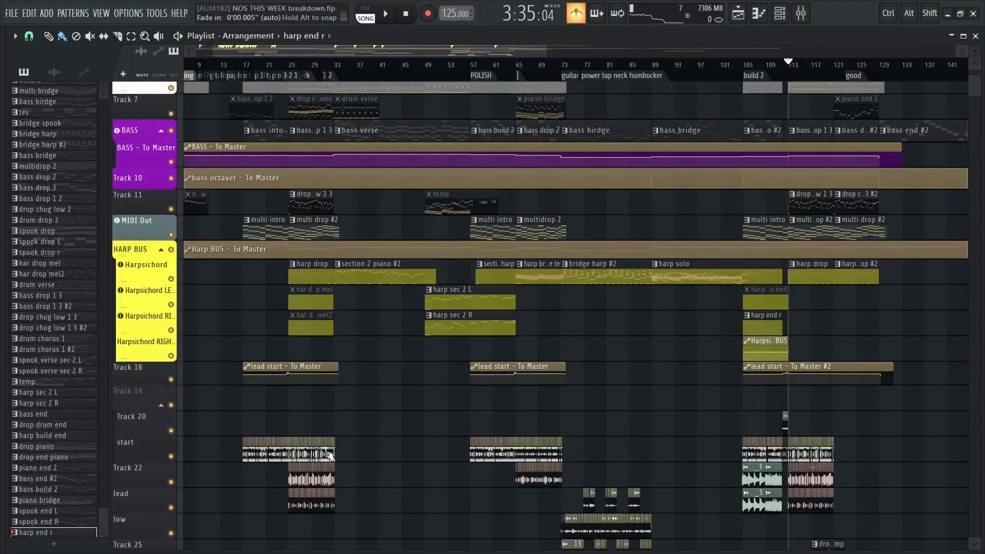
pyautogui.moveTo(448, 410); pyautogui.dragTo(188, 381)
# Go back to the final drop, set the playback position to bar 121 and view the clips of its second half
pyautogui.scroll(6, 543, 253)
pyautogui.moveTo(682, 271); pyautogui.dragTo(446, 415)
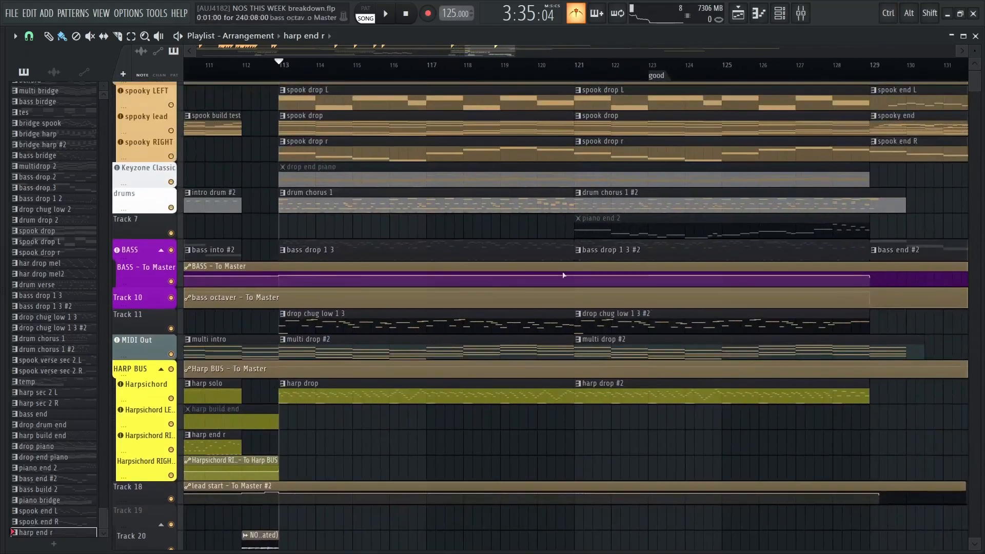
pyautogui.moveTo(563, 275); pyautogui.dragTo(531, 294)
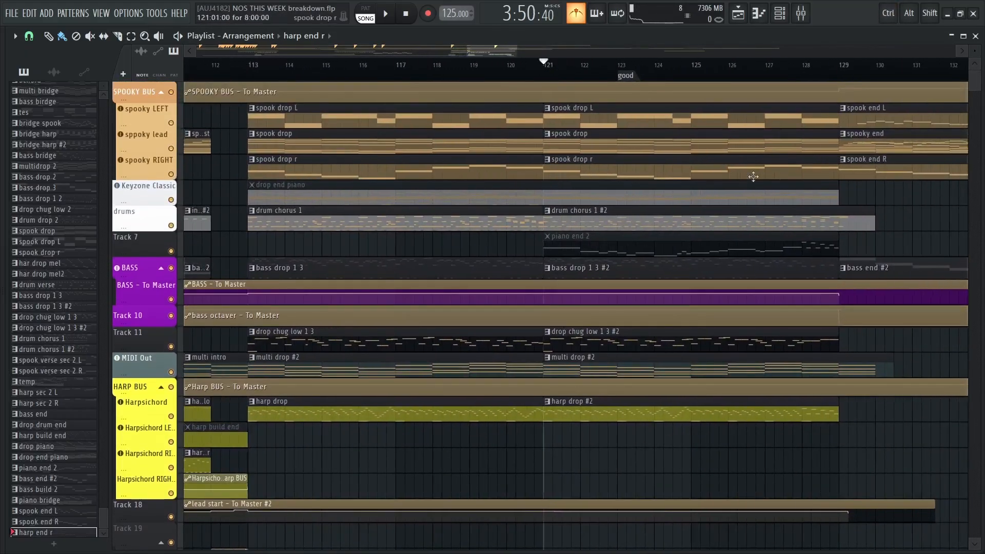
pyautogui.scroll(-3, 698, 209)
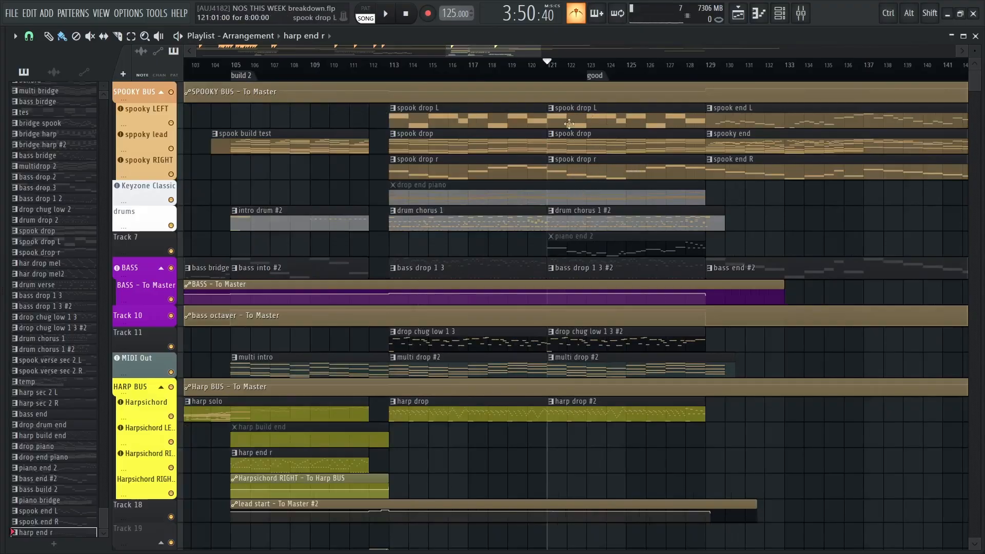
# Examine the pattern clips in the final drop's second half and the audio clips on Tracks 27 to 29
pyautogui.moveTo(714, 193); pyautogui.dragTo(670, 196)
pyautogui.scroll(2, 551, 142)
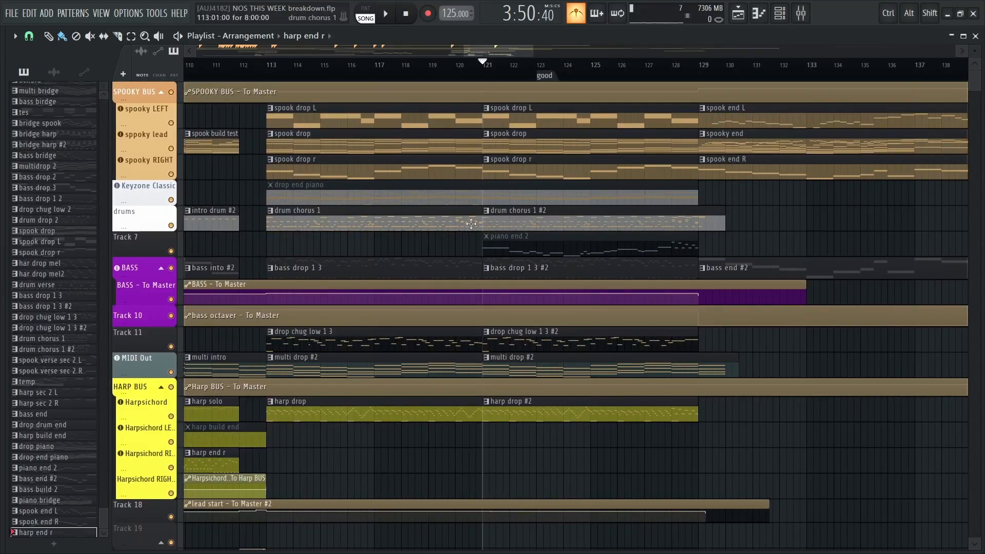
pyautogui.scroll(2, 491, 260)
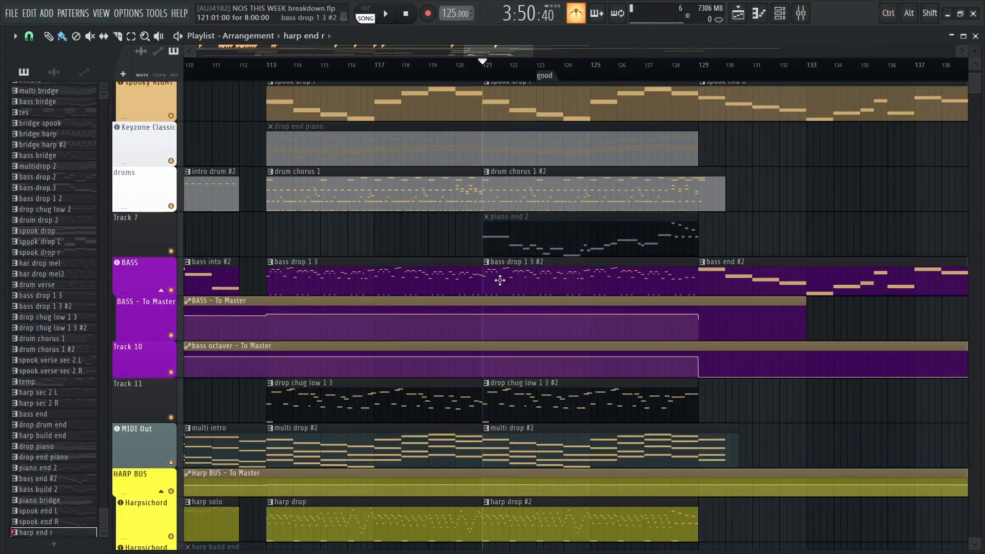
pyautogui.moveTo(784, 188); pyautogui.dragTo(734, 279)
pyautogui.moveTo(616, 214); pyautogui.dragTo(576, 258)
pyautogui.scroll(-1, 576, 259)
pyautogui.scroll(-2, 576, 258)
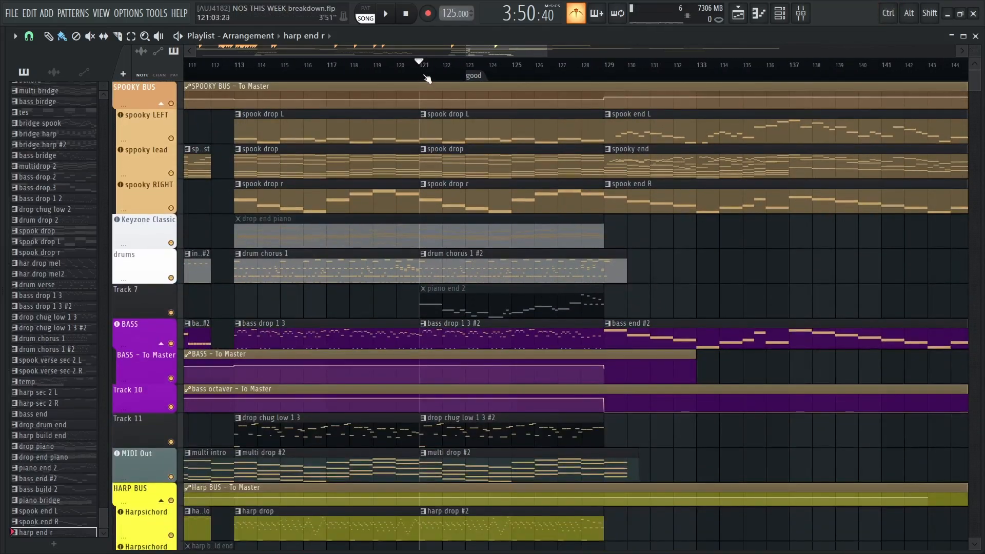
pyautogui.scroll(-12, 693, 220)
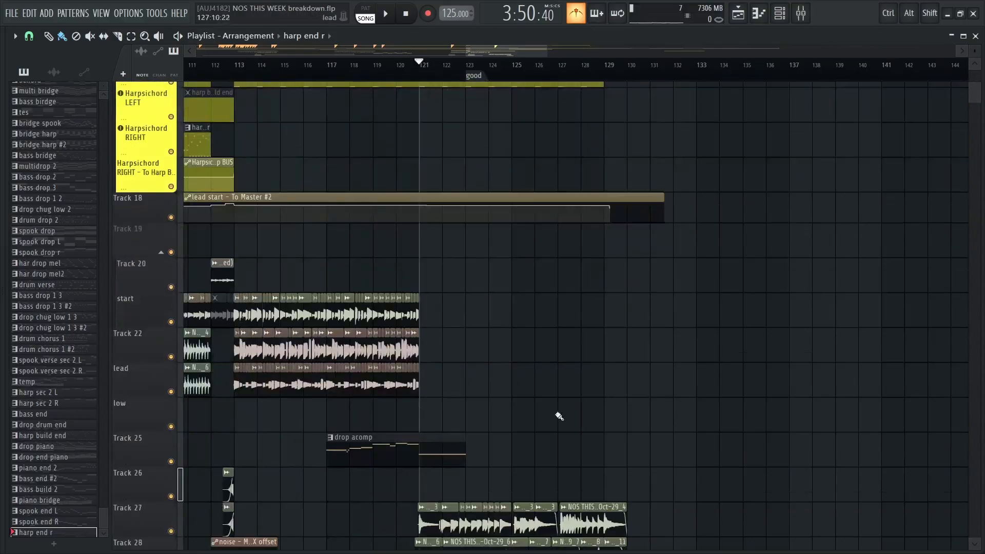
pyautogui.scroll(-2, 540, 330)
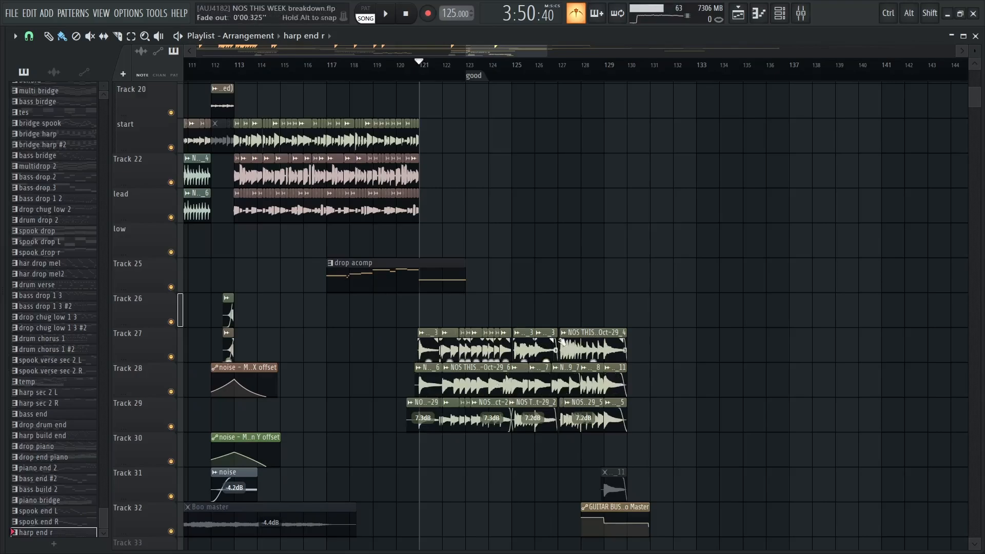
# Solo Track 27 and play it from bar 121, activating the GUITAR BUS automation on Track 32 as well
pyautogui.rightClick(172, 357)
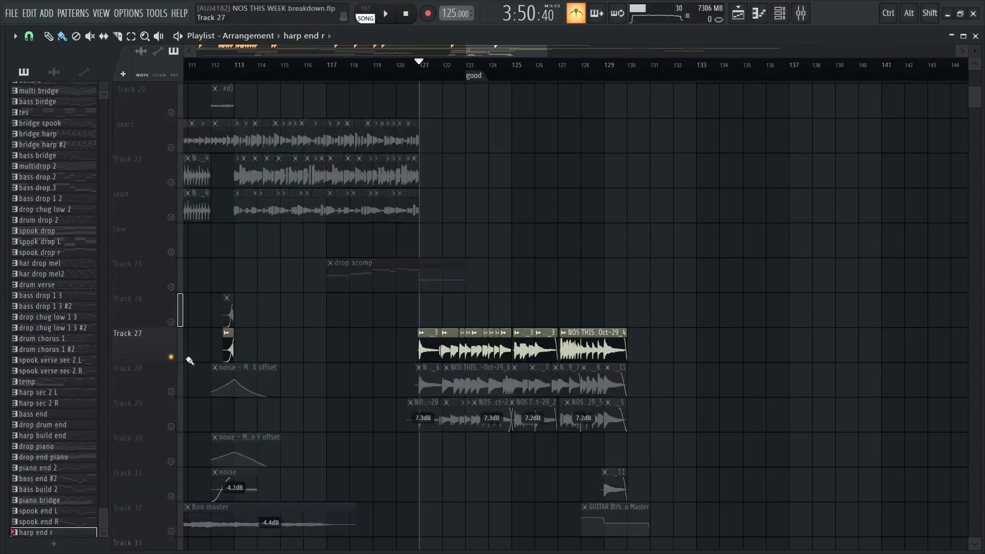
pyautogui.scroll(3, 508, 272)
pyautogui.press('space')
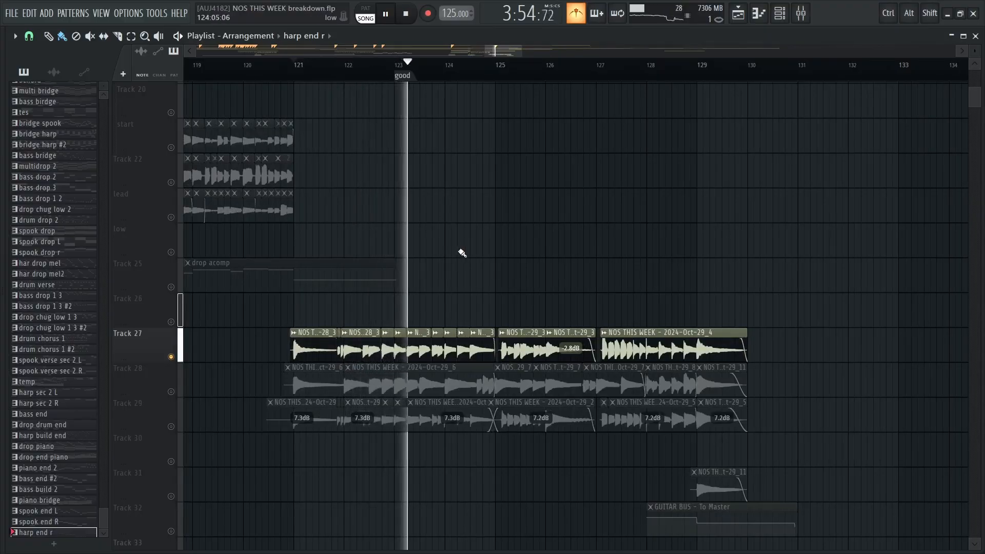
pyautogui.scroll(4, 454, 272)
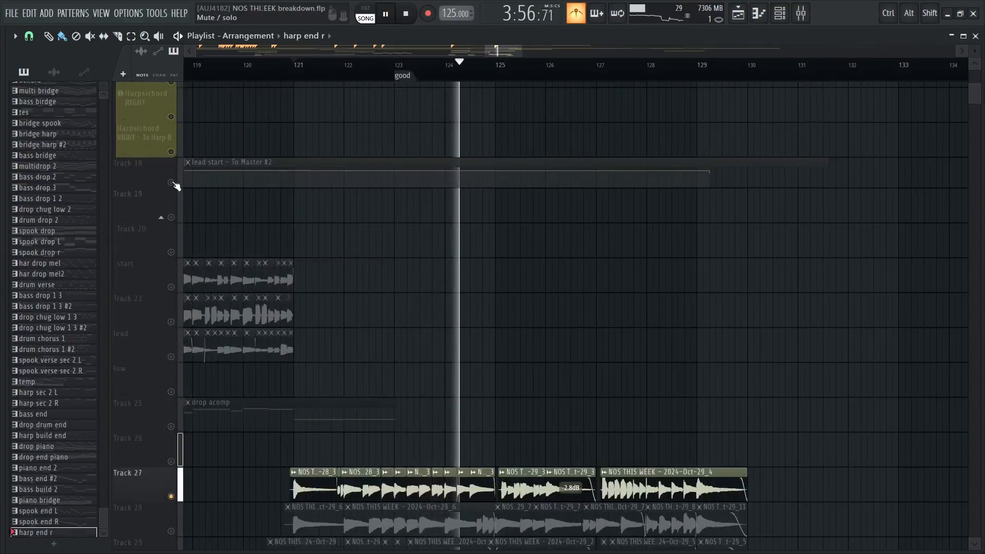
pyautogui.scroll(-6, 177, 452)
pyautogui.click(170, 462)
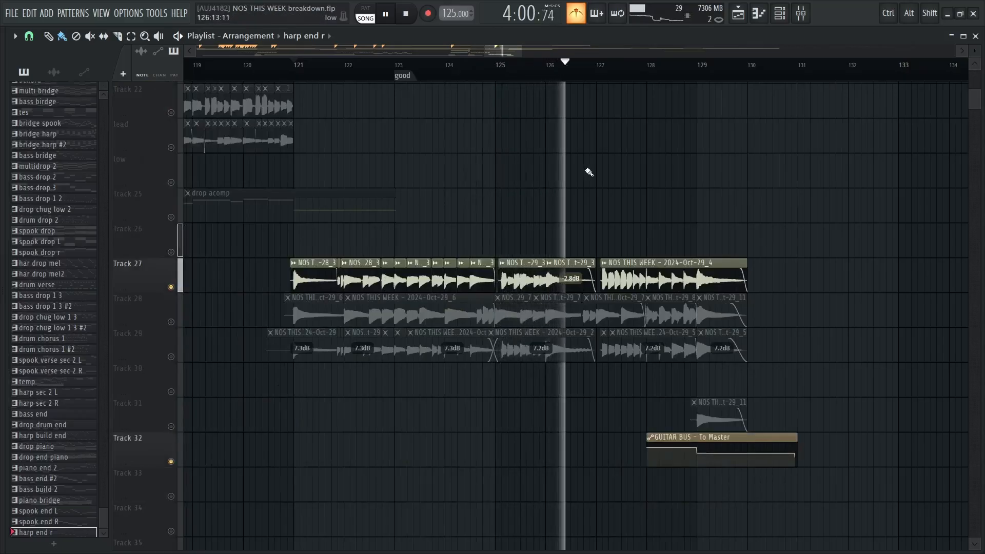
# Stop playback, mute Track 27 and activate Track 28 alongside the GUITAR BUS automation
pyautogui.press('space')
pyautogui.click(172, 287)
pyautogui.click(171, 324)
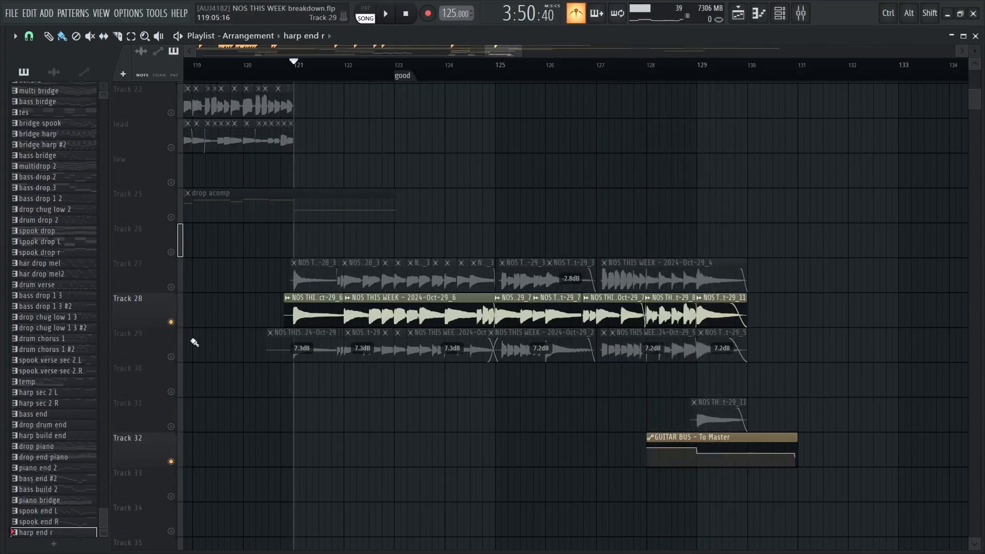
# Solo Track 29 and play its audio clips from bar 121 to about bar 129
pyautogui.click(171, 358)
pyautogui.rightClick(171, 358)
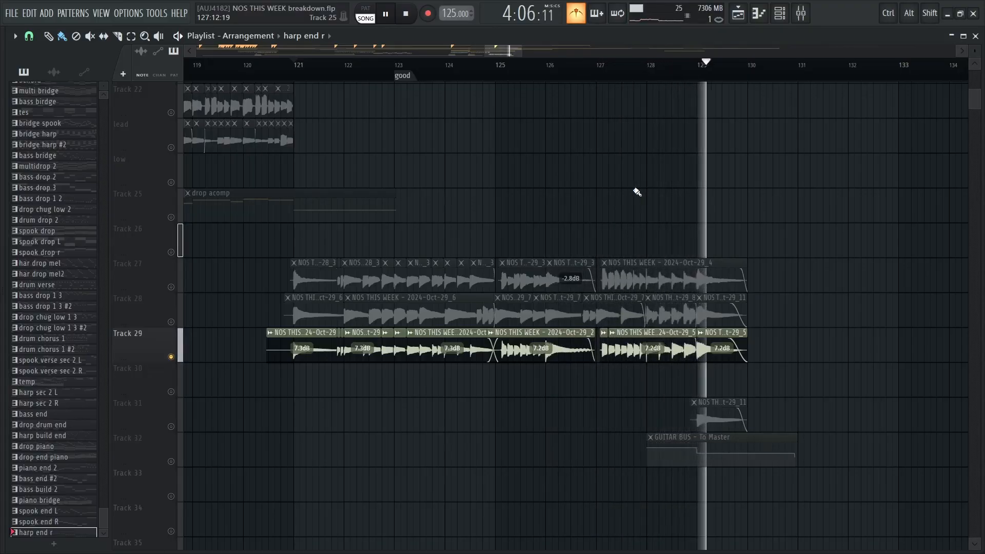
pyautogui.press('space')
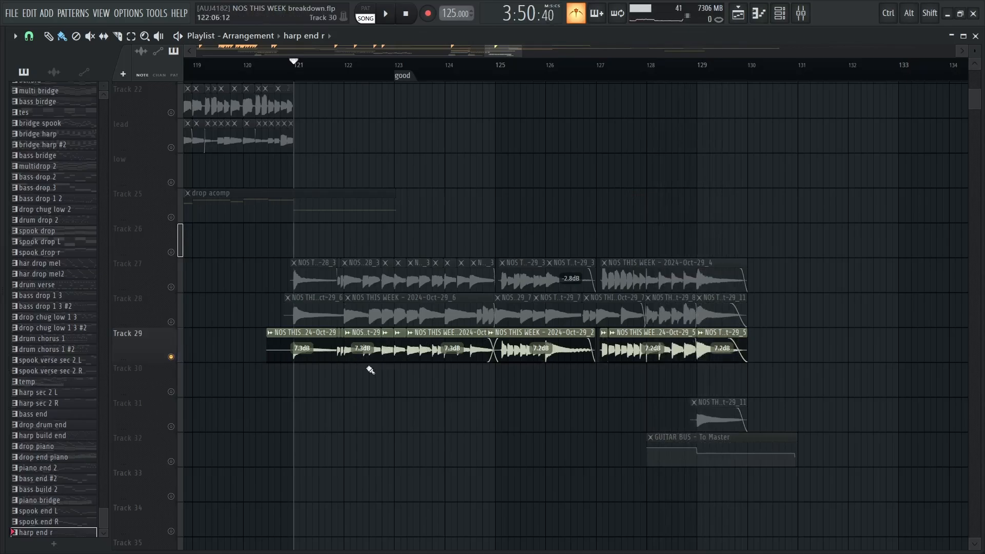
# Solo Track 27 and Track 28 in turn, playing a short part of each from bar 121
pyautogui.rightClick(171, 288)
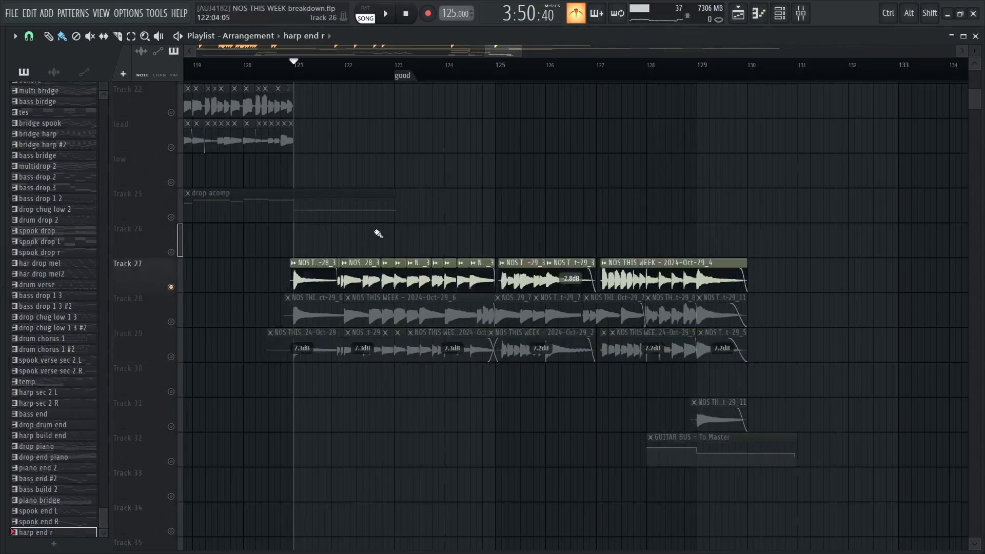
pyautogui.press('space')
pyautogui.rightClick(171, 322)
pyautogui.press('space')
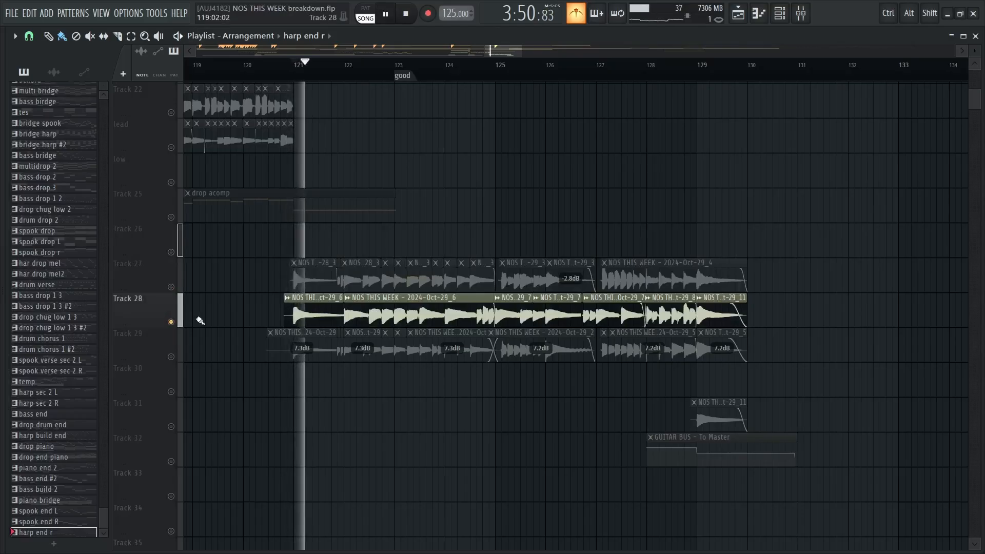
# Activate Tracks 27 and 29 alongside Track 28 and play all three from bar 121 to about bar 129
pyautogui.click(171, 288)
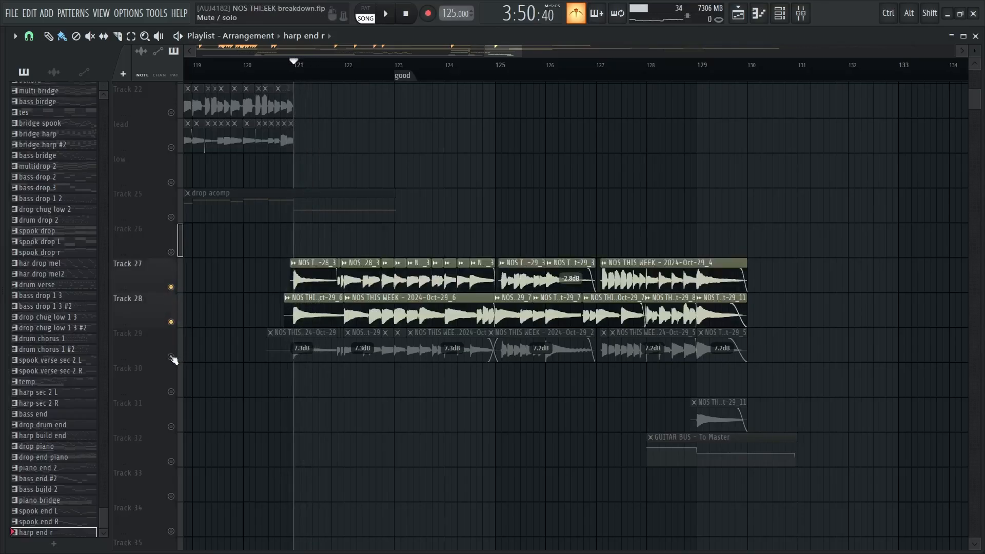
pyautogui.click(172, 357)
pyautogui.scroll(2, 684, 159)
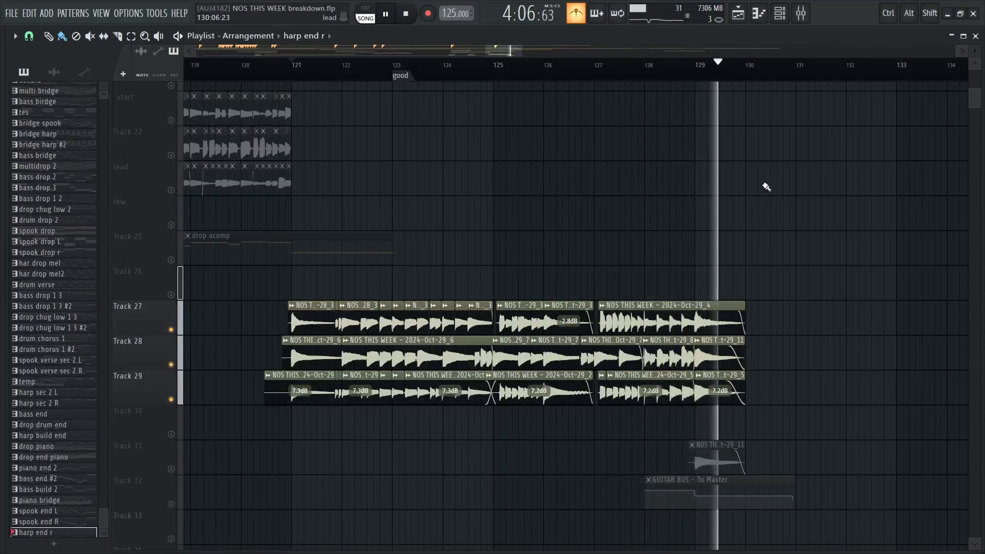
pyautogui.press('space')
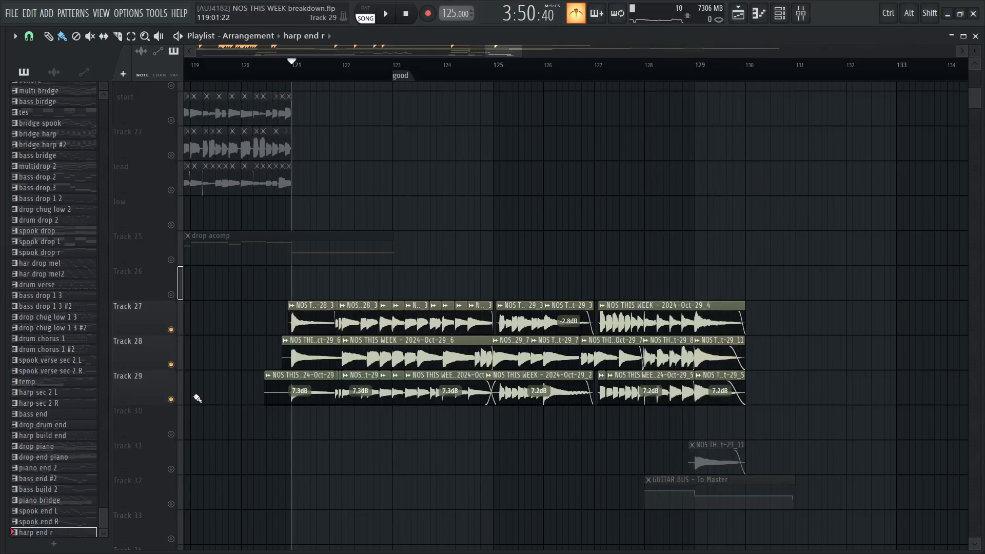
# Solo Tracks 27 and 28 together and play them from bar 121 to about bar 123
pyautogui.rightClick(171, 330)
pyautogui.click(171, 365)
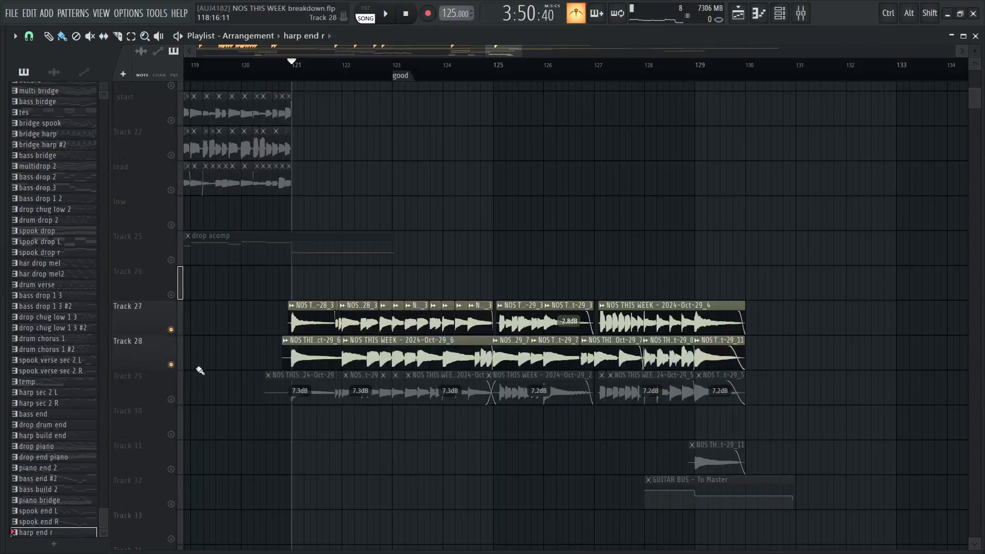
pyautogui.press('space')
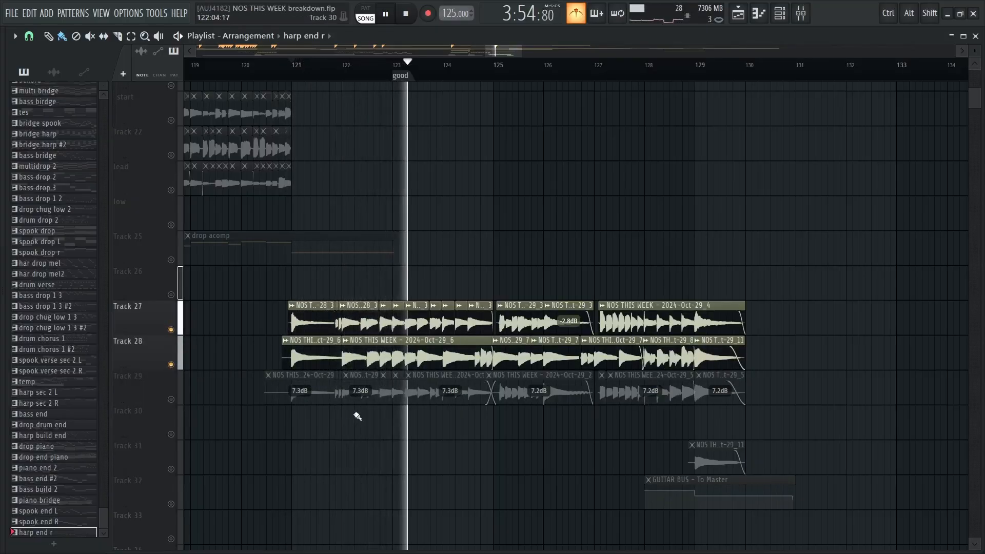
pyautogui.press('space')
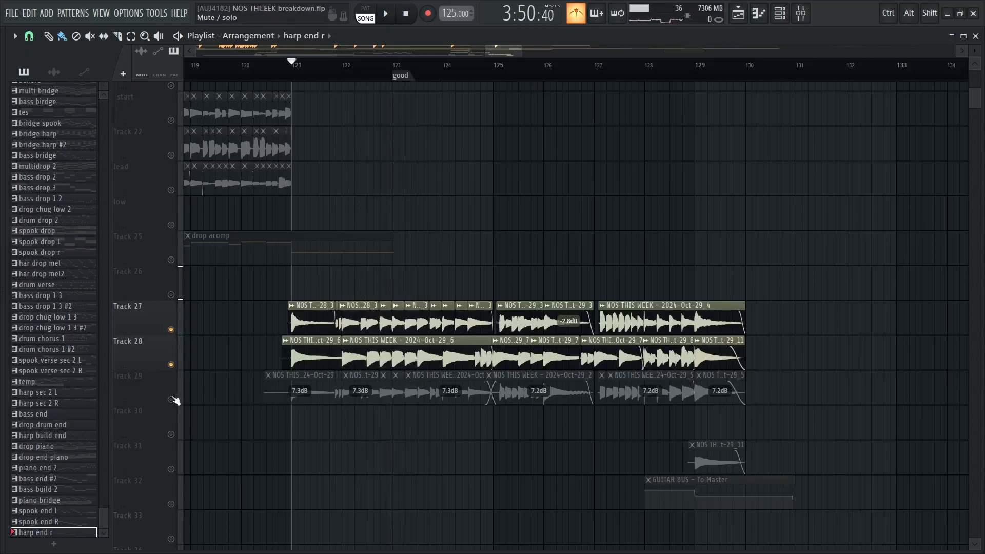
# Solo Track 29, reactivate Tracks 28 and 27 beside it, and play all three from bar 121 to about bar 129
pyautogui.rightClick(172, 400)
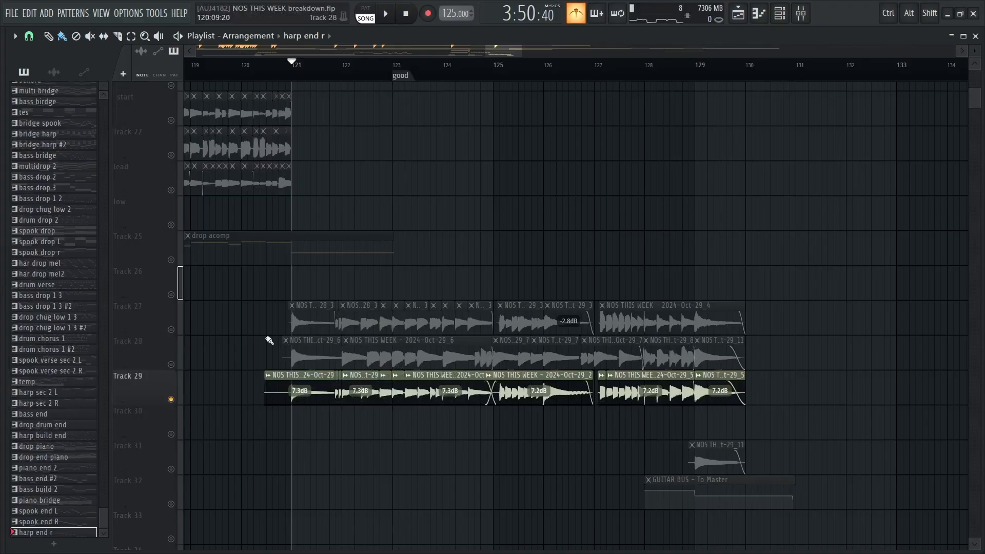
pyautogui.click(172, 364)
pyautogui.click(172, 330)
pyautogui.press('space')
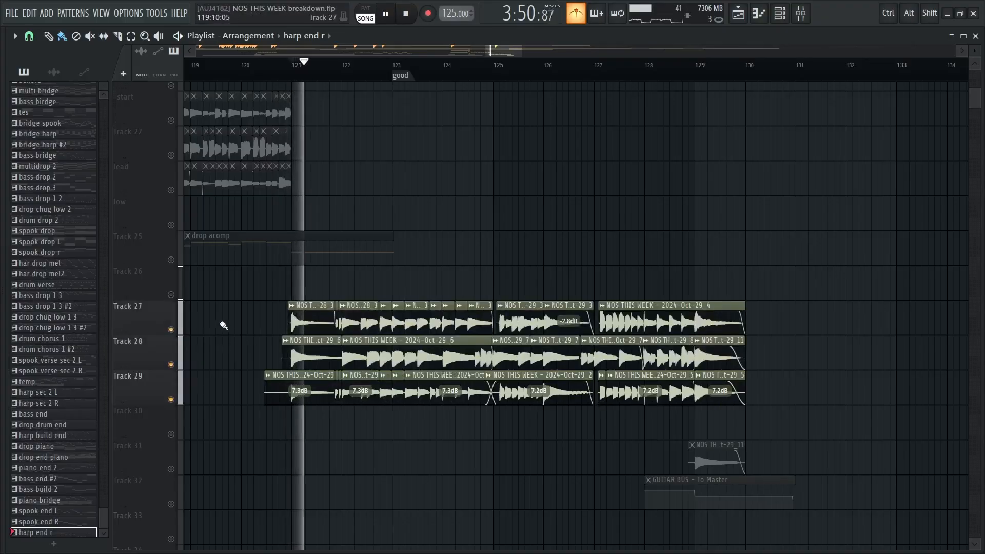
pyautogui.press('space')
pyautogui.scroll(6, 451, 200)
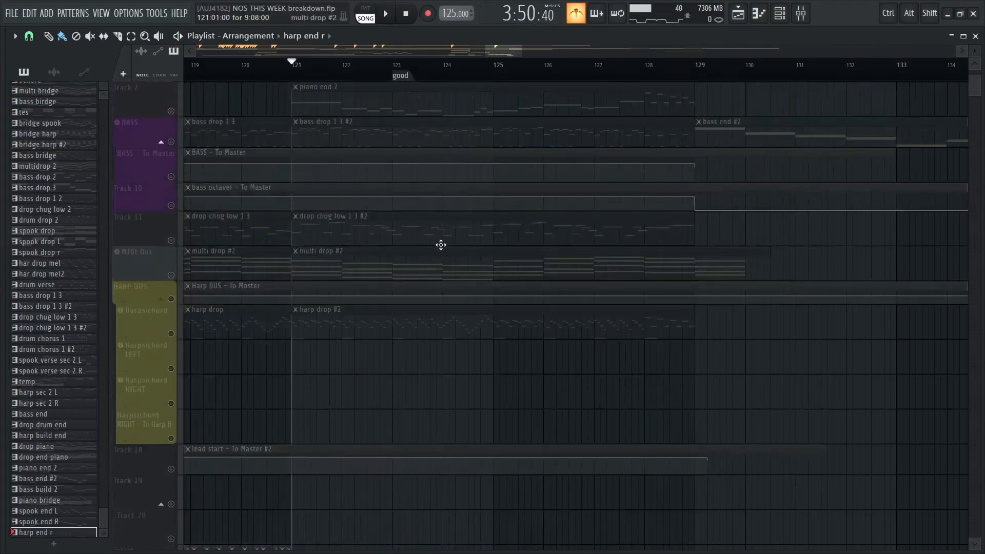
pyautogui.scroll(-6, 446, 398)
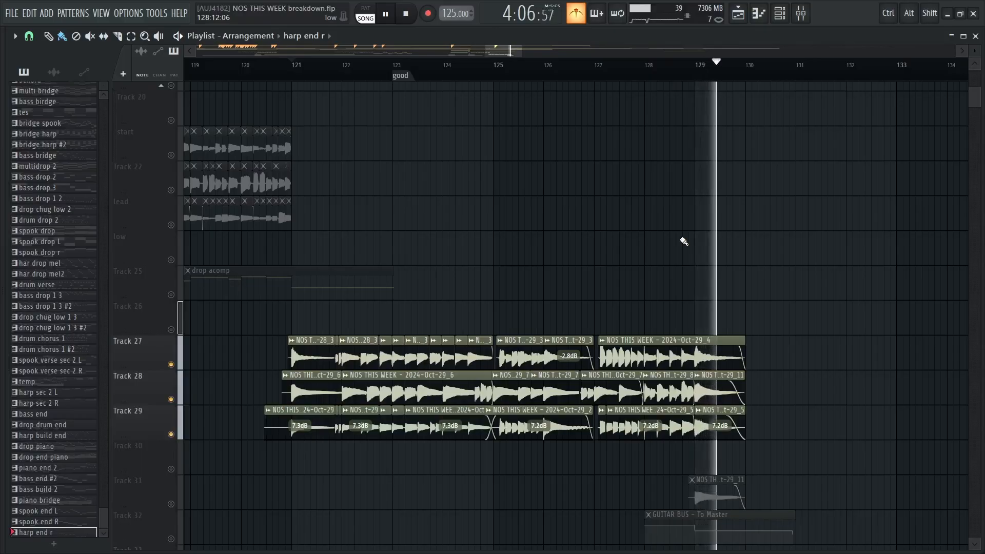
# Activate Track 32 and play the end of Tracks 27 to 29 with the GUITAR BUS automation, up to about bar 130
pyautogui.scroll(-3, 548, 408)
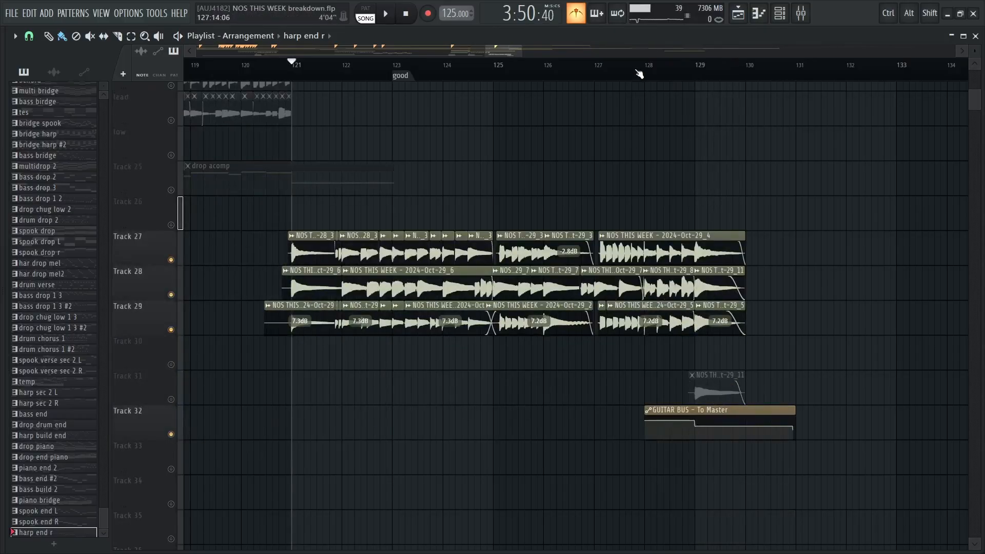
pyautogui.press('space')
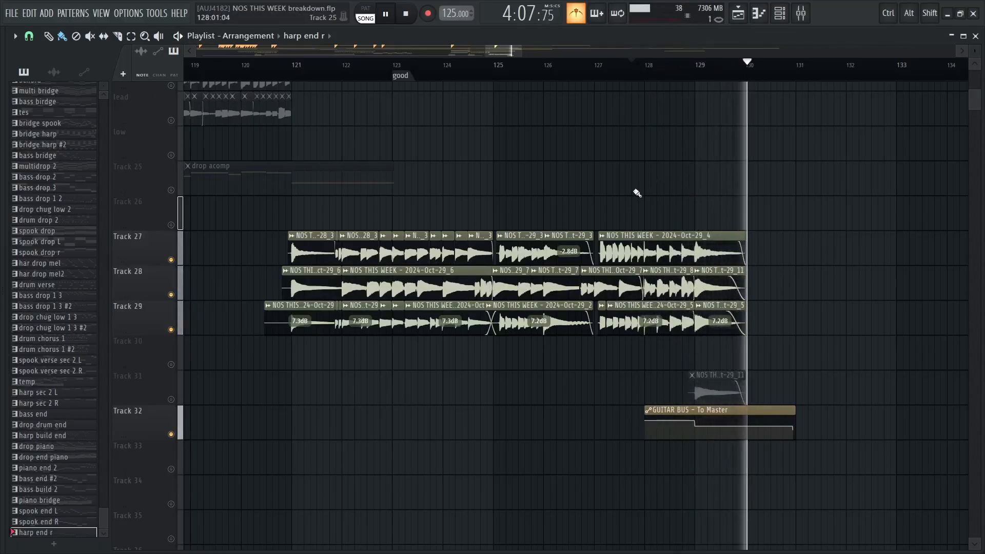
pyautogui.press('space')
# Reactivate all playlist tracks using the MIDI Out track's solo toggle and return the playback position to bar 121
pyautogui.moveTo(520, 148); pyautogui.dragTo(448, 547)
pyautogui.scroll(-4, 462, 228)
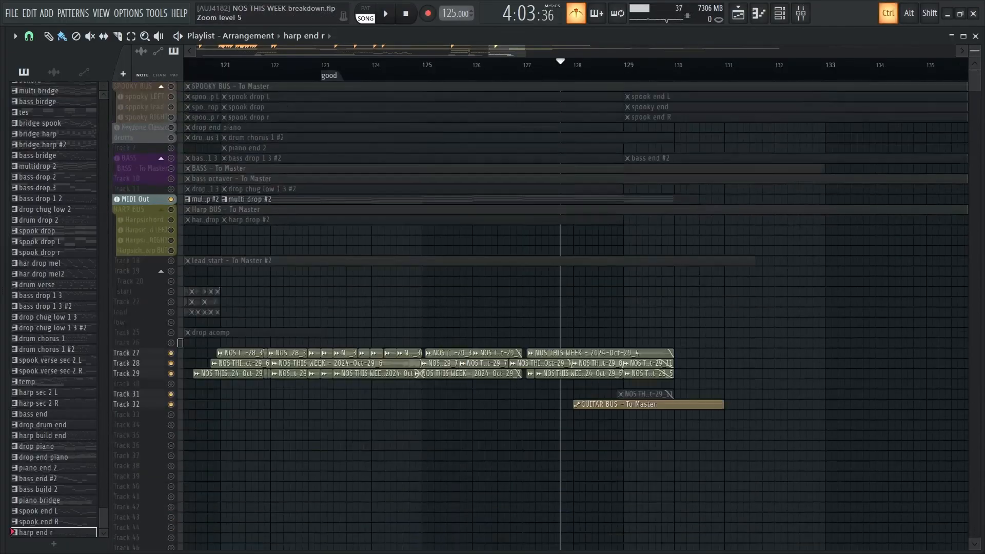
pyautogui.scroll(3, 463, 236)
pyautogui.moveTo(465, 258); pyautogui.dragTo(541, 441)
pyautogui.scroll(3, 517, 407)
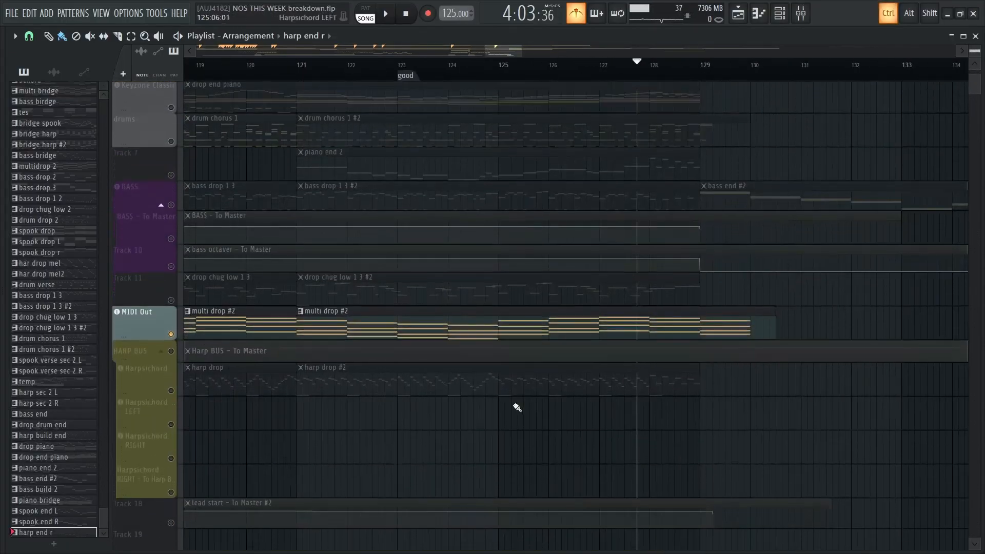
pyautogui.rightClick(172, 334)
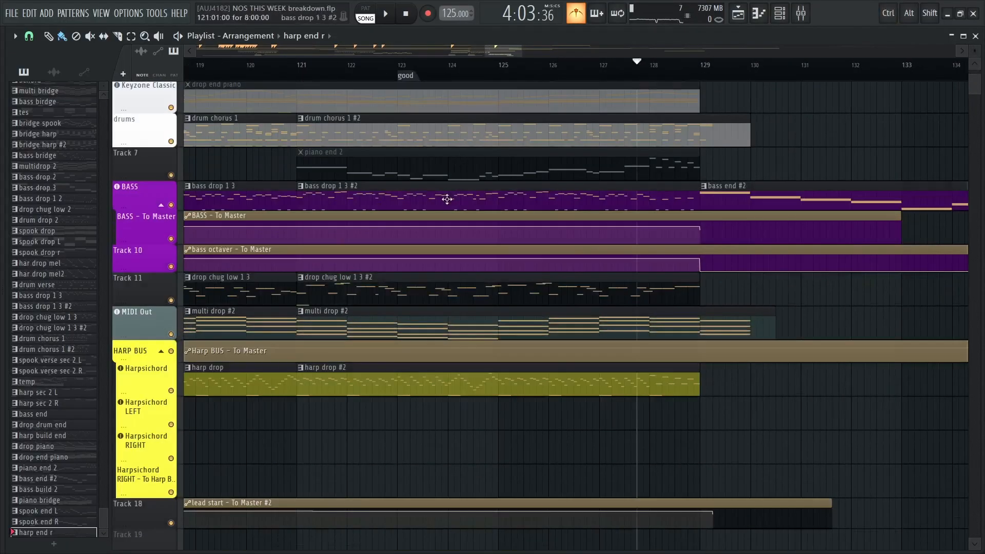
pyautogui.scroll(3, 421, 221)
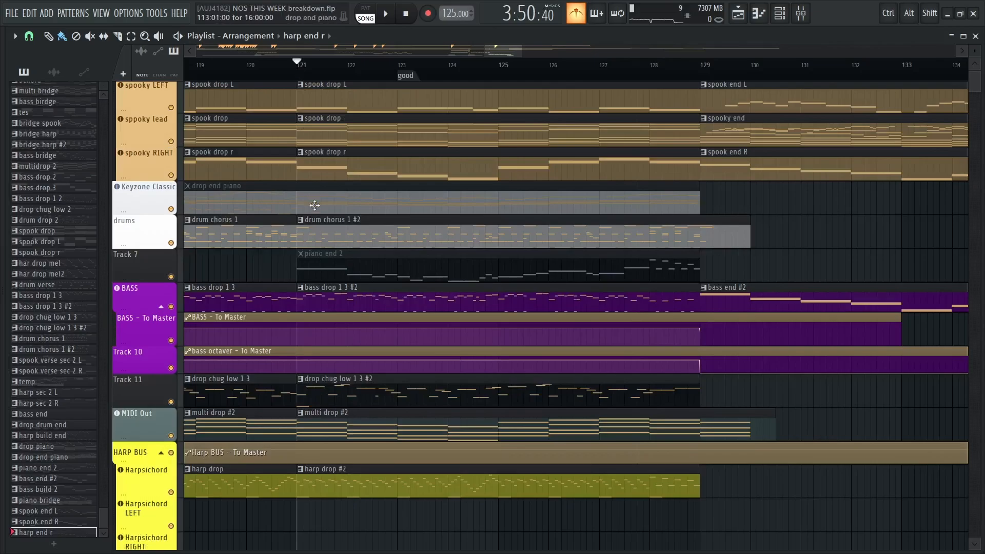
# Open the harp drop #2 clip's Harpsichord notes in the piano roll and play them from bar 1 to about bar 3
pyautogui.scroll(-2, 435, 277)
pyautogui.scroll(-2, 378, 414)
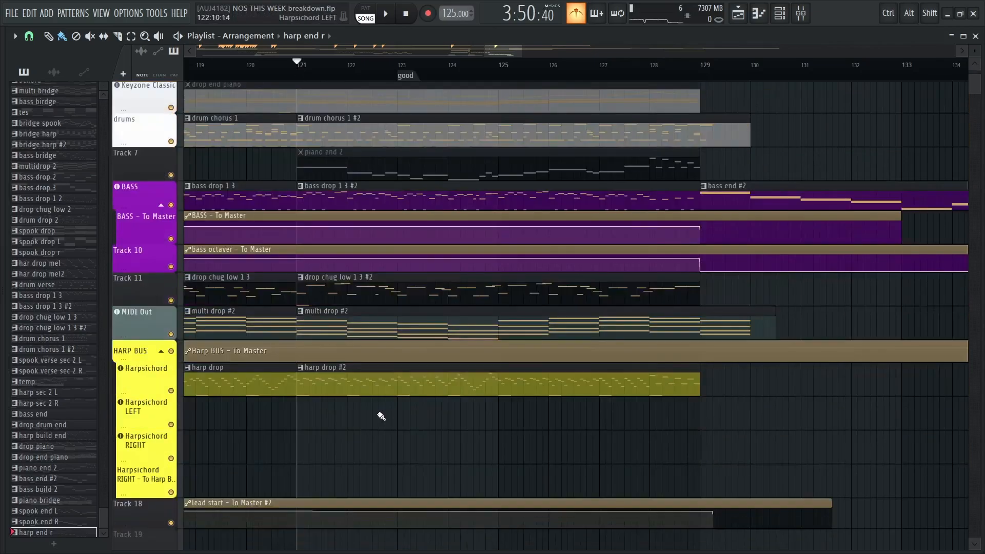
pyautogui.hscroll(-4, 486, 352)
pyautogui.scroll(-1, 685, 295)
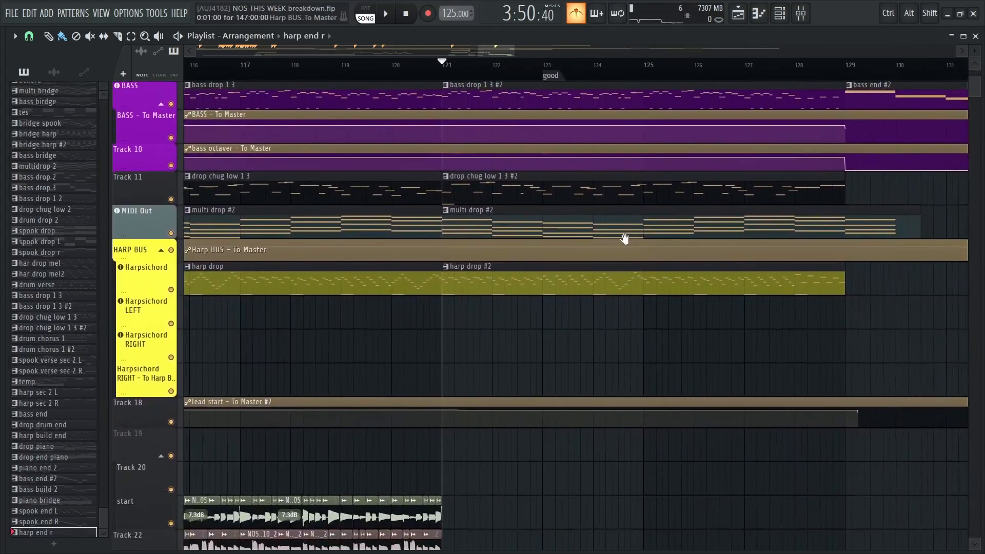
pyautogui.doubleClick(506, 278)
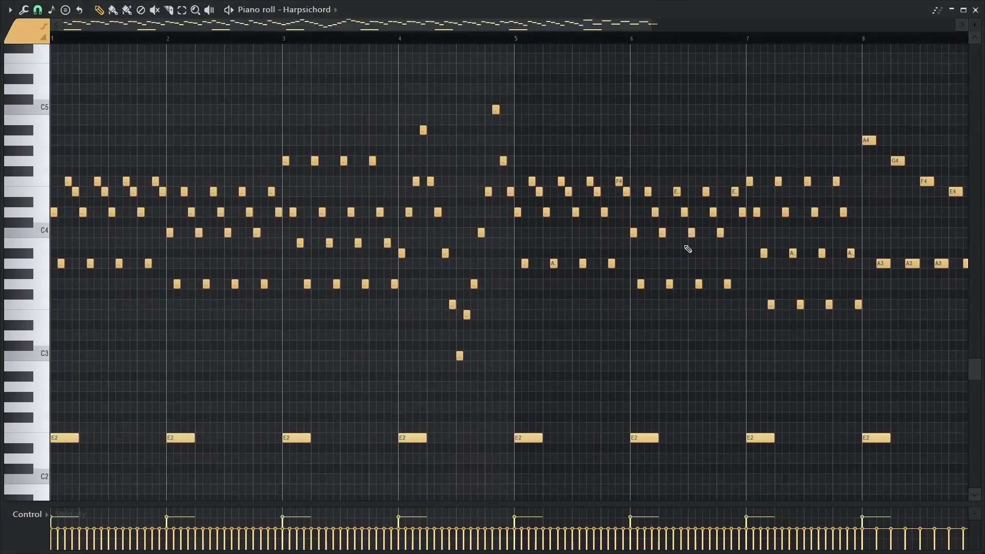
pyautogui.press('space')
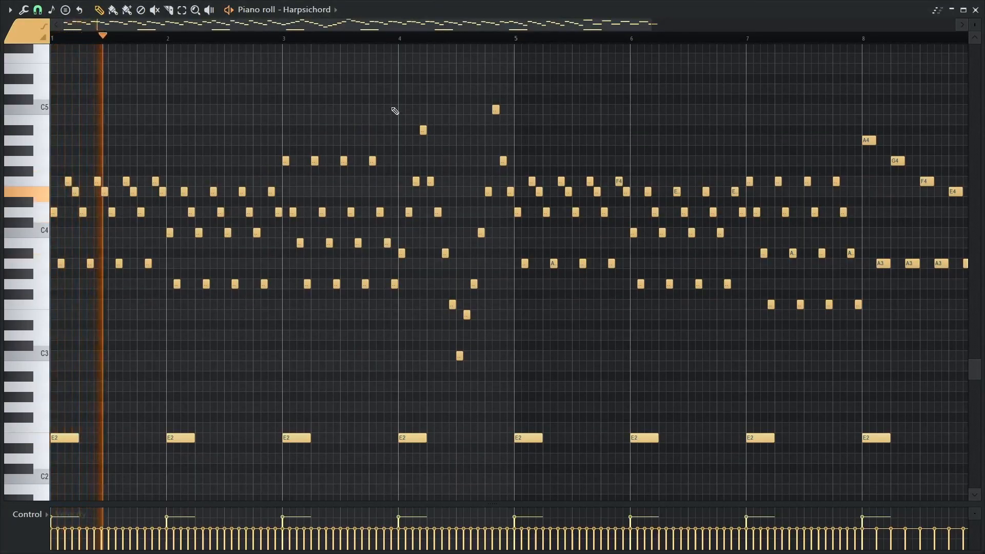
pyautogui.moveTo(707, 120); pyautogui.dragTo(614, 113)
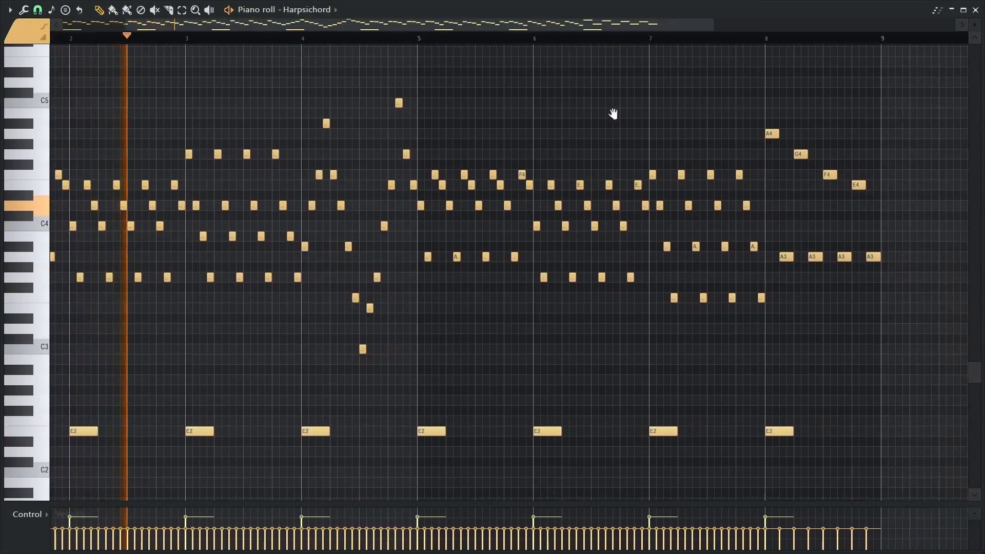
pyautogui.press('space')
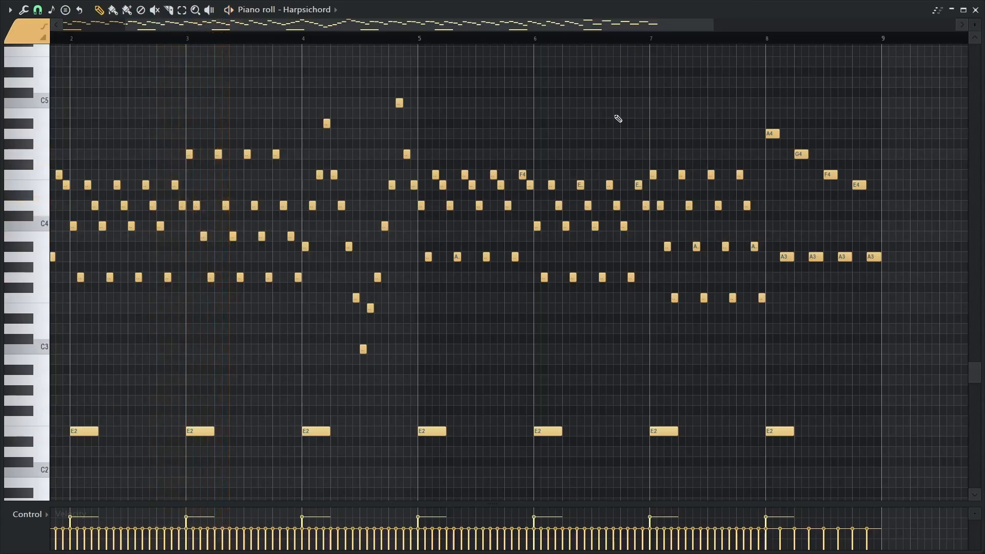
# Return to the playlist and set the playback position to bar 129, where the ending begins
pyautogui.press('F7')
pyautogui.moveTo(613, 114); pyautogui.dragTo(431, 362)
pyautogui.scroll(-3, 479, 285)
pyautogui.scroll(-1, 479, 285)
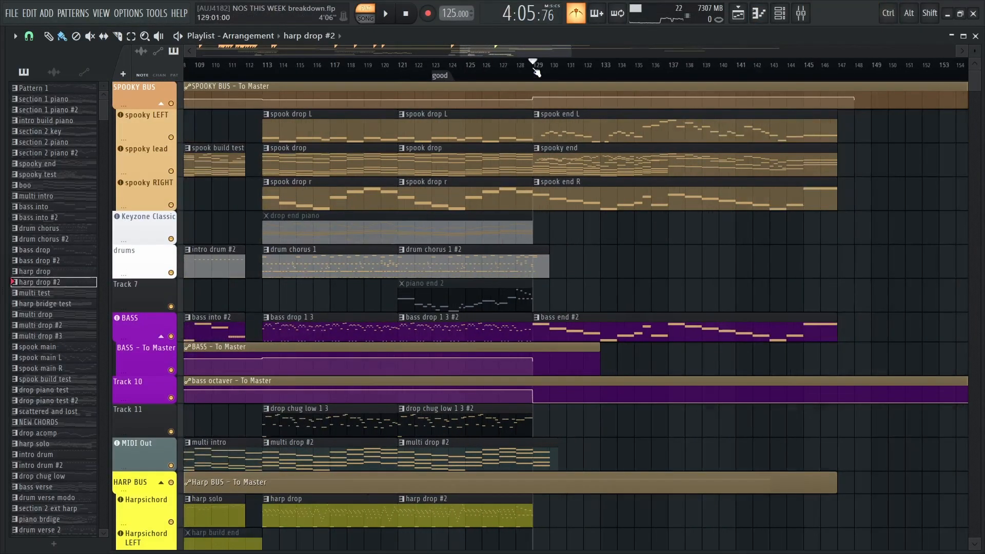
pyautogui.moveTo(912, 200)
pyautogui.mouseDown()
pyautogui.moveTo(900, 187)
pyautogui.moveTo(924, 199)
pyautogui.mouseUp()
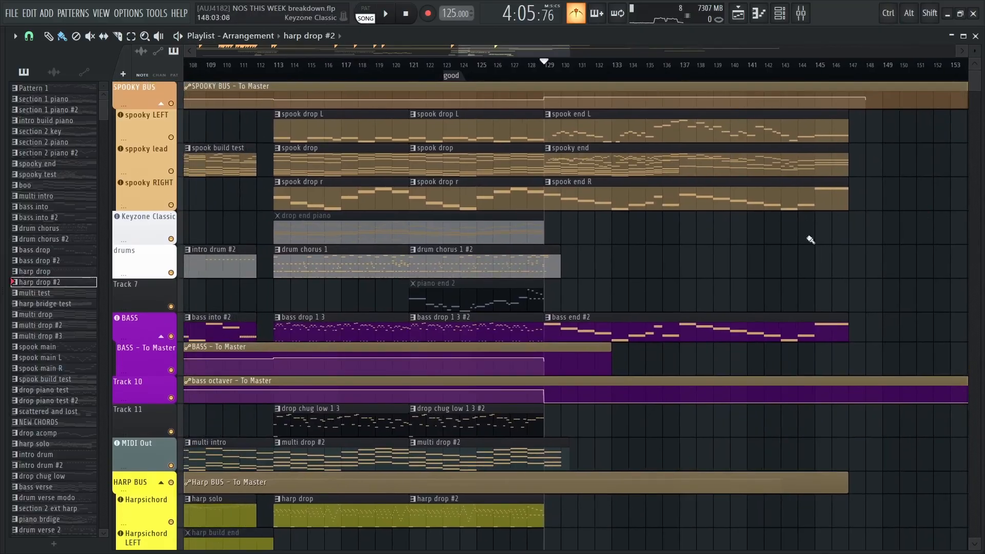
# Open the muted drop end piano clip in the piano roll and play its first half from bar 1 to about bar 9
pyautogui.doubleClick(304, 225)
pyautogui.scroll(5, 308, 227)
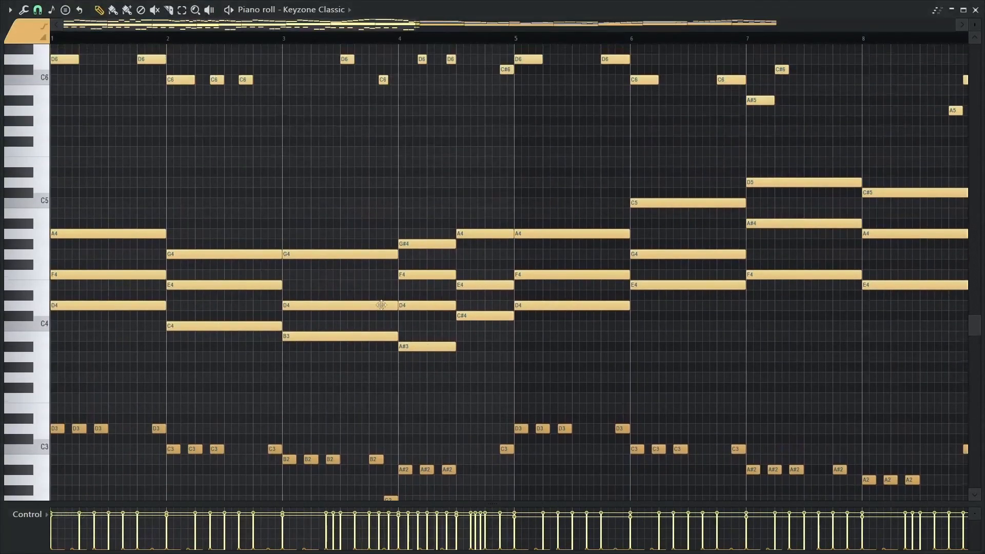
pyautogui.scroll(-2, 371, 269)
pyautogui.moveTo(273, 367); pyautogui.dragTo(474, 248)
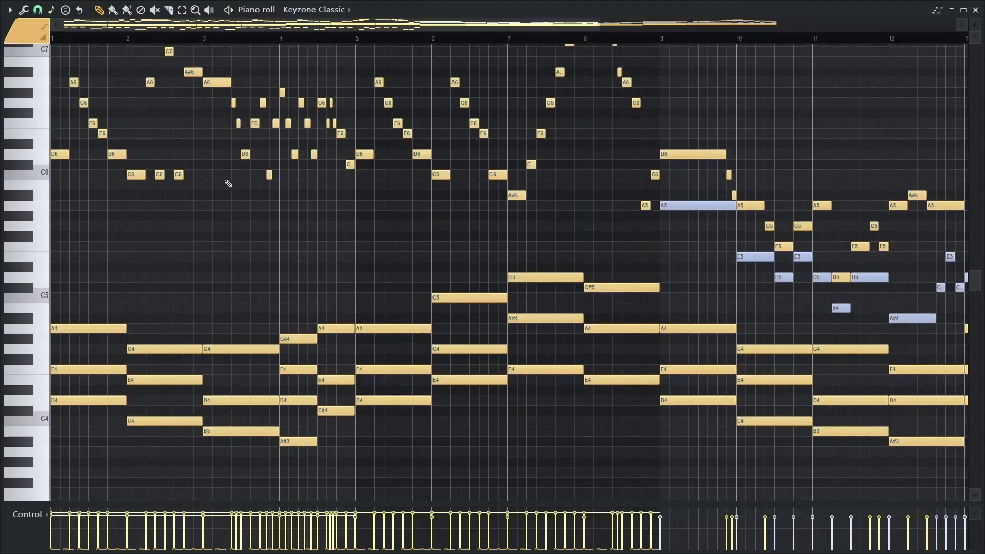
pyautogui.scroll(2, 172, 247)
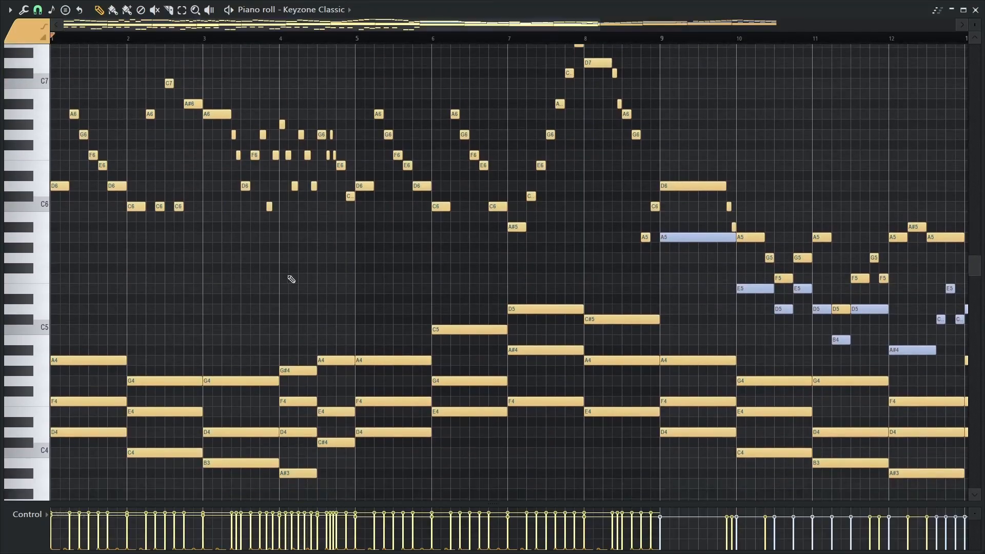
pyautogui.scroll(1, 121, 280)
pyautogui.moveTo(113, 275); pyautogui.dragTo(263, 260)
pyautogui.press('space')
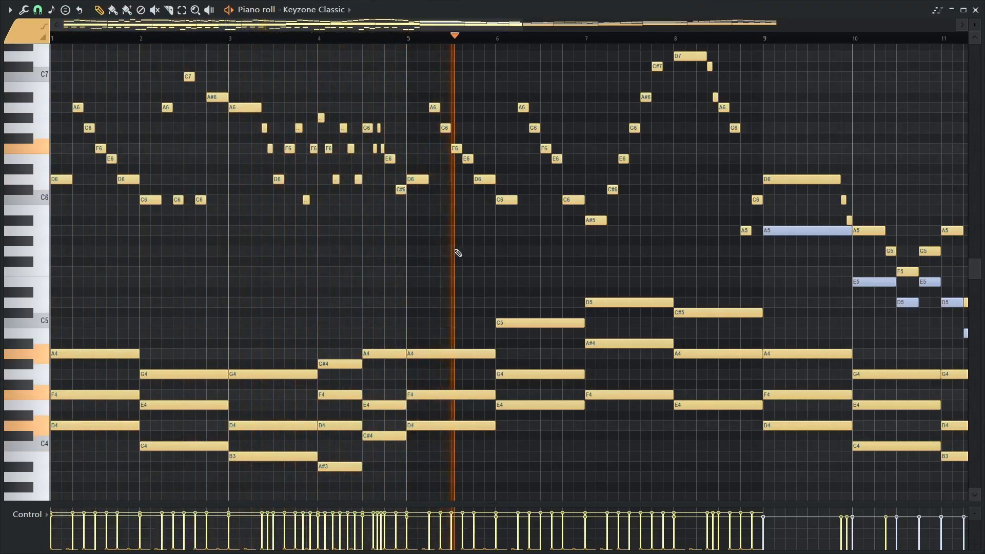
pyautogui.moveTo(701, 239); pyautogui.dragTo(515, 282)
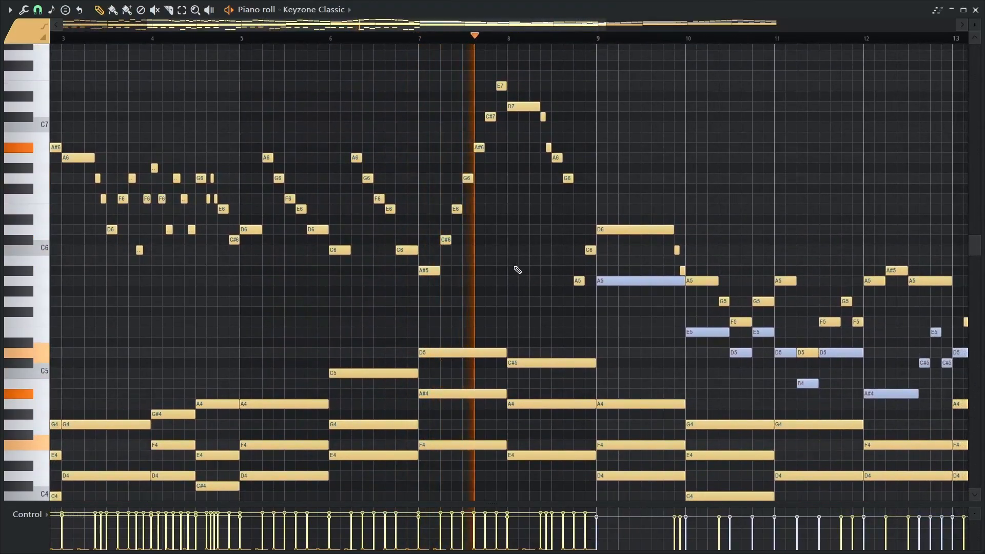
pyautogui.scroll(-2, 519, 272)
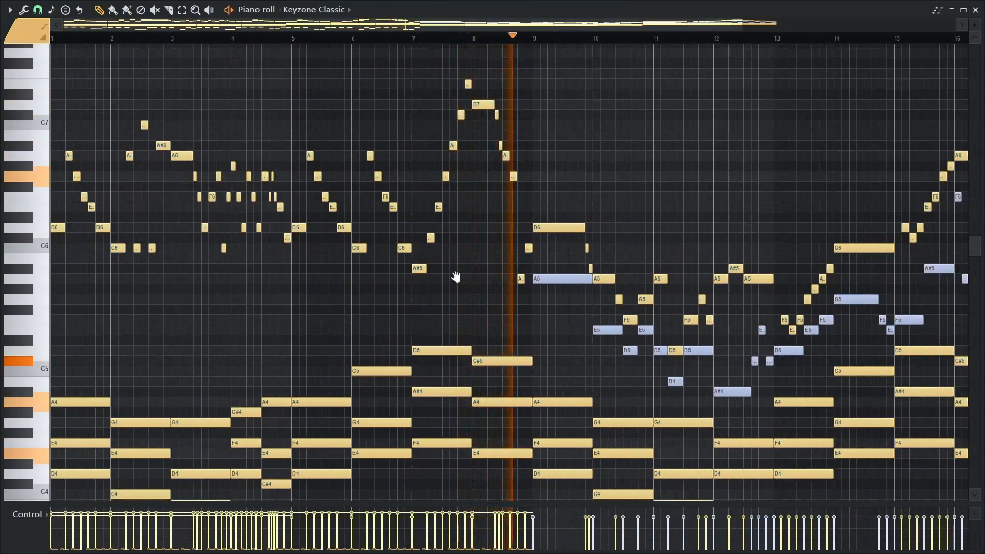
pyautogui.scroll(-1, 462, 286)
pyautogui.press('space')
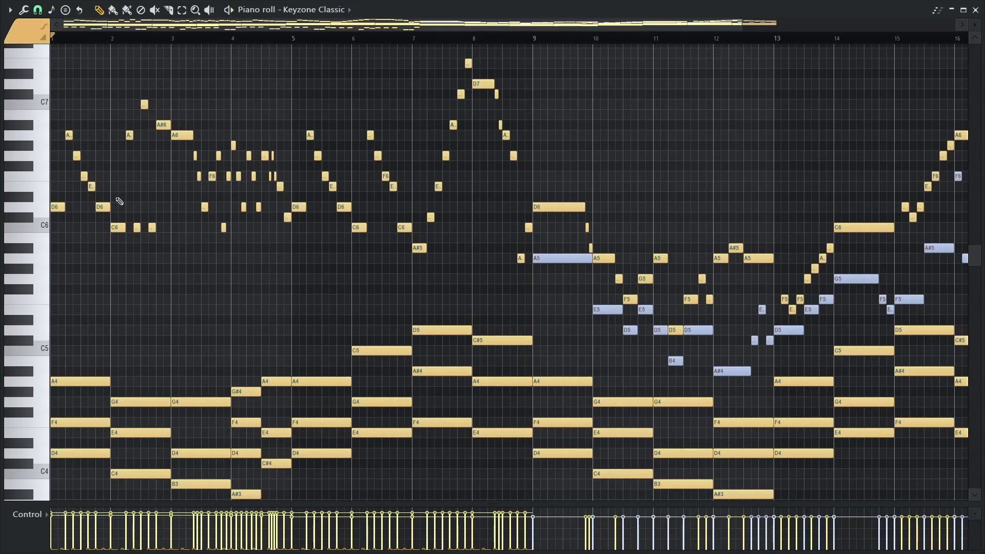
# Play the second half of the drop end piano pattern from bar 9 to about bar 16, and return to the playlist
pyautogui.moveTo(573, 130); pyautogui.dragTo(270, 85)
pyautogui.scroll(1, 272, 87)
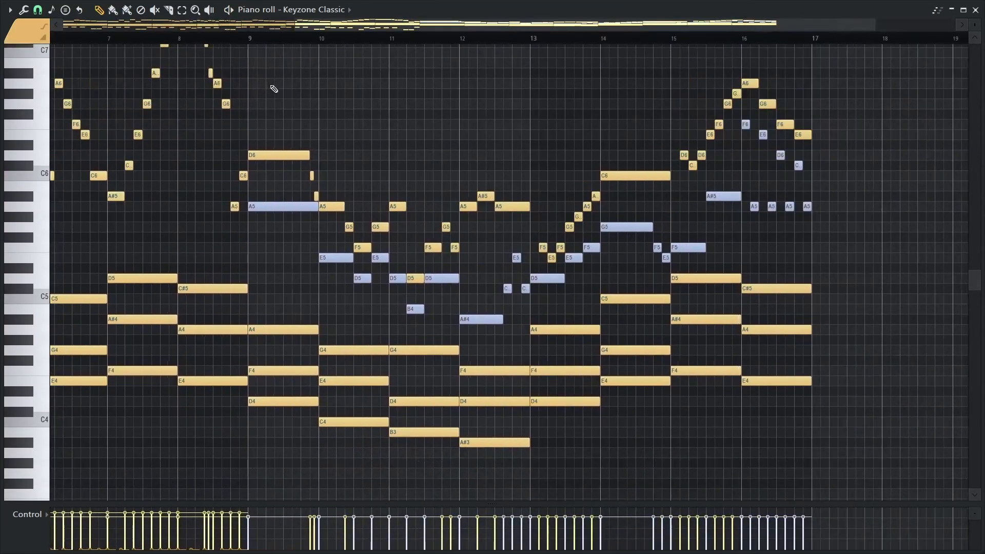
pyautogui.moveTo(520, 136); pyautogui.dragTo(452, 114)
pyautogui.press('space')
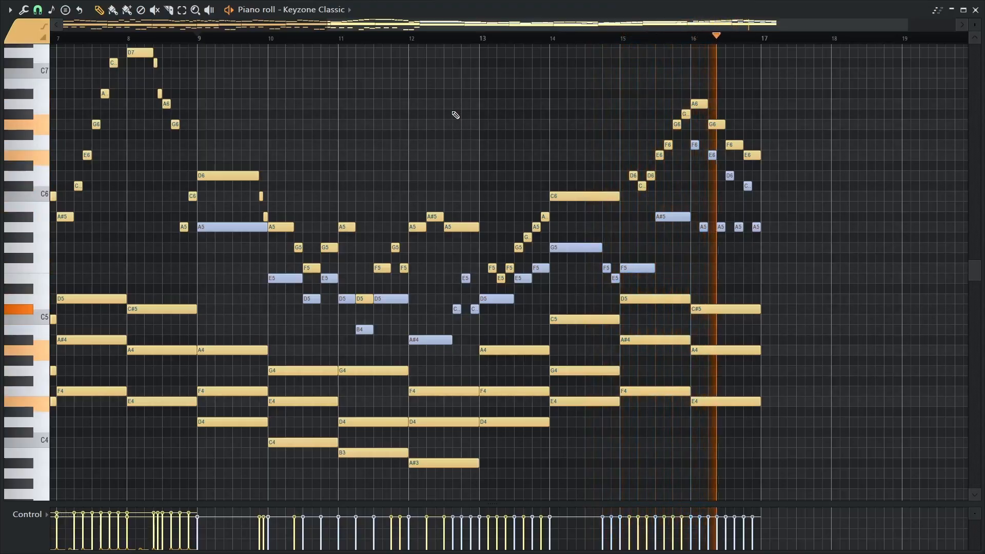
pyautogui.press('space')
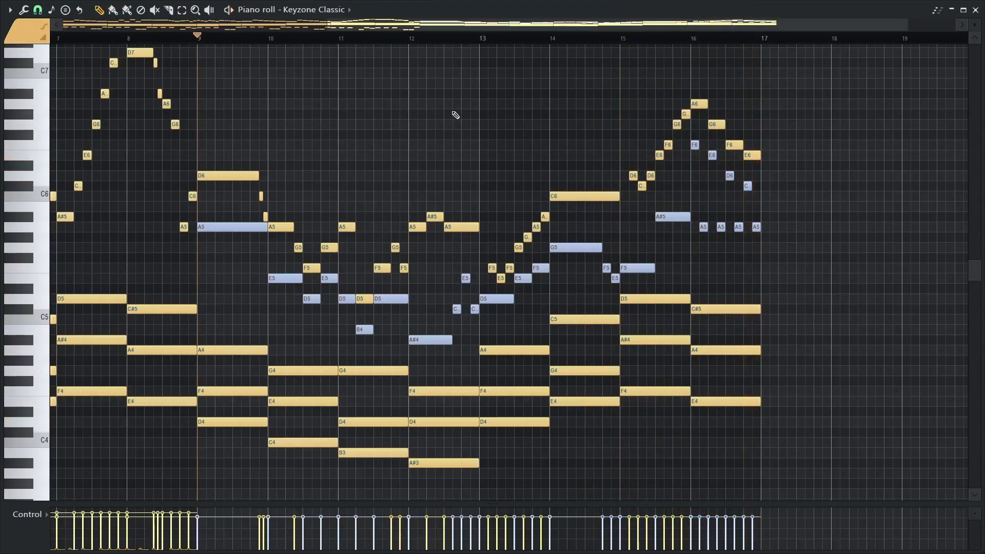
pyautogui.press('Escape')
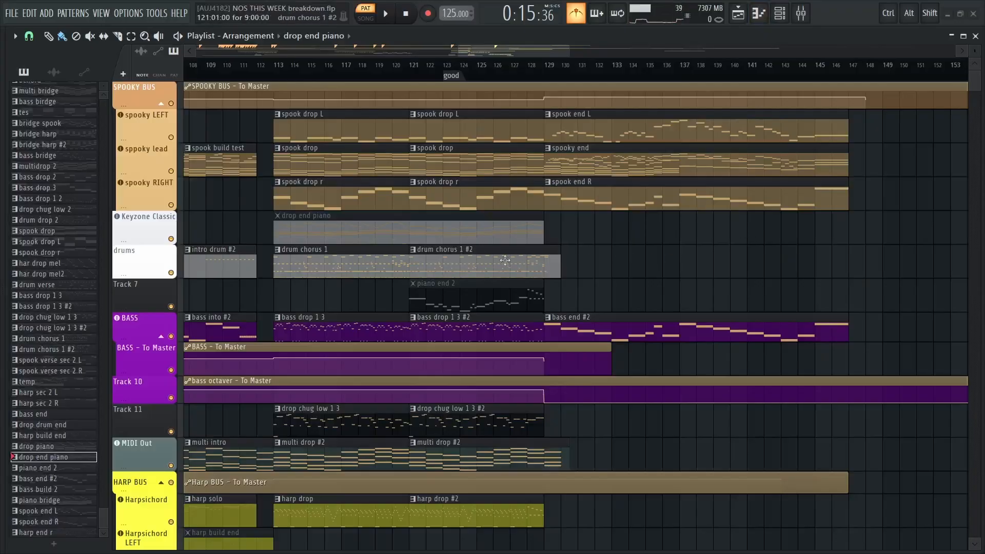
# Play the ending section of the arrangement in song mode from bar 129 to about bar 147
pyautogui.scroll(-2, 433, 235)
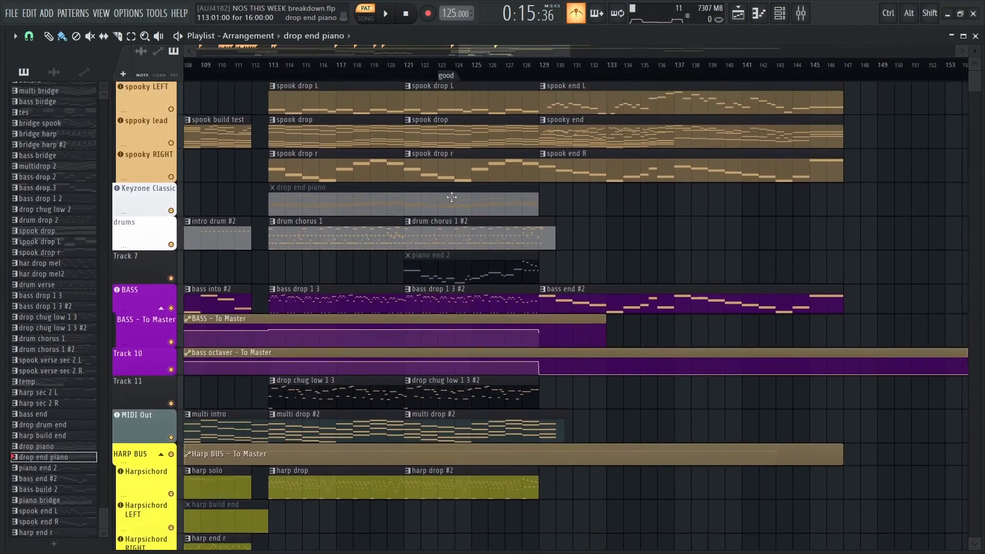
pyautogui.scroll(-4, 451, 198)
pyautogui.scroll(-6, 531, 256)
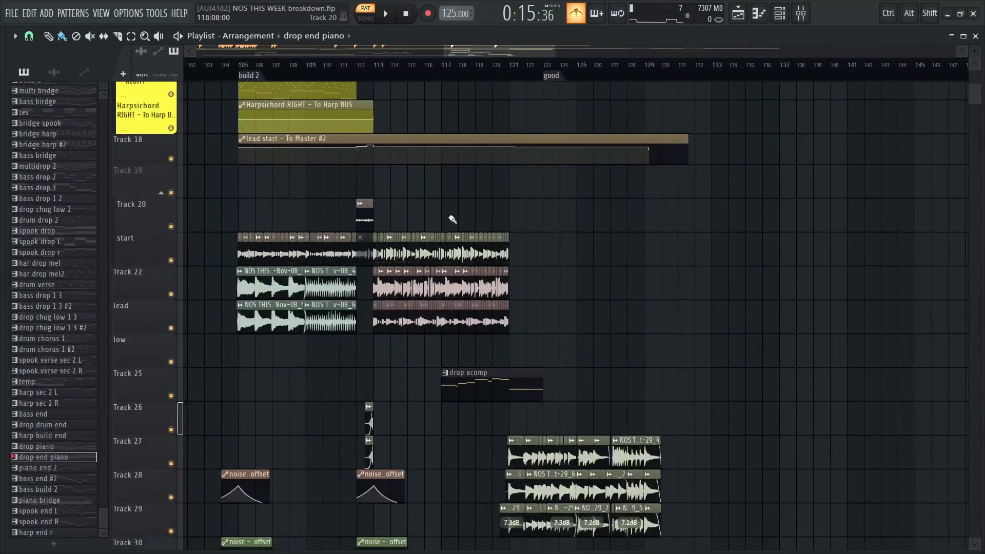
pyautogui.scroll(-3, 607, 315)
pyautogui.scroll(10, 546, 176)
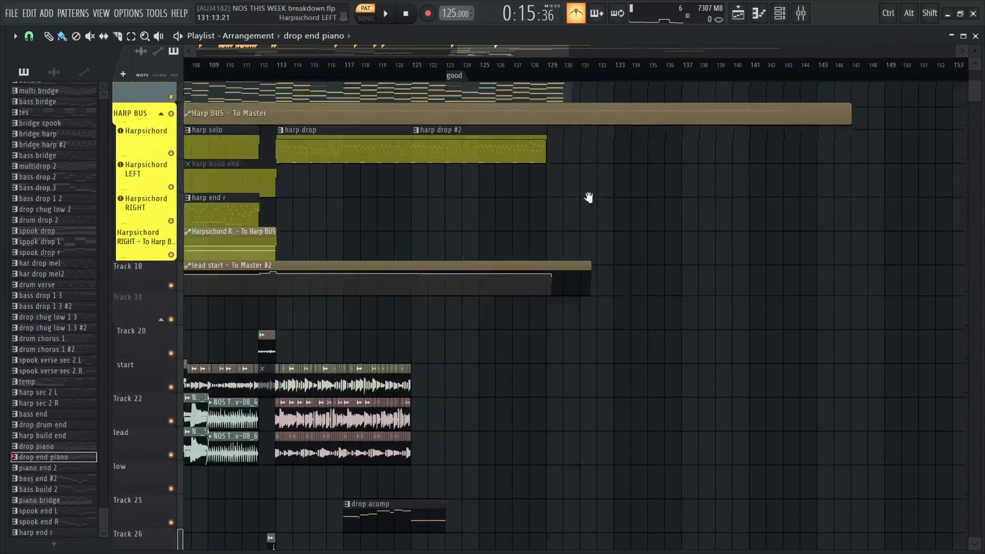
pyautogui.scroll(4, 657, 193)
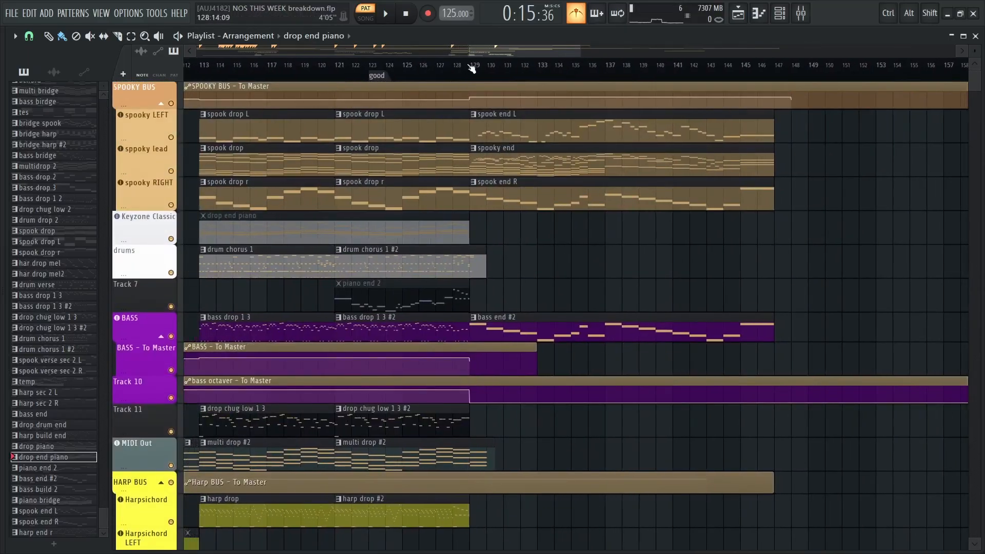
pyautogui.press('space')
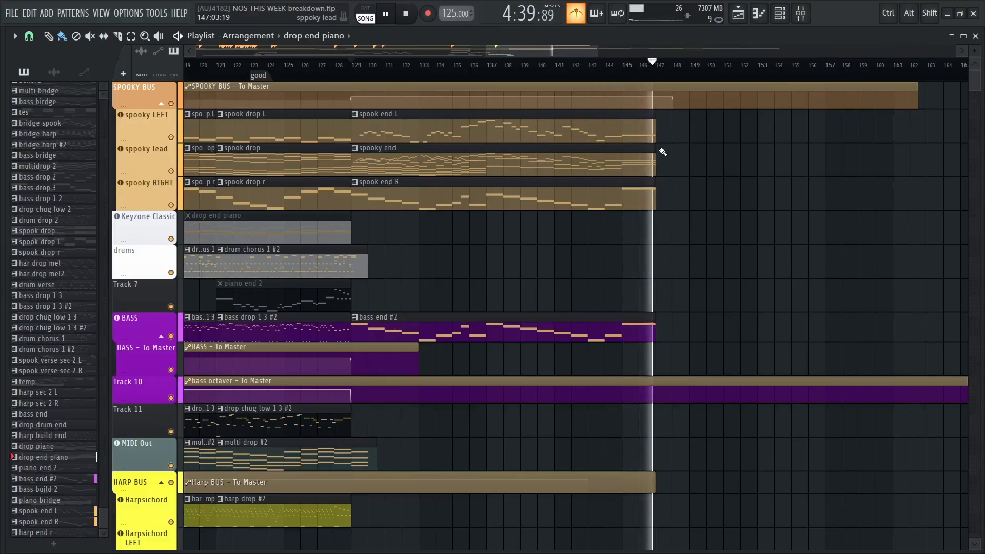
pyautogui.press('space')
# Play the second half of the ending from bar 137, and replay it from there past bar 139
pyautogui.keyDown('ctrl'); pyautogui.scroll(-4, 387, 135); pyautogui.keyUp('ctrl')
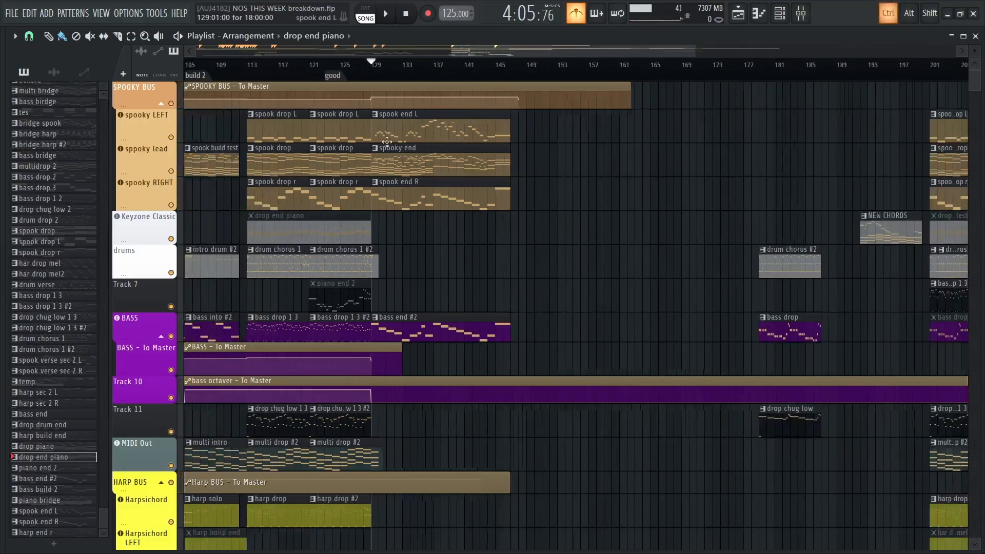
pyautogui.moveTo(229, 185); pyautogui.dragTo(773, 243)
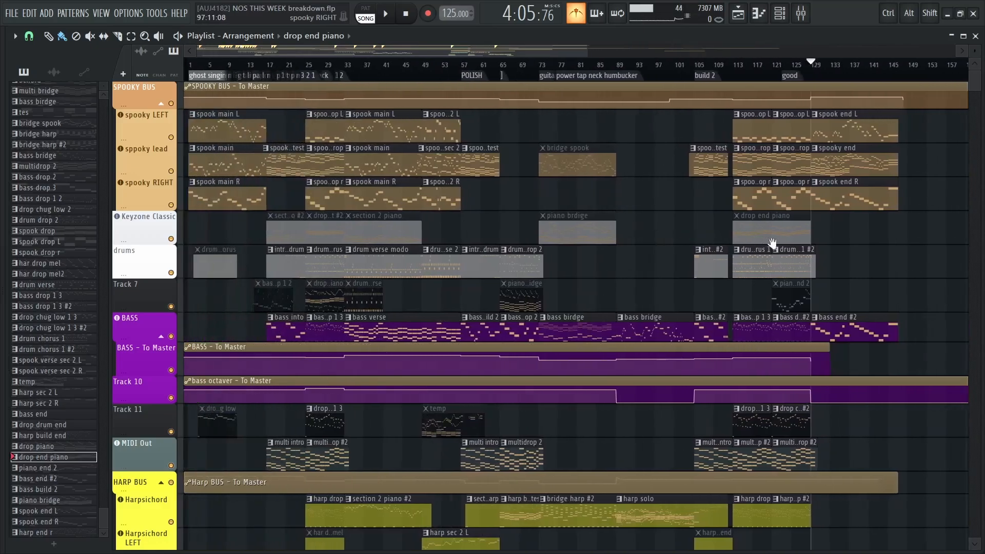
pyautogui.keyDown('ctrl'); pyautogui.scroll(6, 477, 132); pyautogui.keyUp('ctrl')
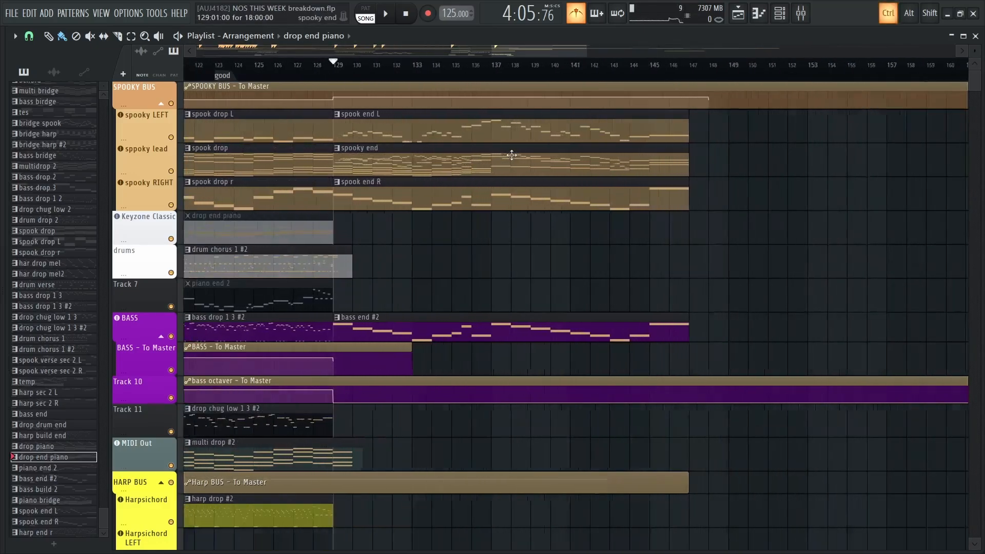
pyautogui.press('space')
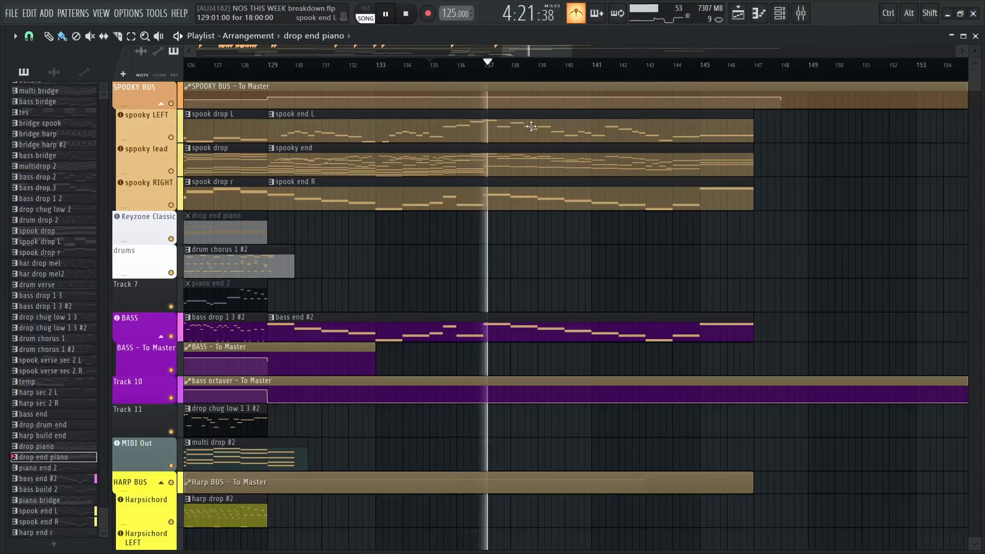
pyautogui.press('space')
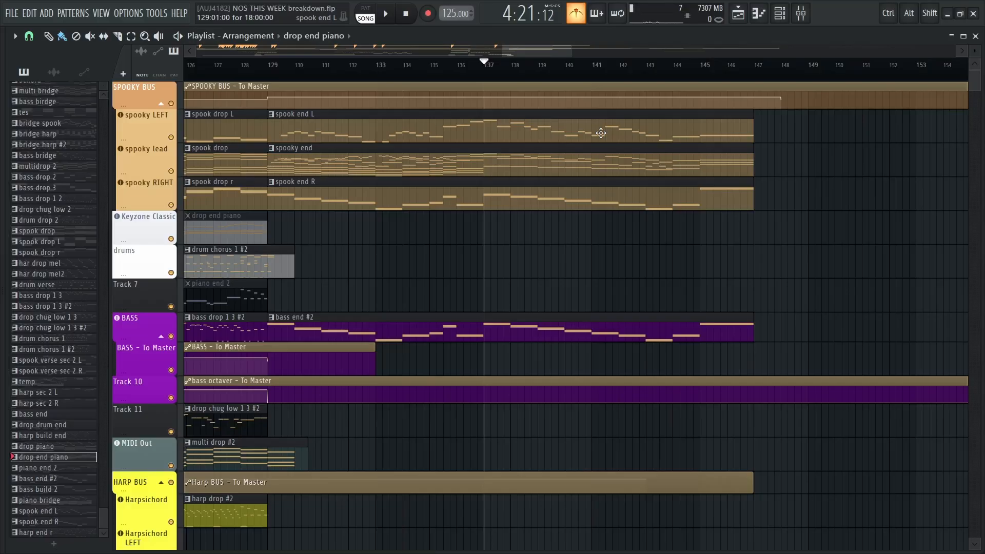
pyautogui.press('space')
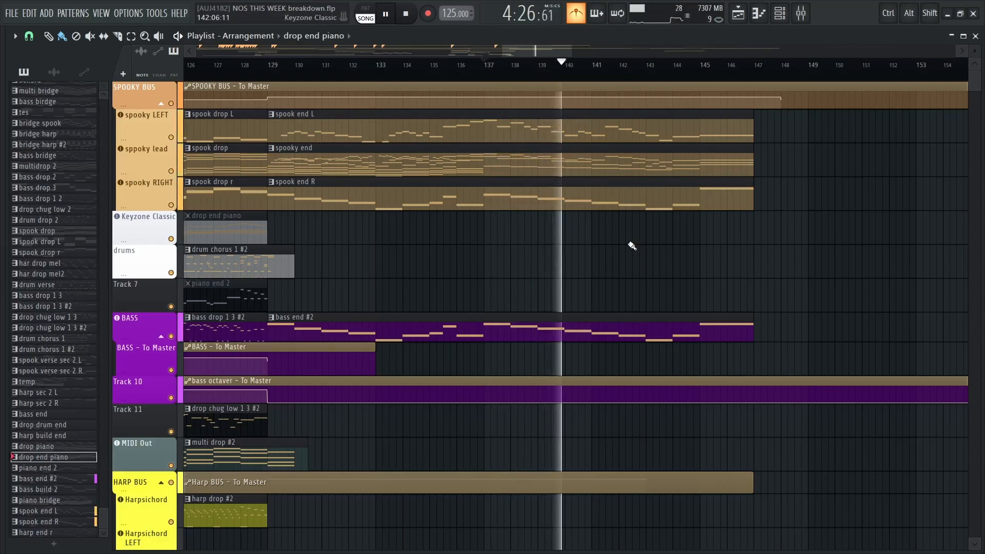
pyautogui.press('space')
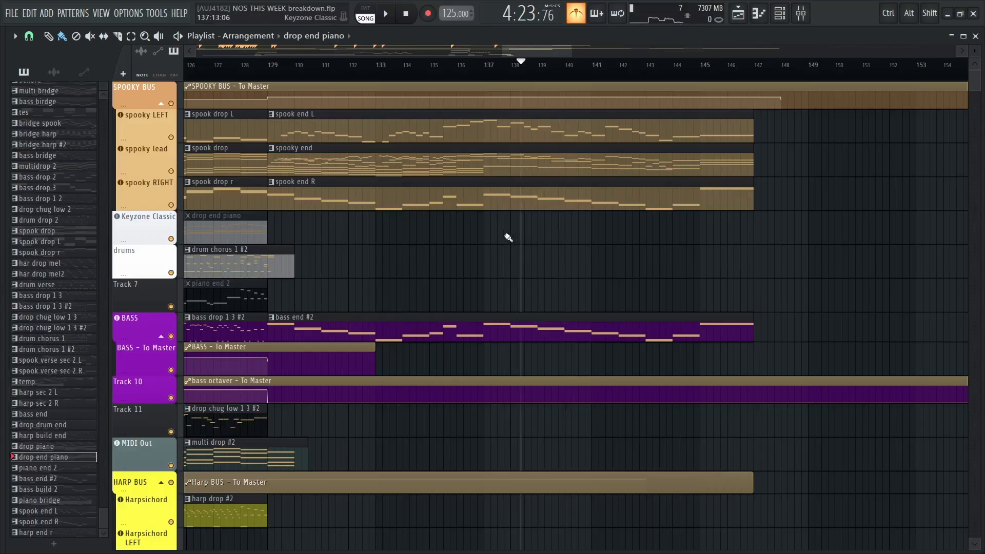
# Examine the whole arrangement from bar 1 to the ending, including the harpsichord, automation and audio tracks down to Track 28
pyautogui.scroll(-8, 508, 238)
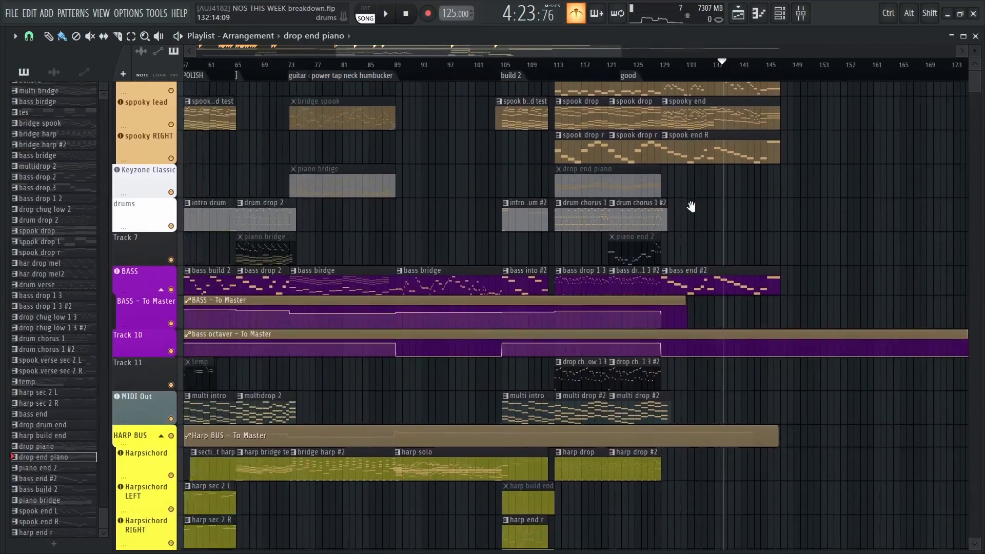
pyautogui.scroll(-3, 582, 249)
pyautogui.scroll(-3, 583, 205)
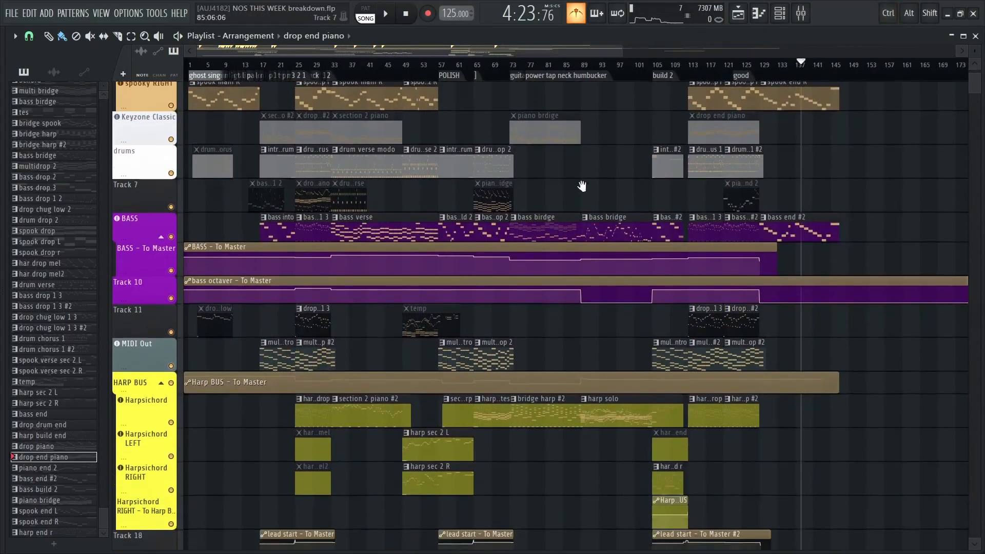
pyautogui.scroll(-11, 579, 181)
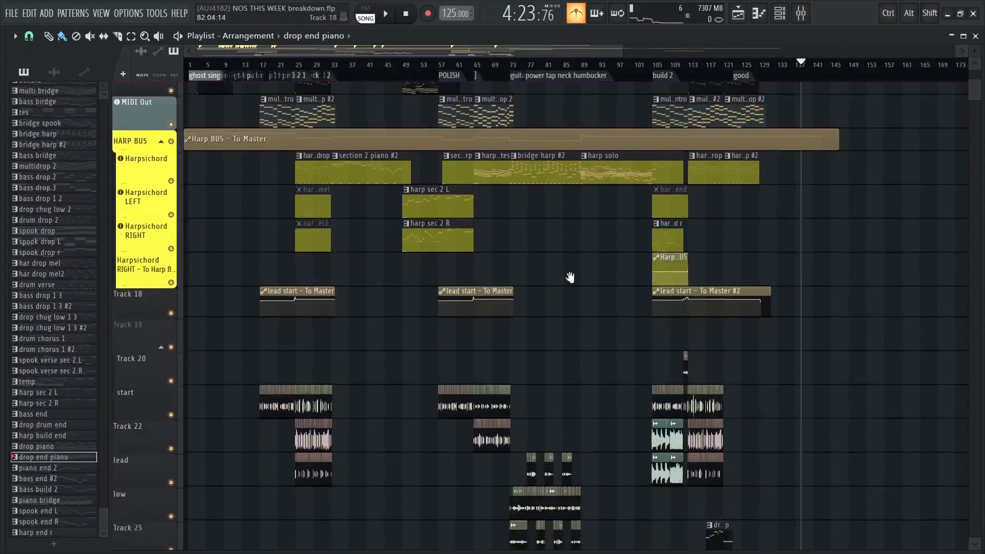
pyautogui.scroll(-6, 637, 305)
pyautogui.scroll(20, 629, 187)
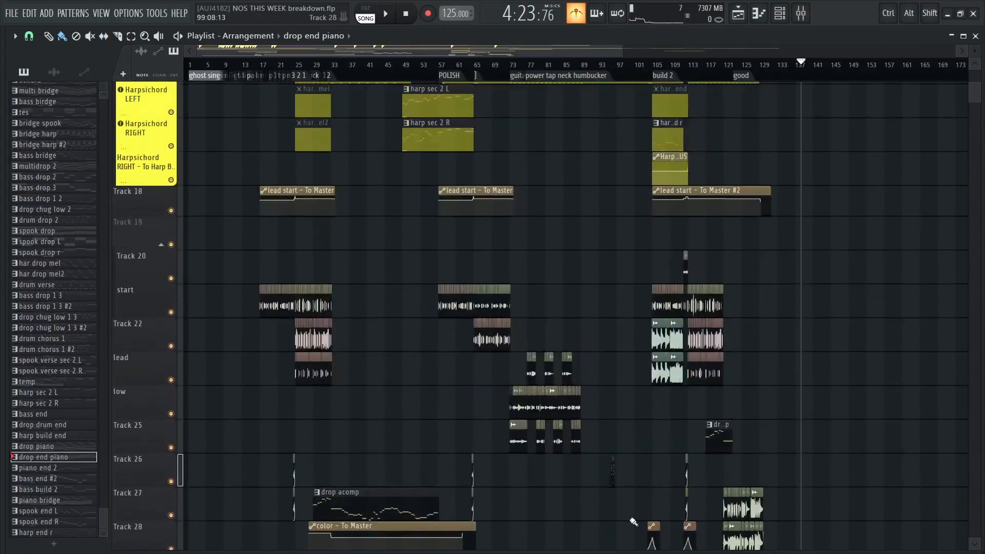
# Play the leftover drum chorus #2, bass drop and drop chug low clips beyond the ending, from bar 179 to about bar 181
pyautogui.scroll(3, 569, 493)
pyautogui.hscroll(2, 524, 488)
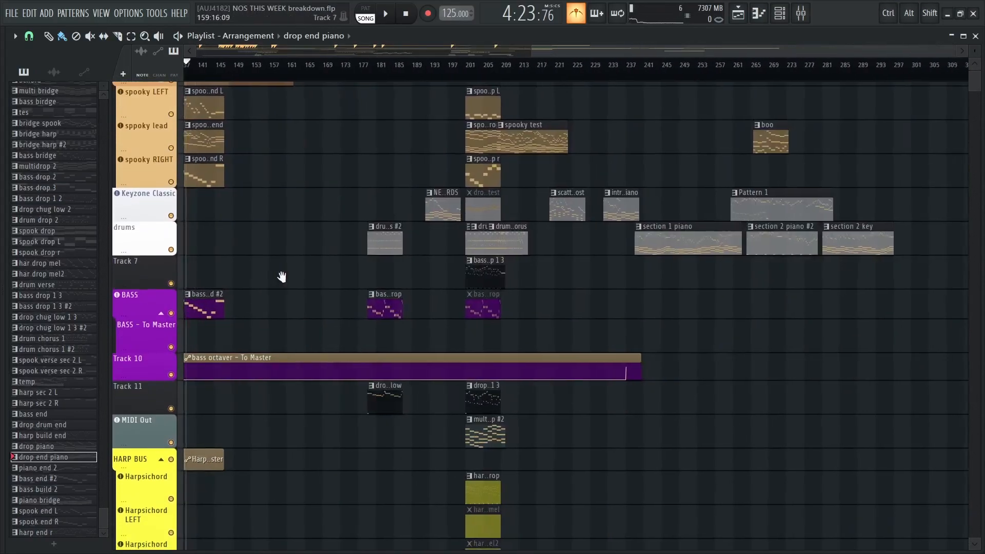
pyautogui.moveTo(285, 277); pyautogui.dragTo(323, 194)
pyautogui.moveTo(442, 187); pyautogui.dragTo(436, 265)
pyautogui.scroll(6, 436, 267)
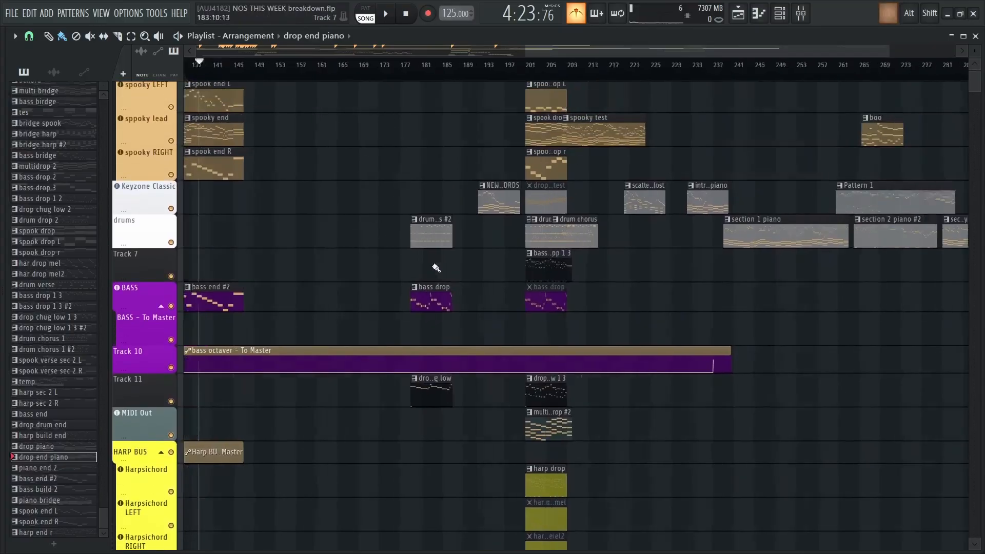
pyautogui.click(380, 78)
pyautogui.press('space')
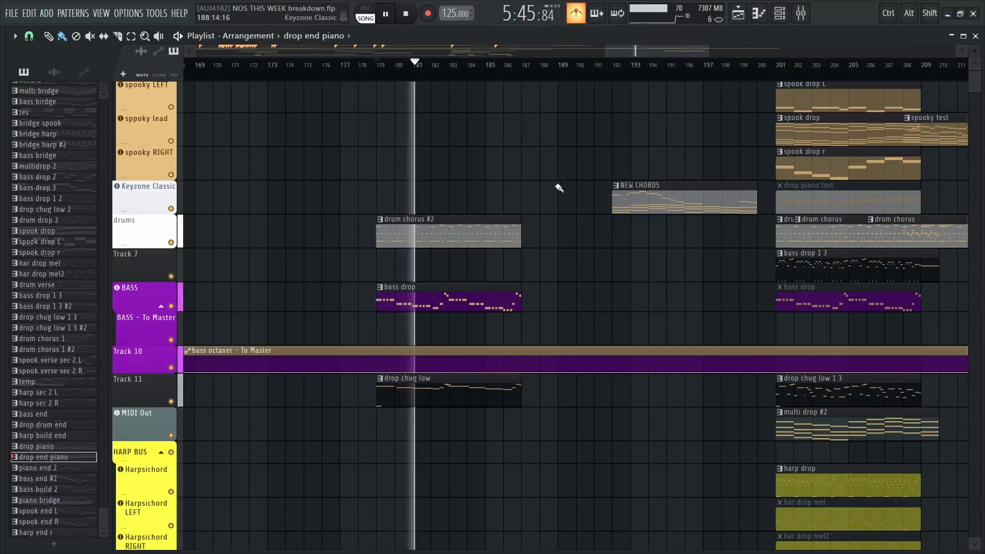
pyautogui.press('space')
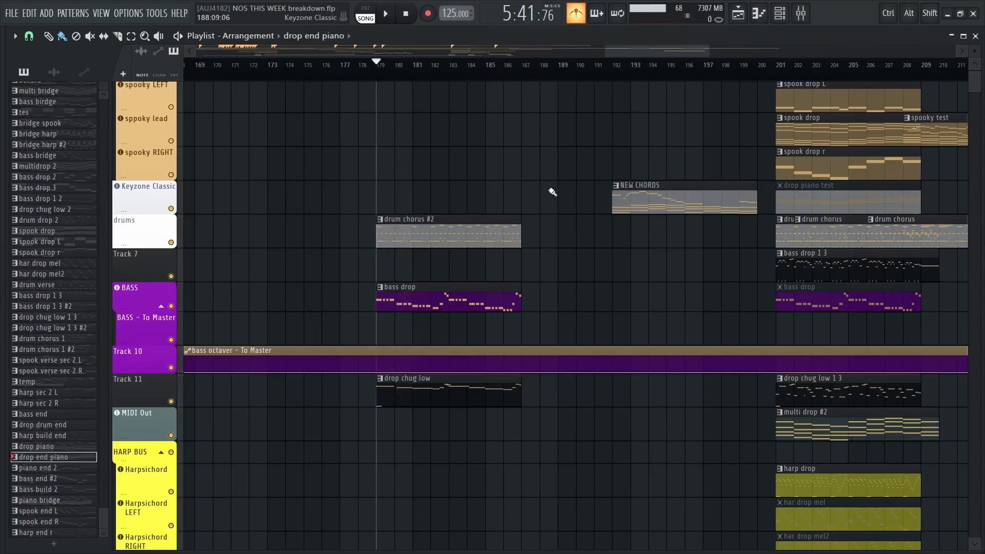
# Play the leftover drop version with the spook drop, bass drop 1 3 and harp drop clips from bar 201 to about bar 205
pyautogui.moveTo(538, 189); pyautogui.dragTo(531, 161)
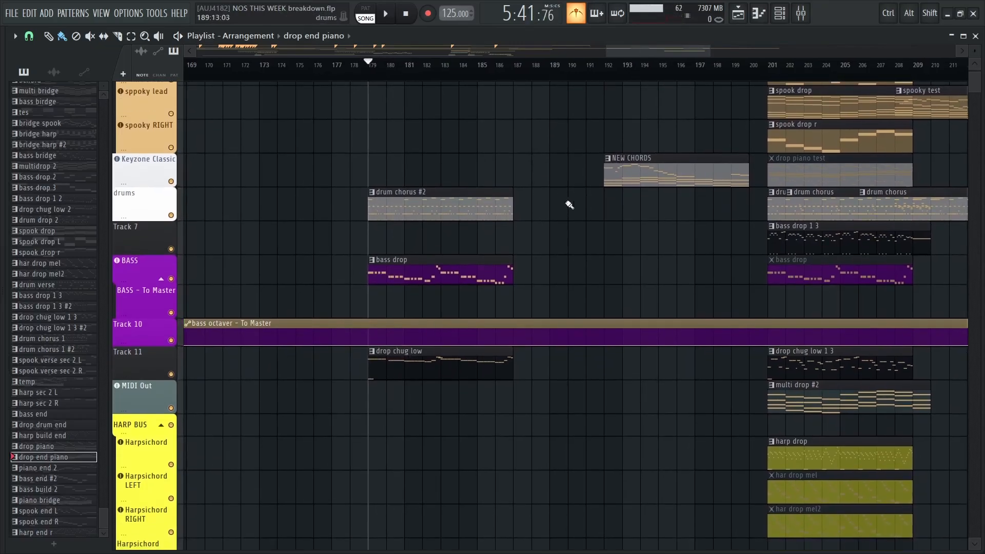
pyautogui.moveTo(570, 204); pyautogui.dragTo(489, 191)
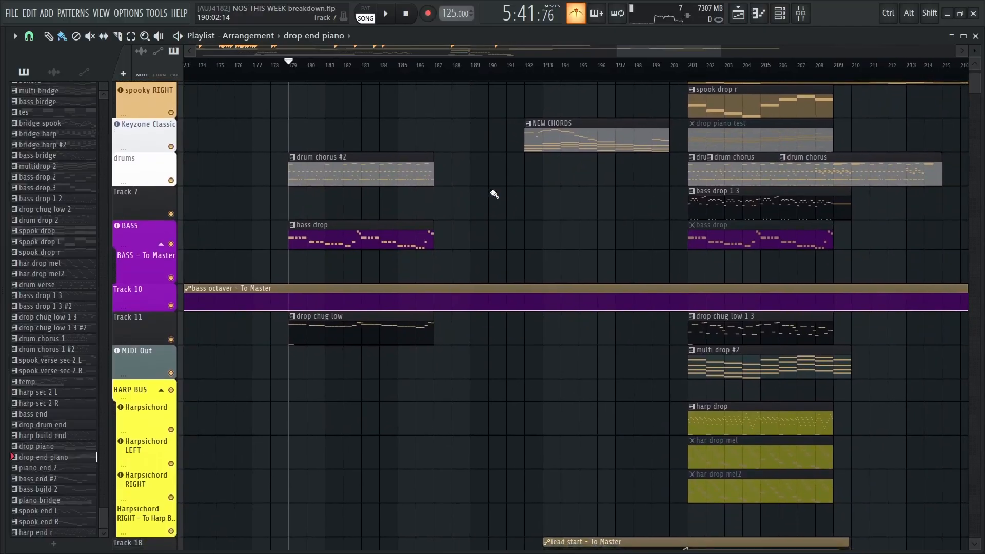
pyautogui.moveTo(462, 202); pyautogui.dragTo(380, 253)
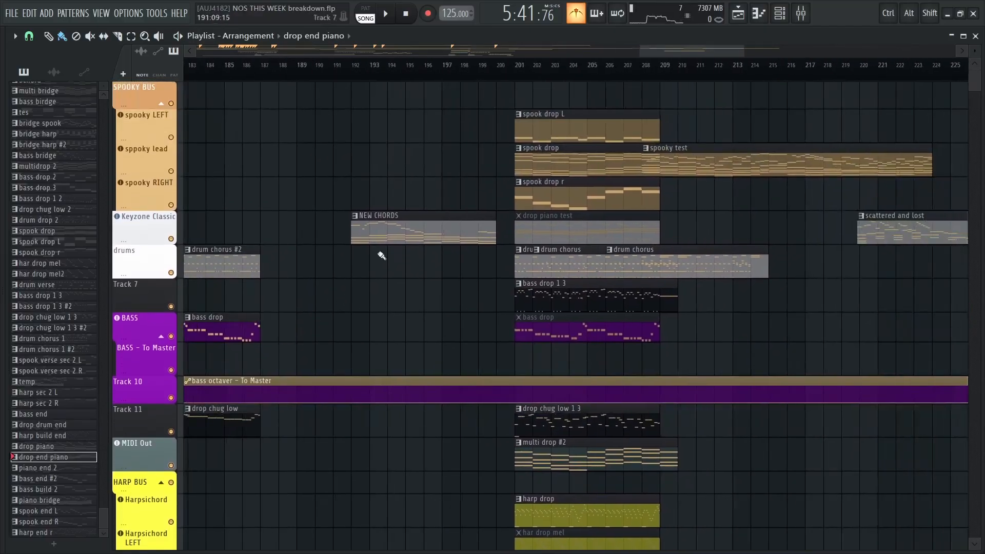
pyautogui.click(515, 65)
pyautogui.press('space')
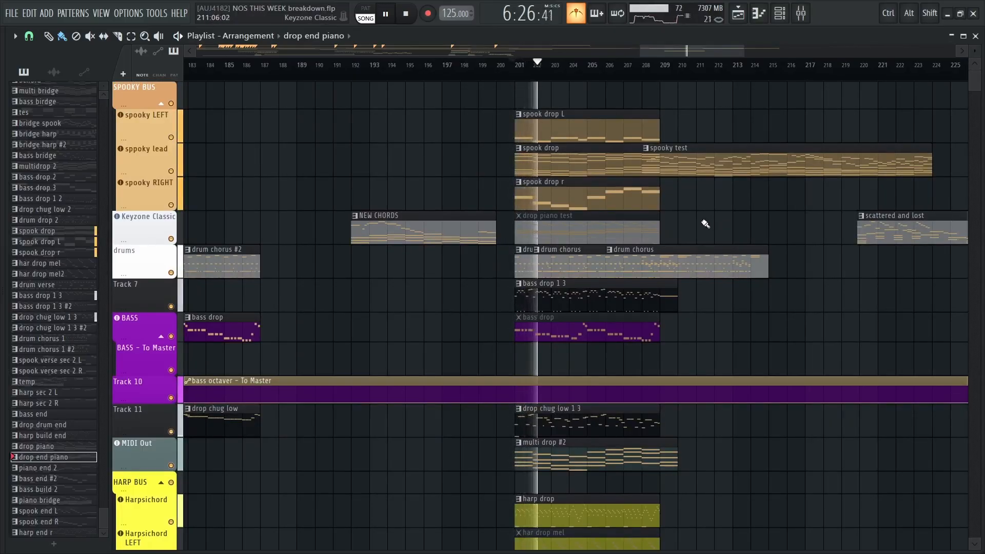
pyautogui.moveTo(678, 220); pyautogui.dragTo(616, 228)
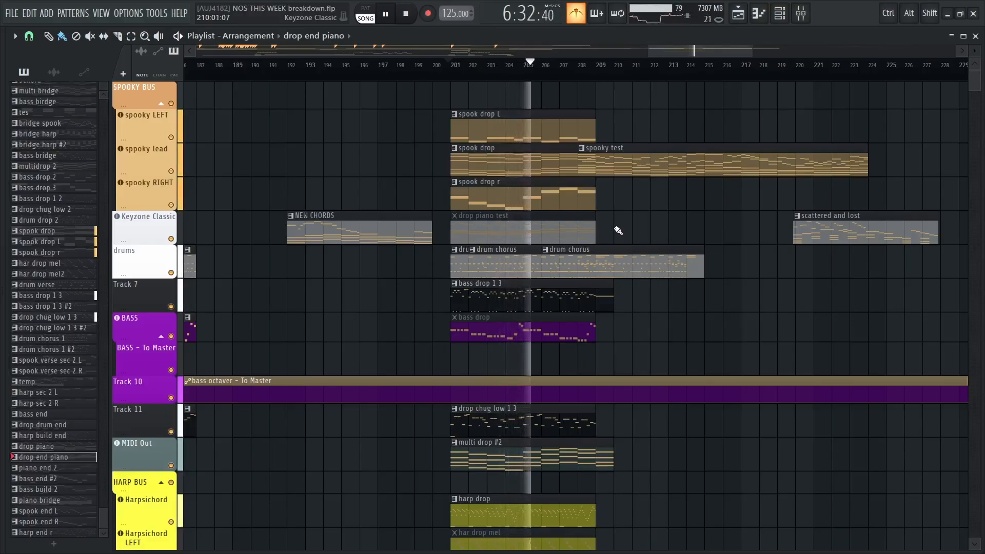
pyautogui.press('space')
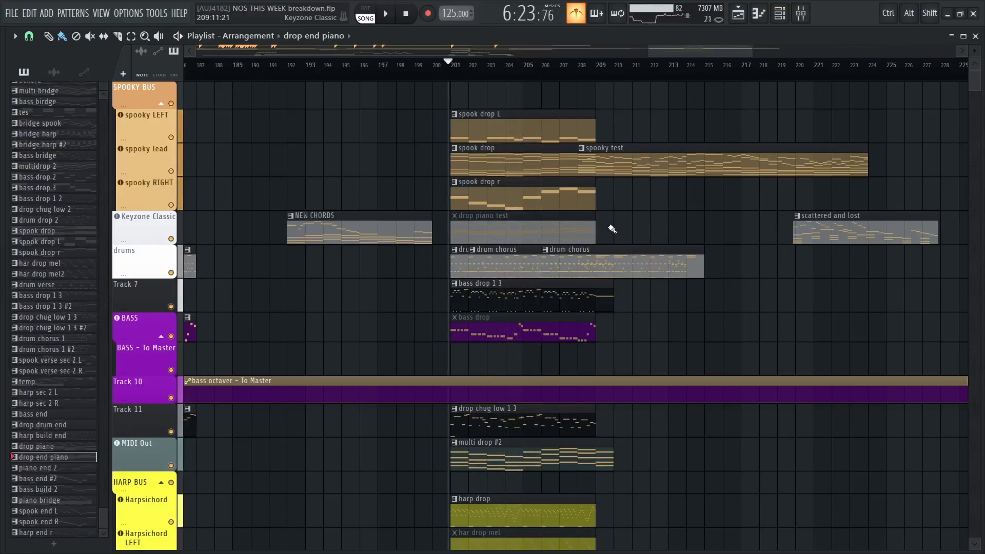
# Open the scattered and lost pattern from the Keyzone Classic track in the piano roll
pyautogui.scroll(-4, 515, 231)
pyautogui.scroll(-3, 528, 182)
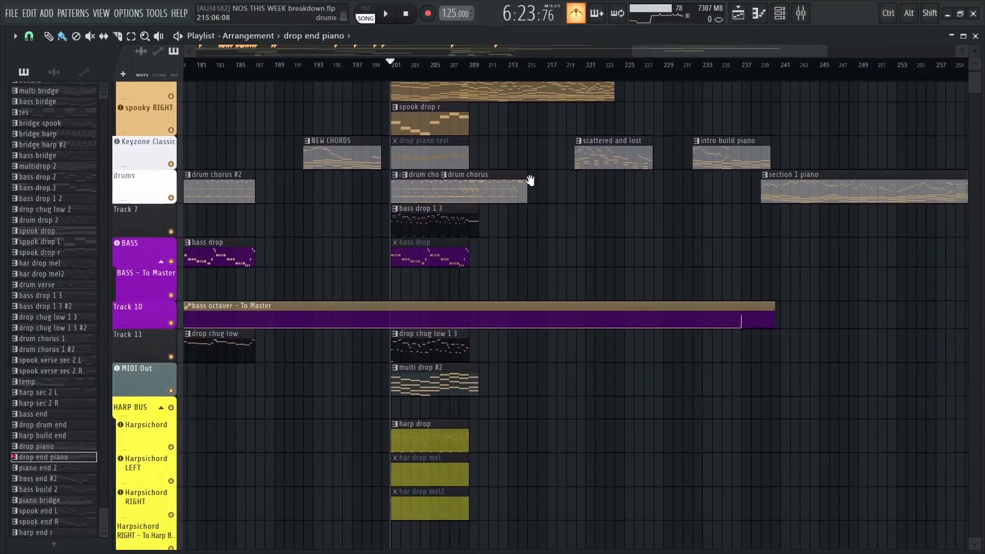
pyautogui.moveTo(565, 247); pyautogui.dragTo(585, 312)
pyautogui.moveTo(645, 314); pyautogui.dragTo(425, 339)
pyautogui.doubleClick(455, 226)
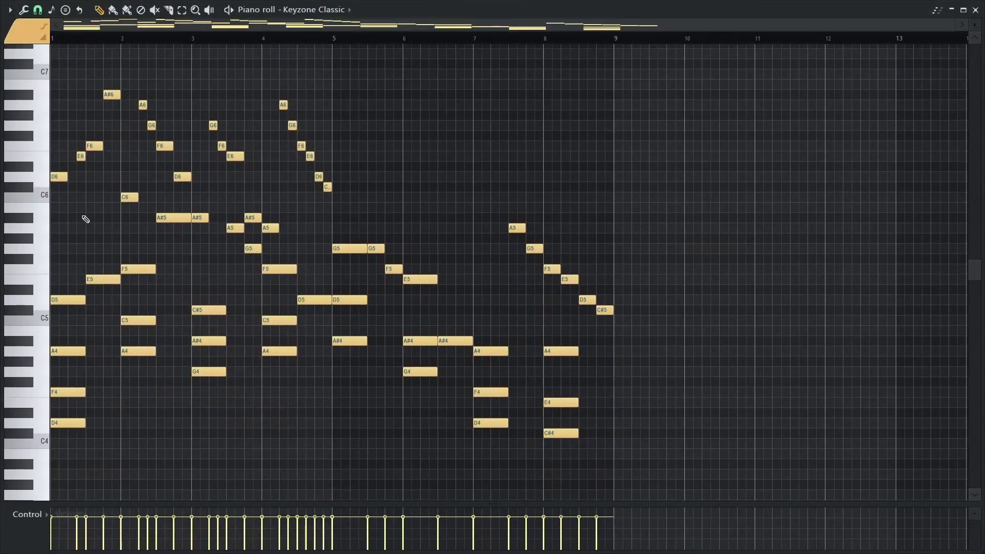
# Play the scattered and lost piano pattern from bar 1 to about bar 8, and return to the playlist
pyautogui.scroll(1, 83, 216)
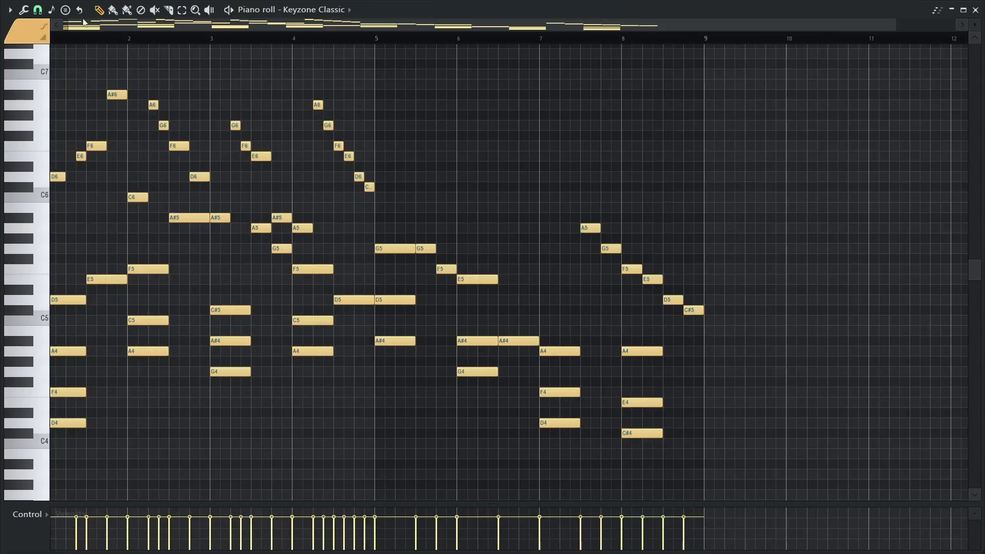
pyautogui.moveTo(71, 25); pyautogui.dragTo(63, 26)
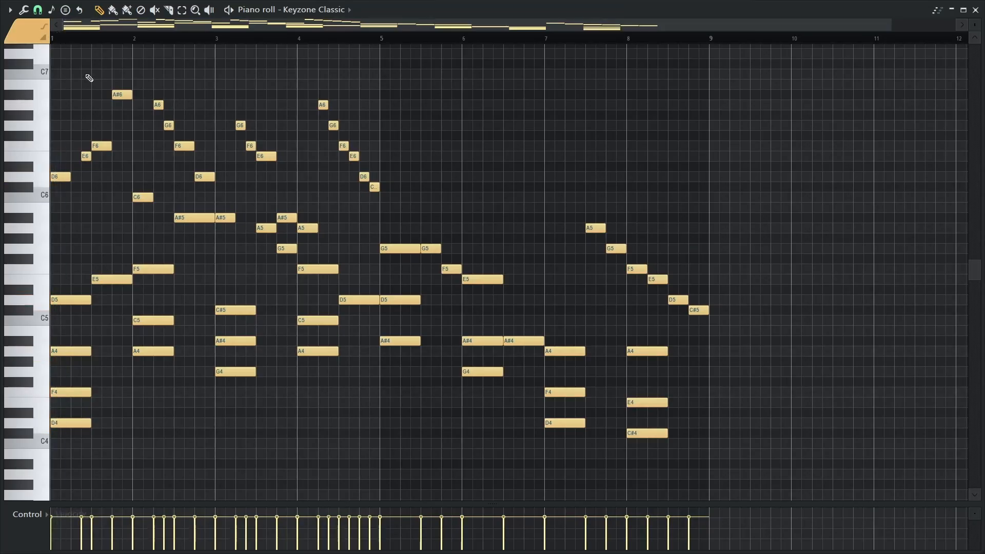
pyautogui.press('space')
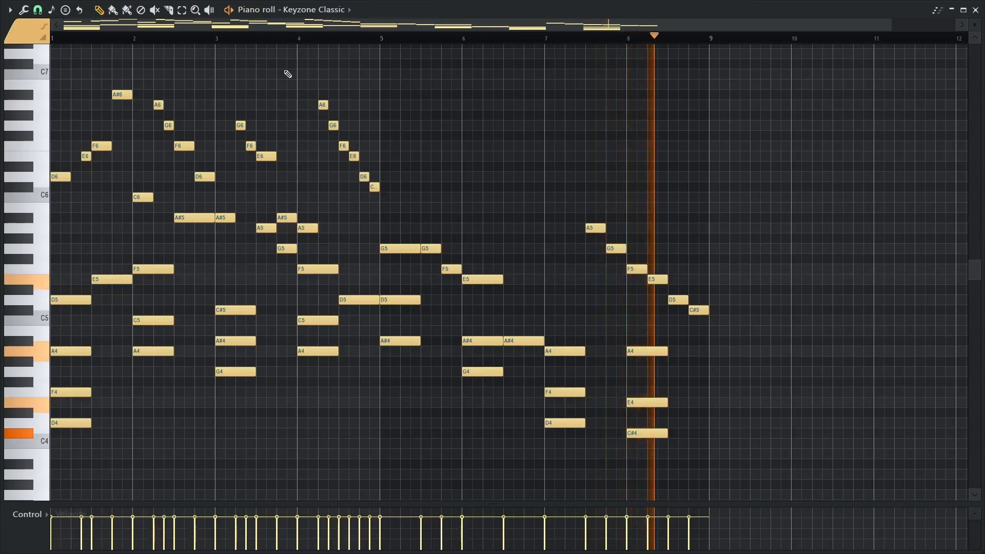
pyautogui.press('space')
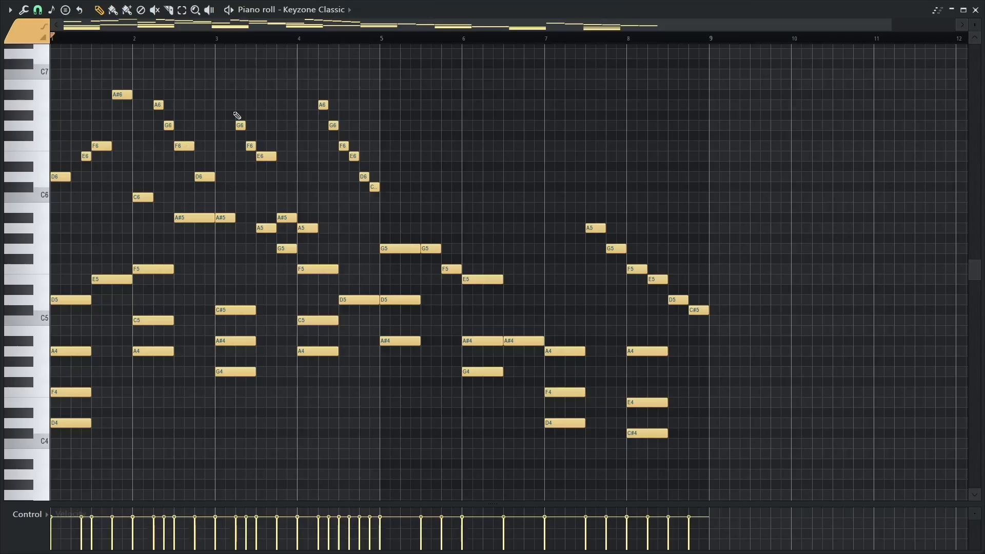
pyautogui.press('F7')
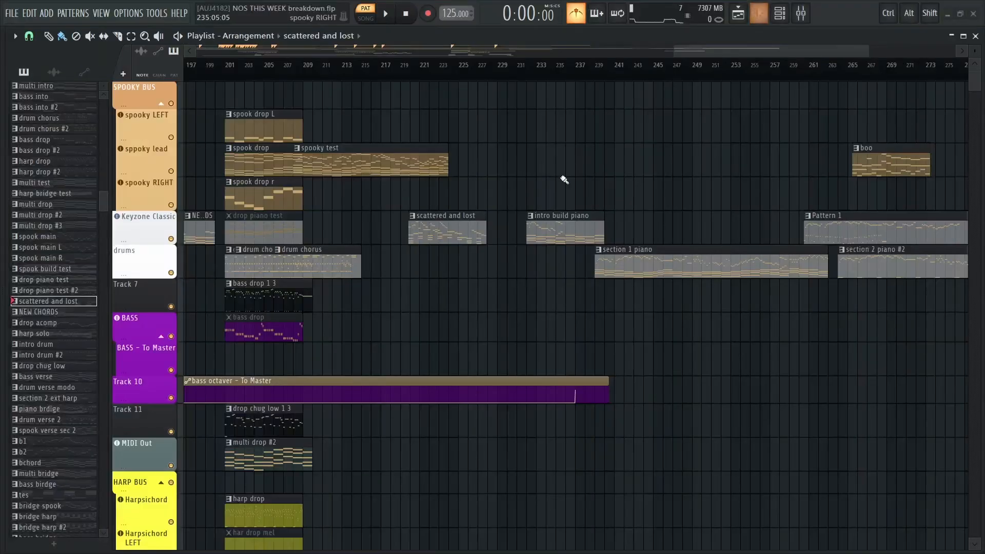
# Examine the scattered and lost clip at bar 220 up close and against the neighbouring leftover clips
pyautogui.moveTo(502, 229); pyautogui.dragTo(544, 226)
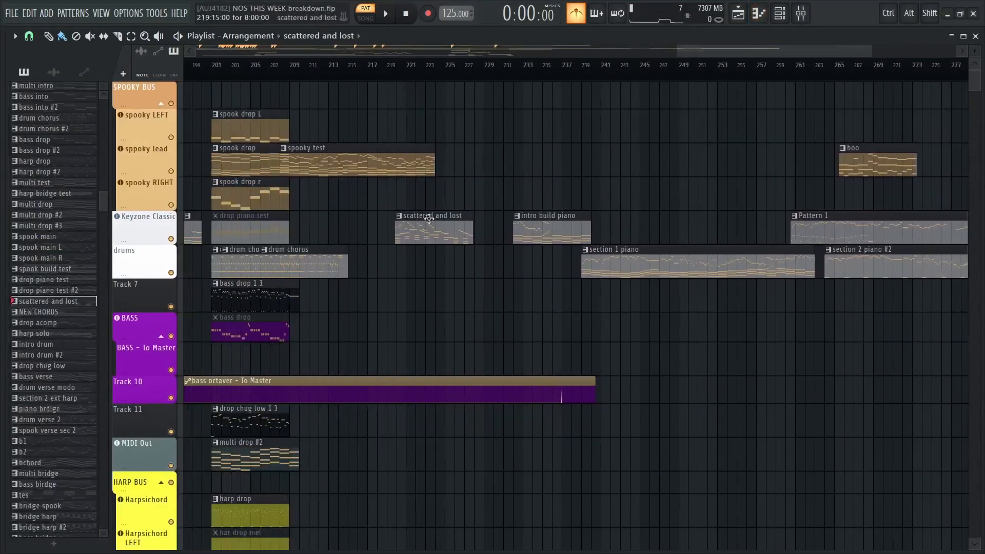
pyautogui.moveTo(490, 200); pyautogui.dragTo(266, 265)
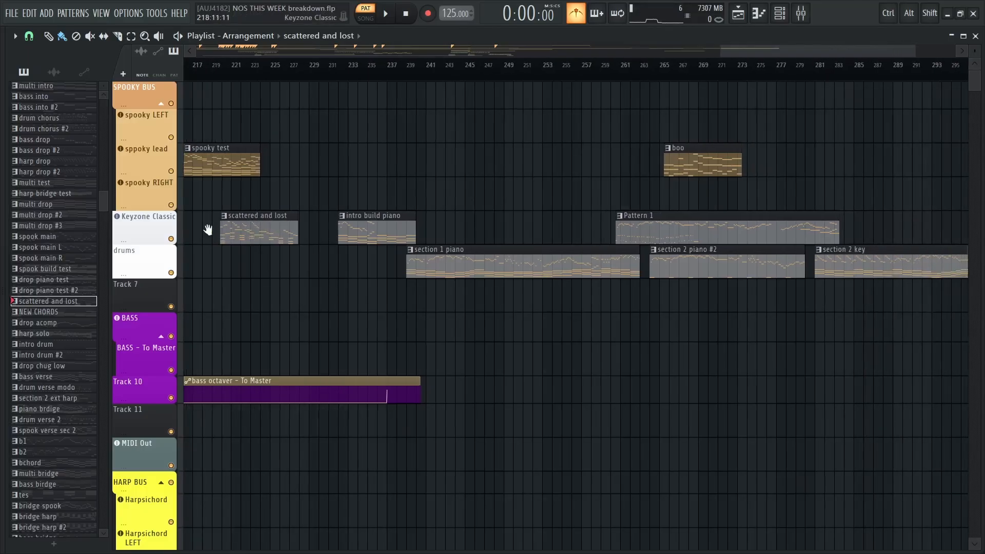
pyautogui.moveTo(209, 226); pyautogui.dragTo(245, 229)
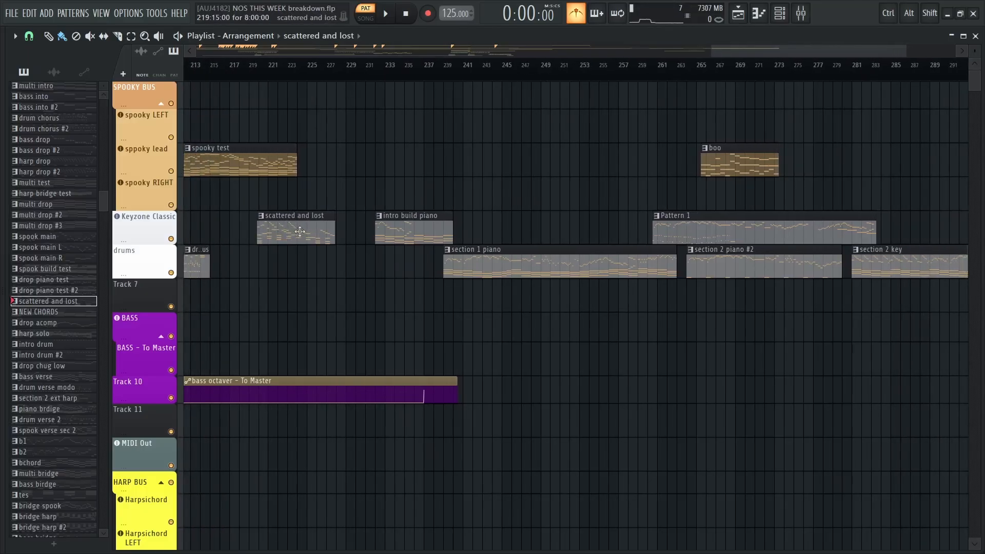
pyautogui.moveTo(279, 239); pyautogui.dragTo(378, 220)
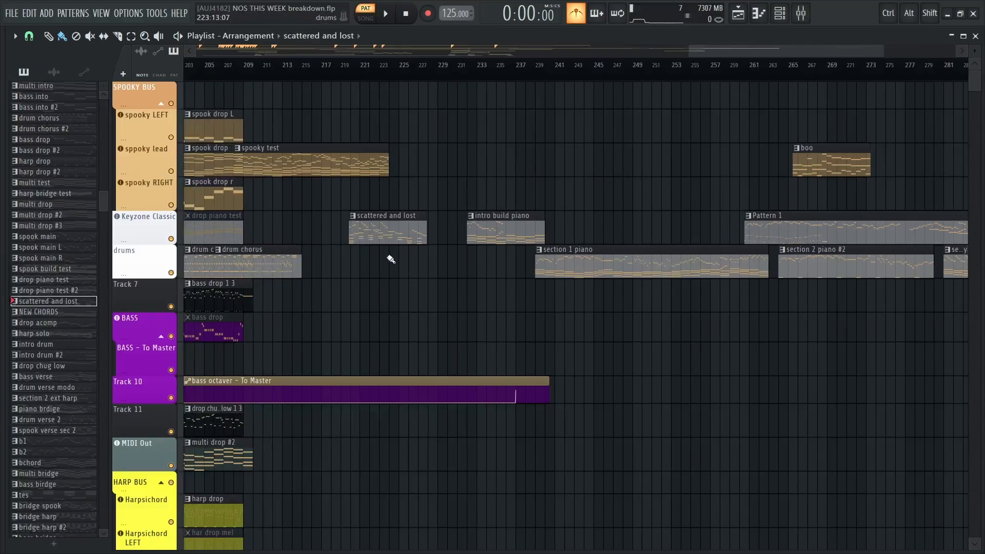
pyautogui.moveTo(389, 260); pyautogui.dragTo(479, 268)
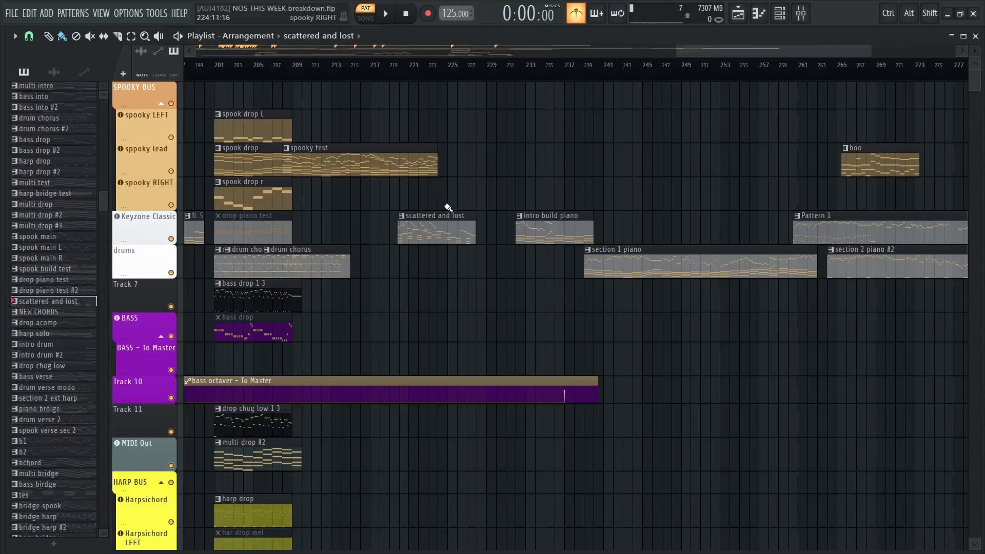
pyautogui.scroll(4, 445, 213)
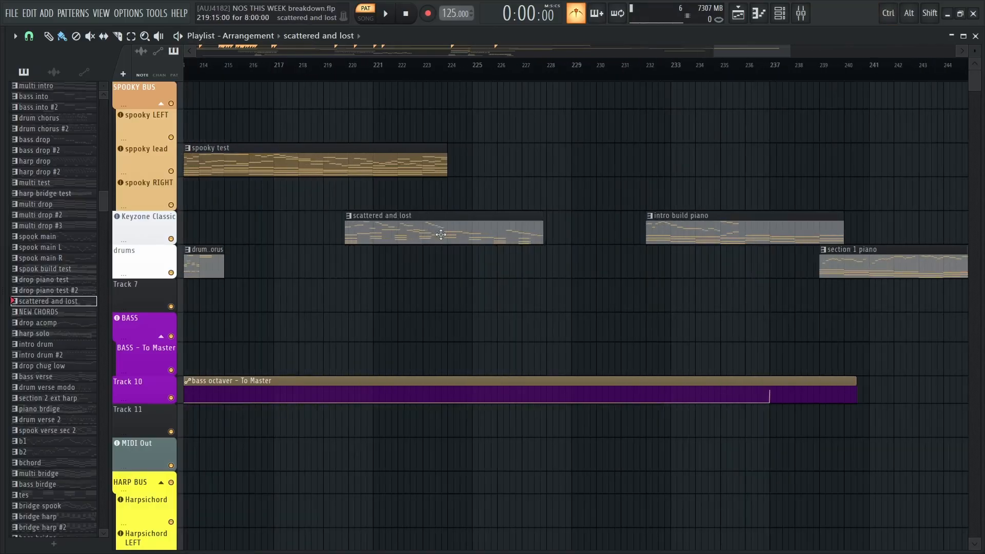
pyautogui.scroll(3, 421, 236)
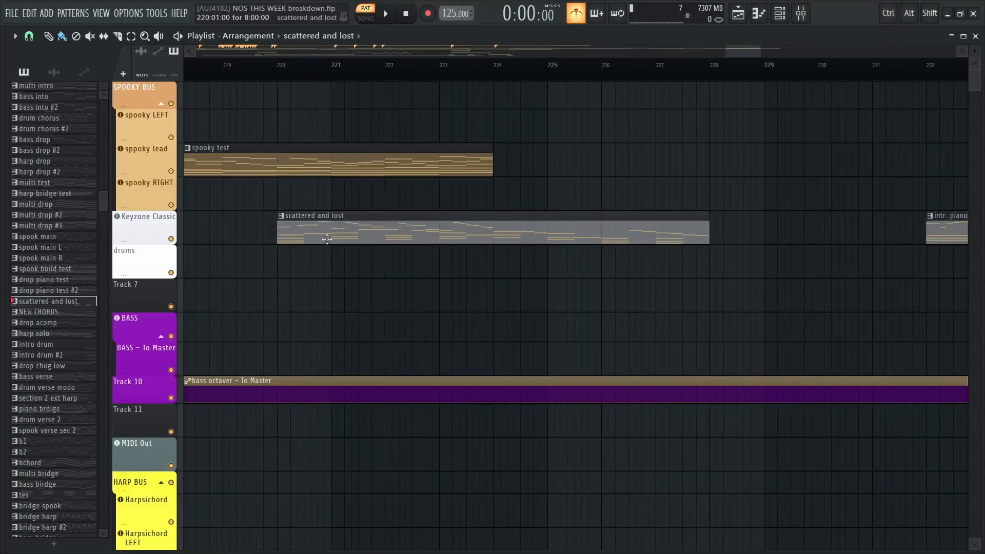
pyautogui.scroll(-3, 332, 218)
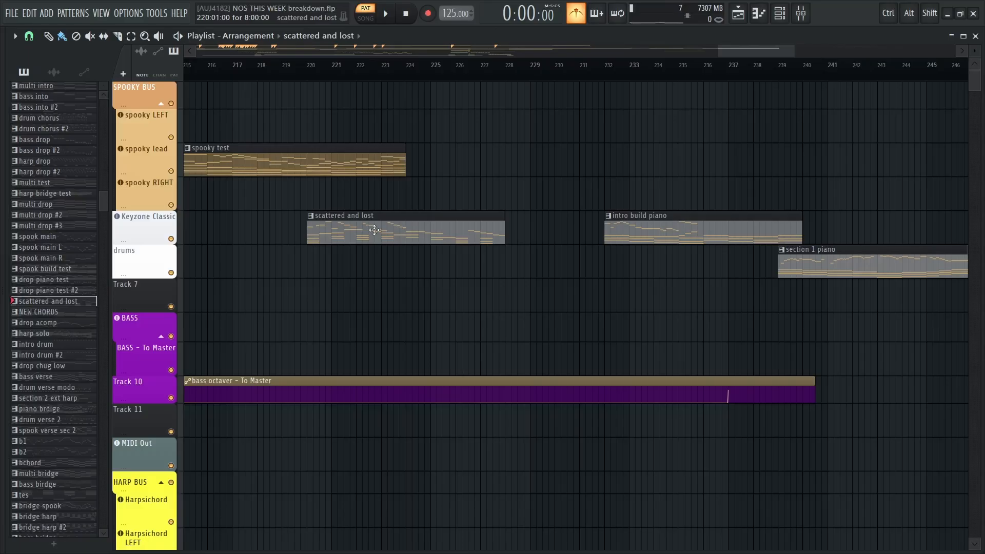
# Examine the leftover piano clips from intro build piano through section 1 piano and section 2 piano #2 to section 2 key
pyautogui.hscroll(4, 544, 194)
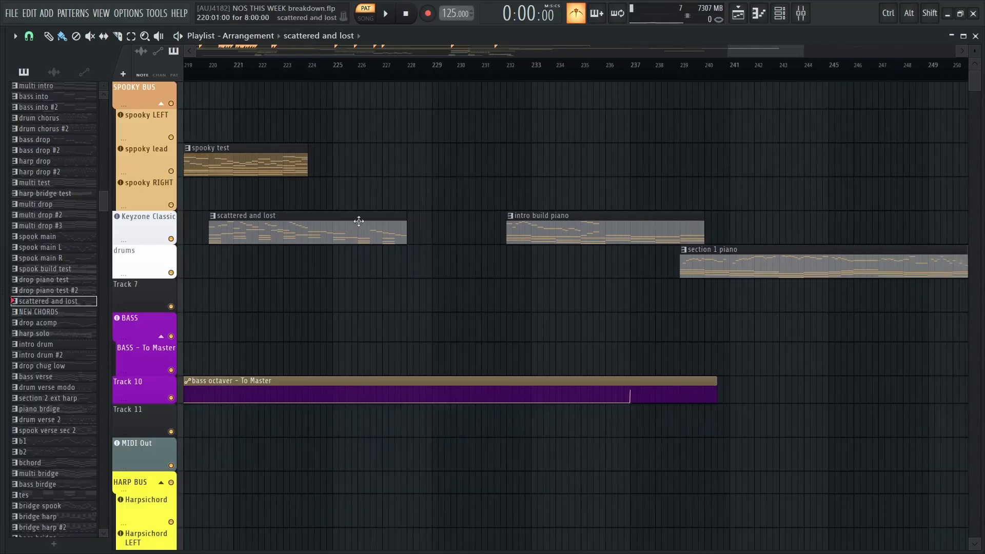
pyautogui.scroll(-2, 344, 221)
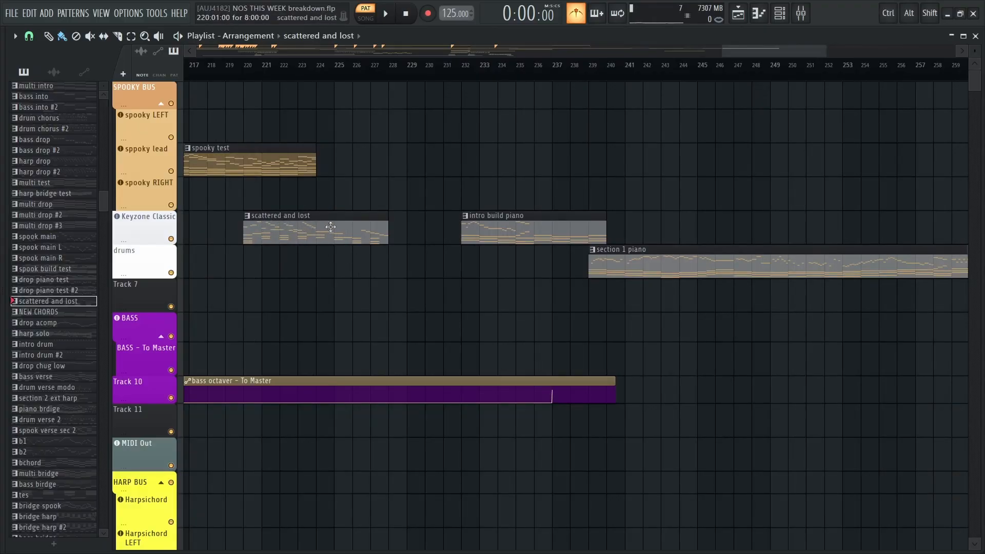
pyautogui.hscroll(10, 331, 227)
pyautogui.scroll(-2, 442, 201)
pyautogui.hscroll(10, 319, 198)
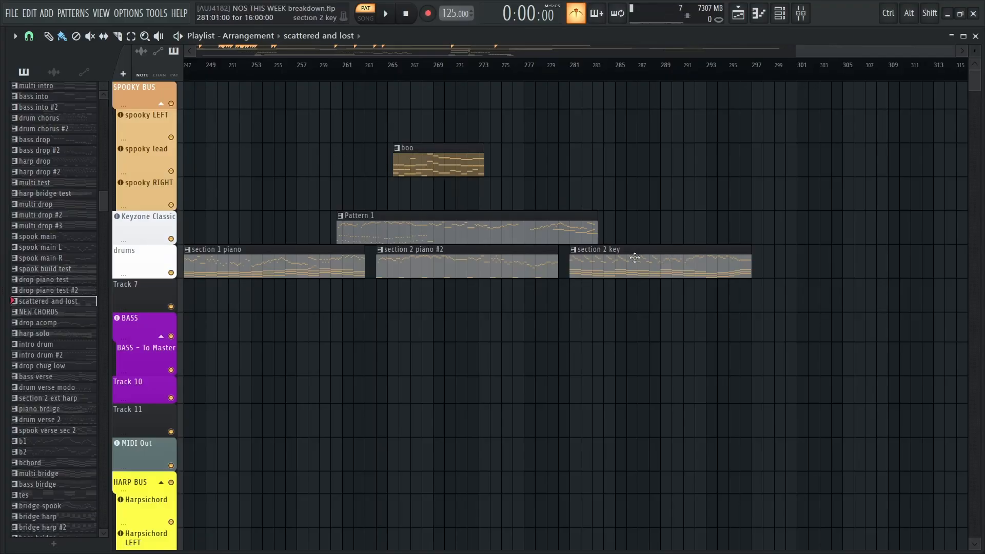
pyautogui.scroll(-5, 458, 226)
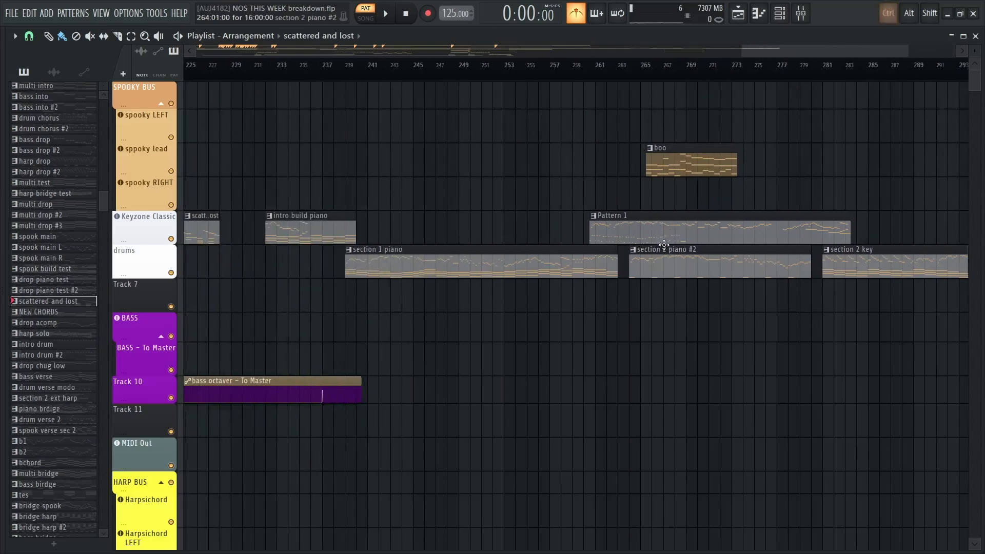
# Examine the arrangement's instrument, harpsichord and audio tracks down to Track 32, and return to the SPOOKY BUS tracks at bar 1
pyautogui.scroll(-6, 356, 422)
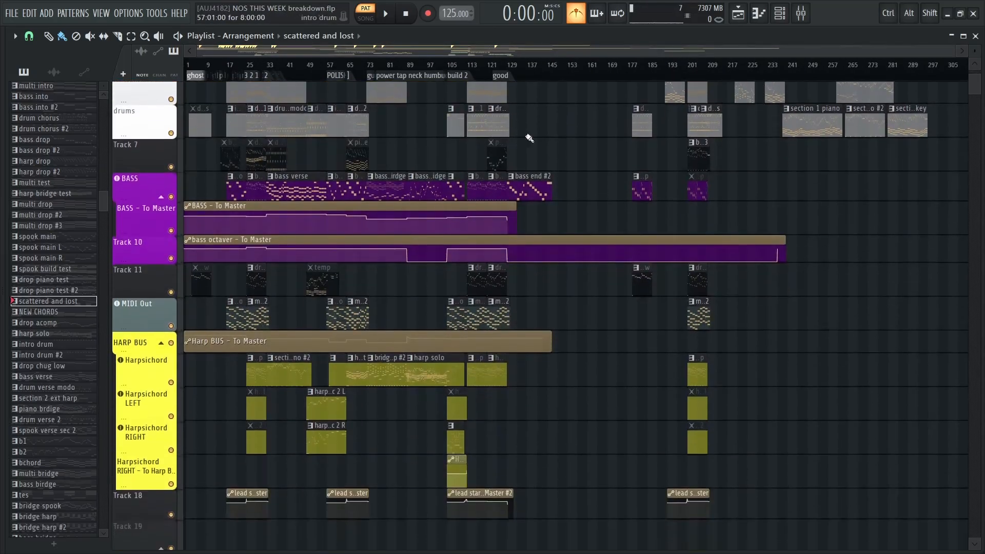
pyautogui.keyDown('ctrl'); pyautogui.scroll(4, 309, 289); pyautogui.keyUp('ctrl')
pyautogui.scroll(-10, 589, 176)
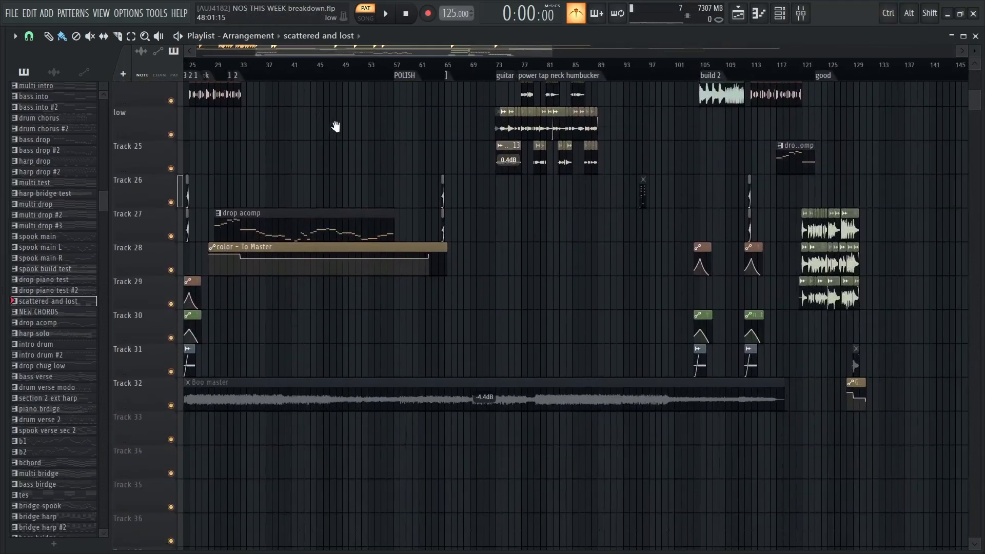
pyautogui.moveTo(336, 127); pyautogui.dragTo(638, 528)
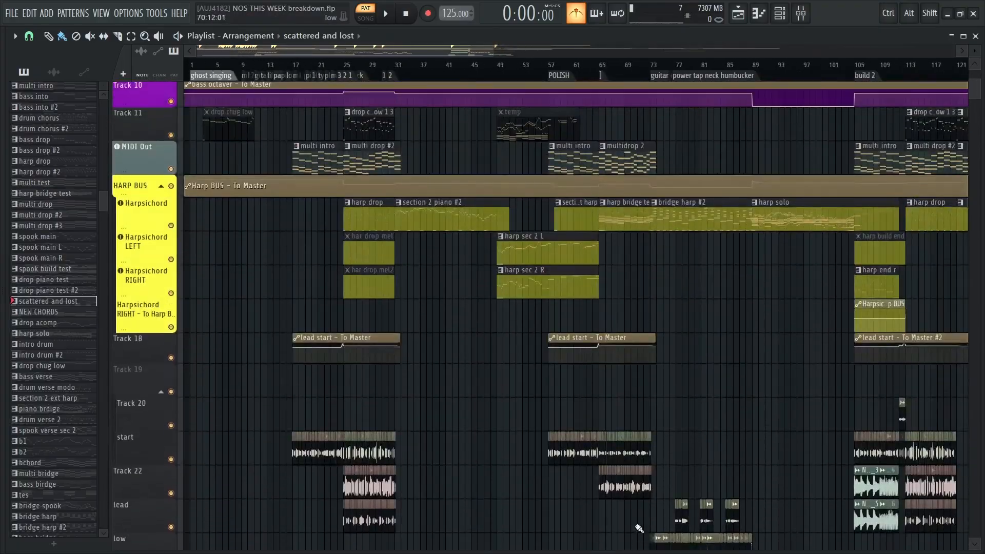
pyautogui.moveTo(514, 266); pyautogui.dragTo(510, 529)
pyautogui.moveTo(452, 239); pyautogui.dragTo(450, 271)
pyautogui.keyDown('ctrl'); pyautogui.scroll(-4, 241, 207); pyautogui.keyUp('ctrl')
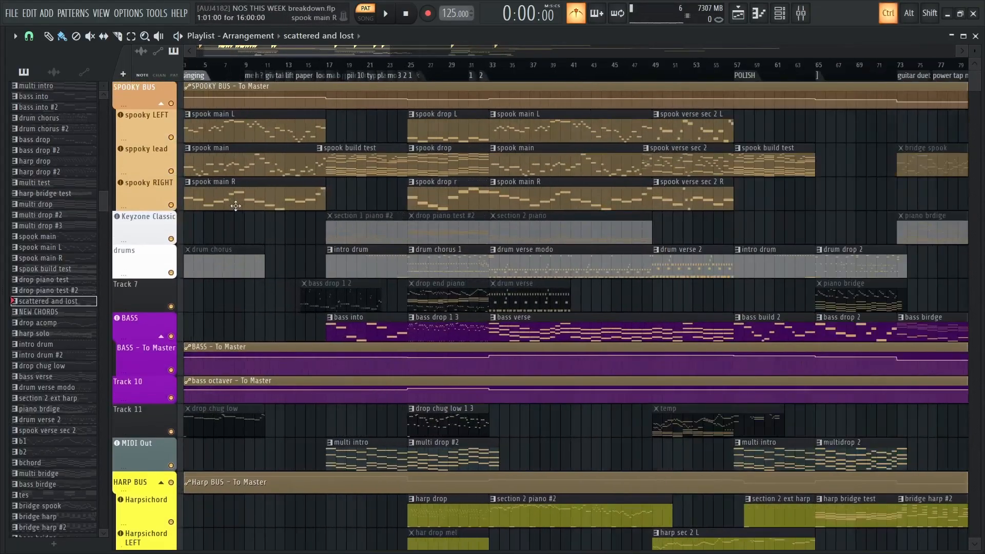
# Examine the full song from bar 1 to the ending in one overview, from the SPOOKY BUS tracks down to Track 28 and back
pyautogui.moveTo(470, 229); pyautogui.dragTo(454, 208)
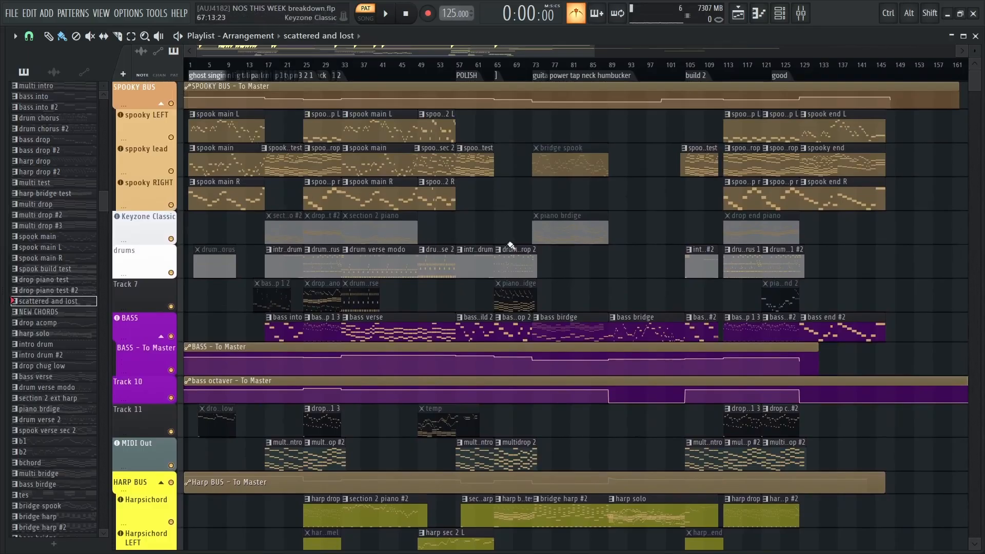
pyautogui.scroll(-8, 462, 226)
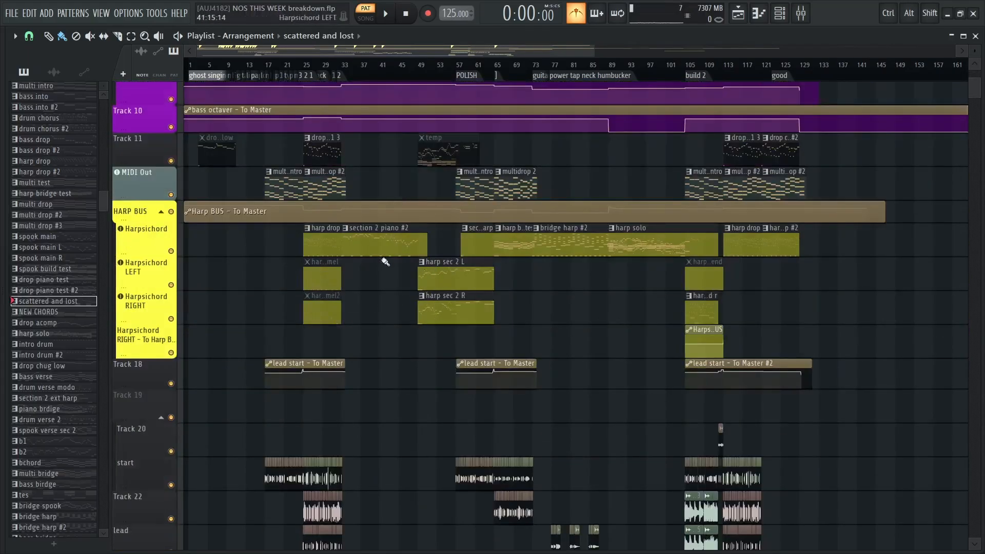
pyautogui.scroll(-4, 585, 326)
pyautogui.scroll(12, 582, 326)
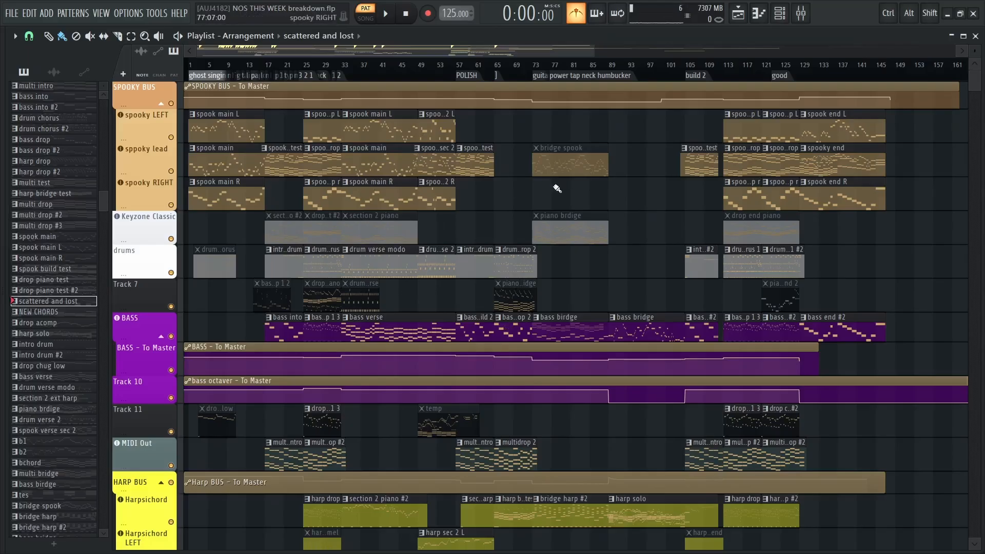
pyautogui.scroll(-20, 502, 253)
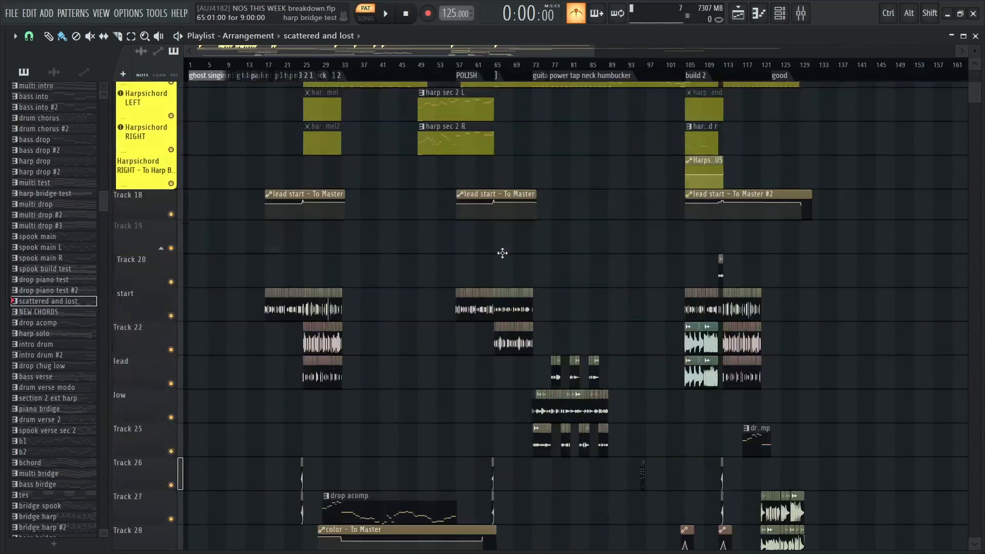
pyautogui.scroll(20, 502, 256)
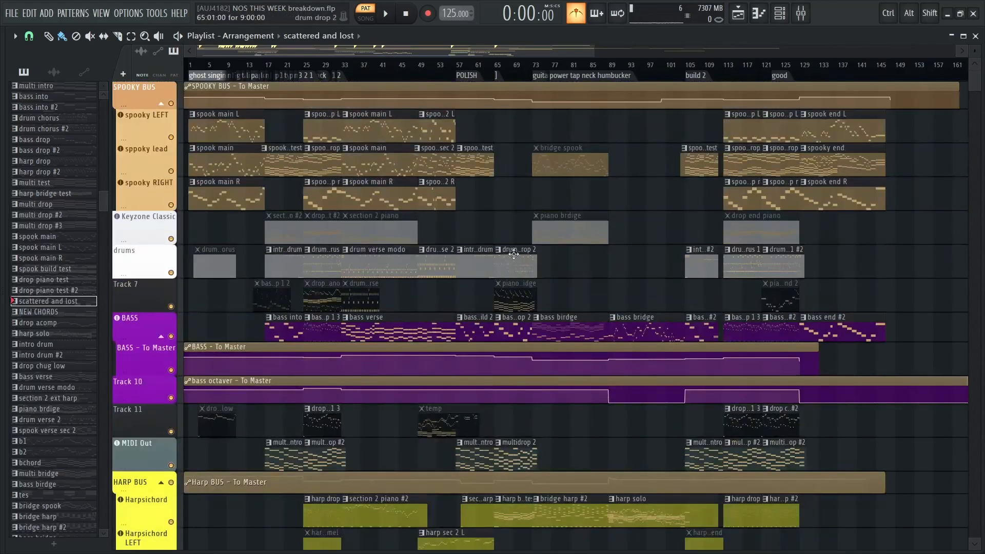